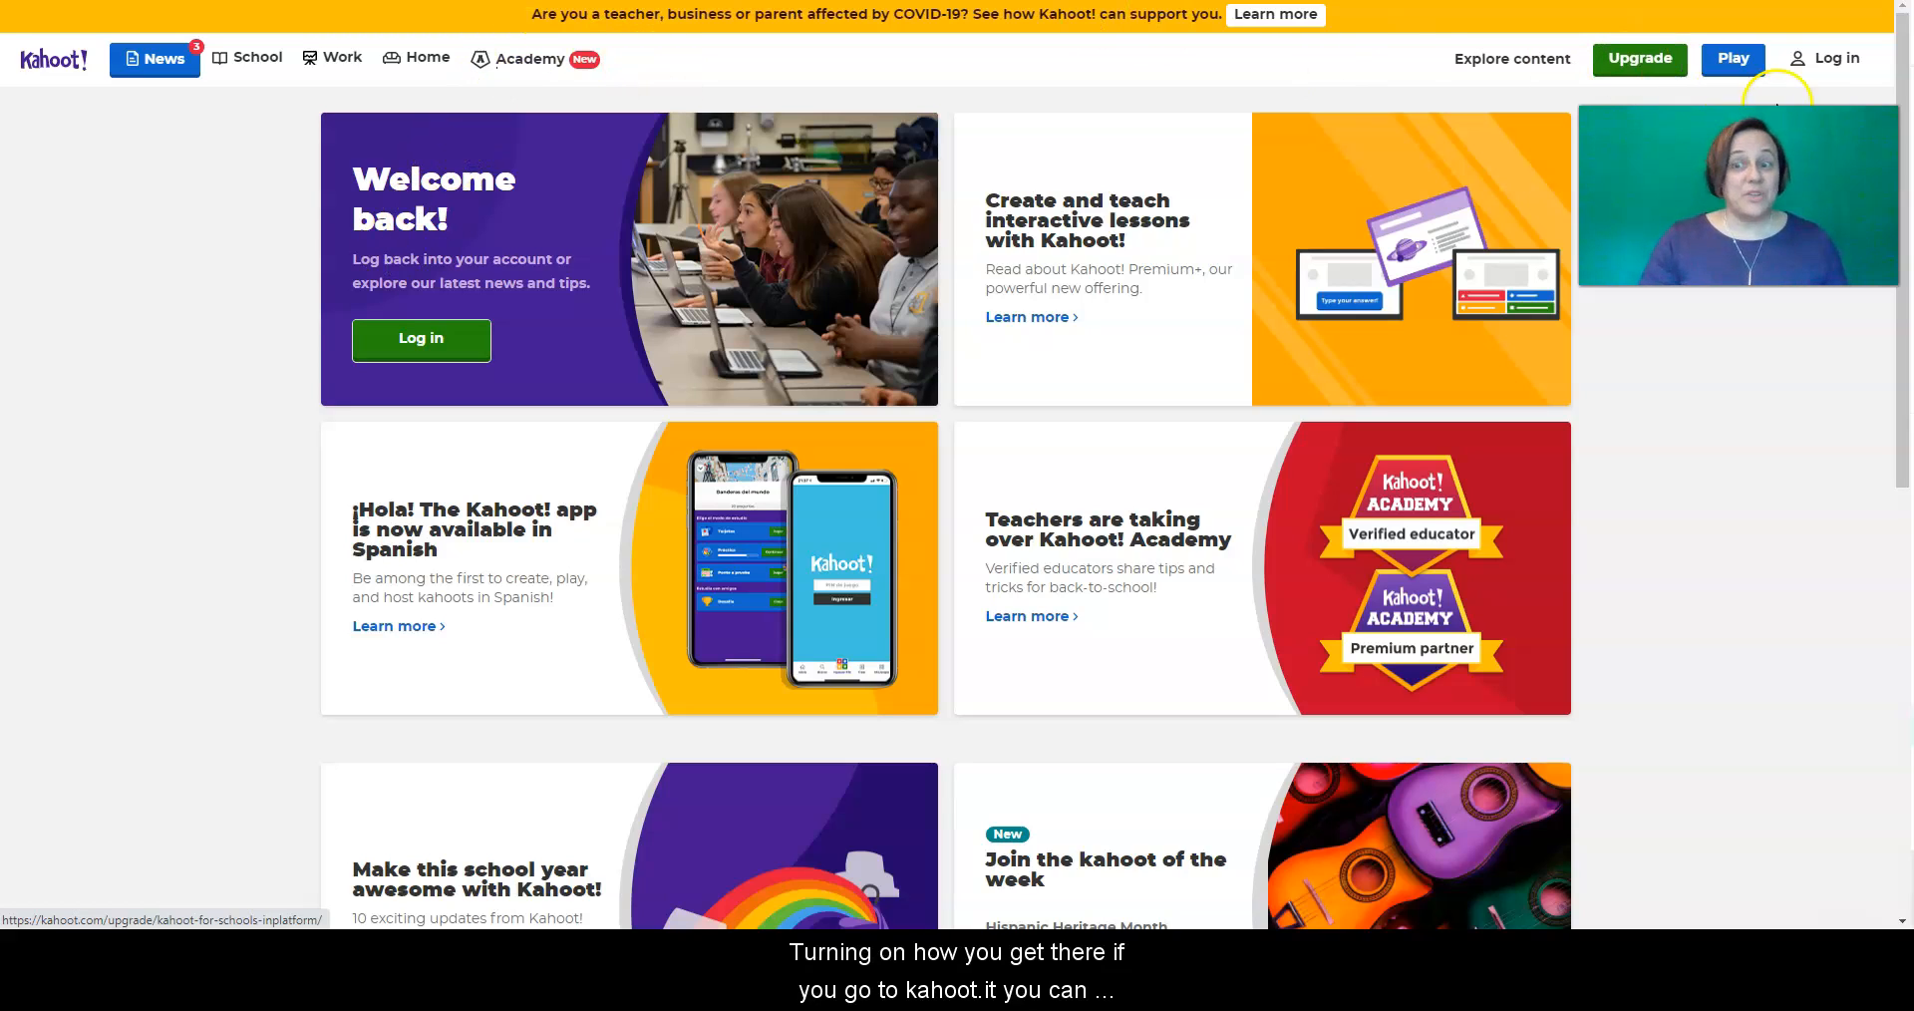
- Log in to the Kahoot! account from the homepage
{"action": "left_click", "coordinate": [1835, 70]}
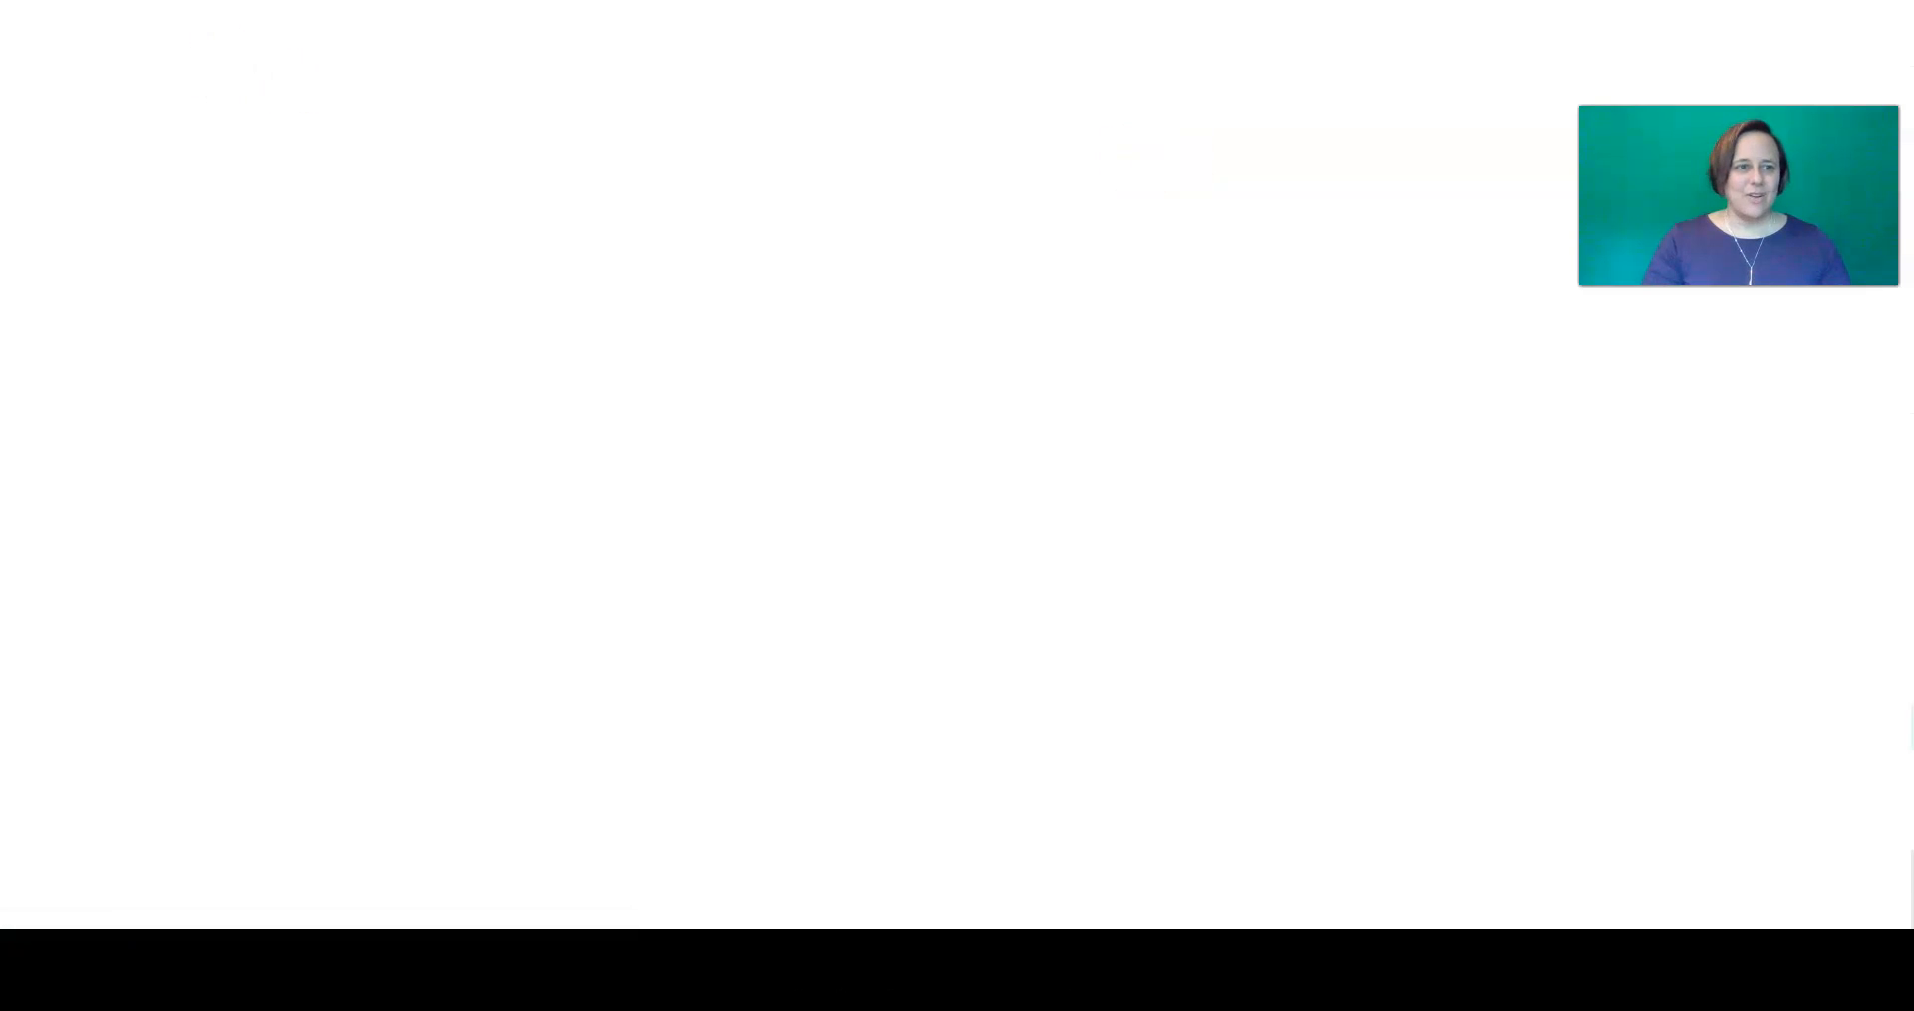
{"action": "left_click", "coordinate": [781, 658]}
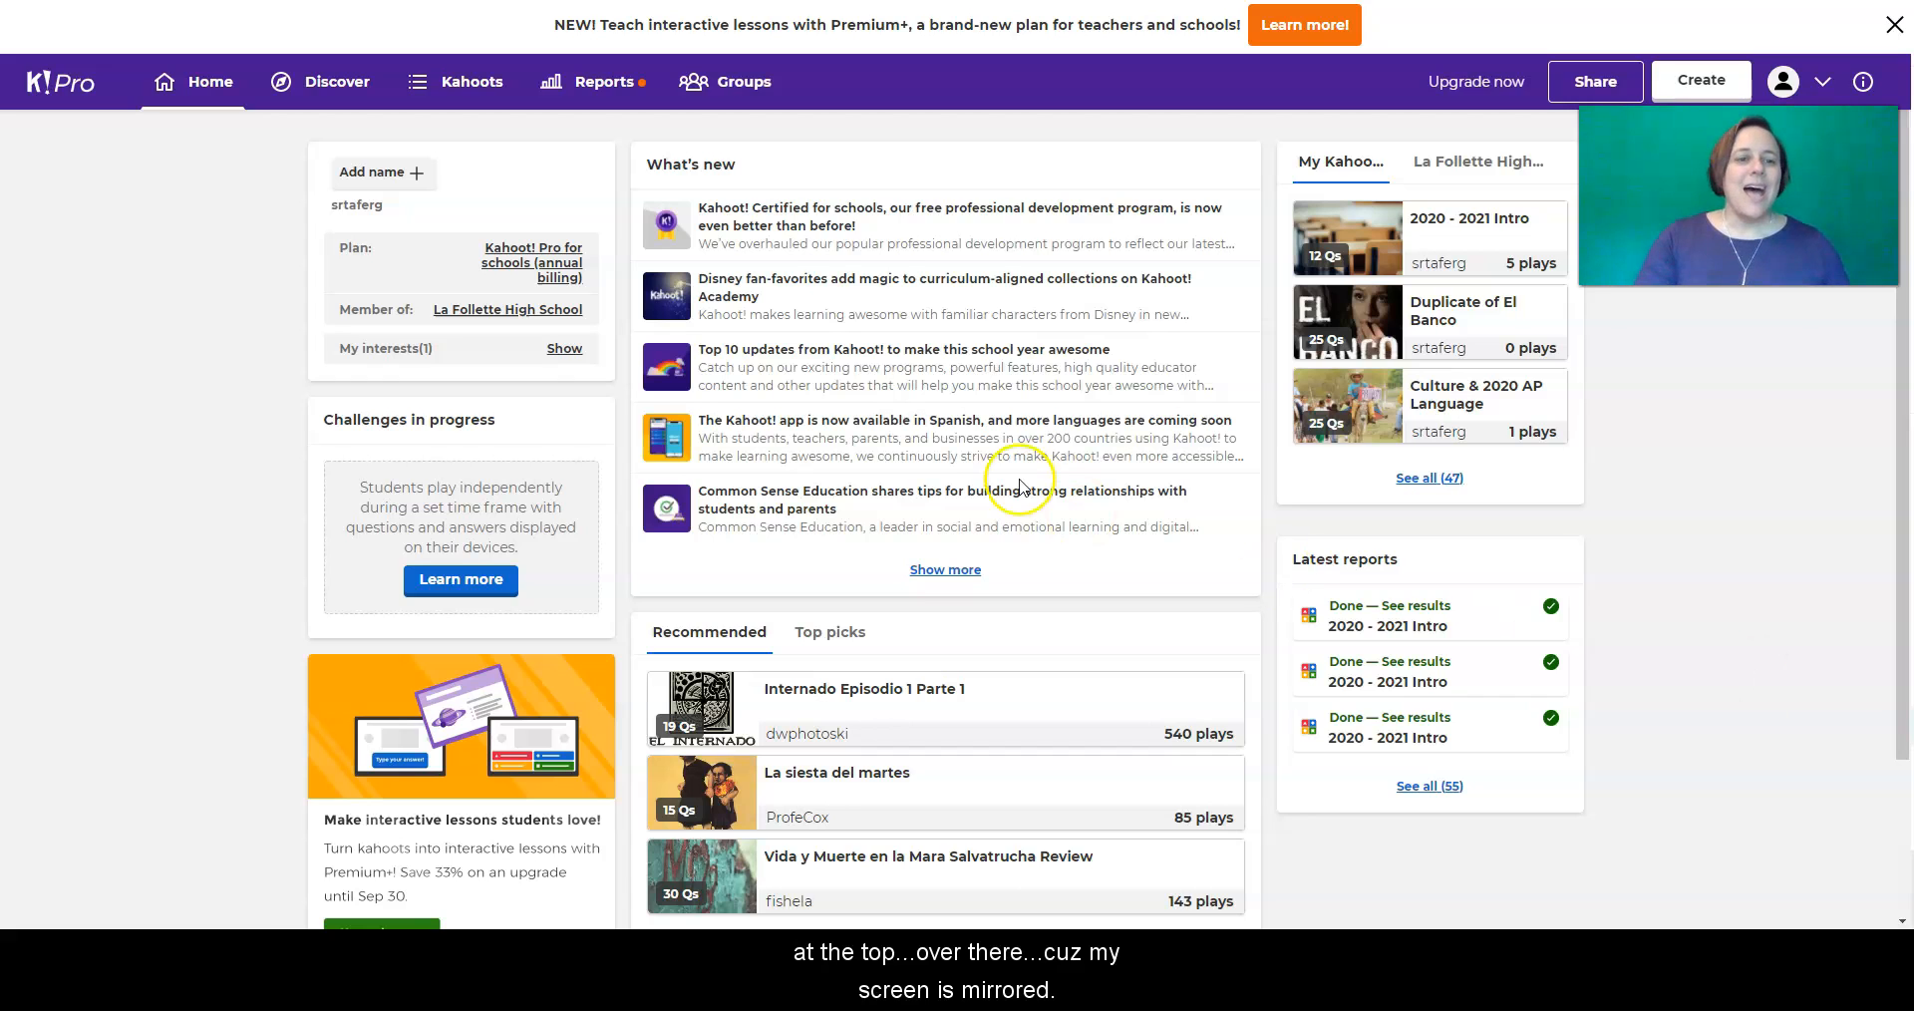
- View the explainer about challenges on the home page and dismiss it for now
{"action": "left_click", "coordinate": [461, 579]}
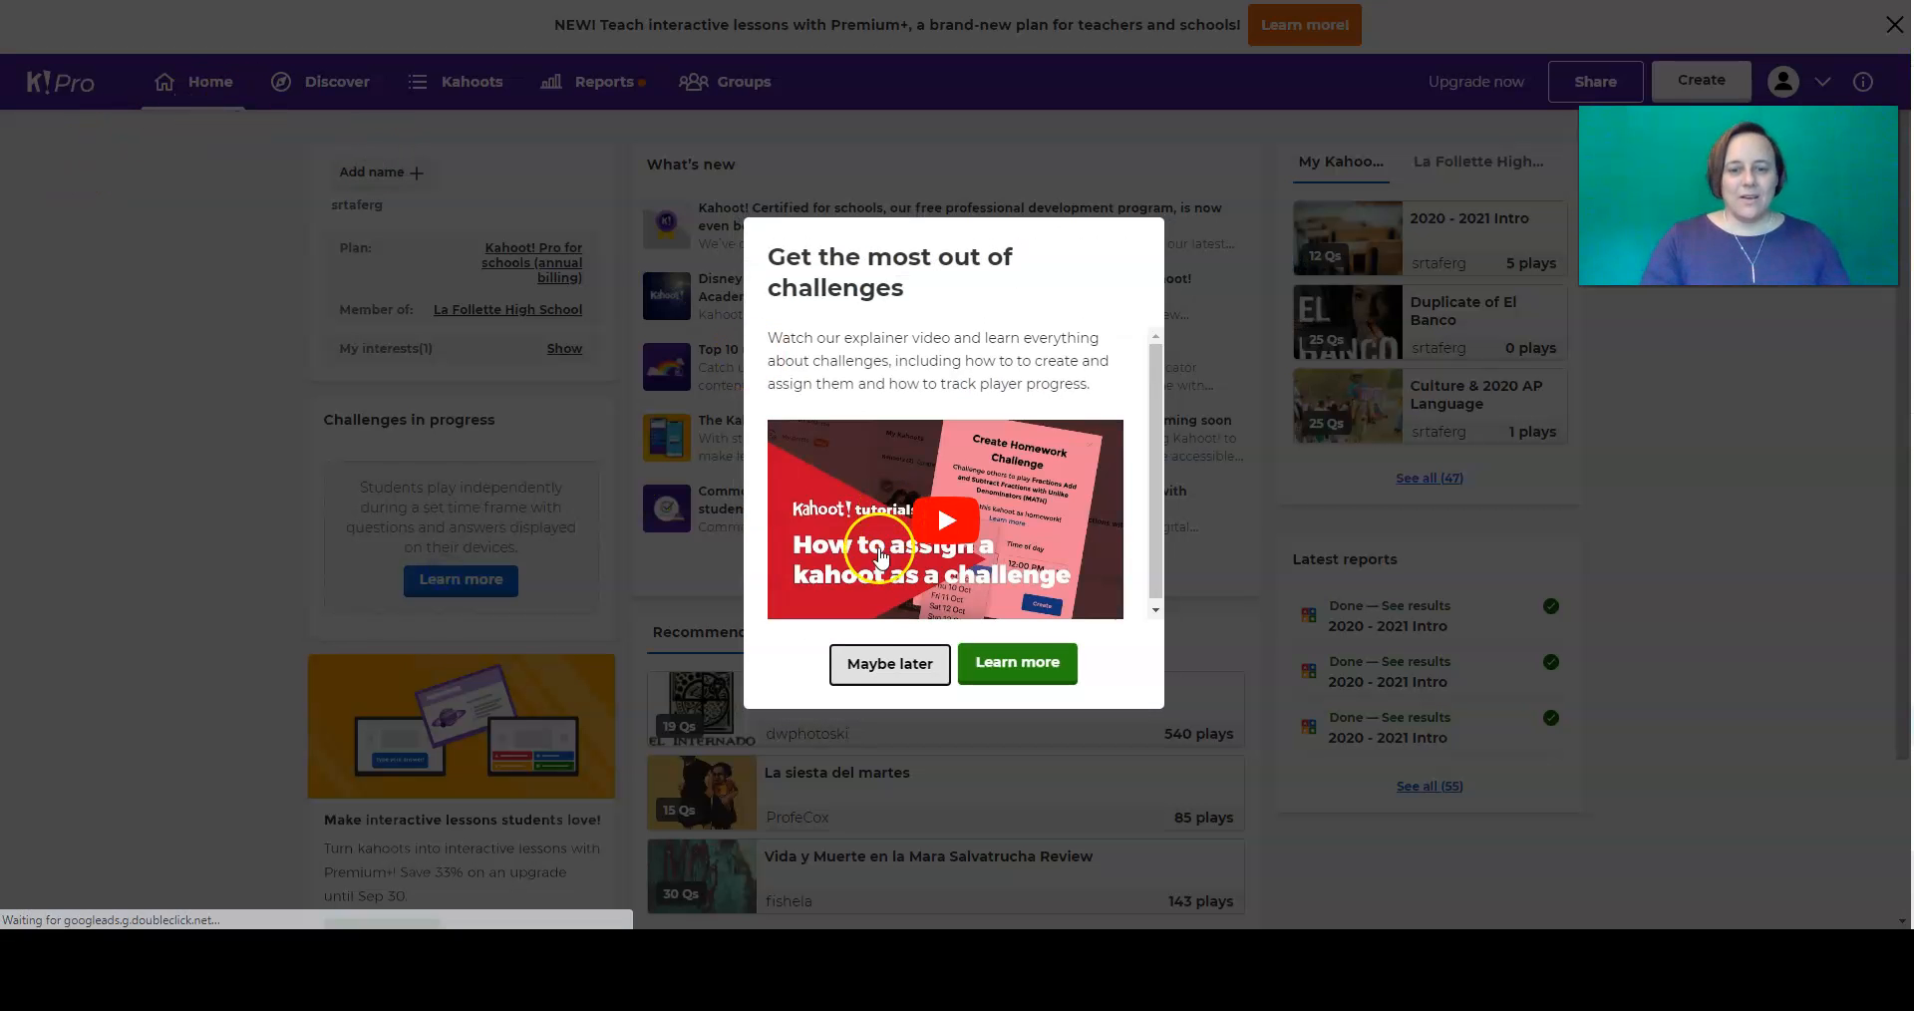
{"action": "left_click", "coordinate": [876, 662]}
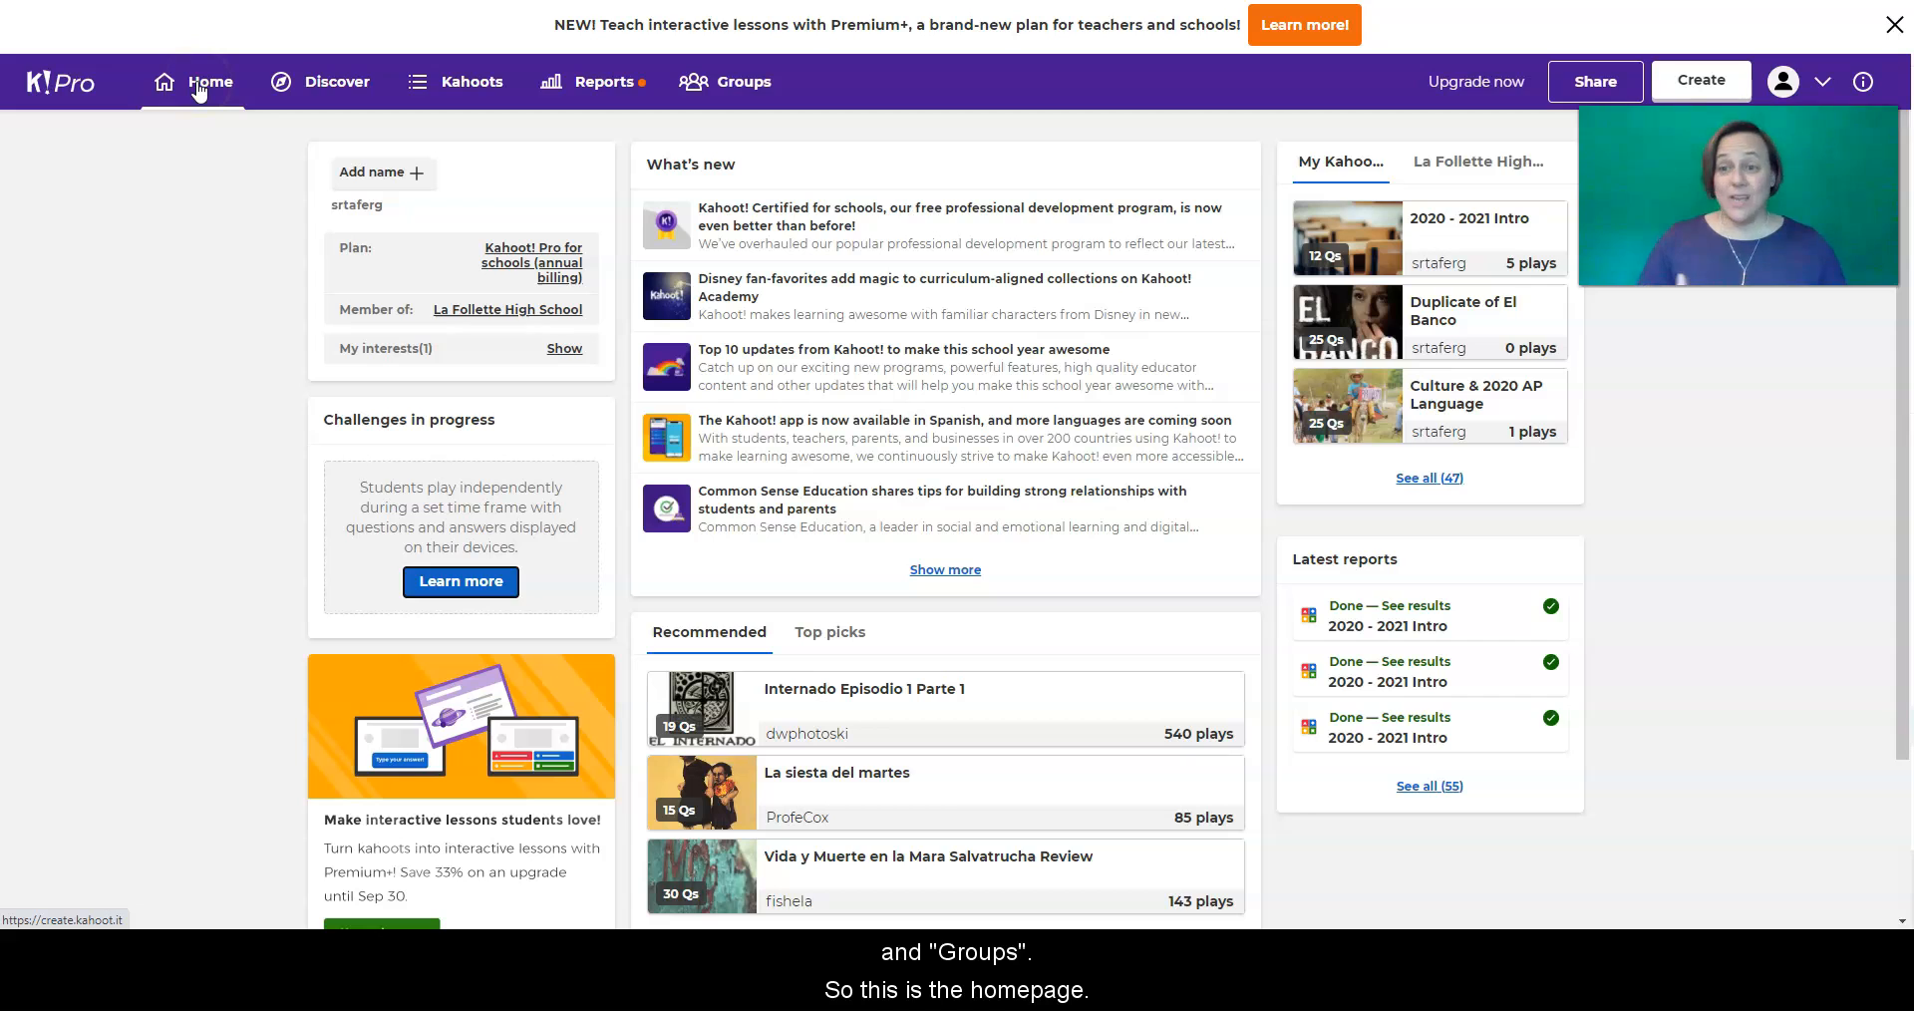
- Look over the Discover page, the full list of own kahoots and the kahoots shared with this account
{"action": "left_click", "coordinate": [342, 84]}
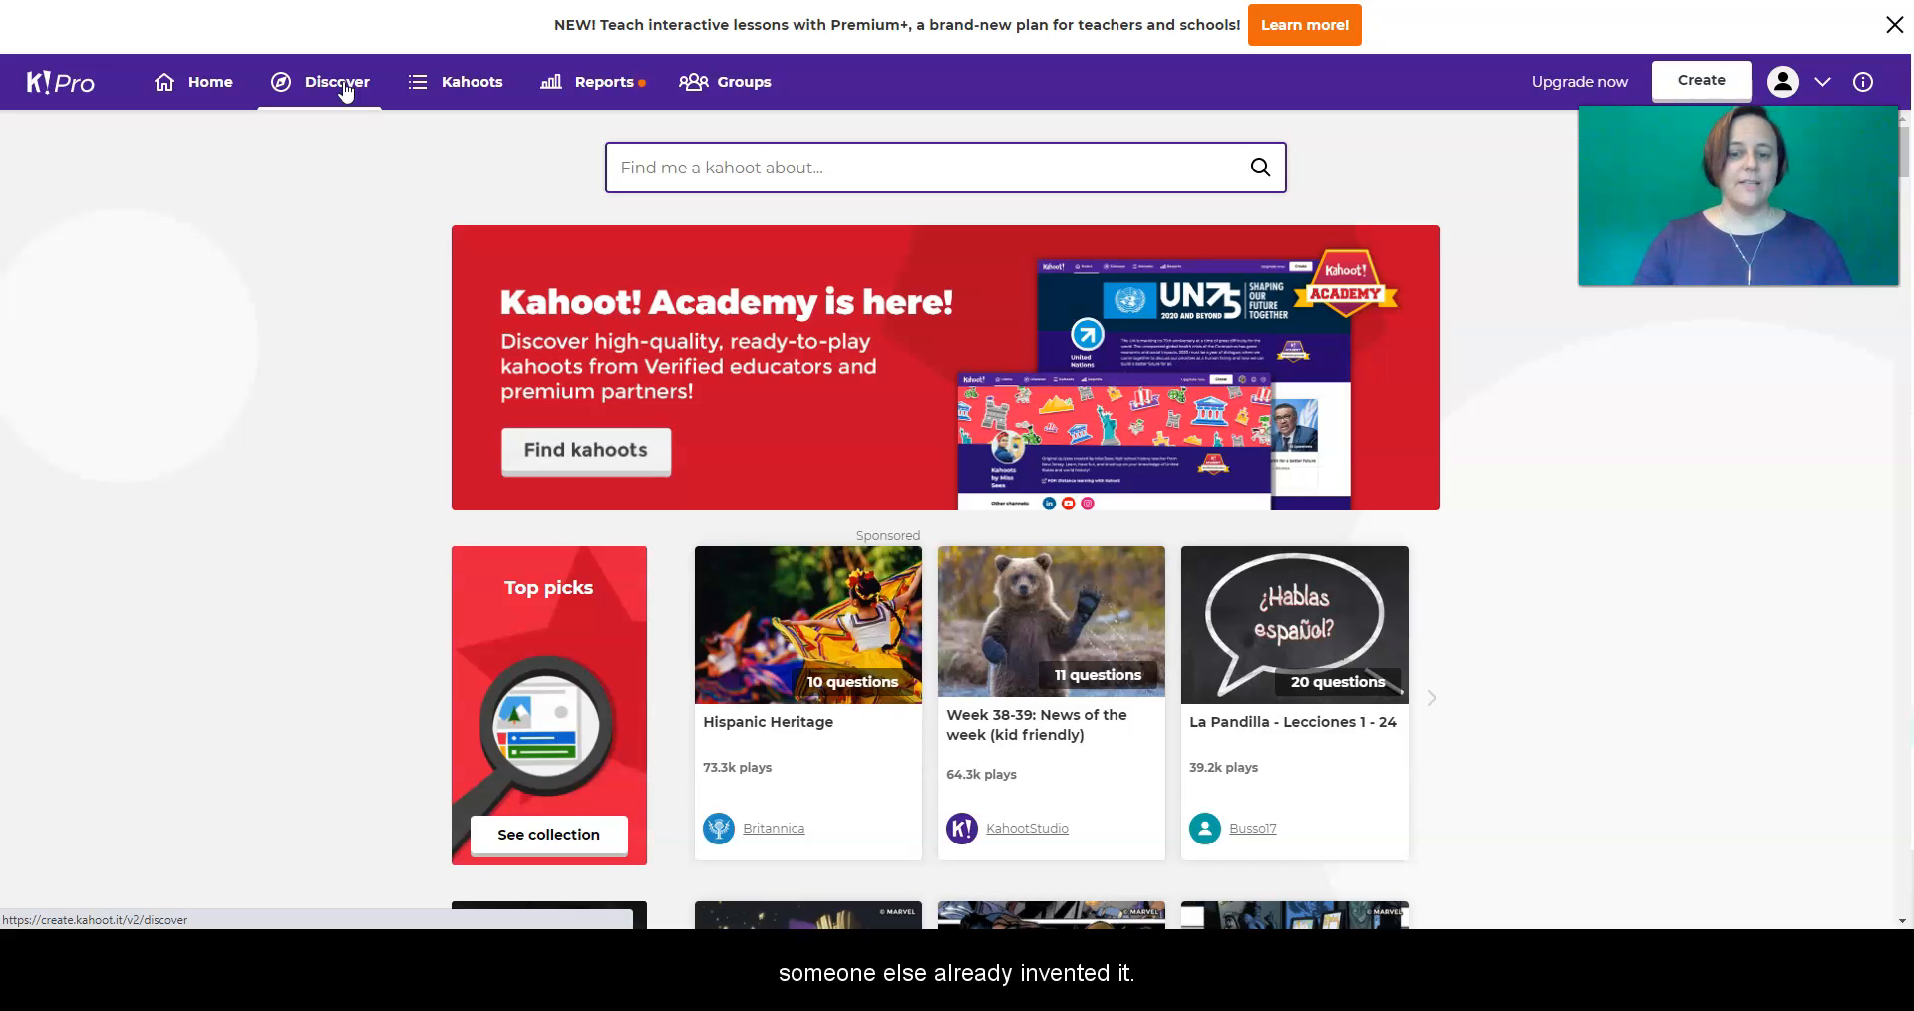
{"action": "left_click", "coordinate": [460, 82]}
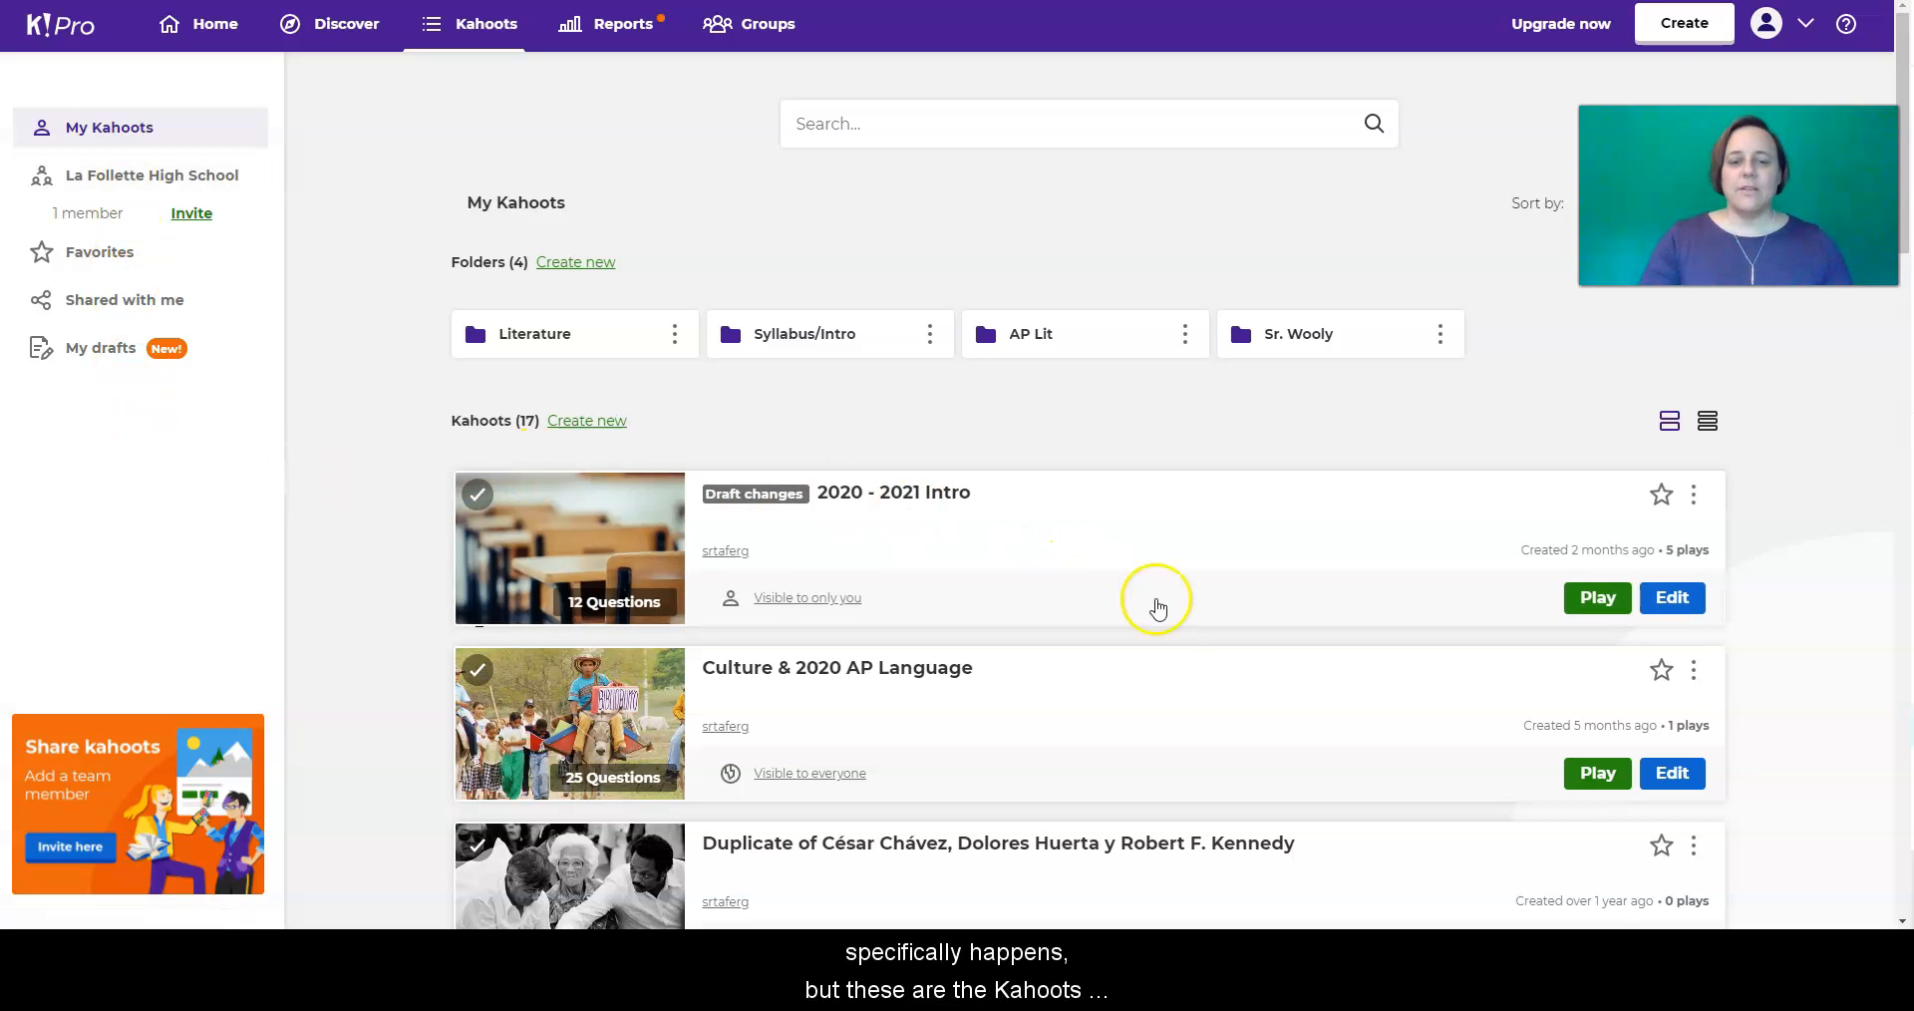
{"action": "scroll", "coordinate": [1166, 610], "scroll_direction": "down", "scroll_amount": 1}
{"action": "scroll", "coordinate": [1176, 618], "scroll_direction": "down", "scroll_amount": 3}
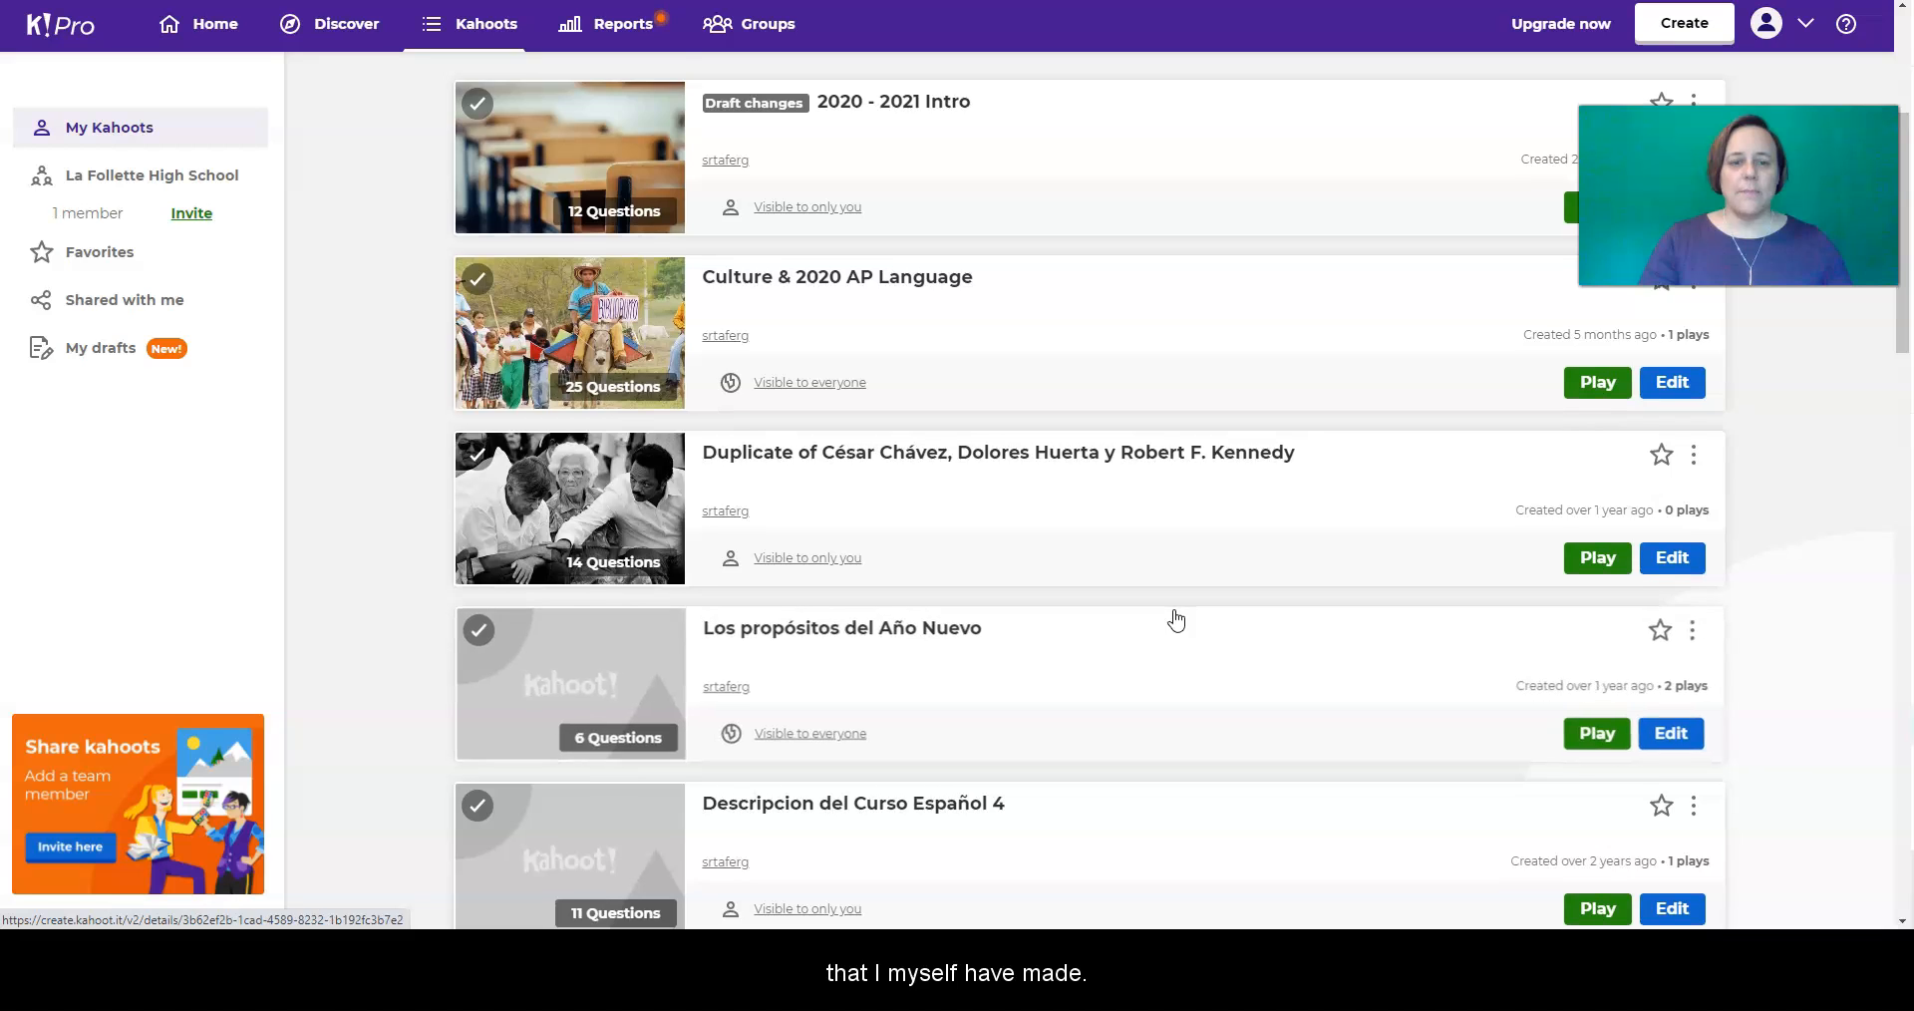
{"action": "scroll", "coordinate": [1177, 618], "scroll_direction": "down", "scroll_amount": 4}
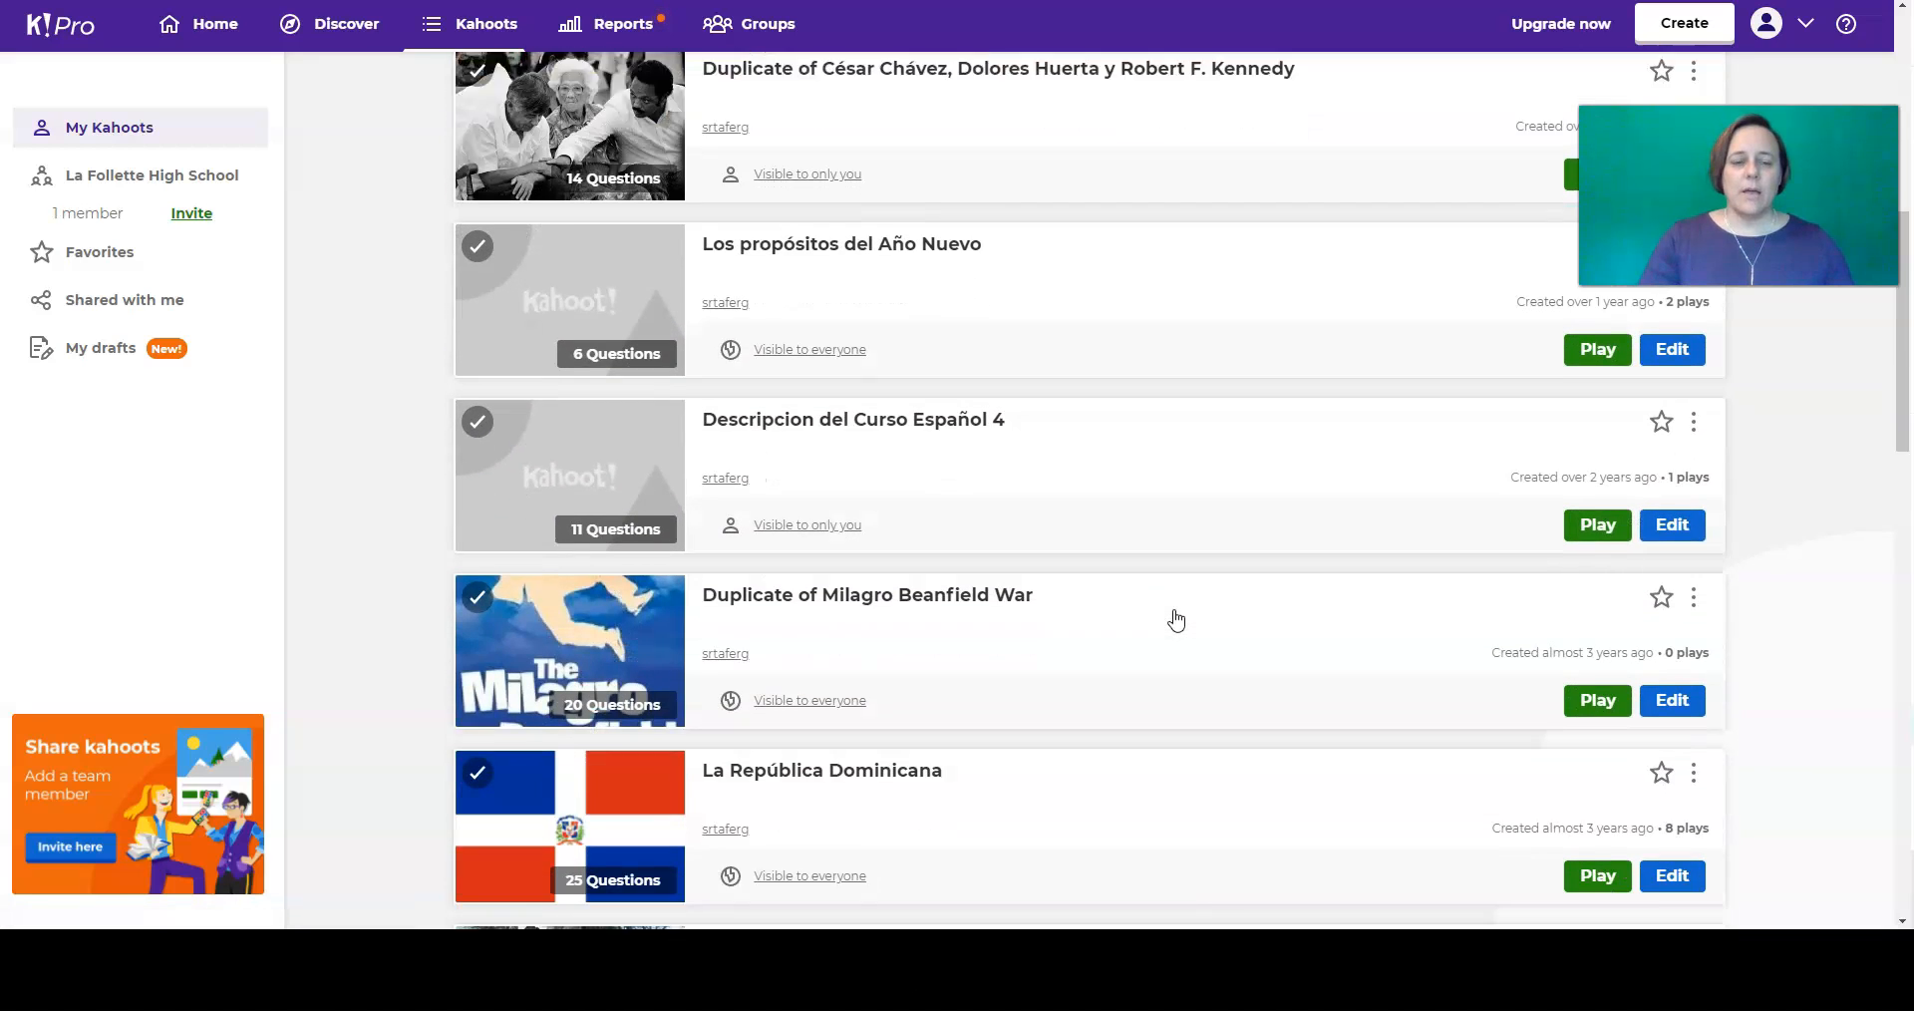
{"action": "scroll", "coordinate": [1177, 621], "scroll_direction": "down", "scroll_amount": 3}
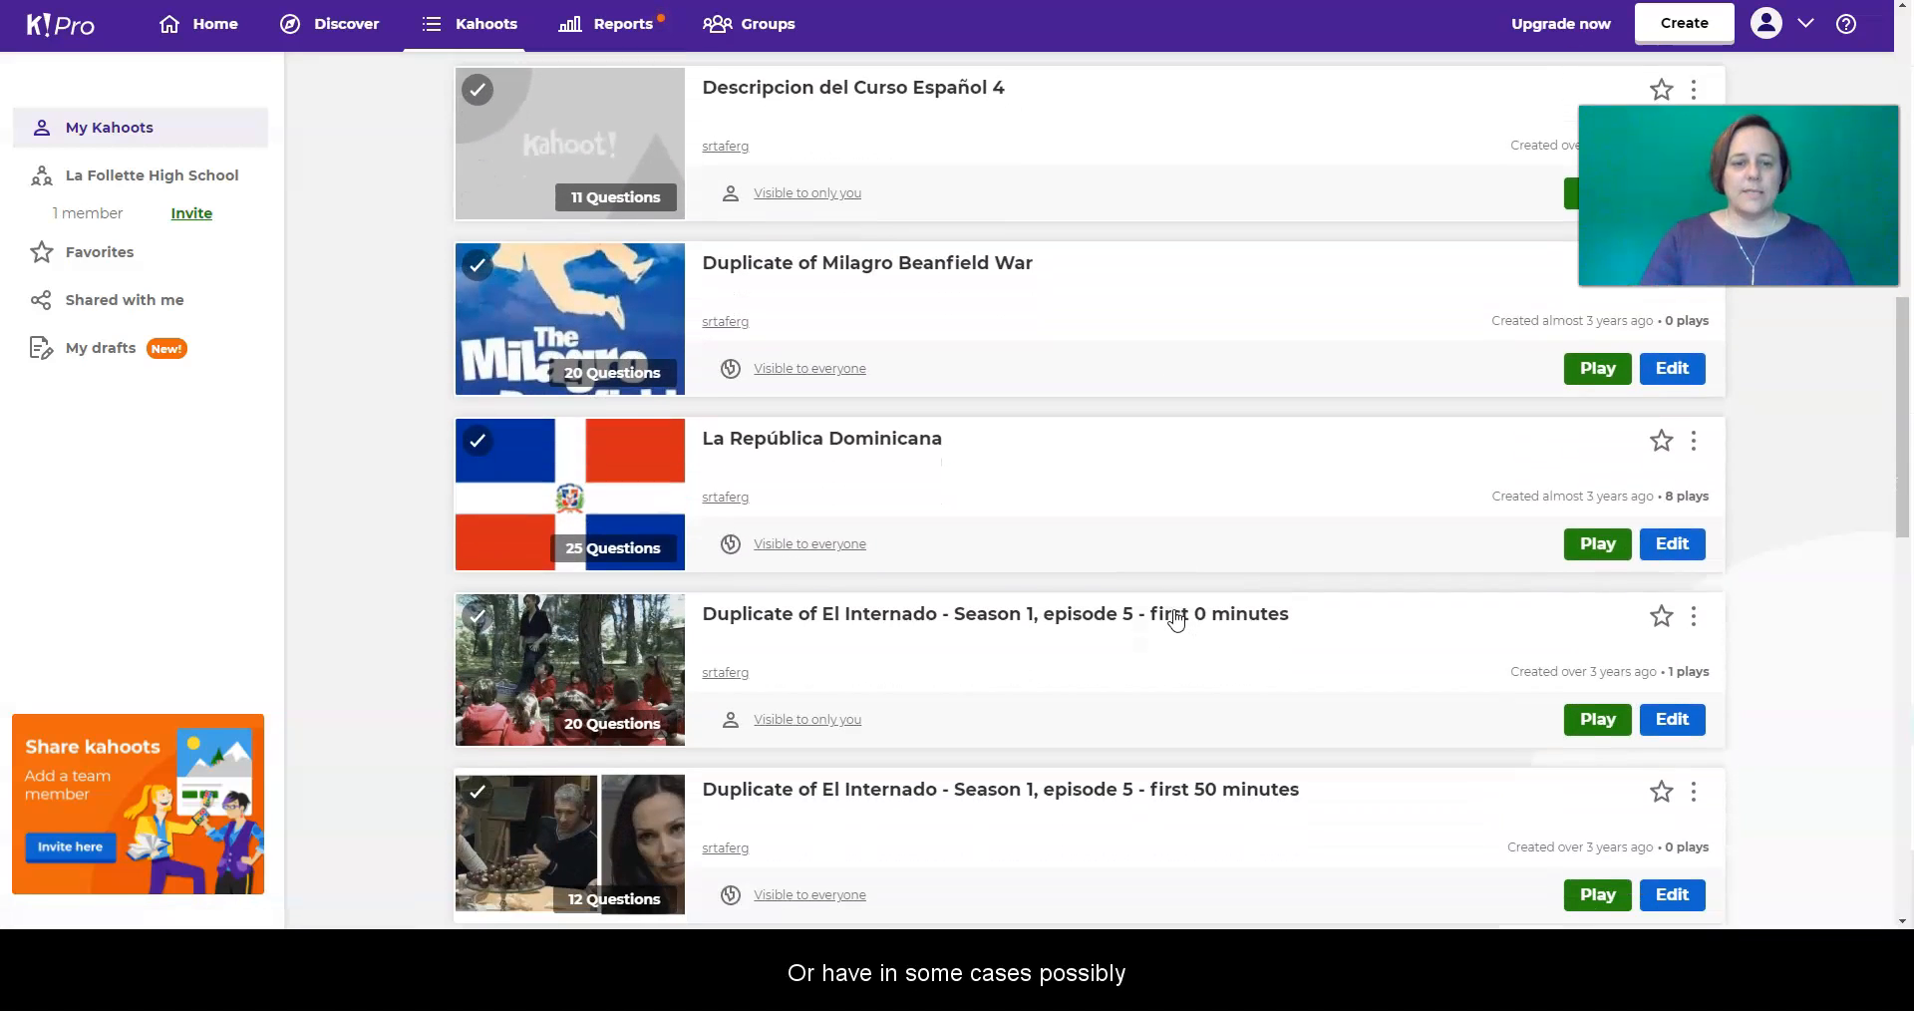
{"action": "scroll", "coordinate": [1176, 620], "scroll_direction": "down", "scroll_amount": 4}
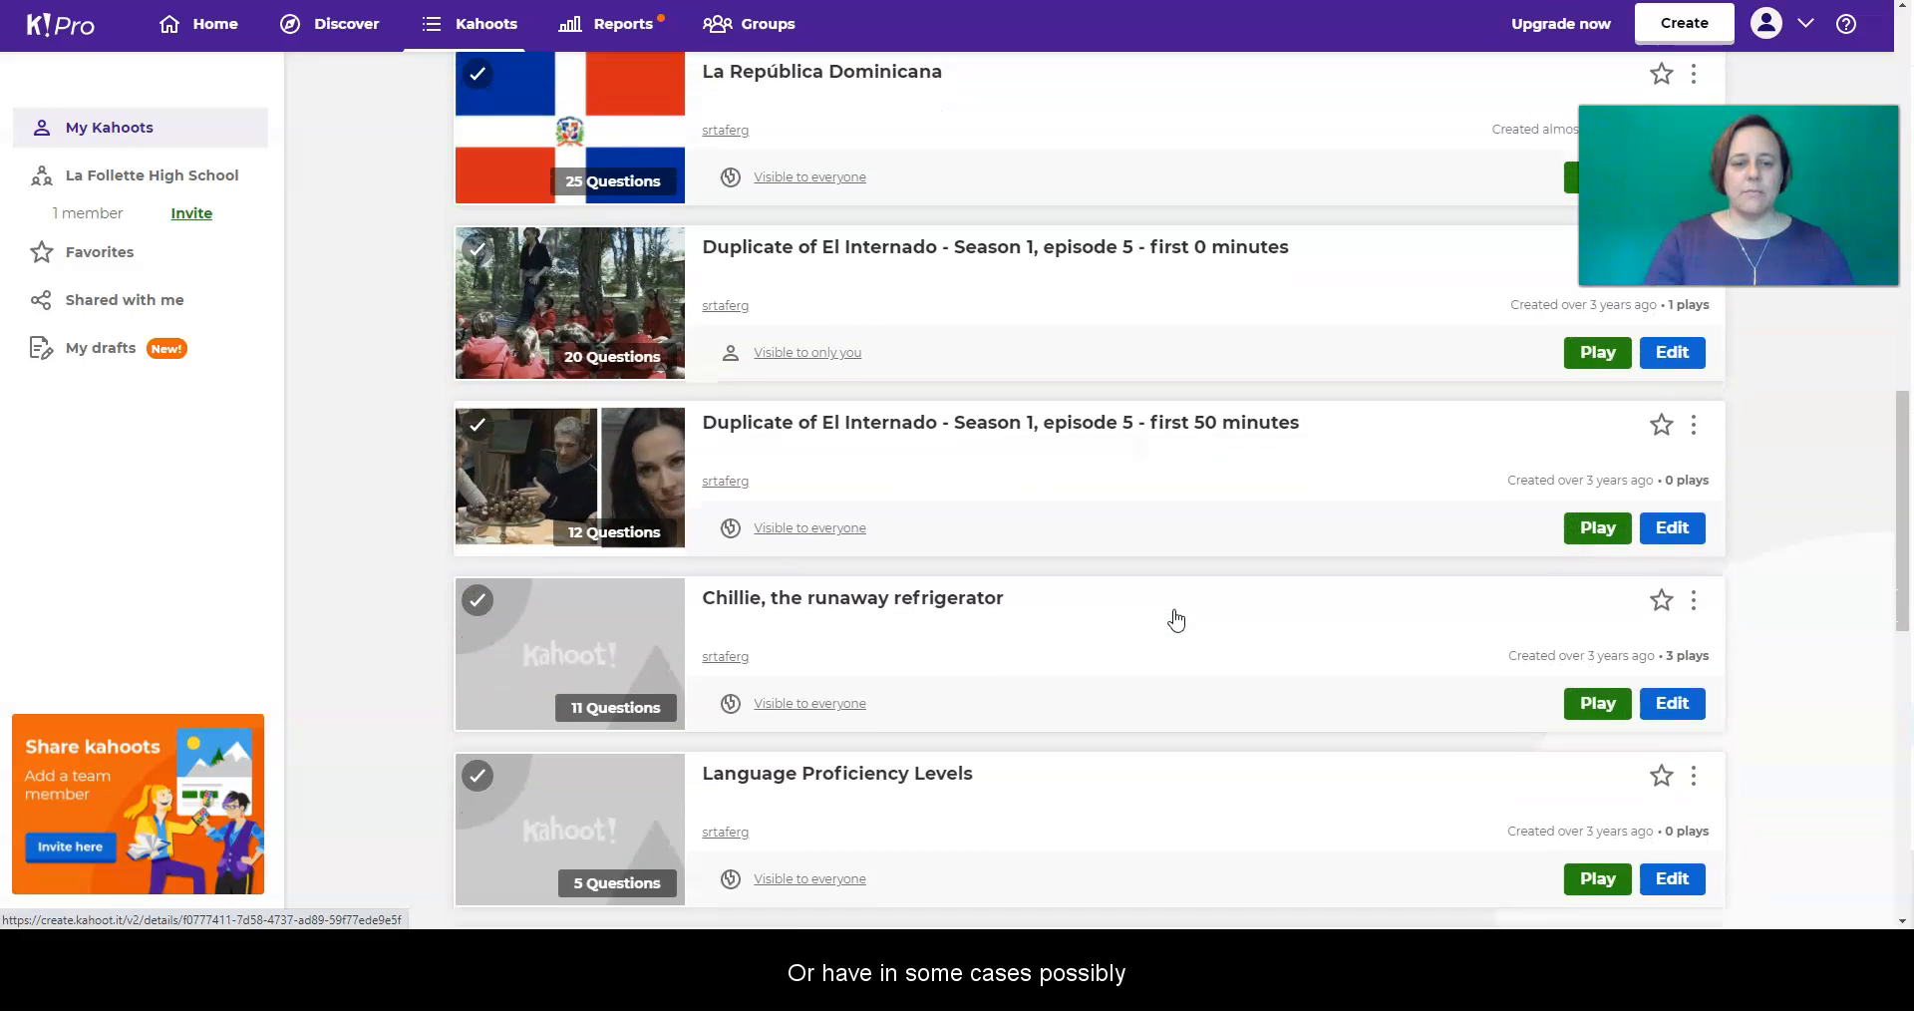
{"action": "scroll", "coordinate": [1176, 621], "scroll_direction": "up", "scroll_amount": 8}
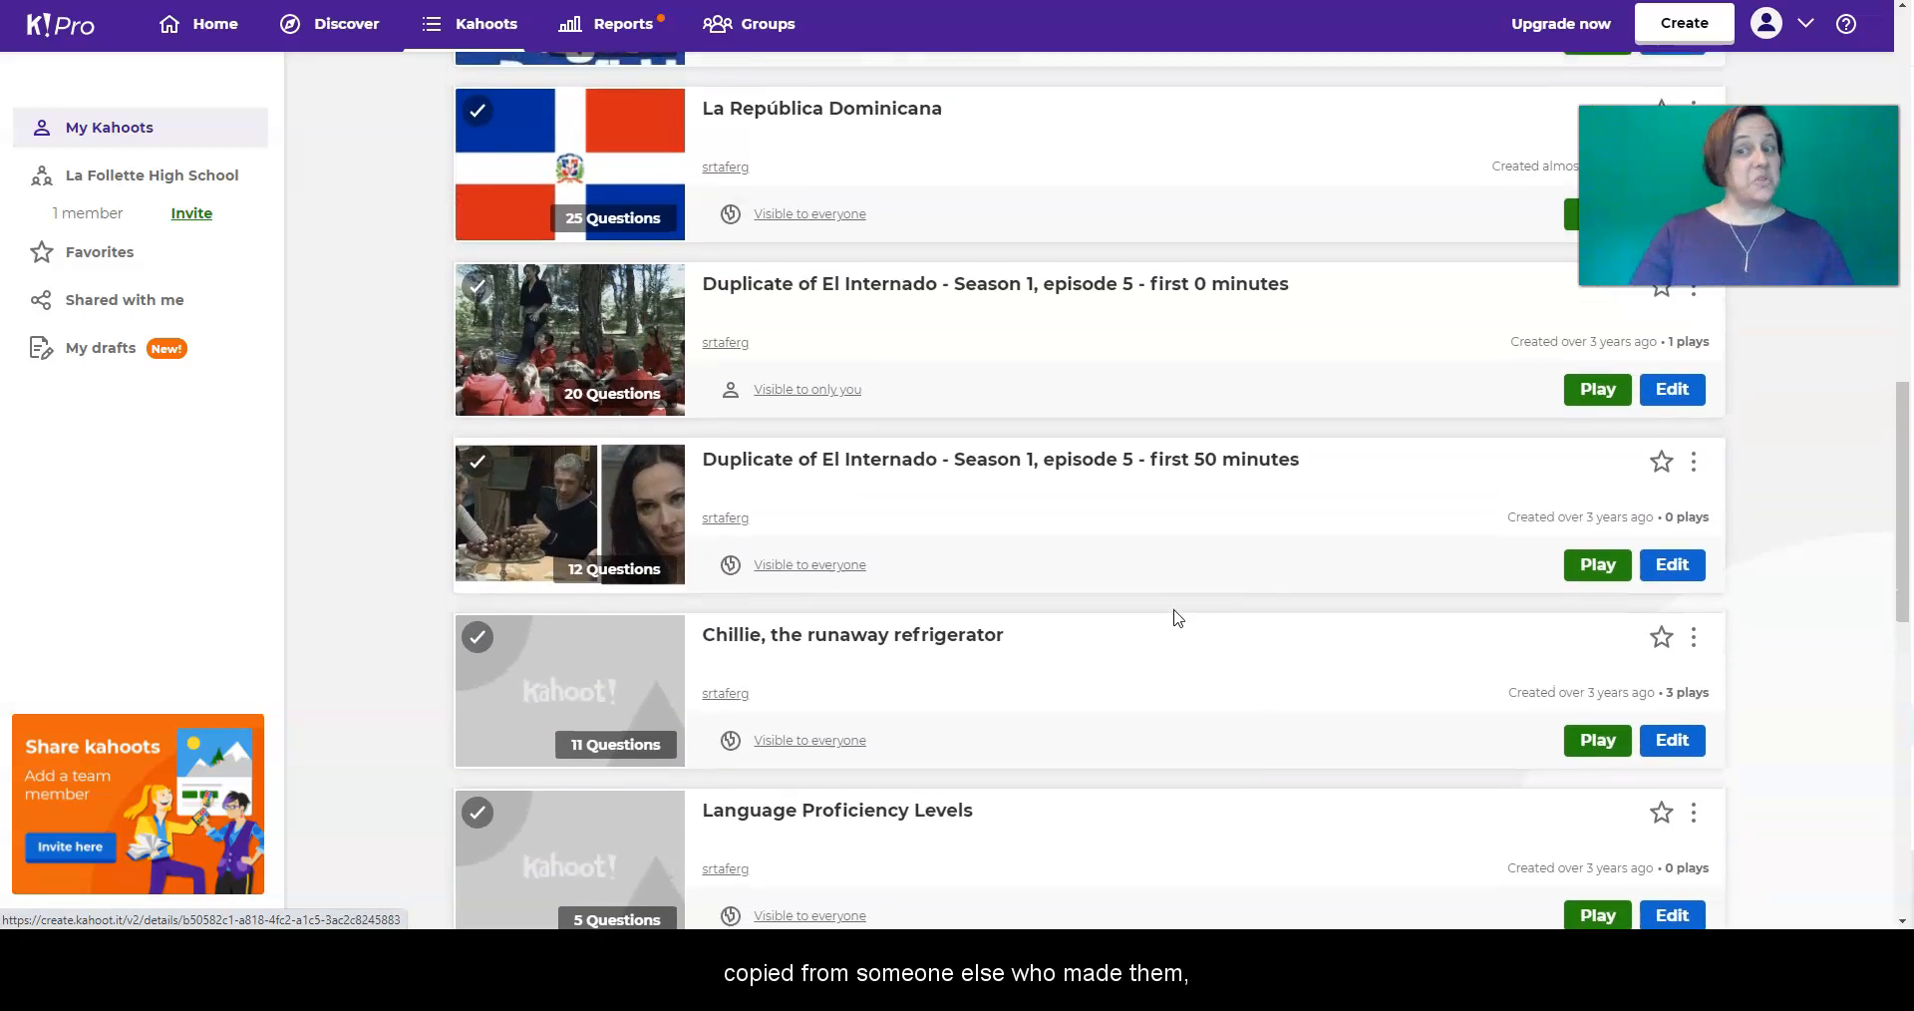
{"action": "scroll", "coordinate": [1176, 620], "scroll_direction": "up", "scroll_amount": 8}
{"action": "left_click", "coordinate": [1162, 485]}
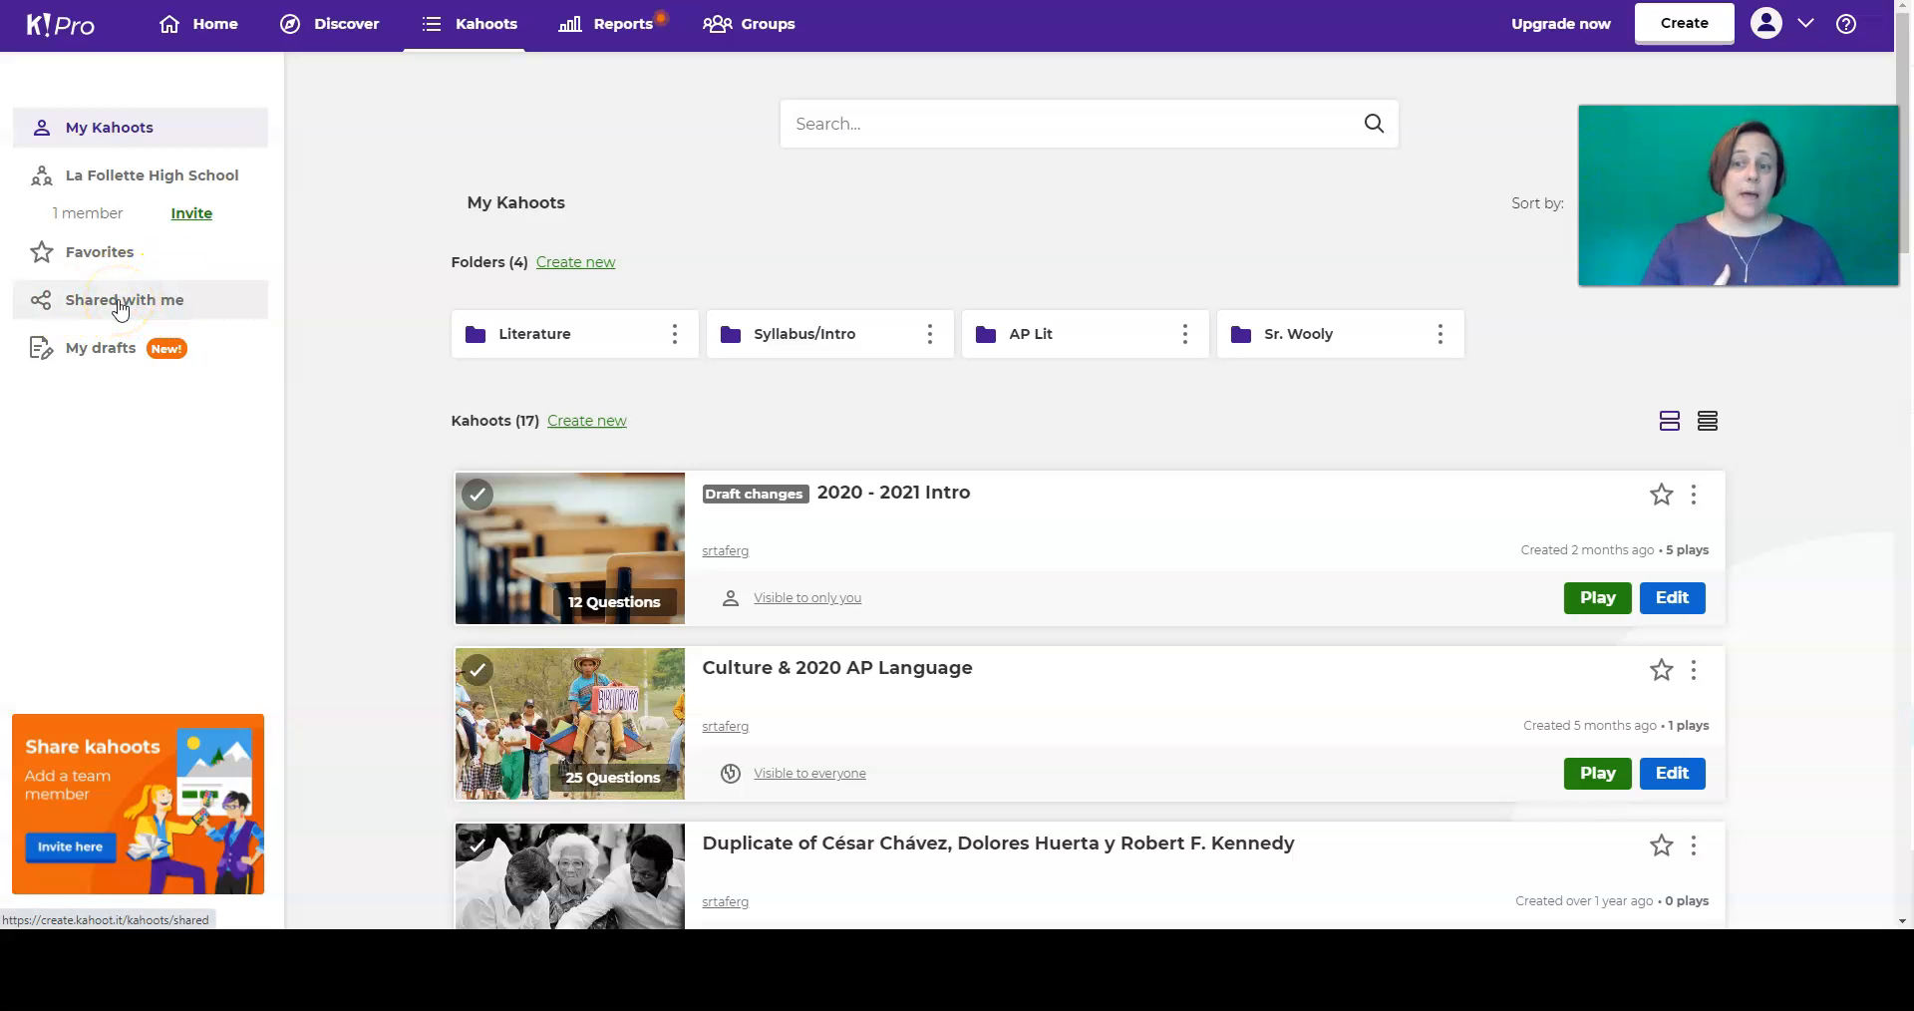
{"action": "left_click", "coordinate": [120, 306]}
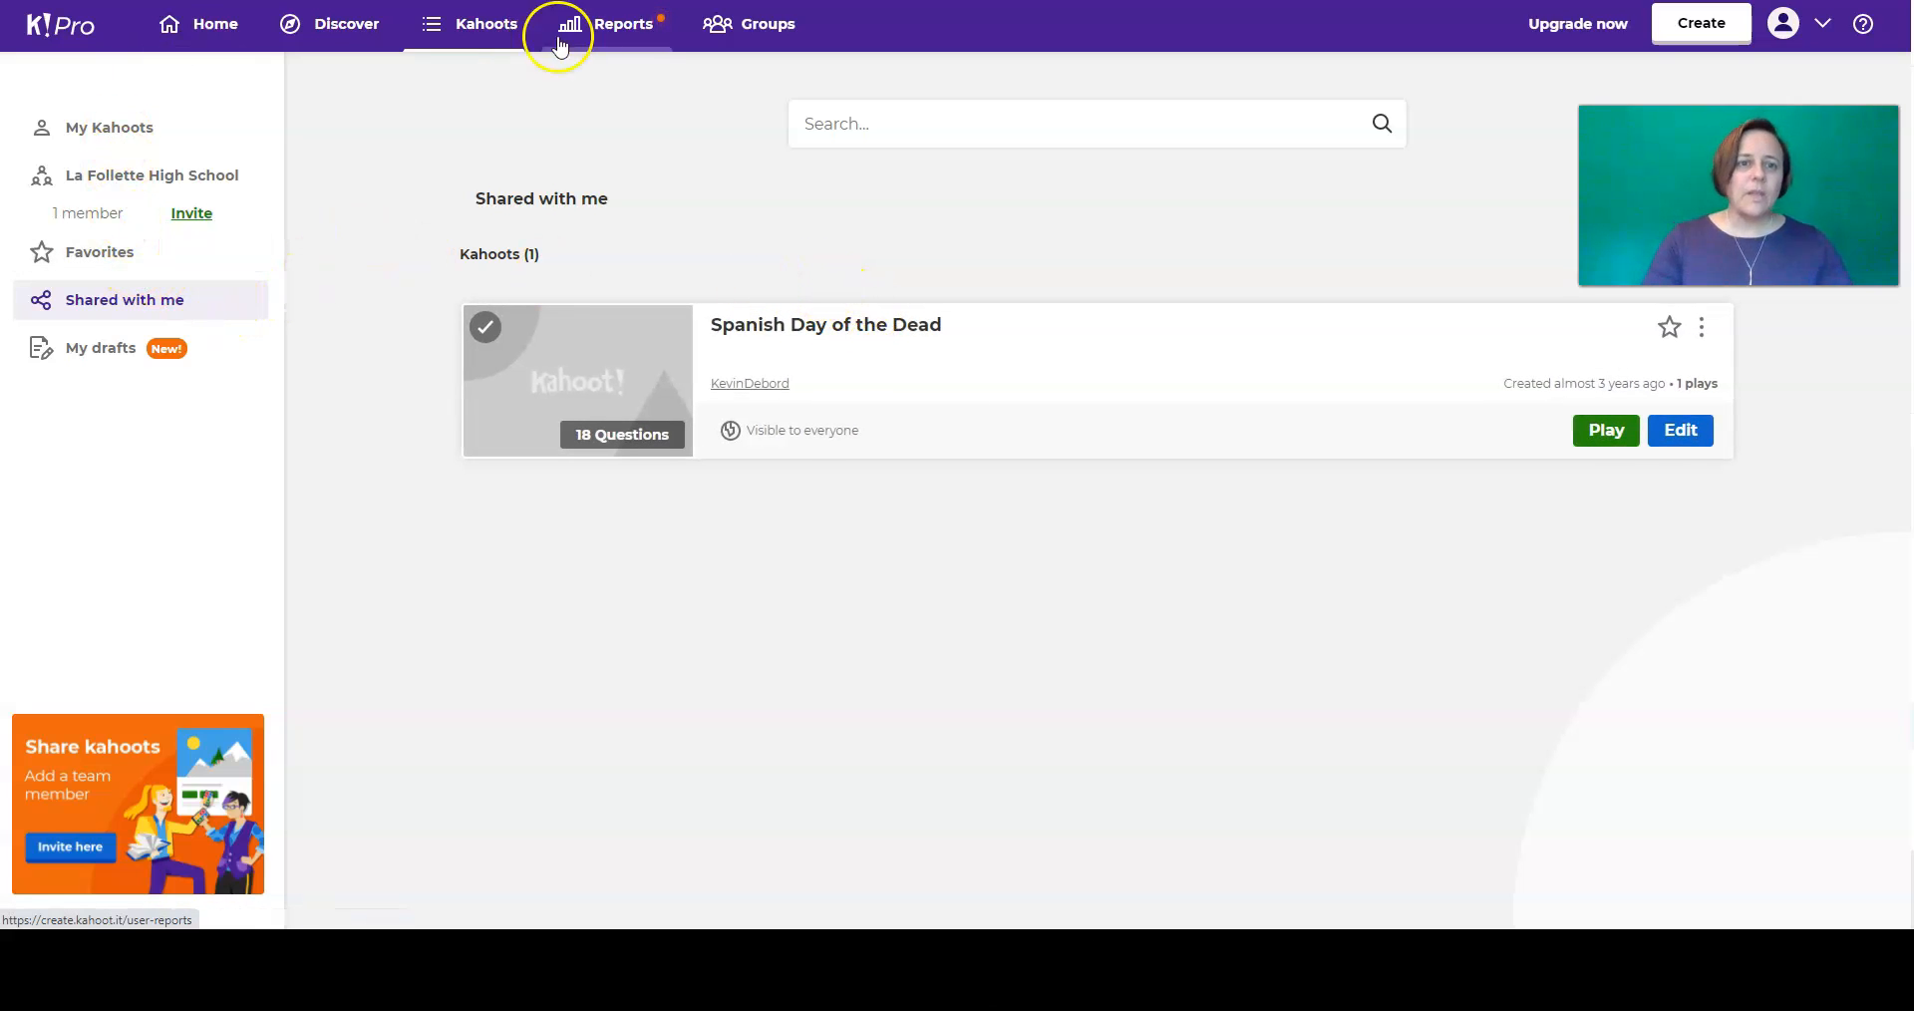
- Open the reports and examine the players, questions and feedback of the "2020 - 2021 Intro" report
{"action": "left_click", "coordinate": [603, 27]}
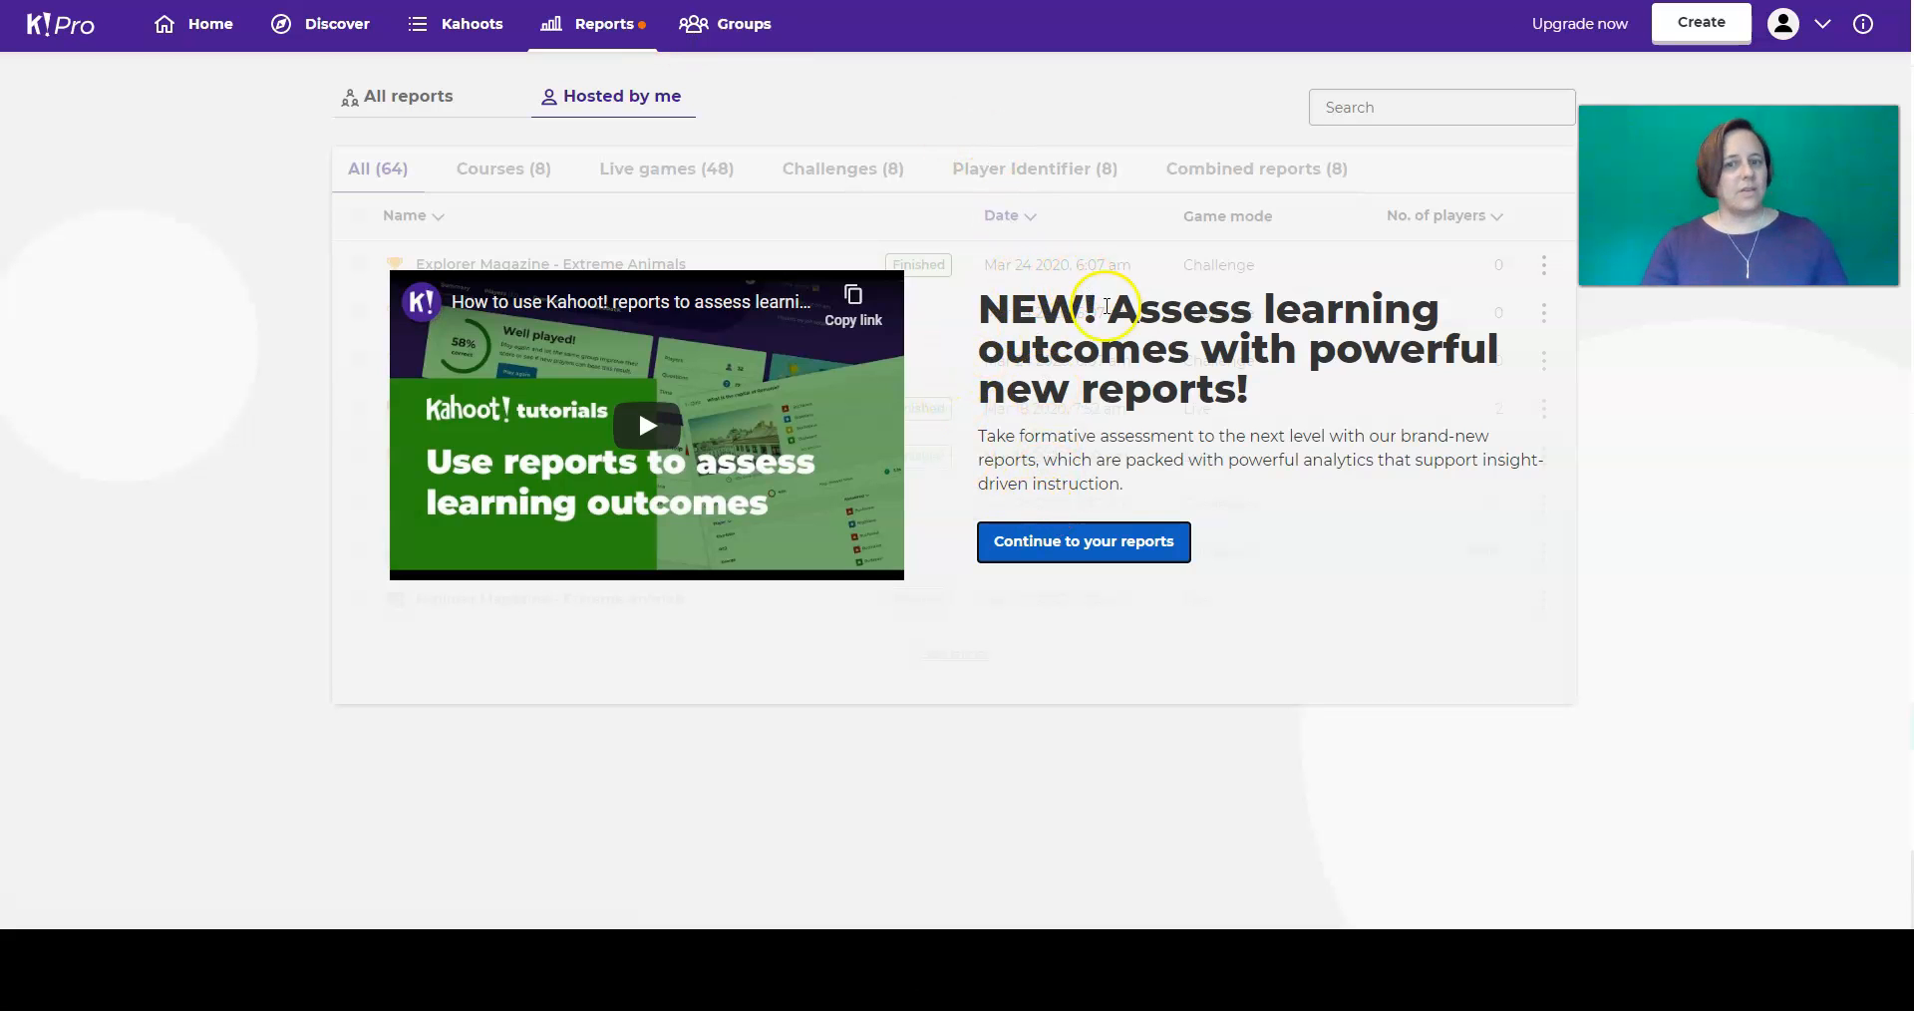
{"action": "left_click", "coordinate": [1054, 547]}
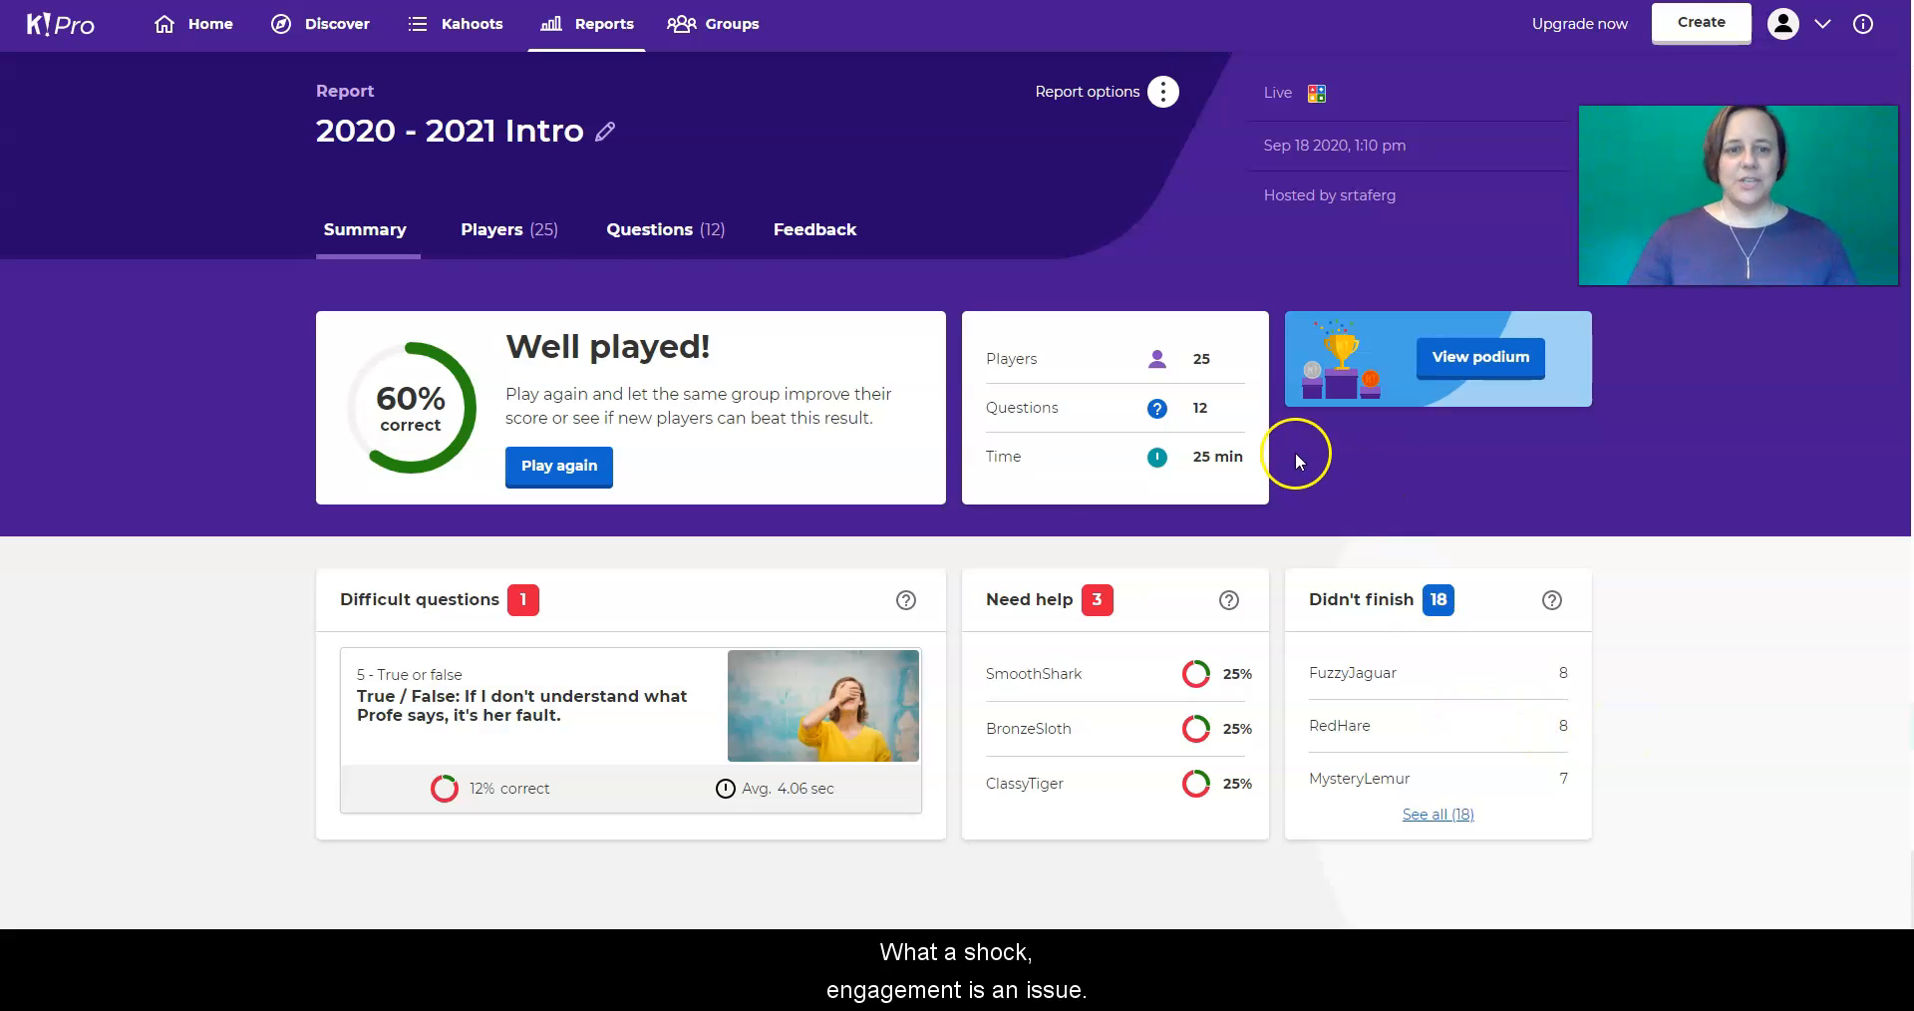
{"action": "left_click", "coordinate": [508, 236]}
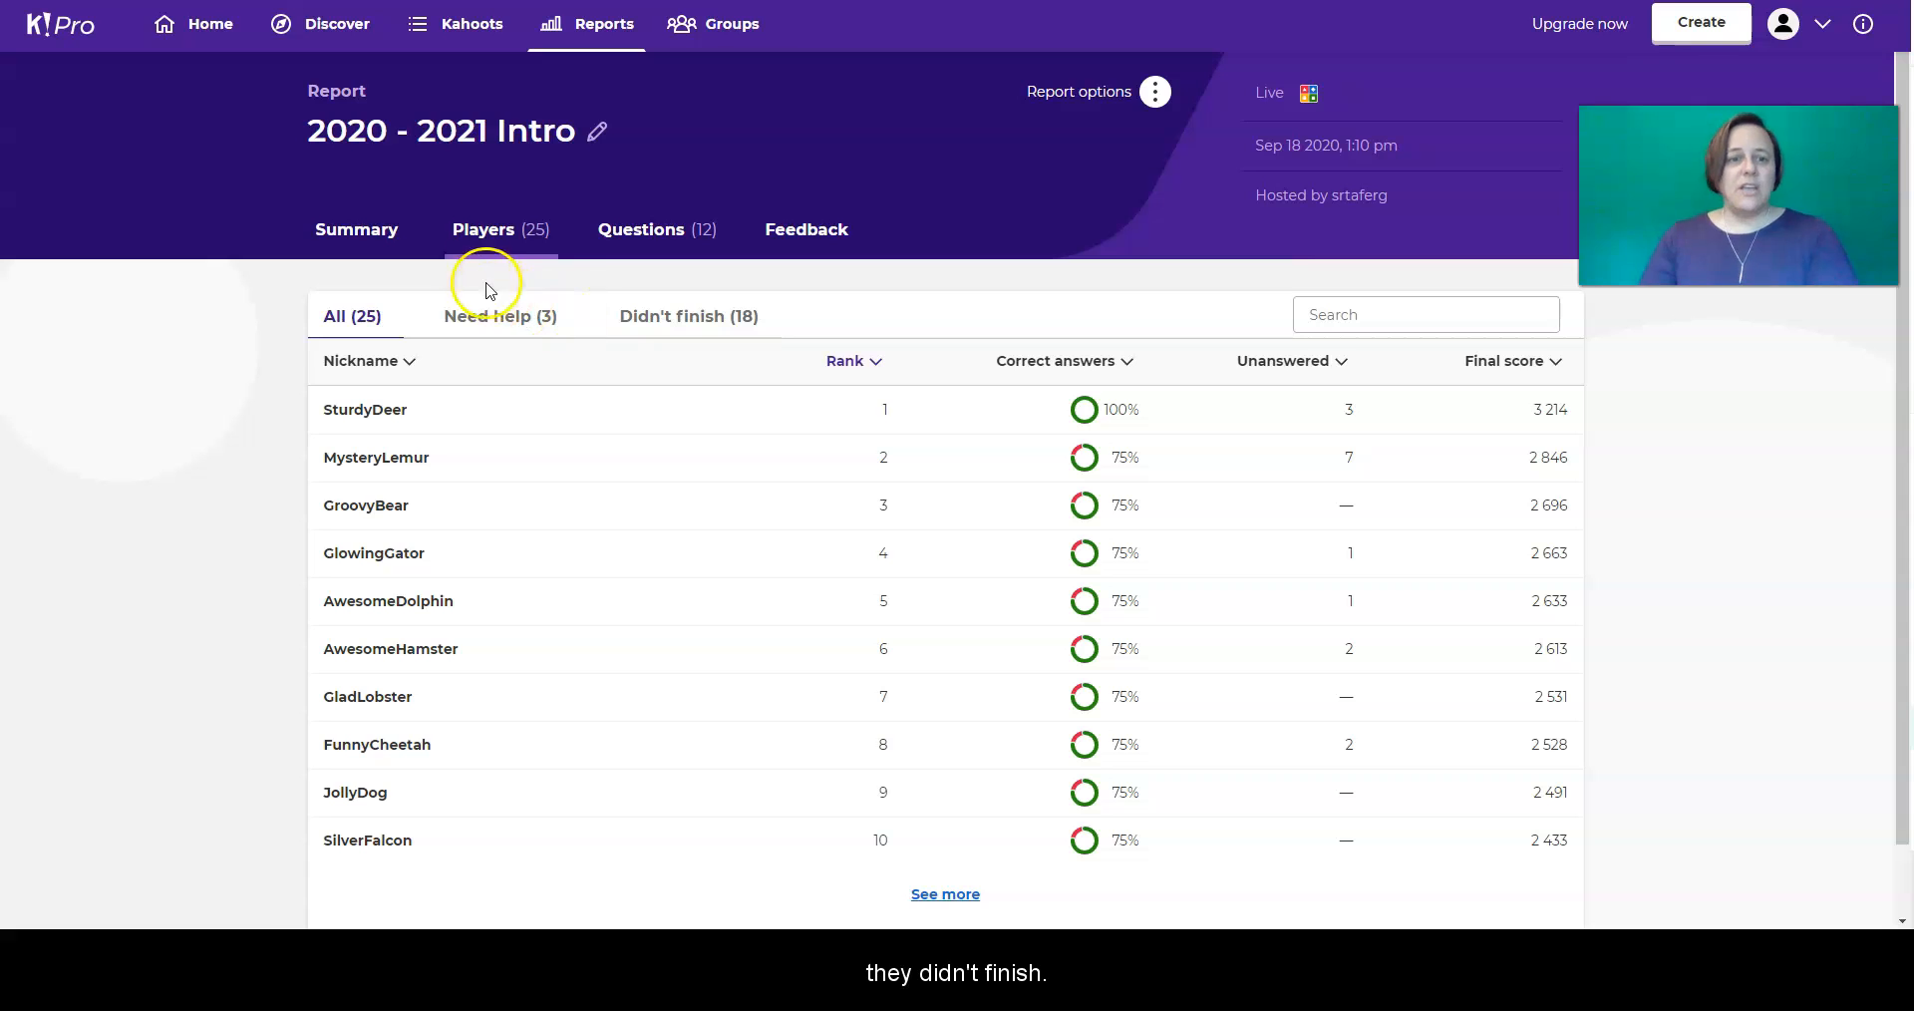
{"action": "left_click", "coordinate": [633, 229]}
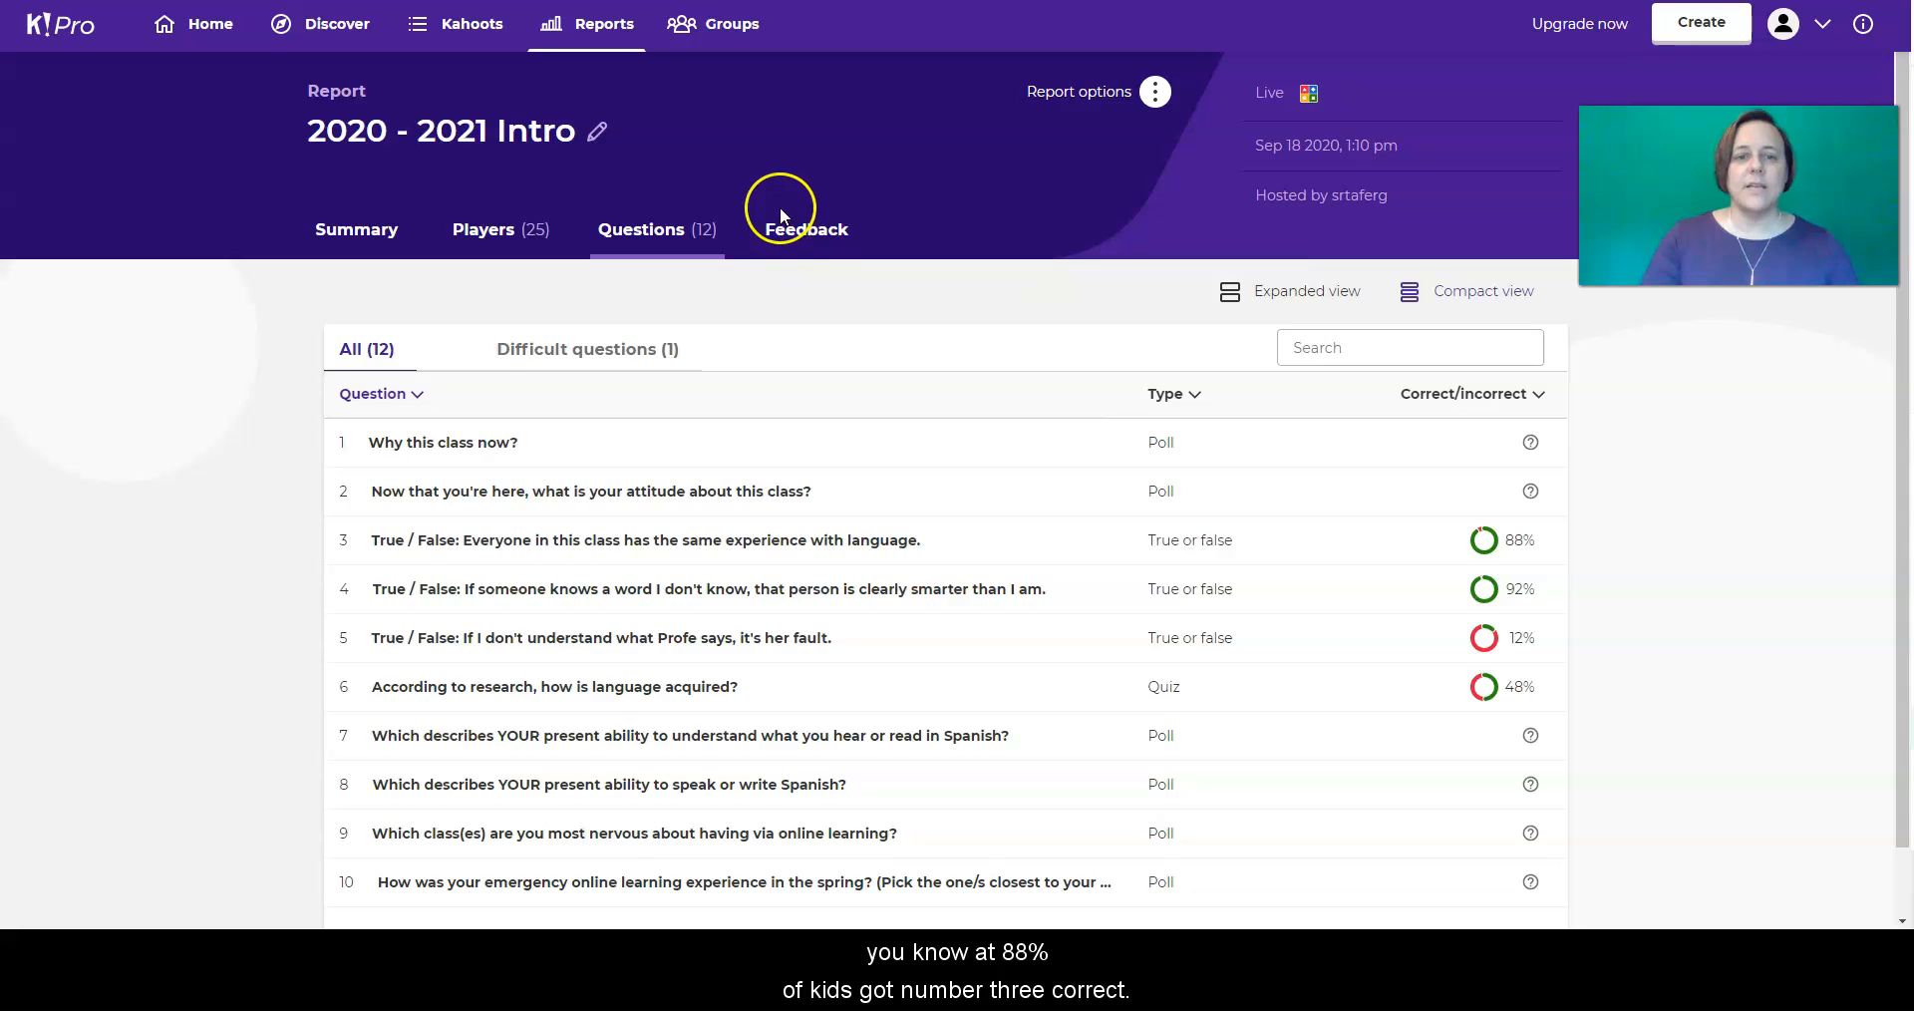
{"action": "left_click", "coordinate": [799, 244]}
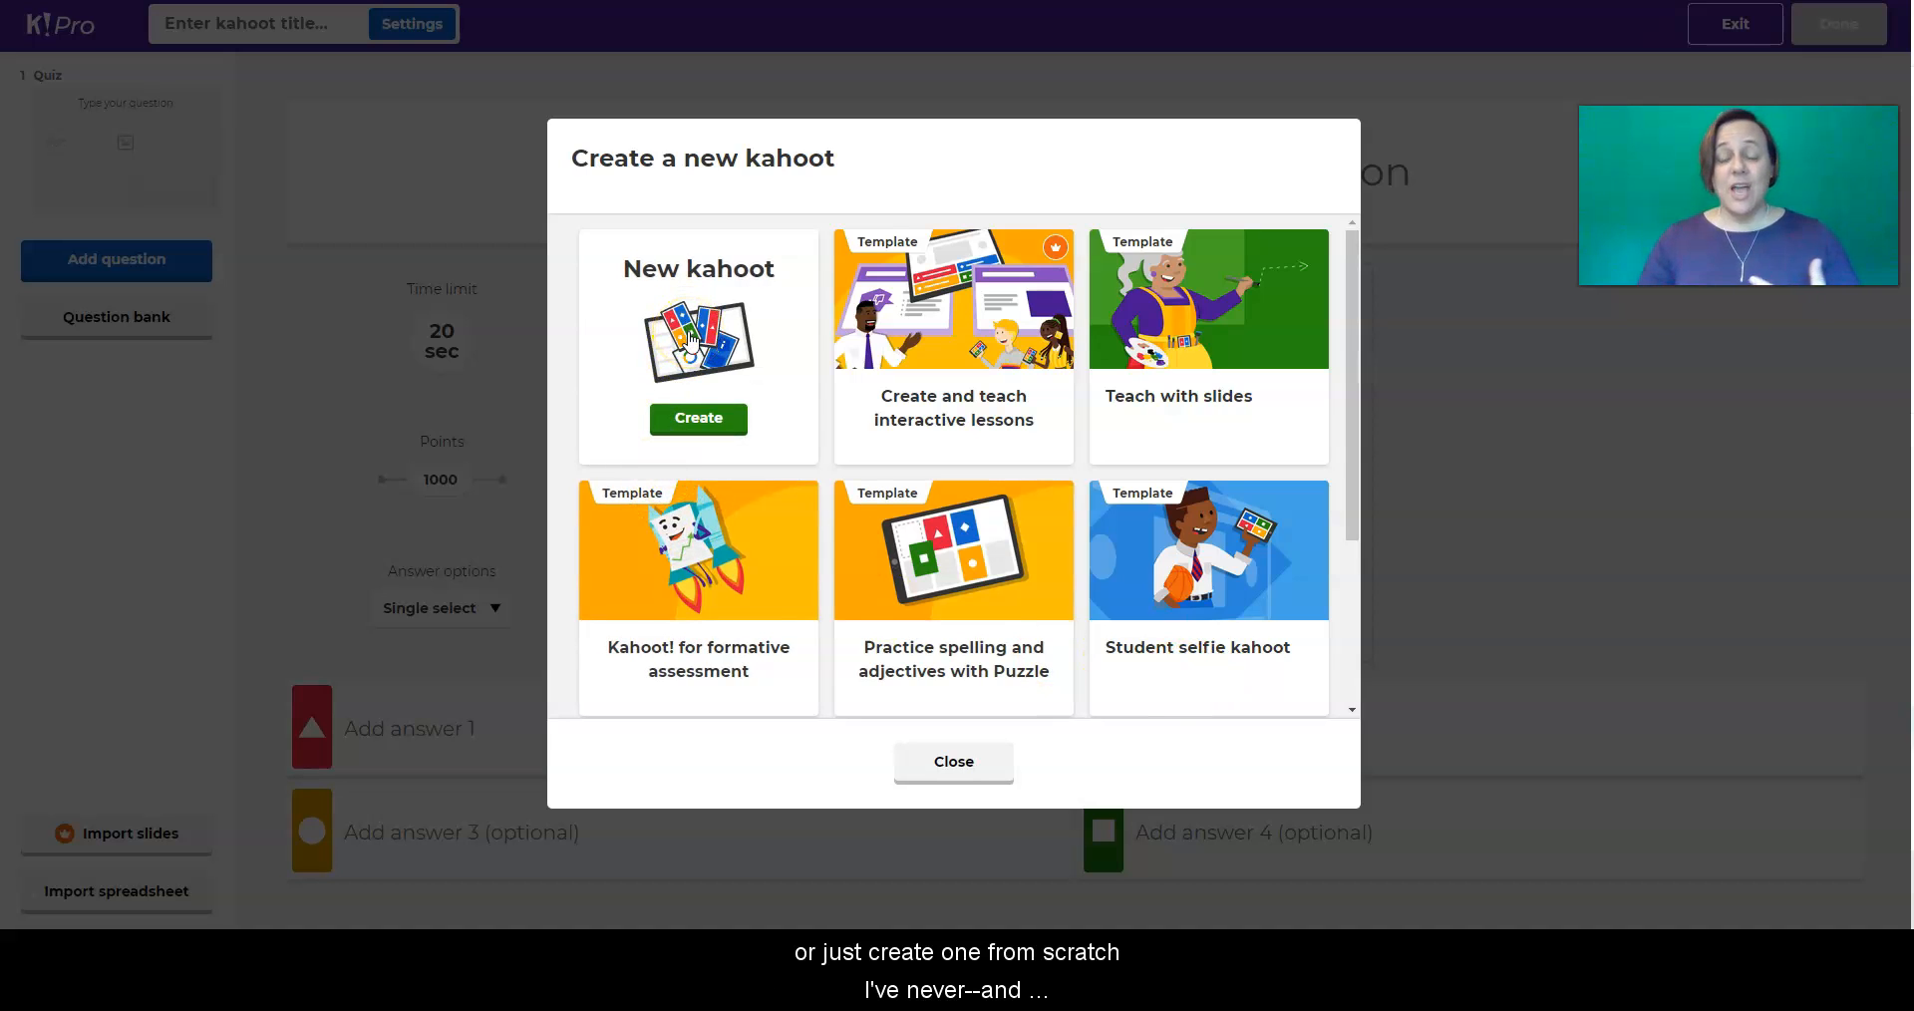
- Review the available templates for creating a kahoot and start a new blank kahoot instead
{"action": "scroll", "coordinate": [818, 406], "scroll_direction": "down", "scroll_amount": 3}
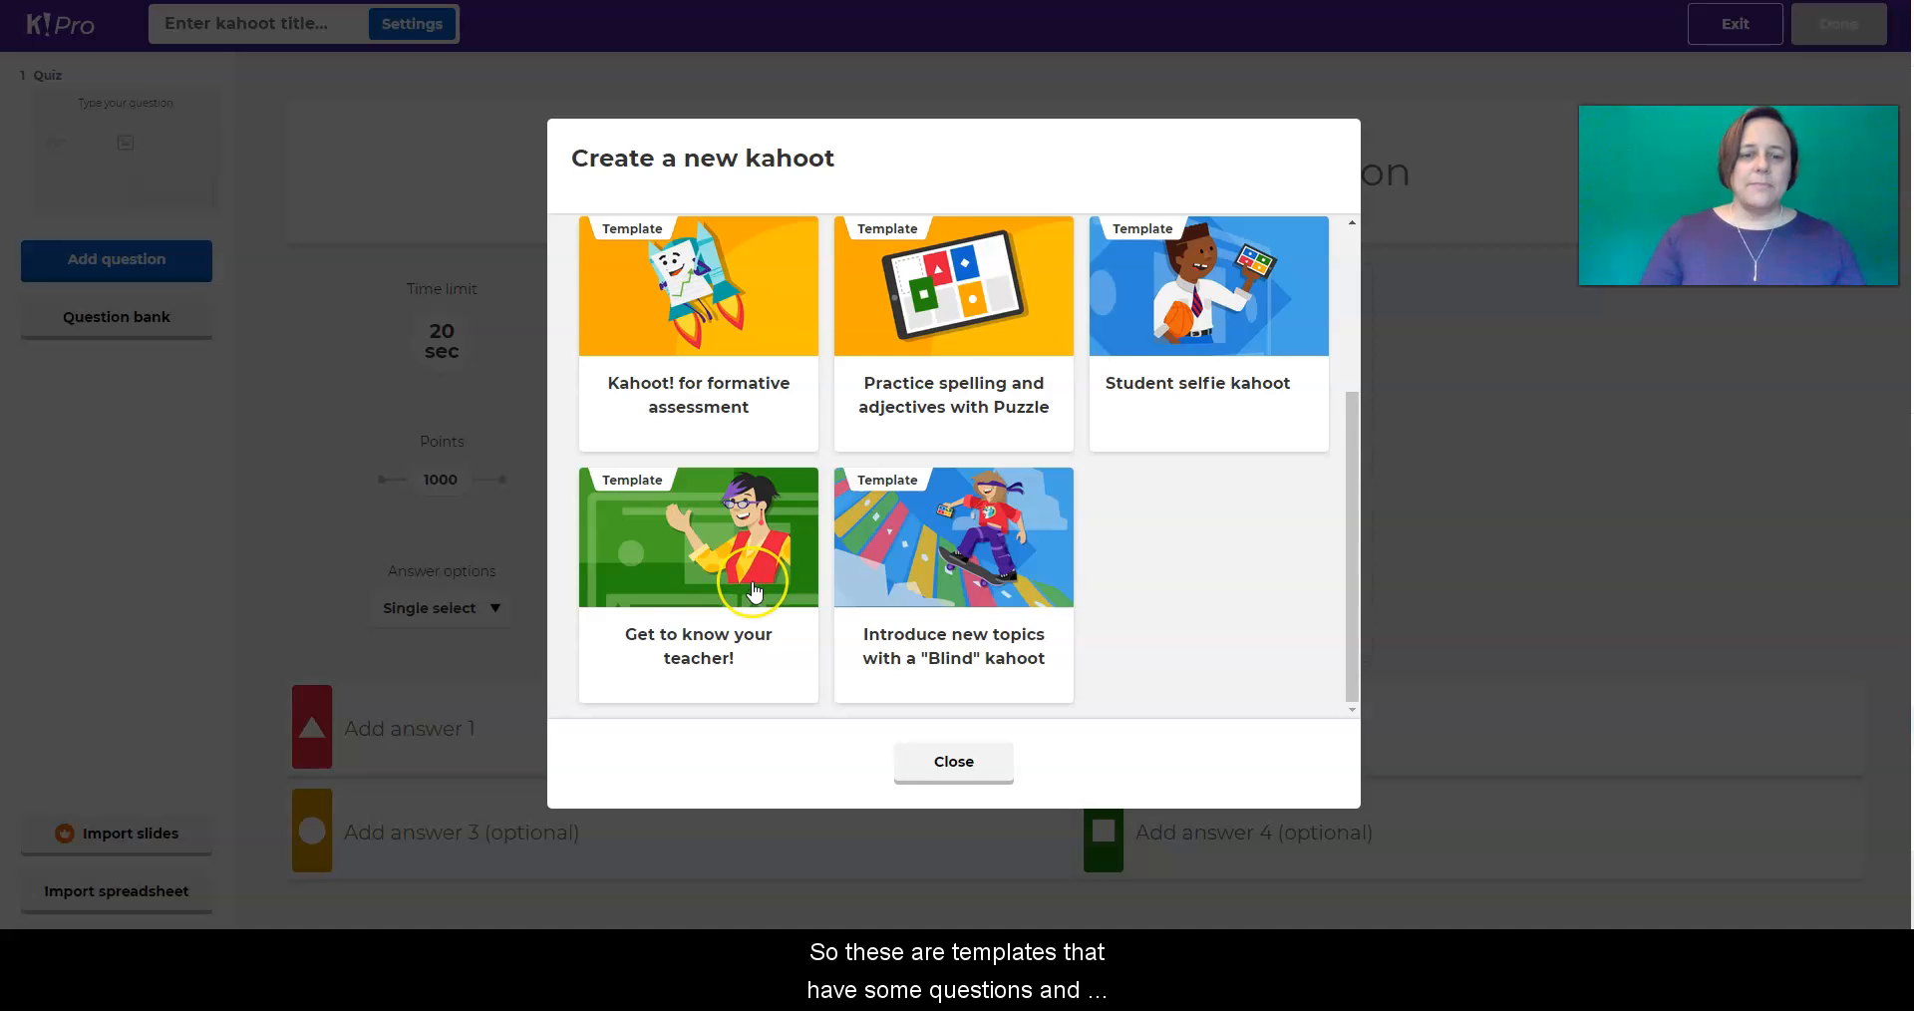
{"action": "scroll", "coordinate": [755, 592], "scroll_direction": "up", "scroll_amount": 1}
{"action": "scroll", "coordinate": [754, 592], "scroll_direction": "up", "scroll_amount": 2}
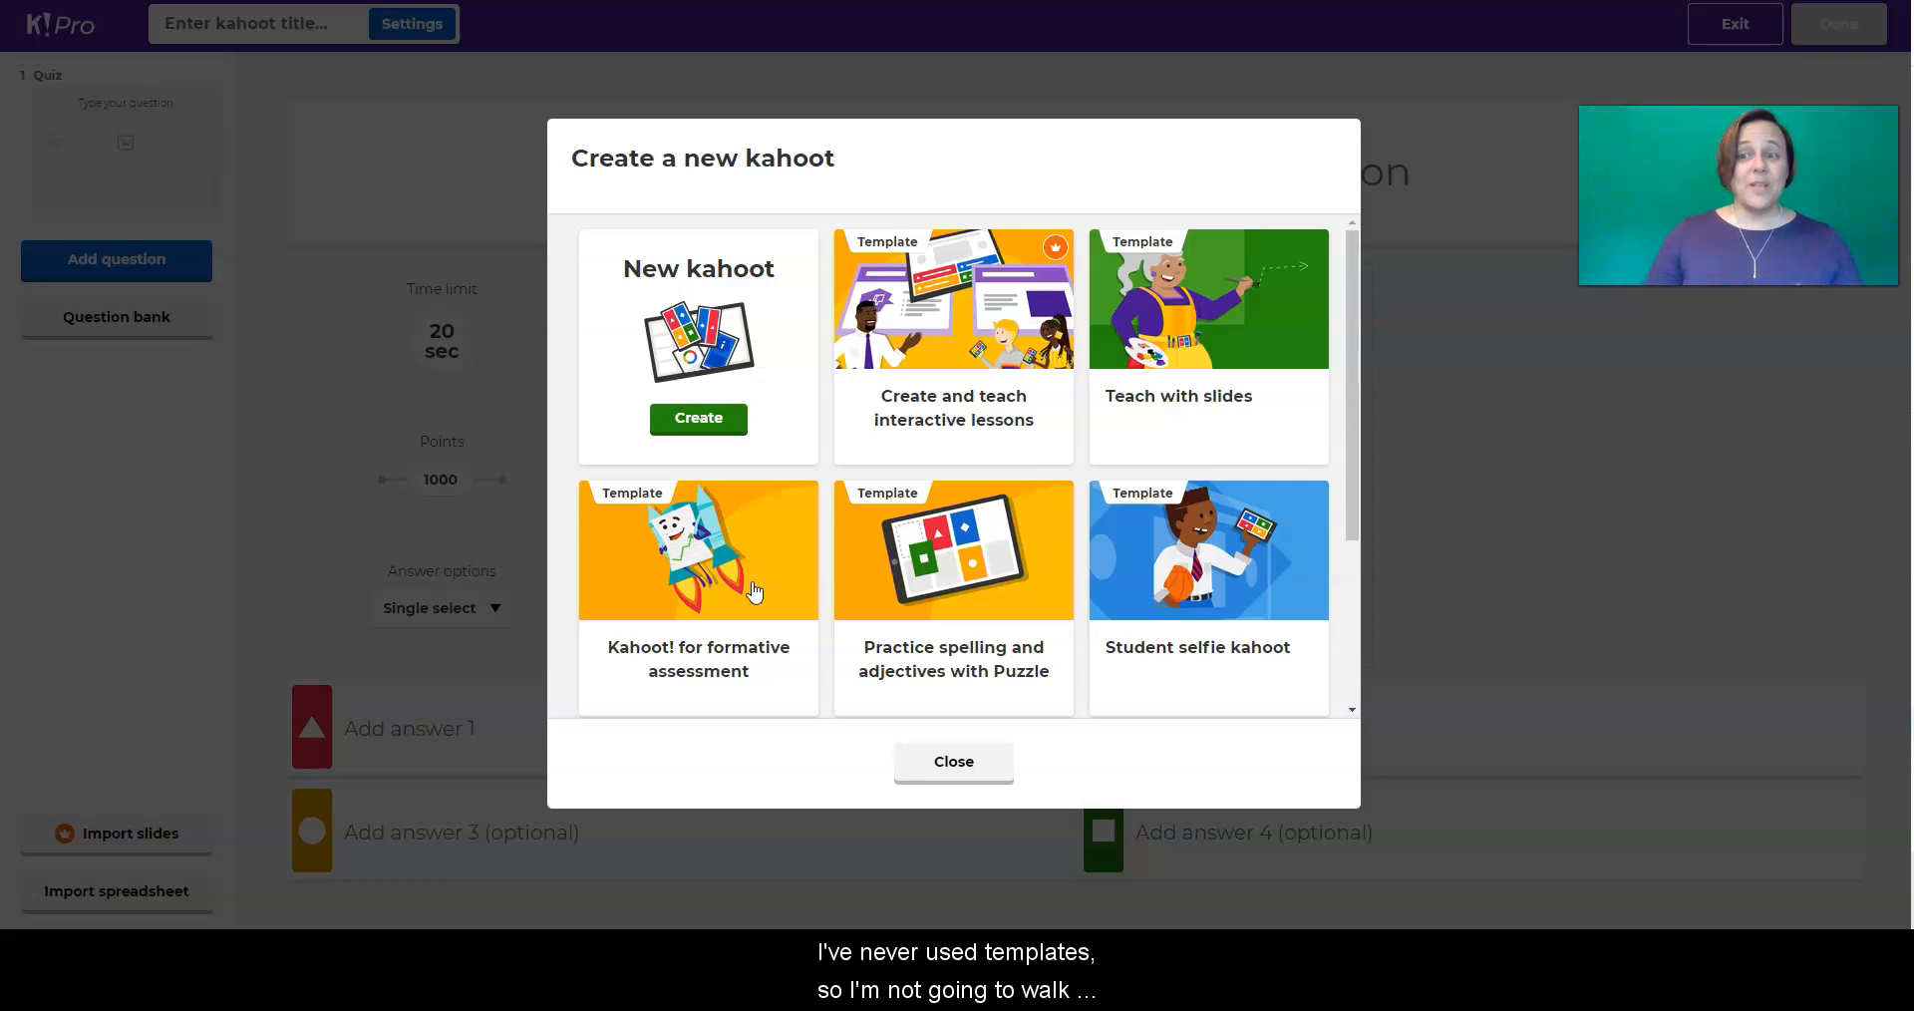
{"action": "left_click", "coordinate": [698, 376]}
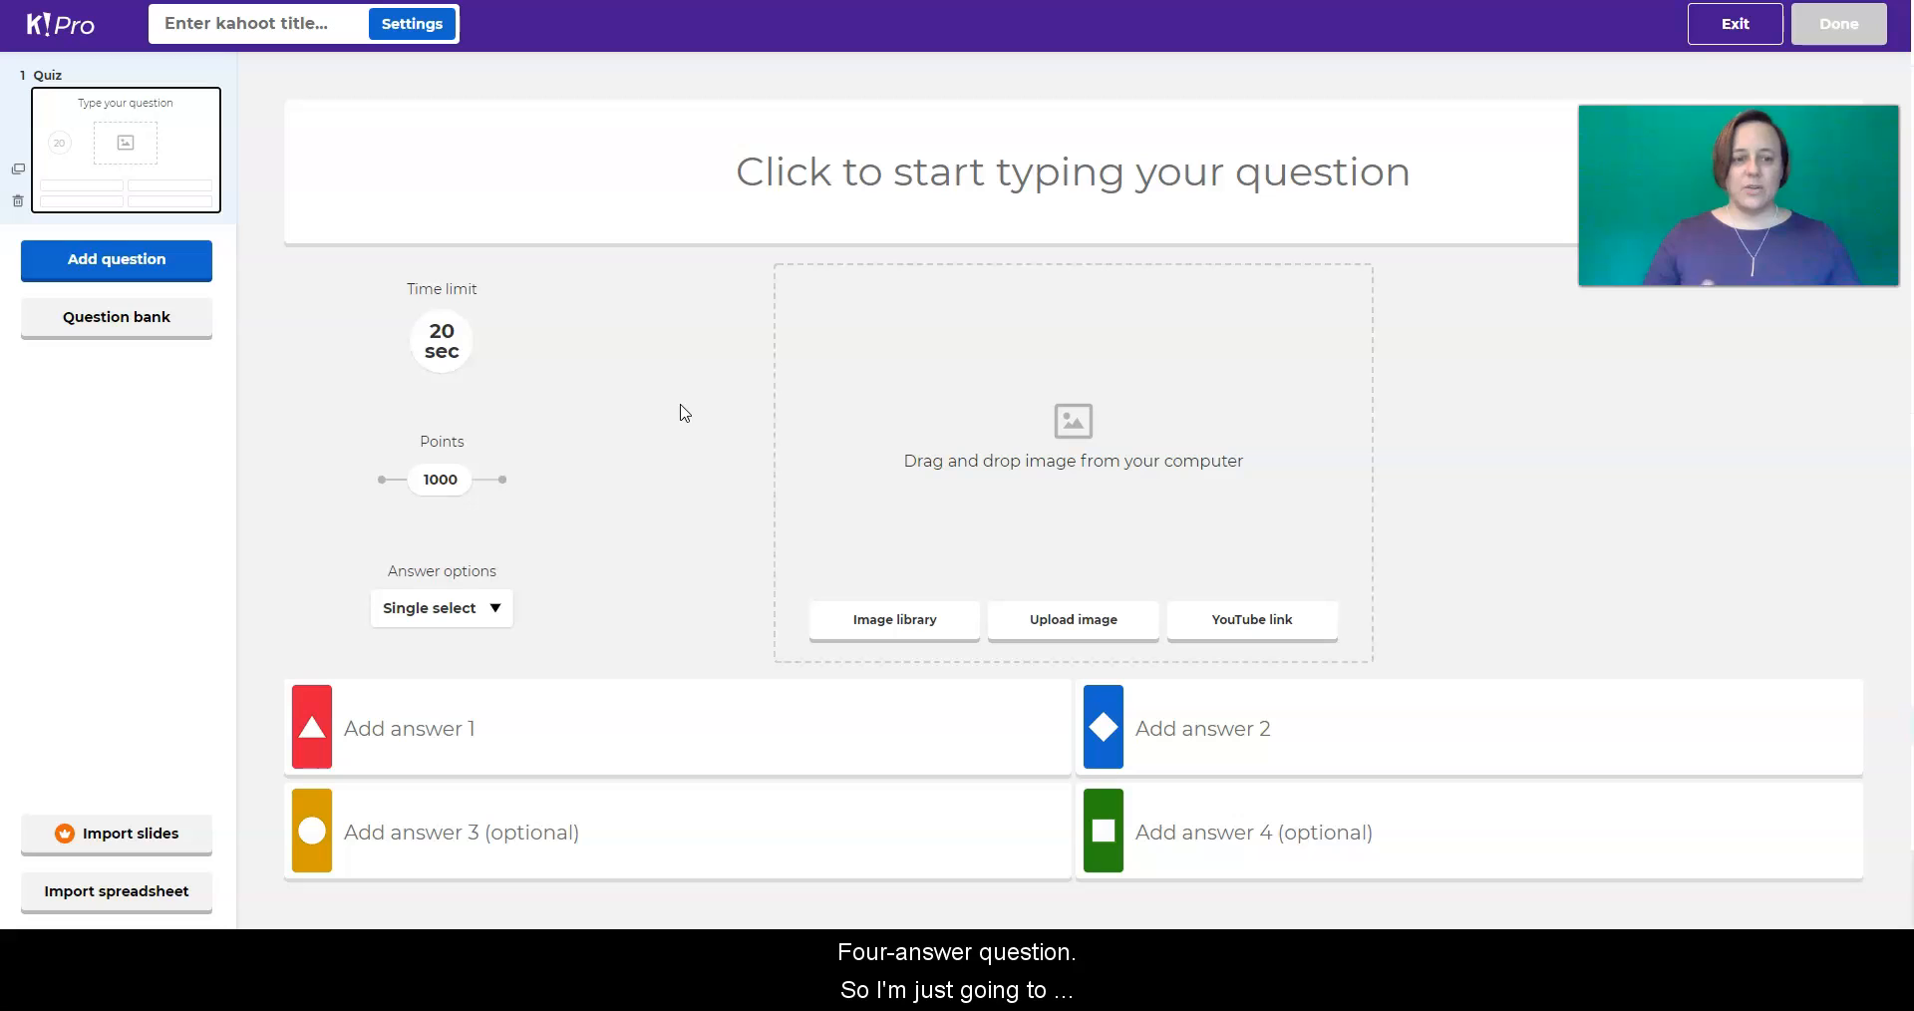
- Enter "What month is it?" as the text of the first quiz question
{"action": "left_click", "coordinate": [1018, 176]}
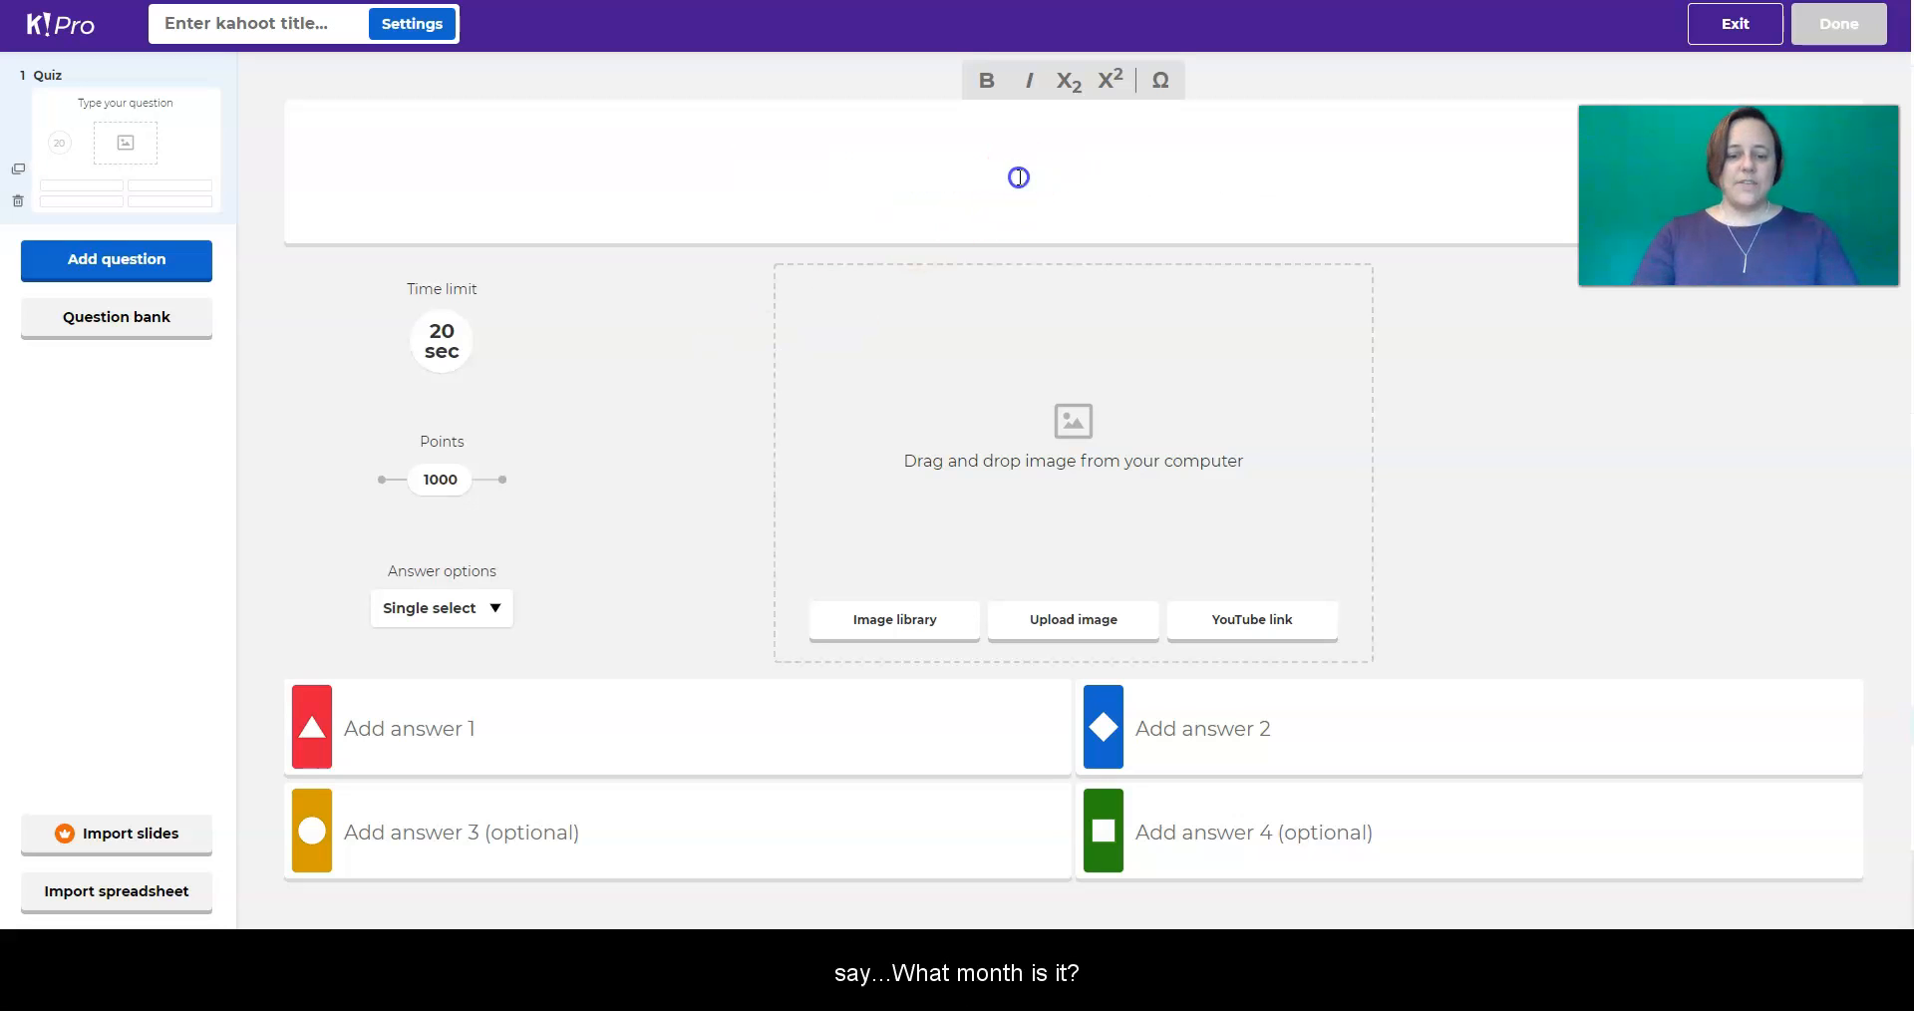
{"action": "type", "text": "What"}
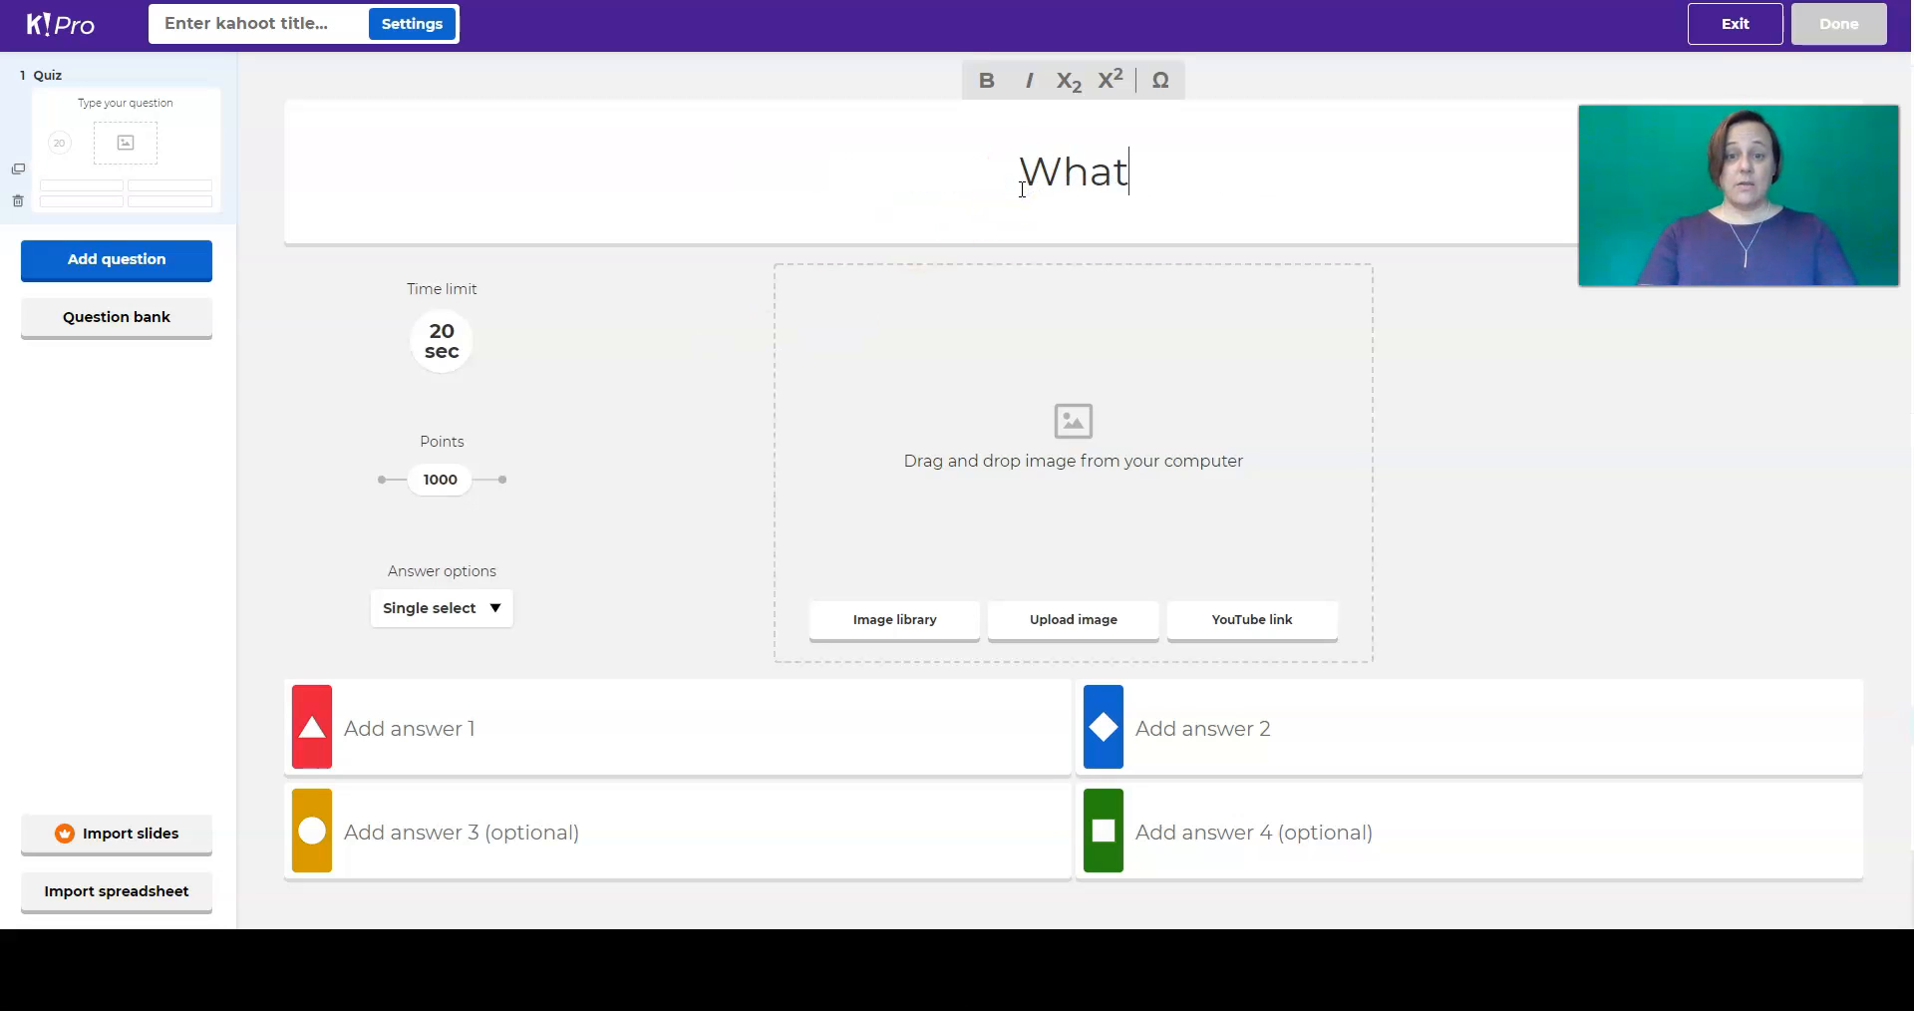
{"action": "type", "text": "m"}
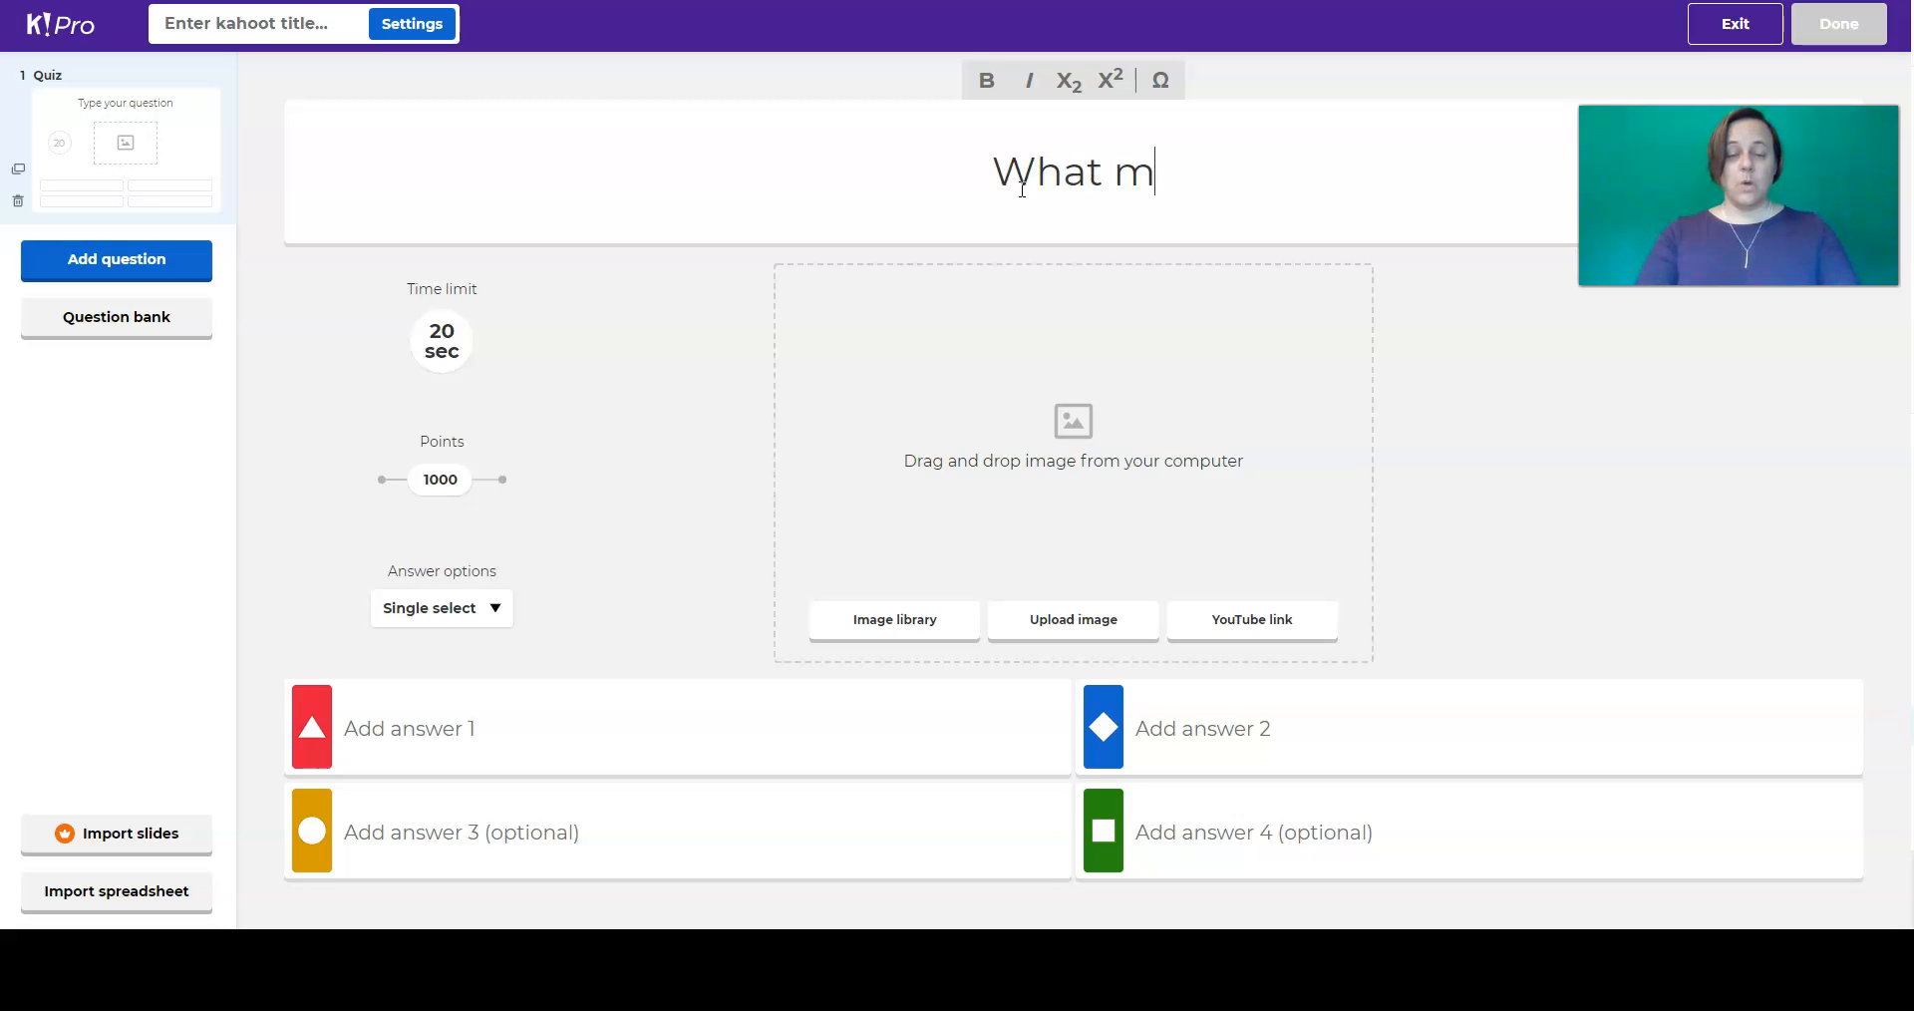
{"action": "type", "text": "onth is i"}
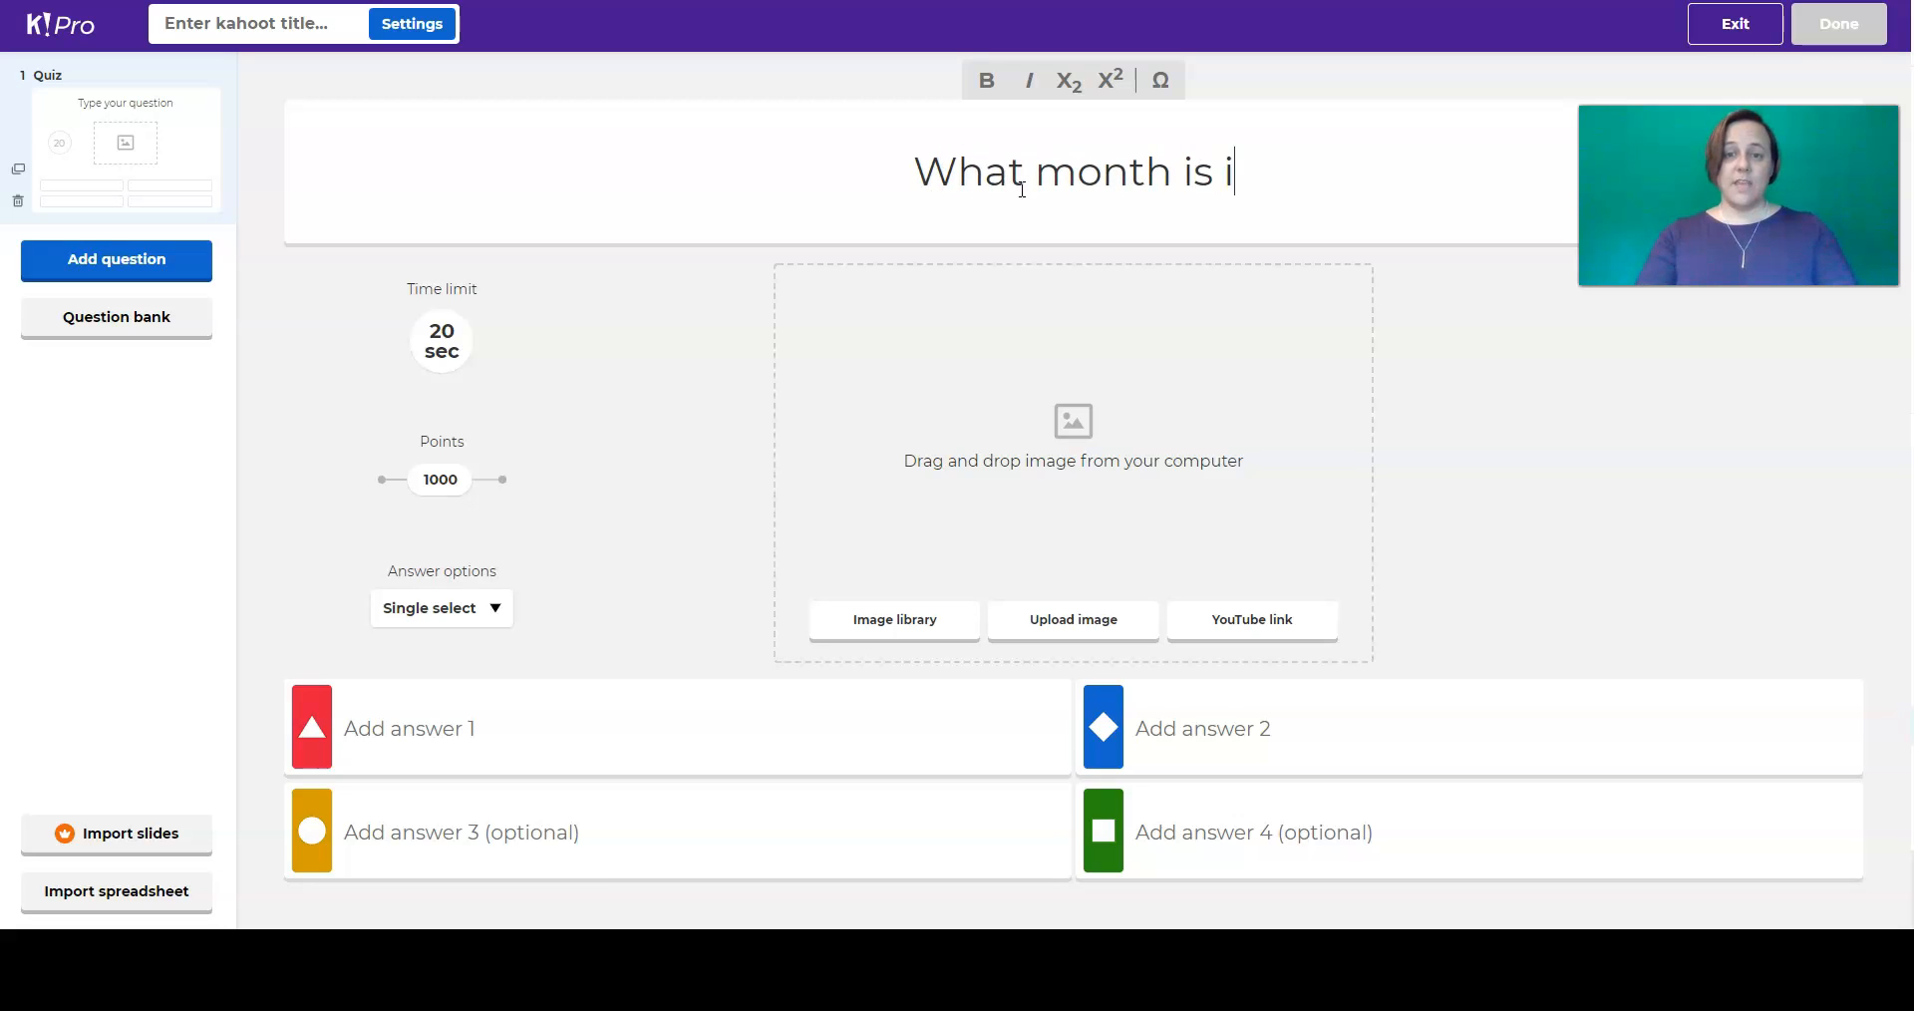
{"action": "type", "text": "t"}
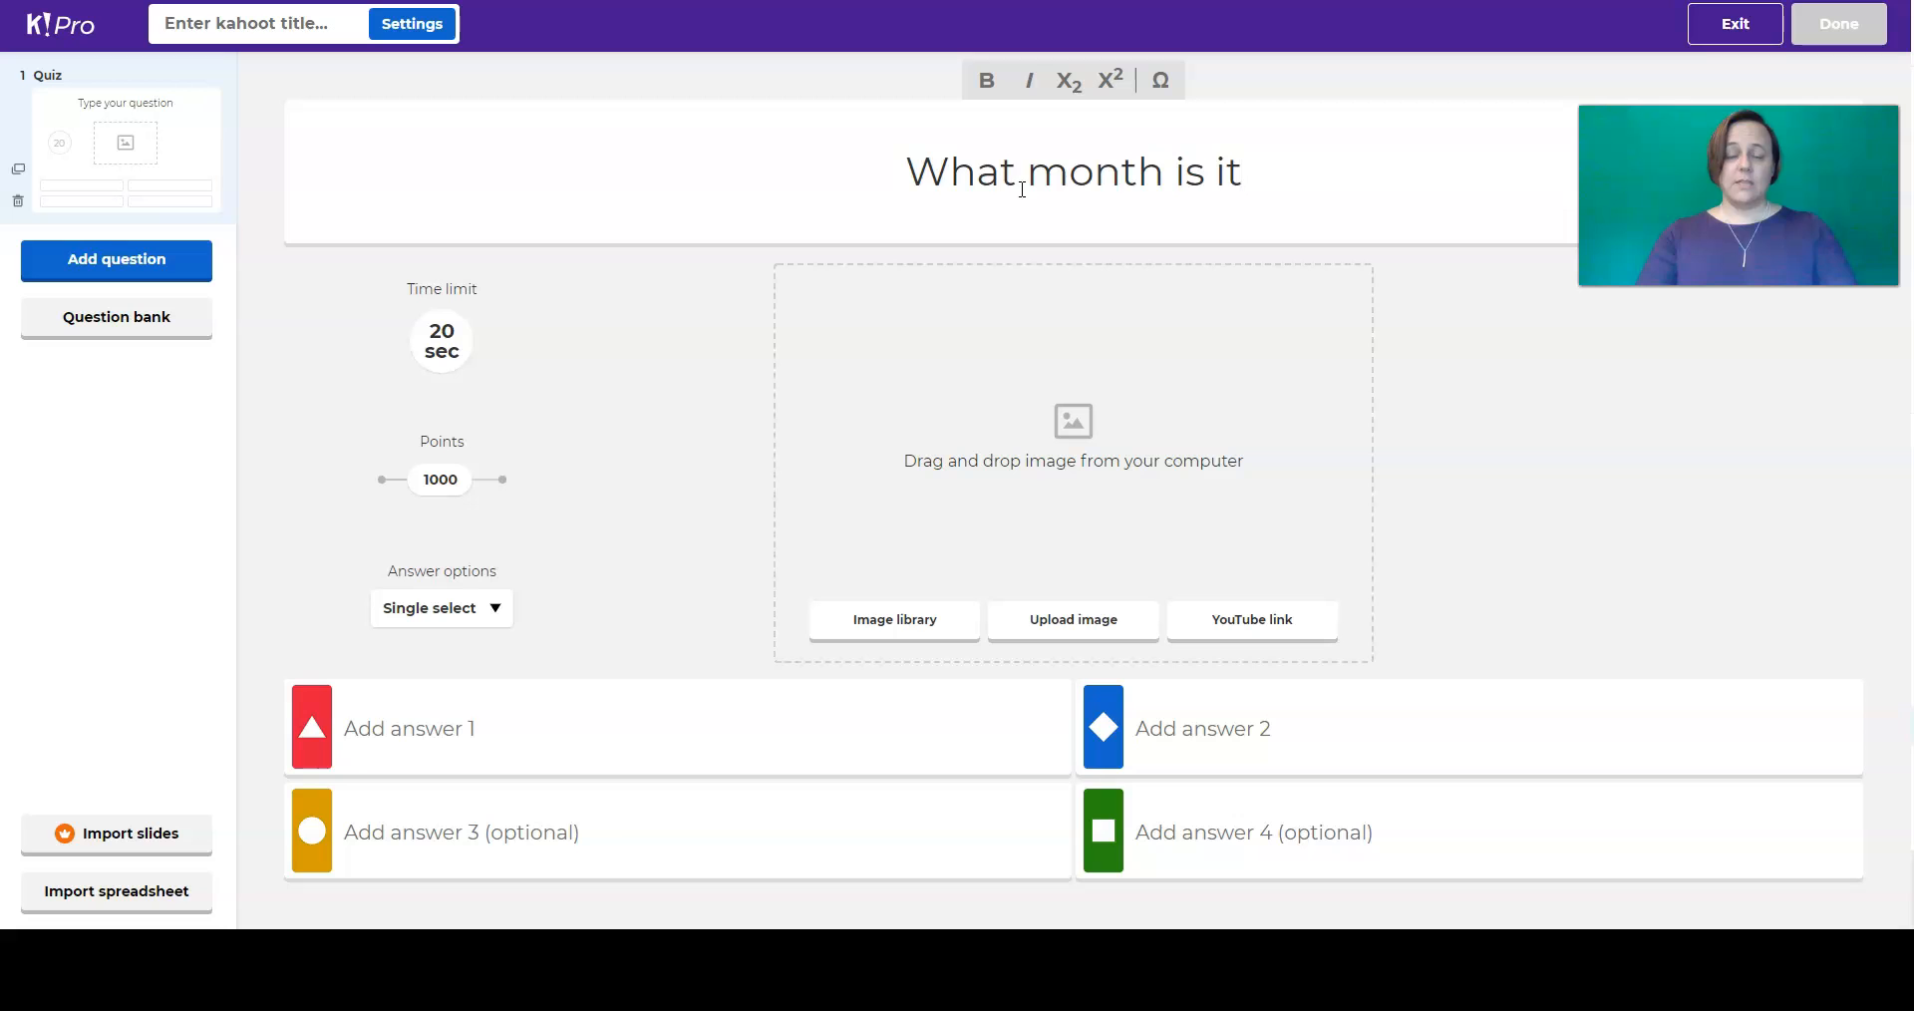
{"action": "type", "text": "?"}
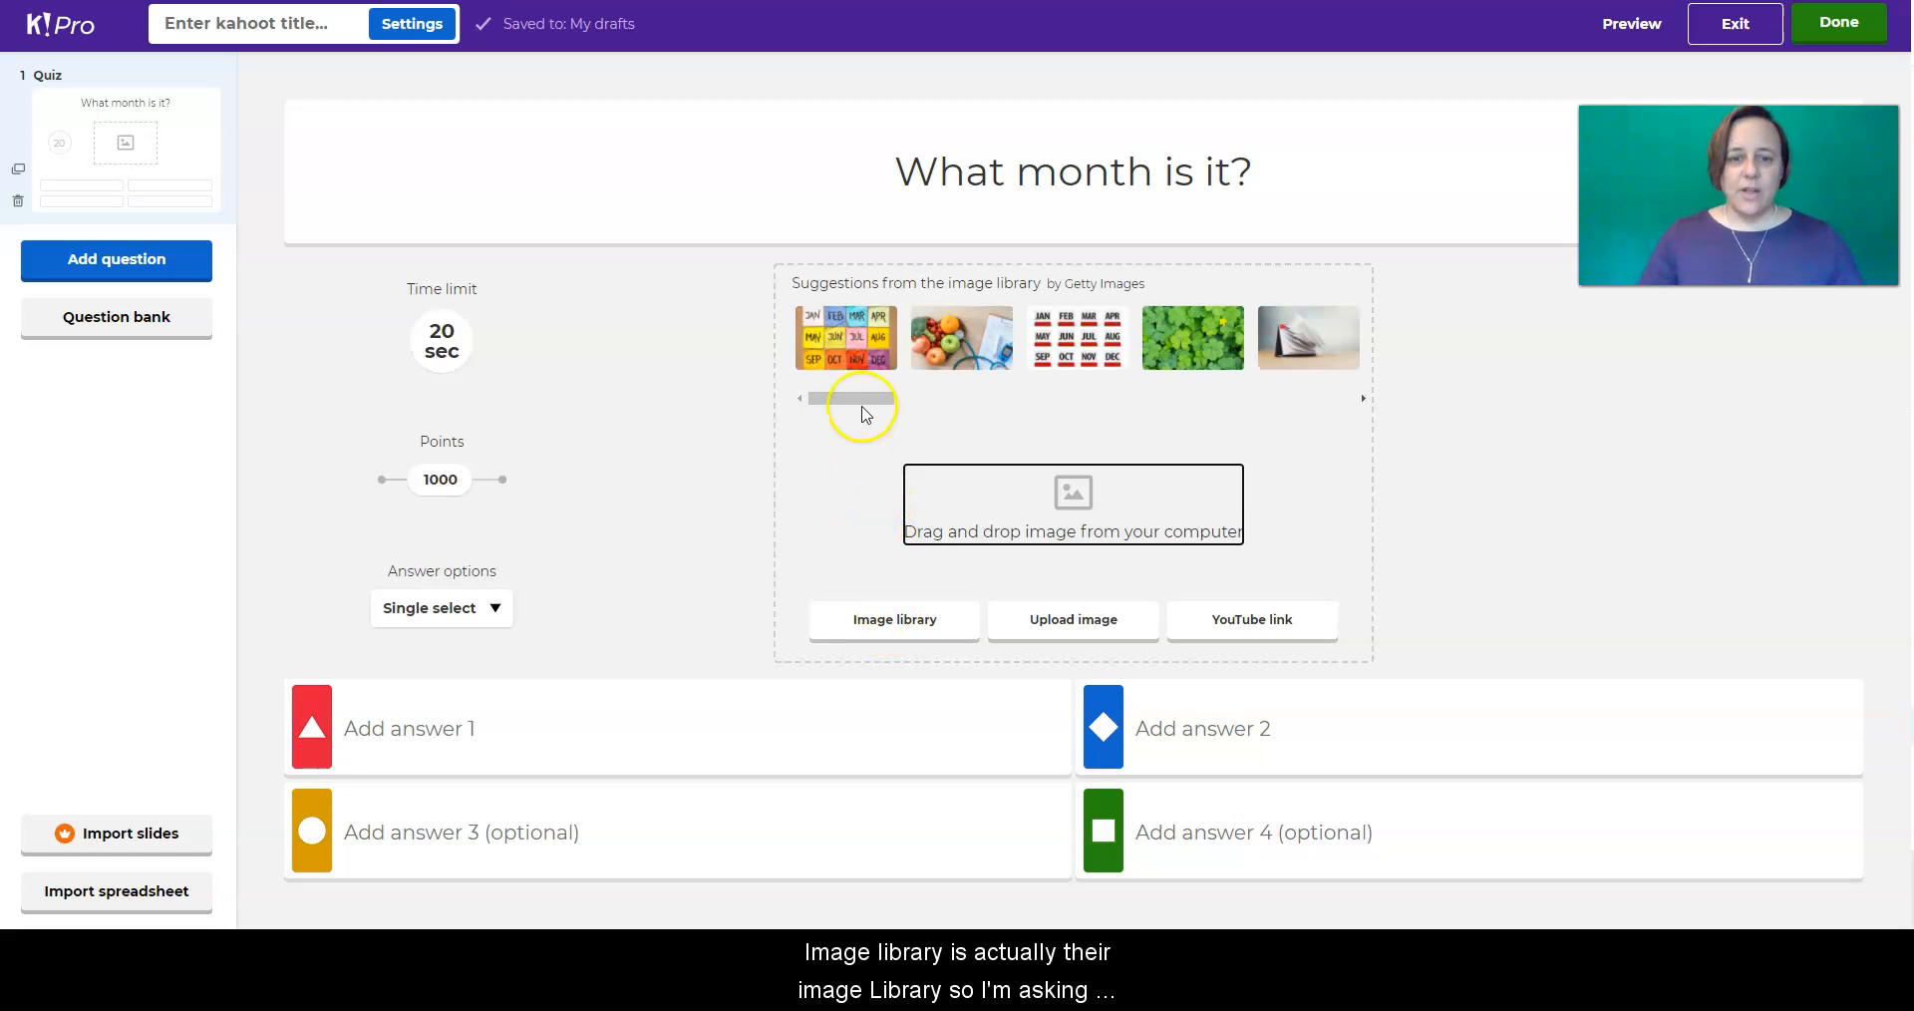
- Add the suggested library image of colourful notes naming the twelve months to the question
{"action": "left_click", "coordinate": [861, 361]}
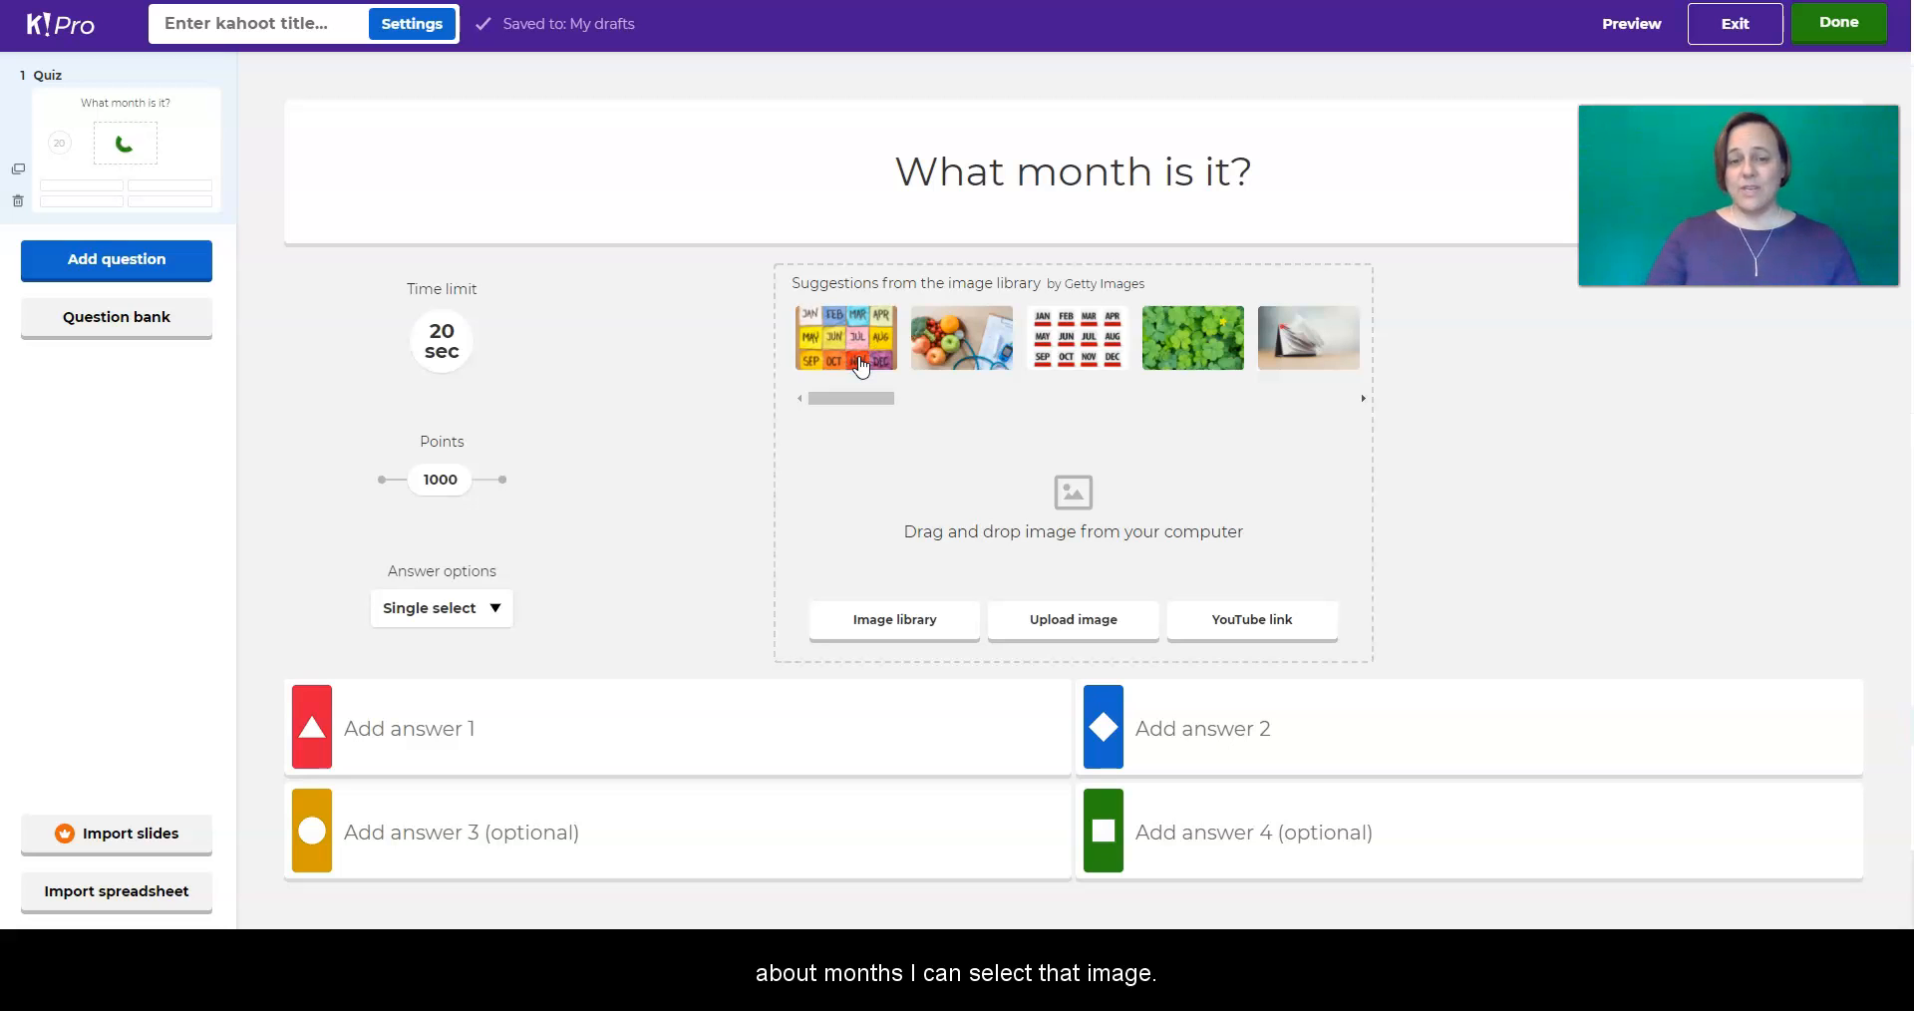
{"action": "left_click", "coordinate": [1133, 489]}
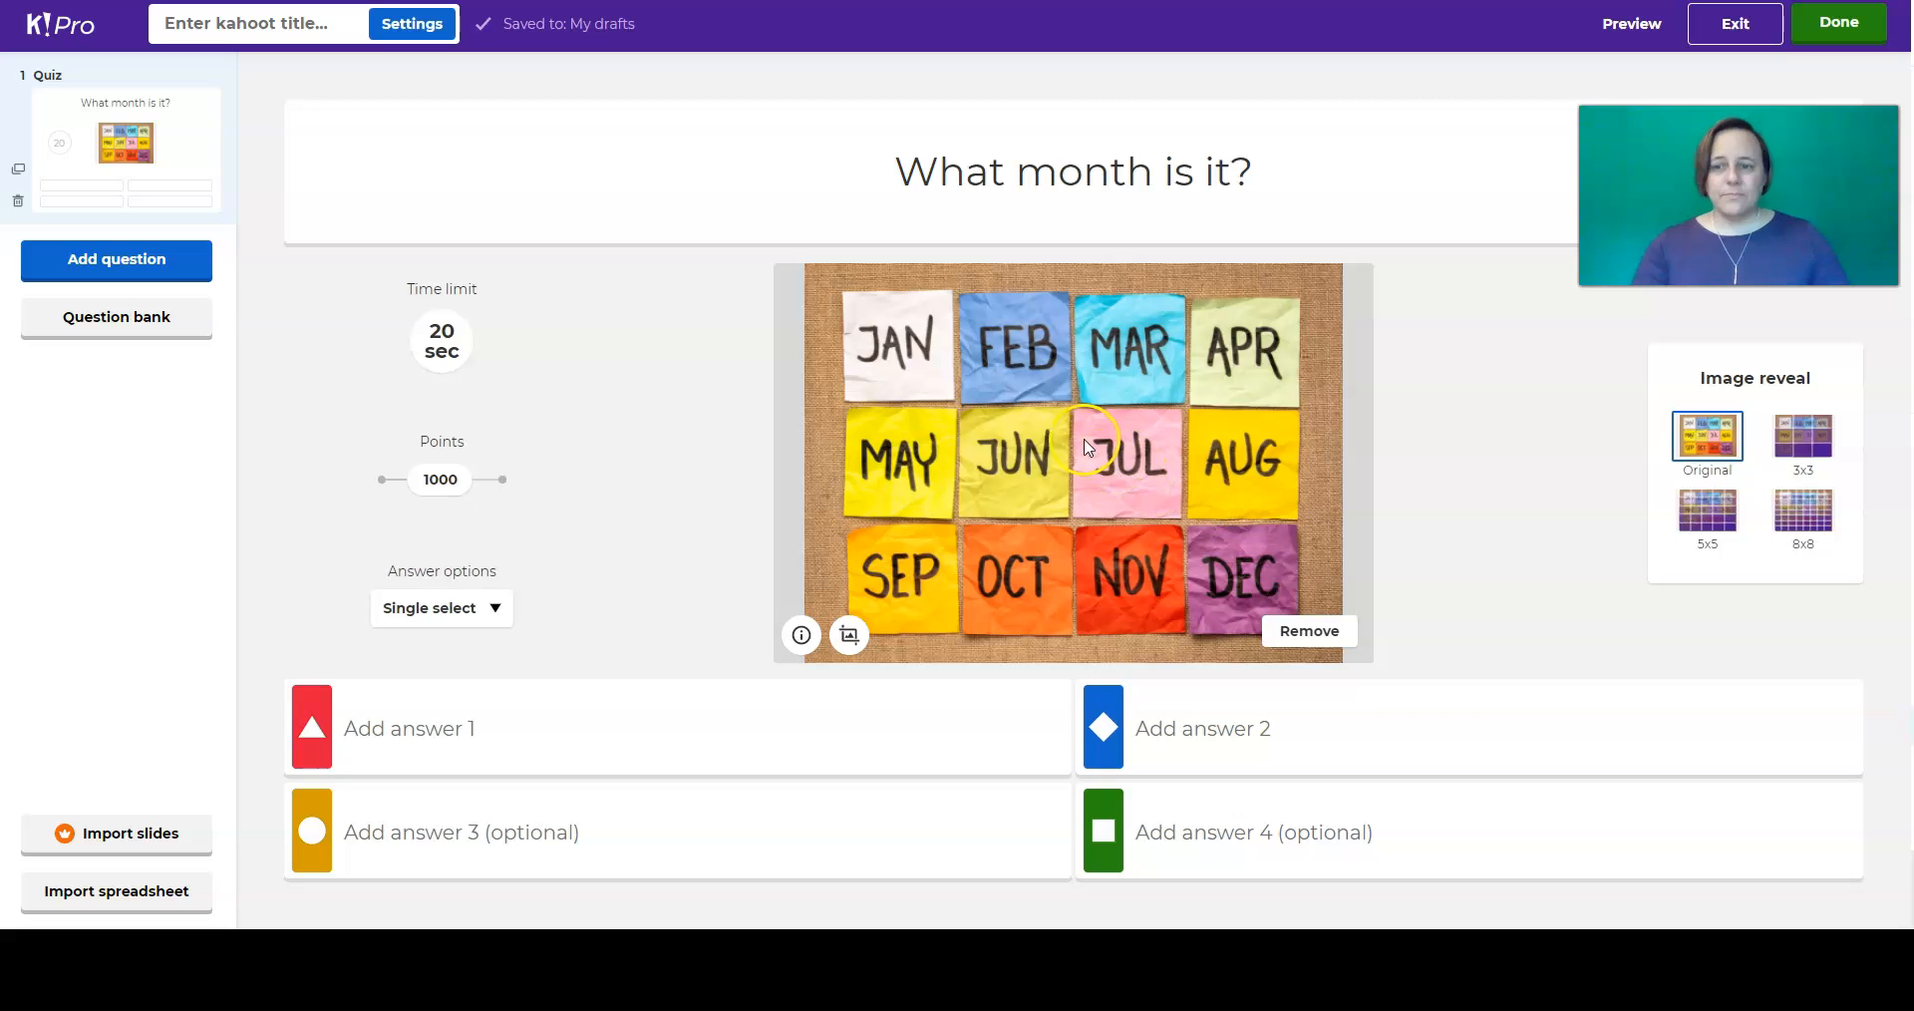
- Try the 8x8 and 3x3 image reveal effects on the months picture and return to Original
{"action": "left_click", "coordinate": [1800, 492]}
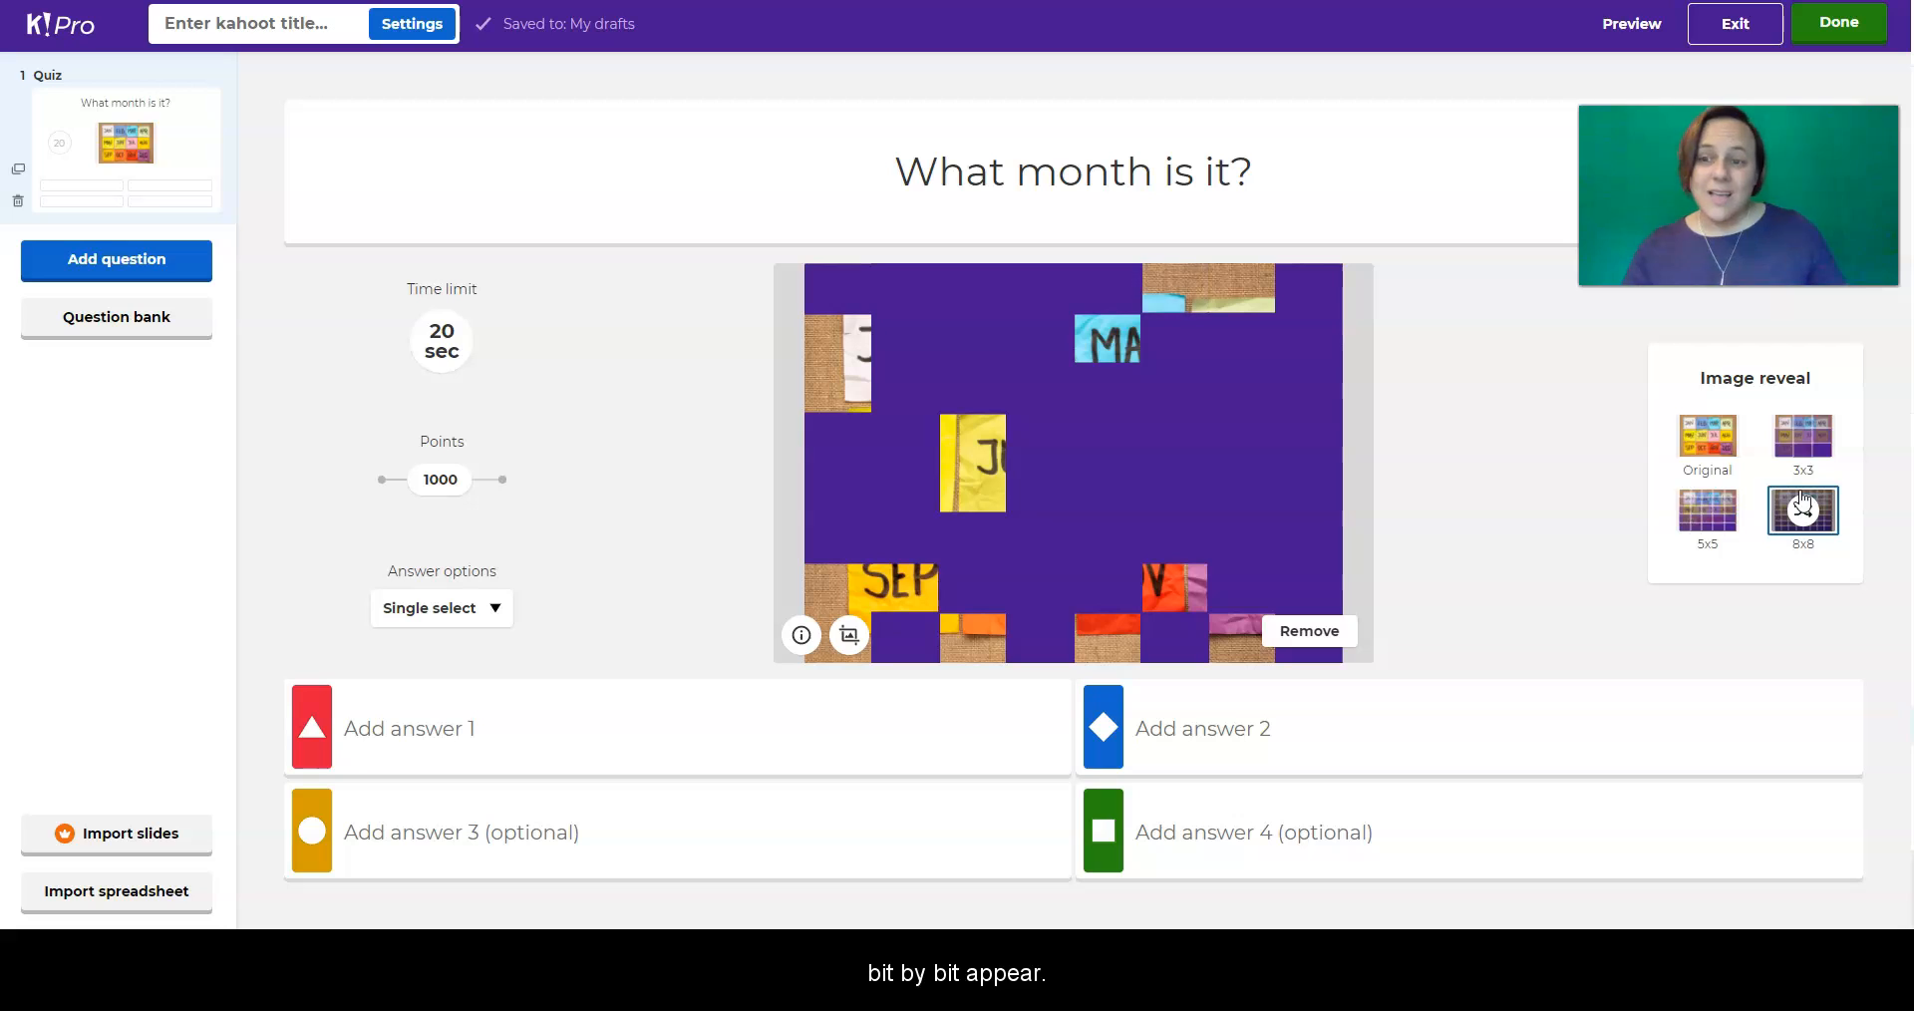
{"action": "left_click", "coordinate": [1806, 435]}
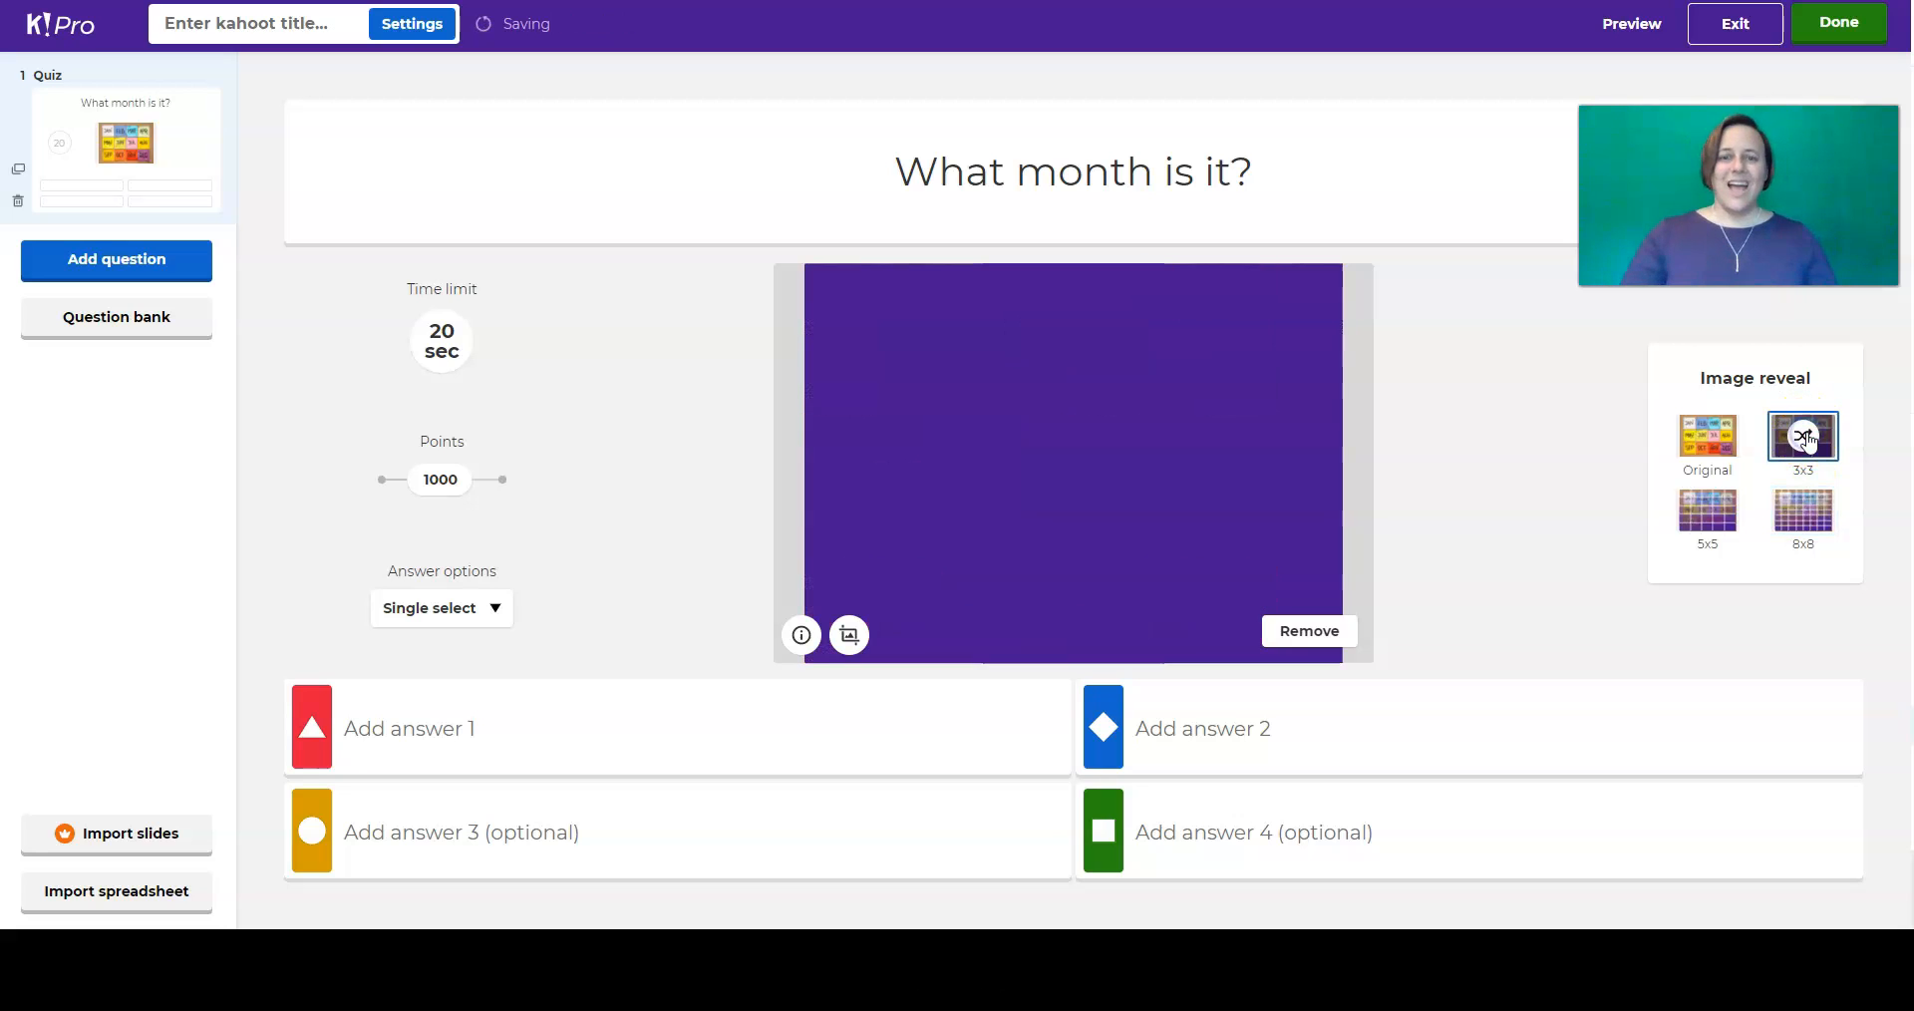
{"action": "left_click", "coordinate": [1705, 445]}
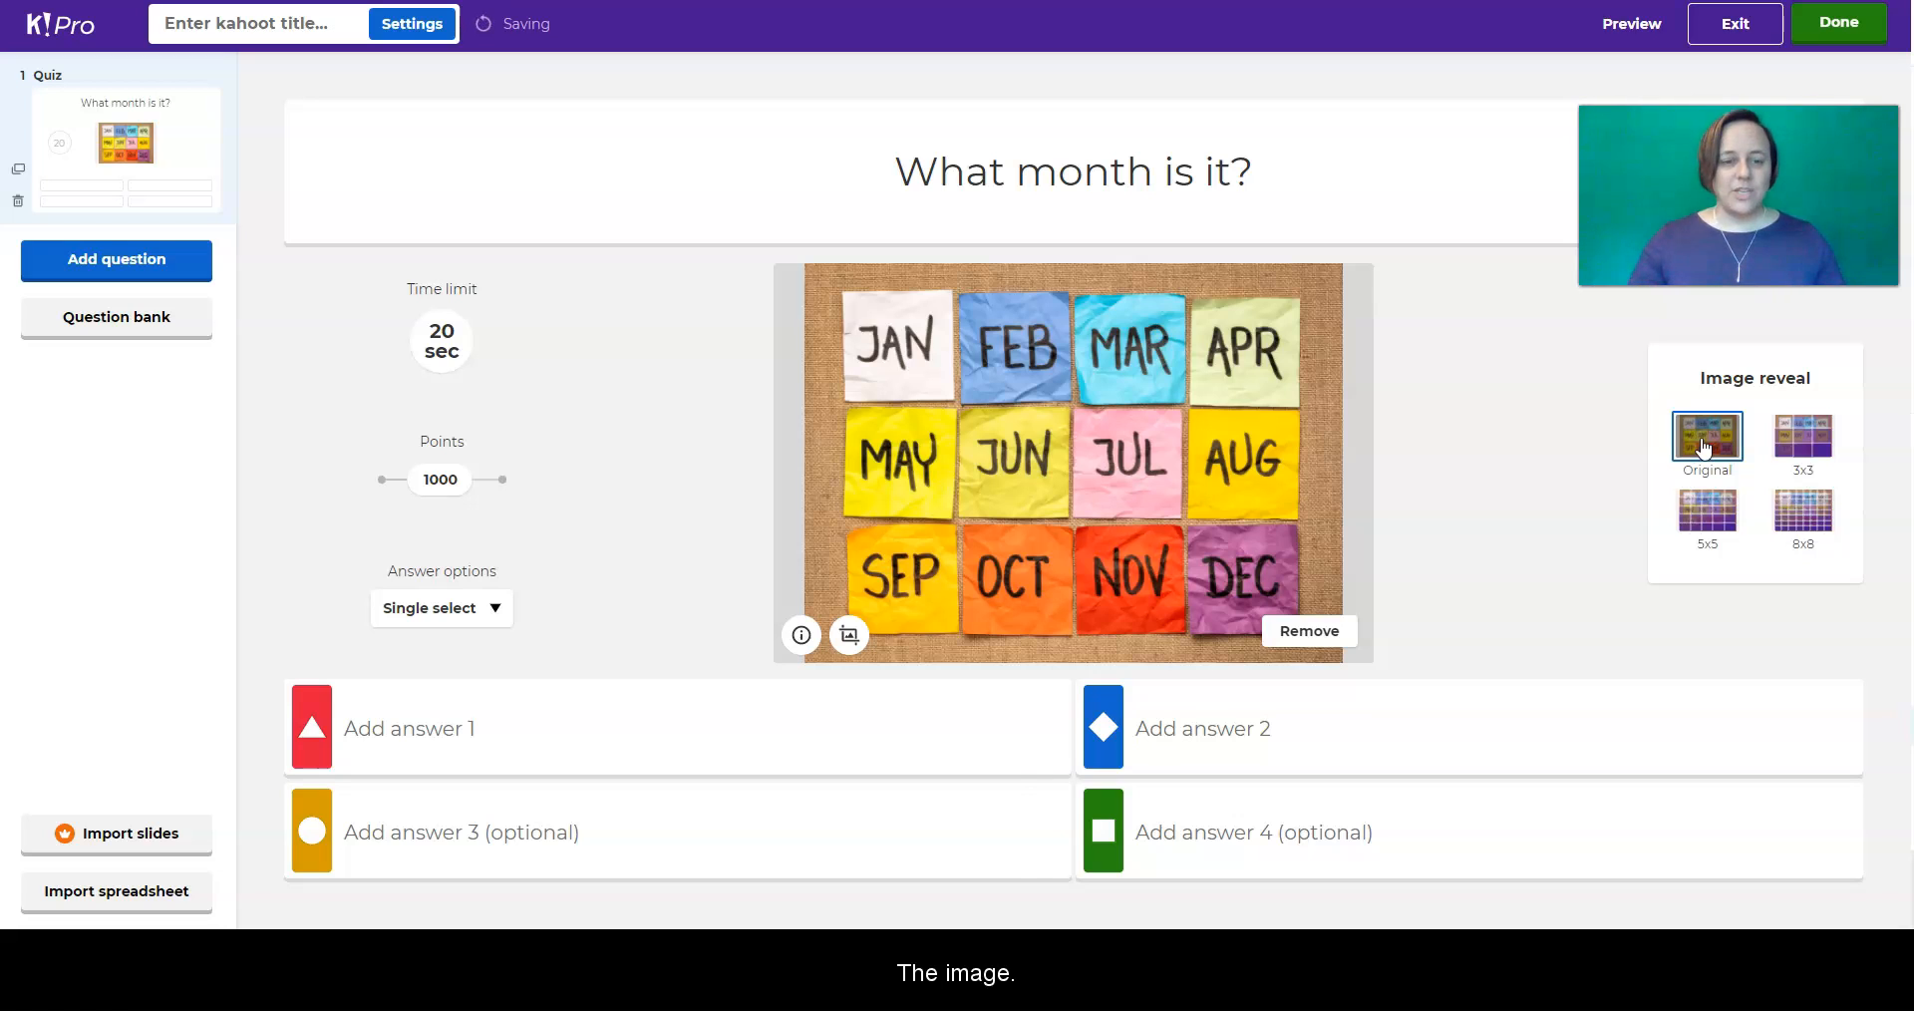
- Enter "January" as answer 1 and mark it as the correct answer
{"action": "left_click", "coordinate": [635, 736]}
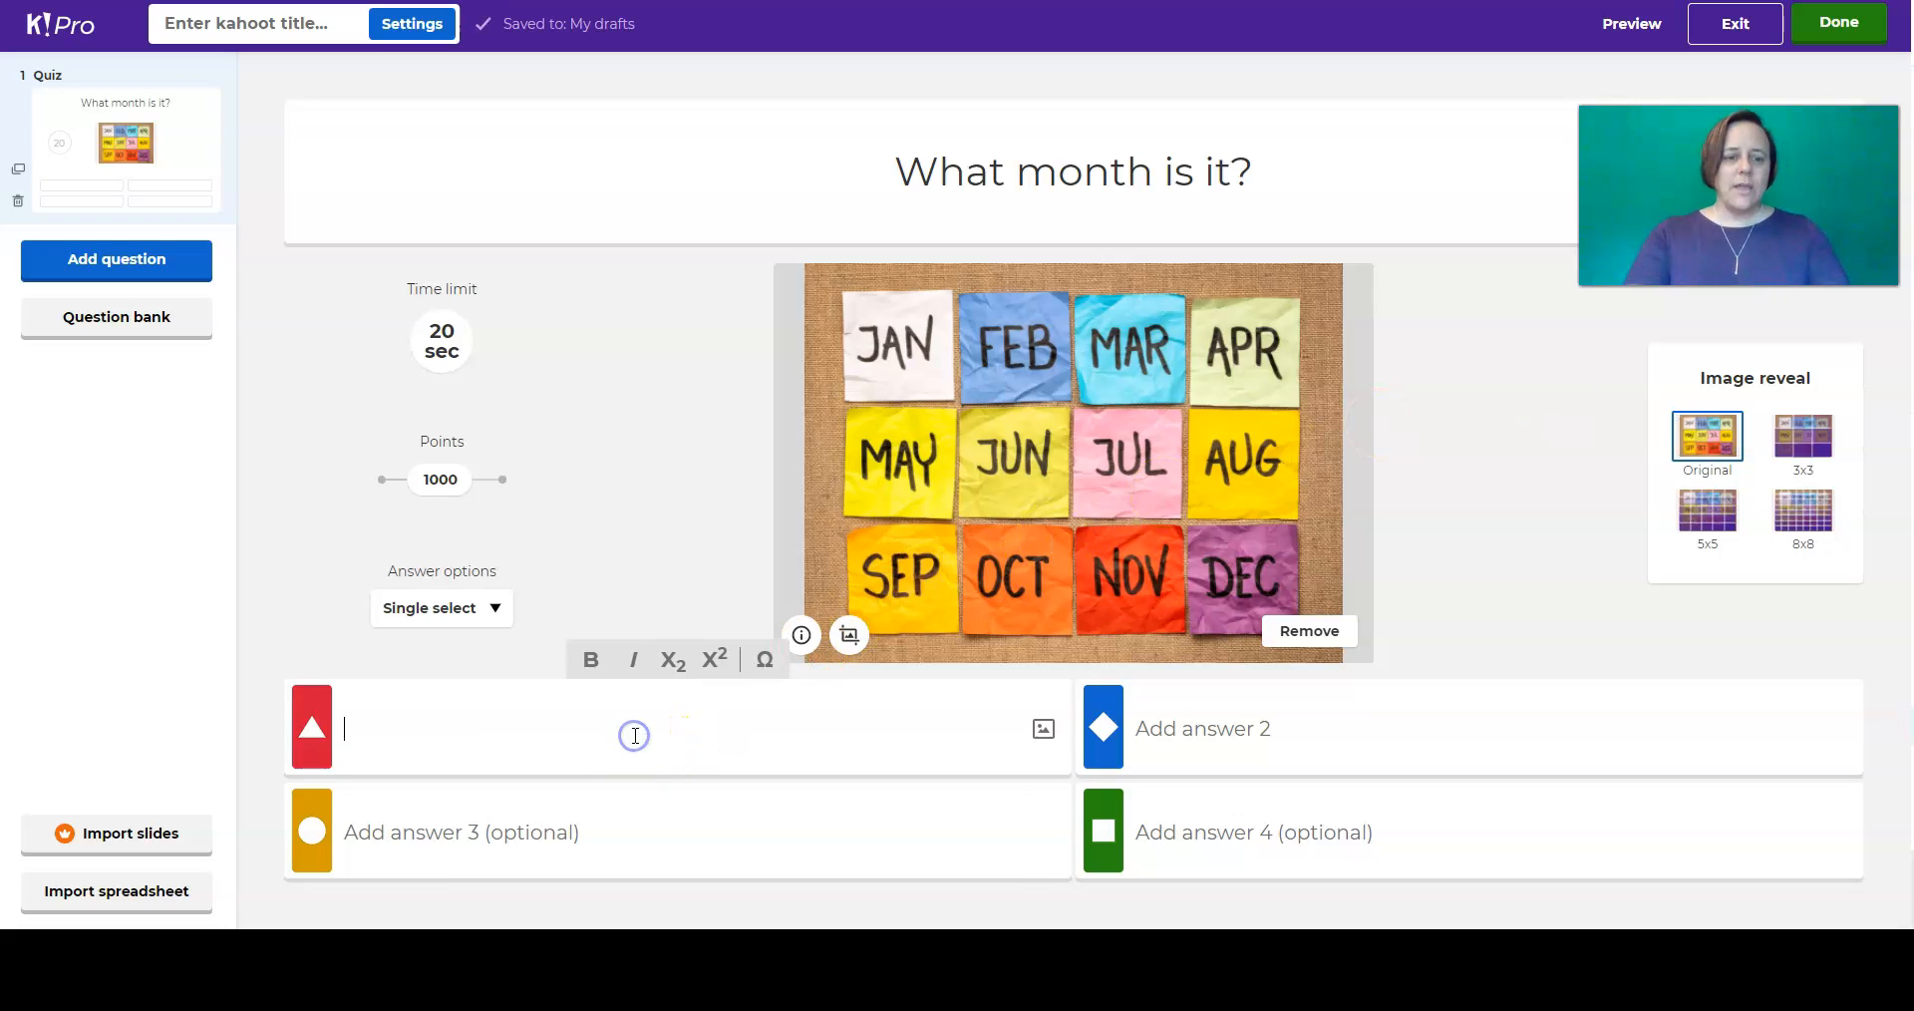
{"action": "type", "text": "January"}
{"action": "key", "text": "Tab"}
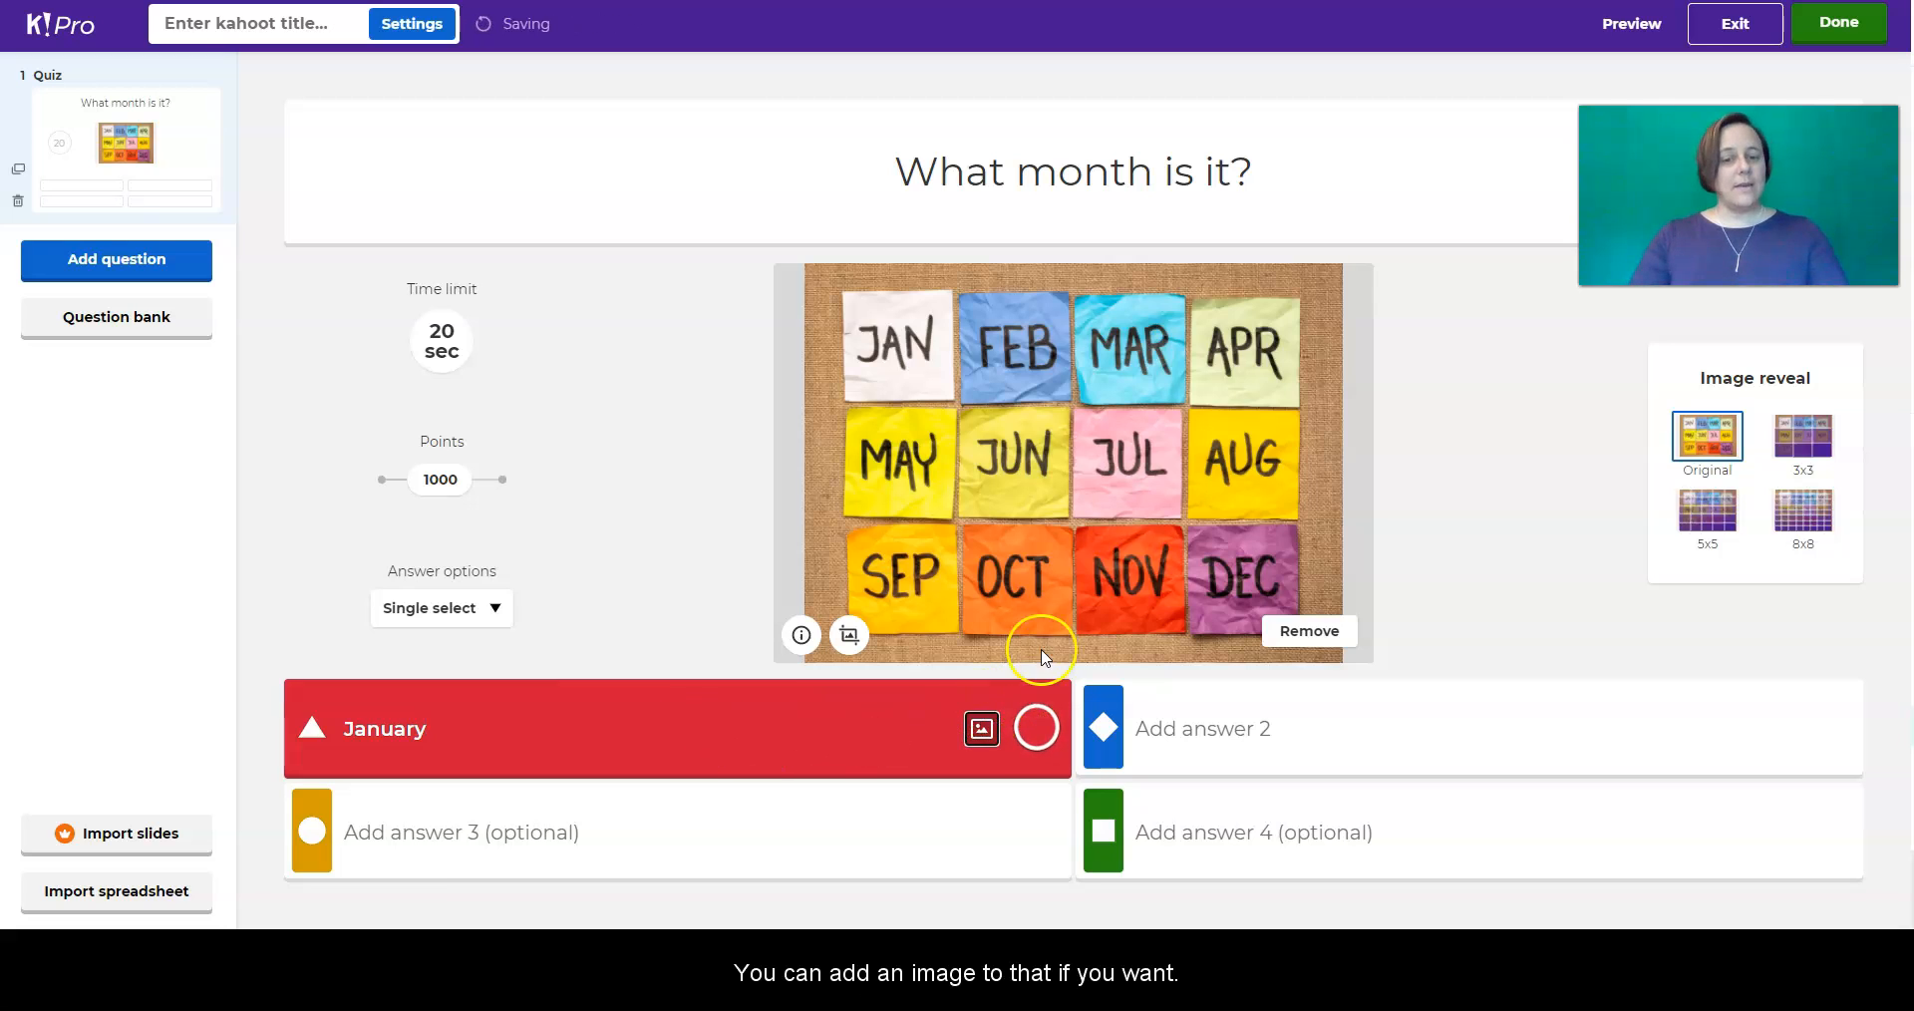
{"action": "left_click", "coordinate": [1037, 738]}
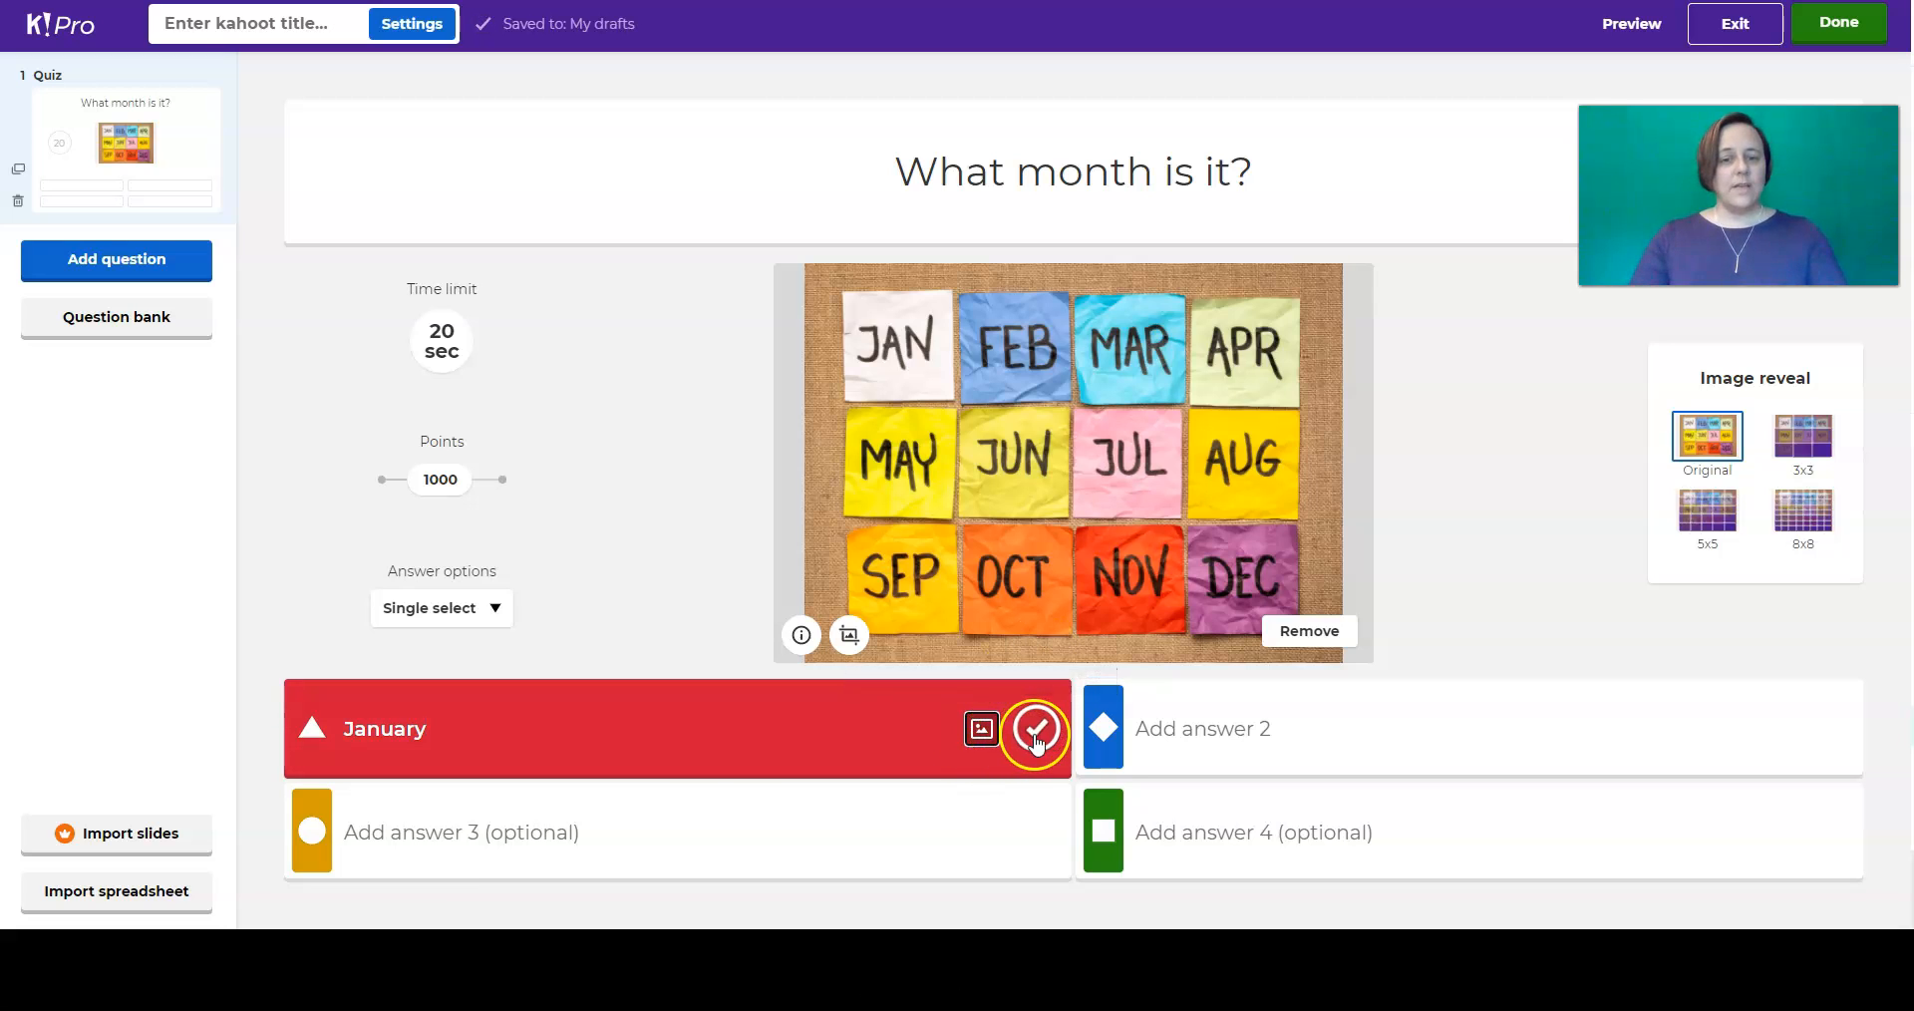
- Enter "August", "October" and "May" as answers 2, 3 and 4 of the month question
{"action": "left_click", "coordinate": [1190, 729]}
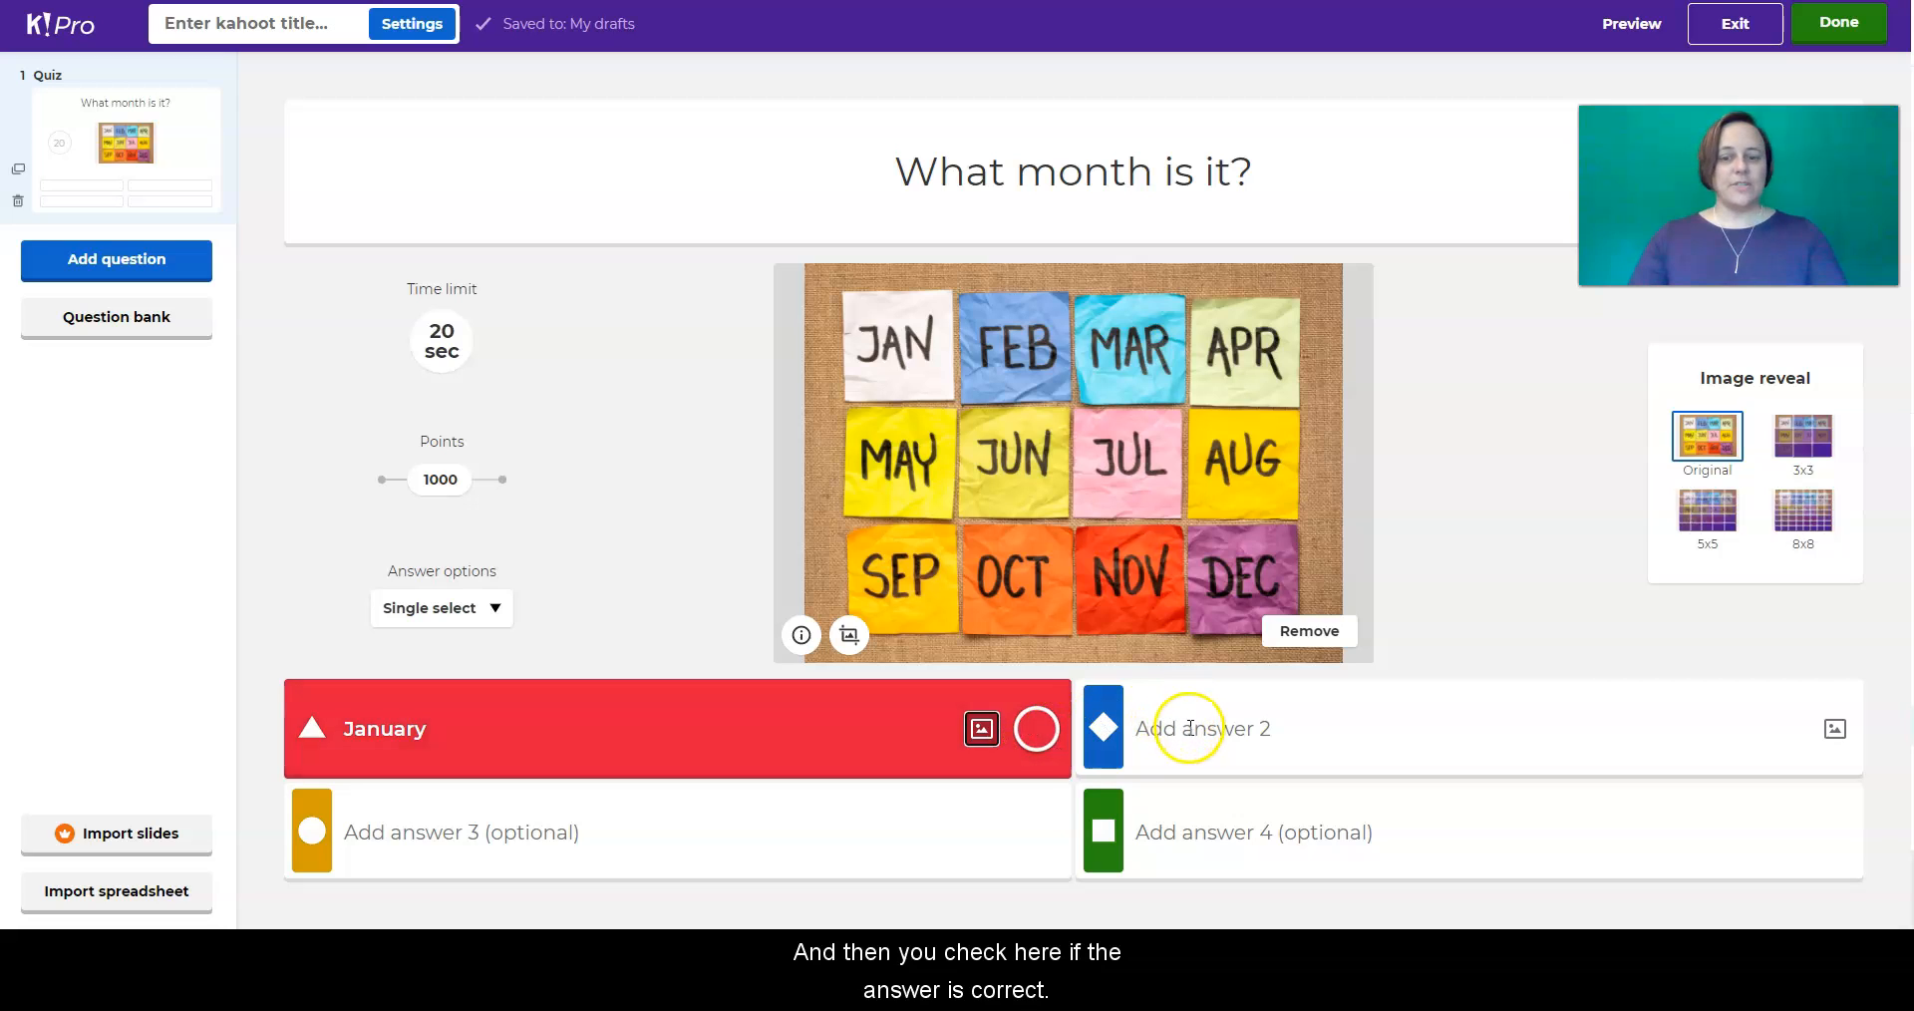
{"action": "type", "text": "August"}
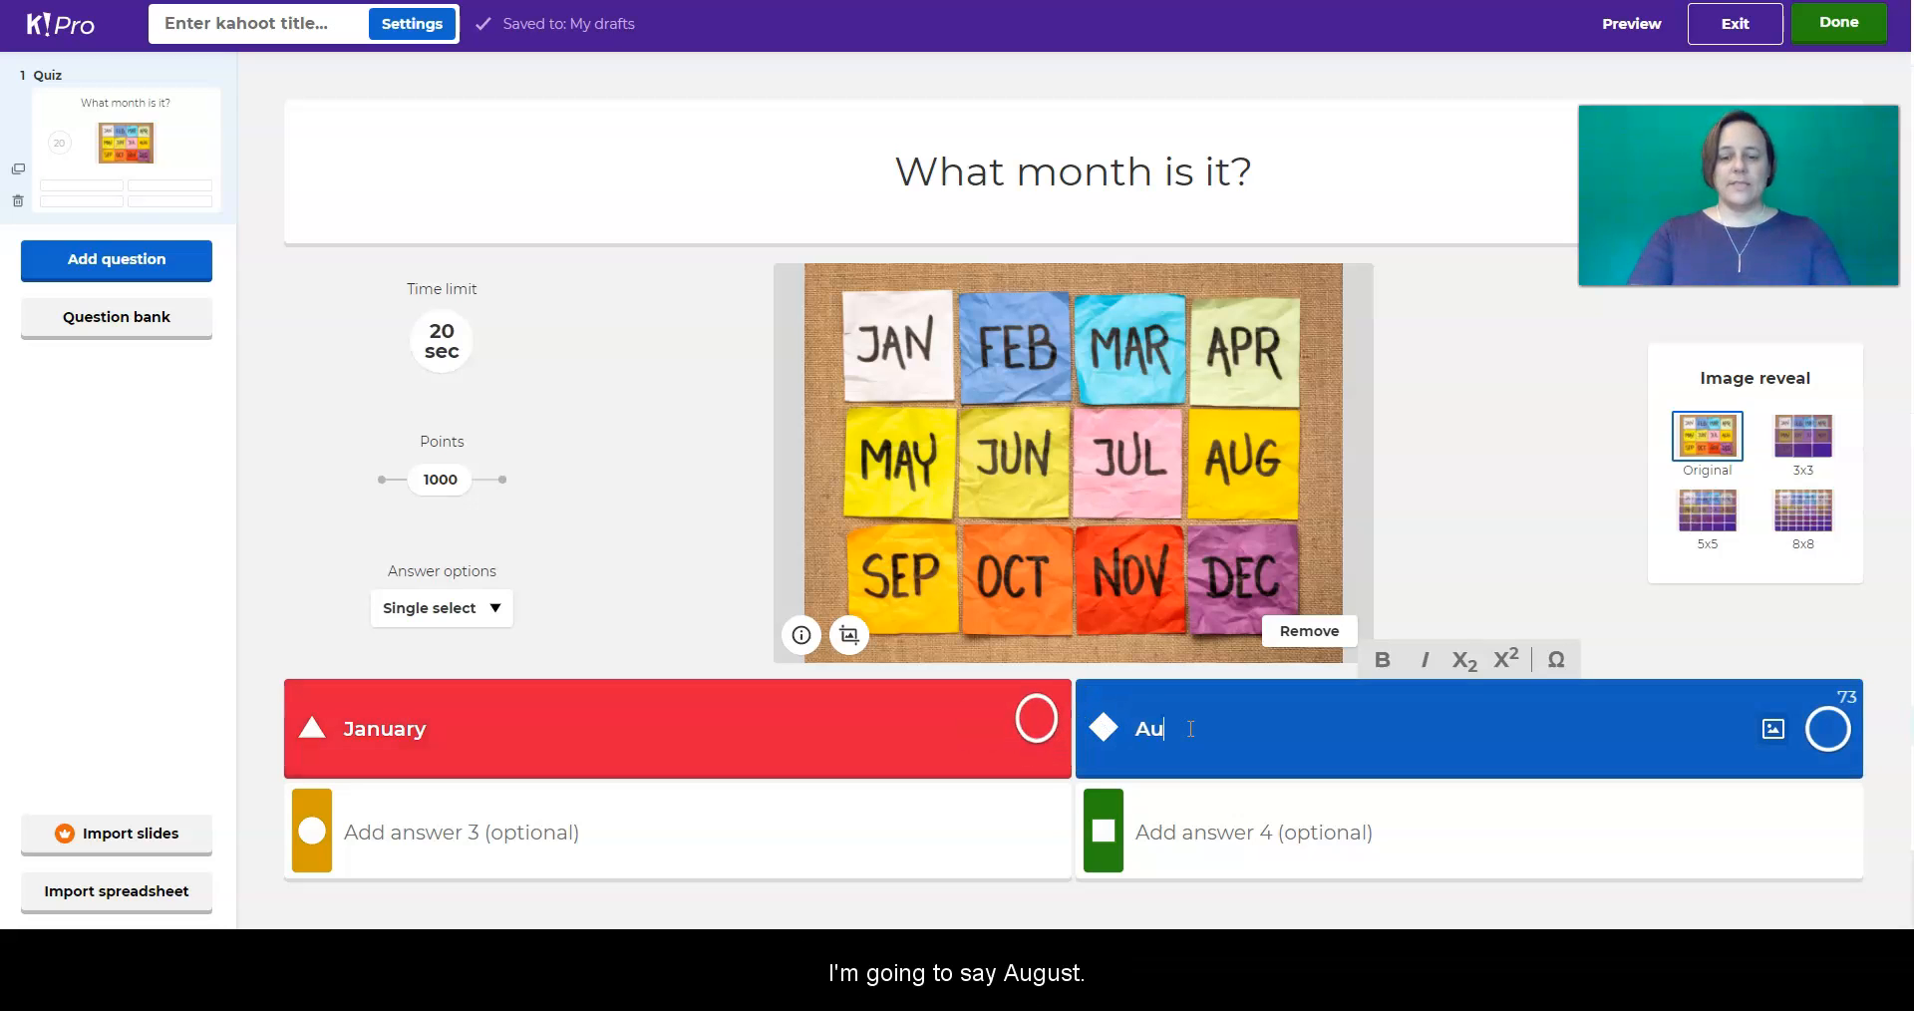
{"action": "key", "text": "Tab"}
{"action": "key", "text": "Tab"}
{"action": "key", "text": "Tab"}
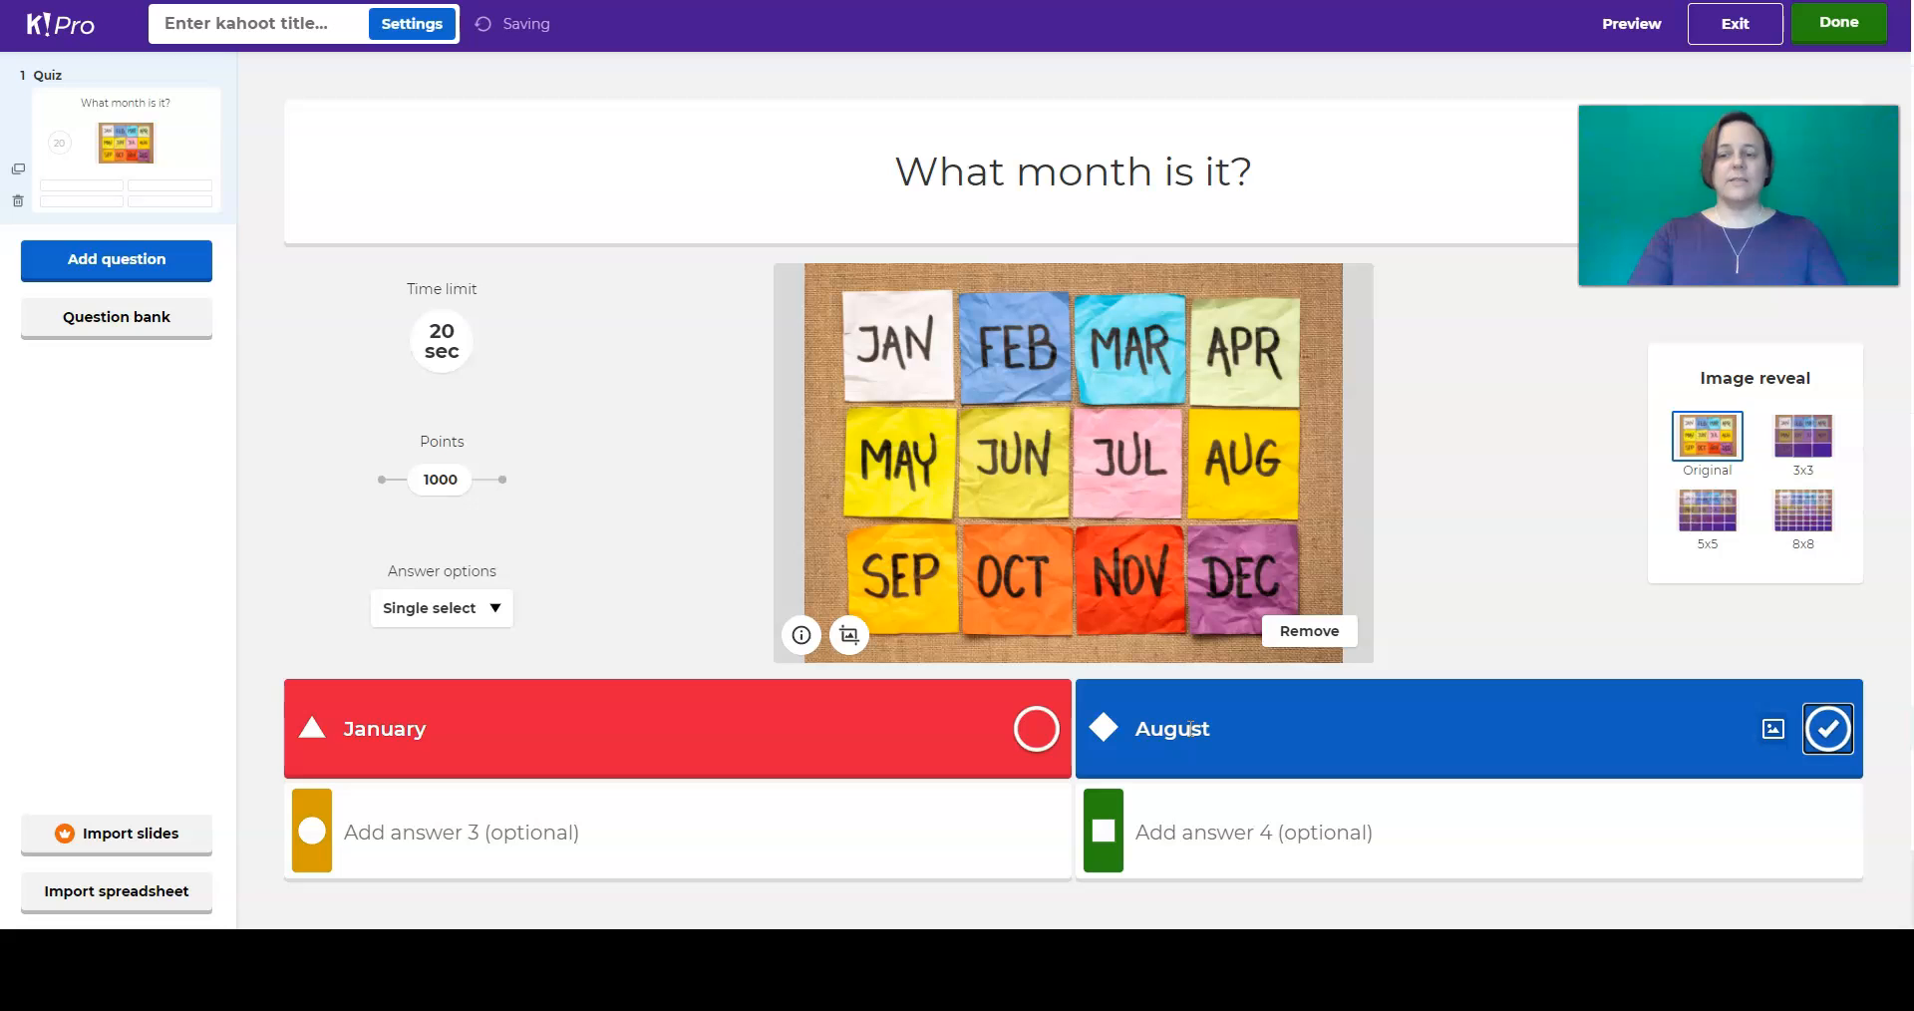
{"action": "type", "text": "October"}
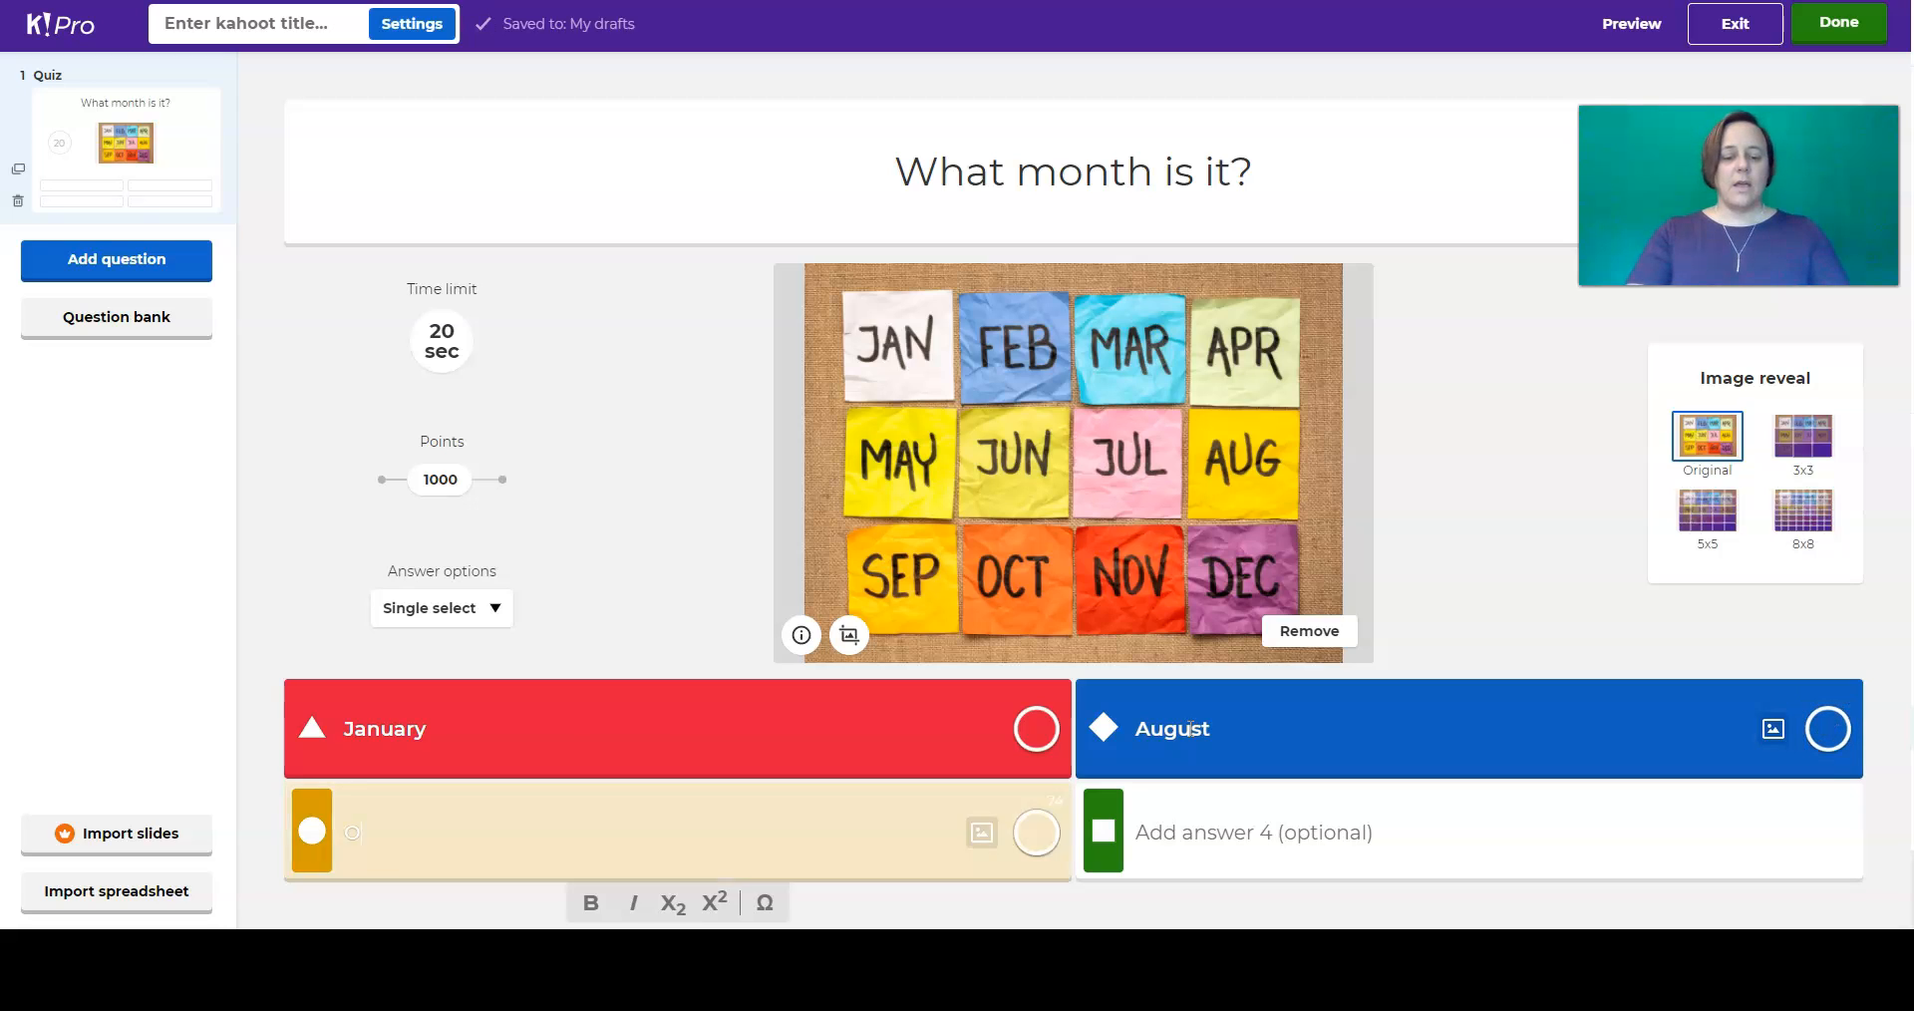
{"action": "key", "text": "Tab"}
{"action": "key", "text": "Tab"}
{"action": "key", "text": "Tab"}
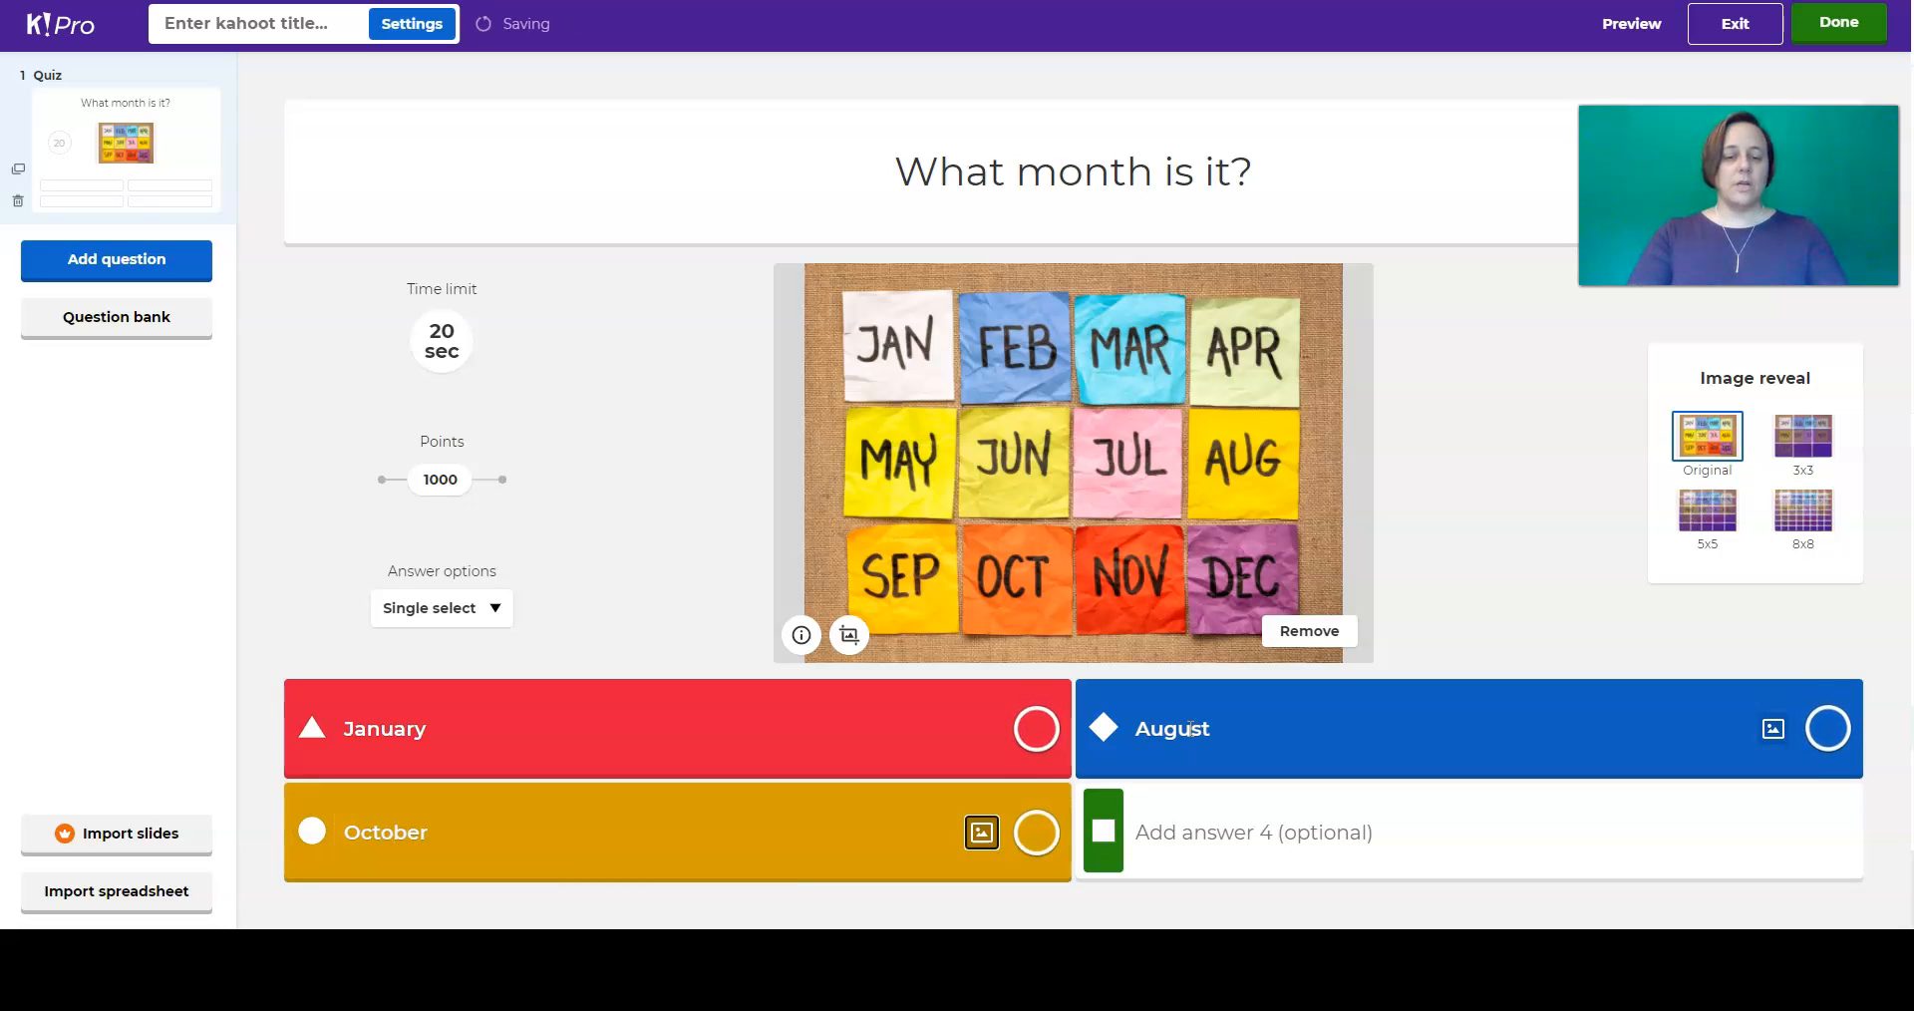
{"action": "type", "text": "May"}
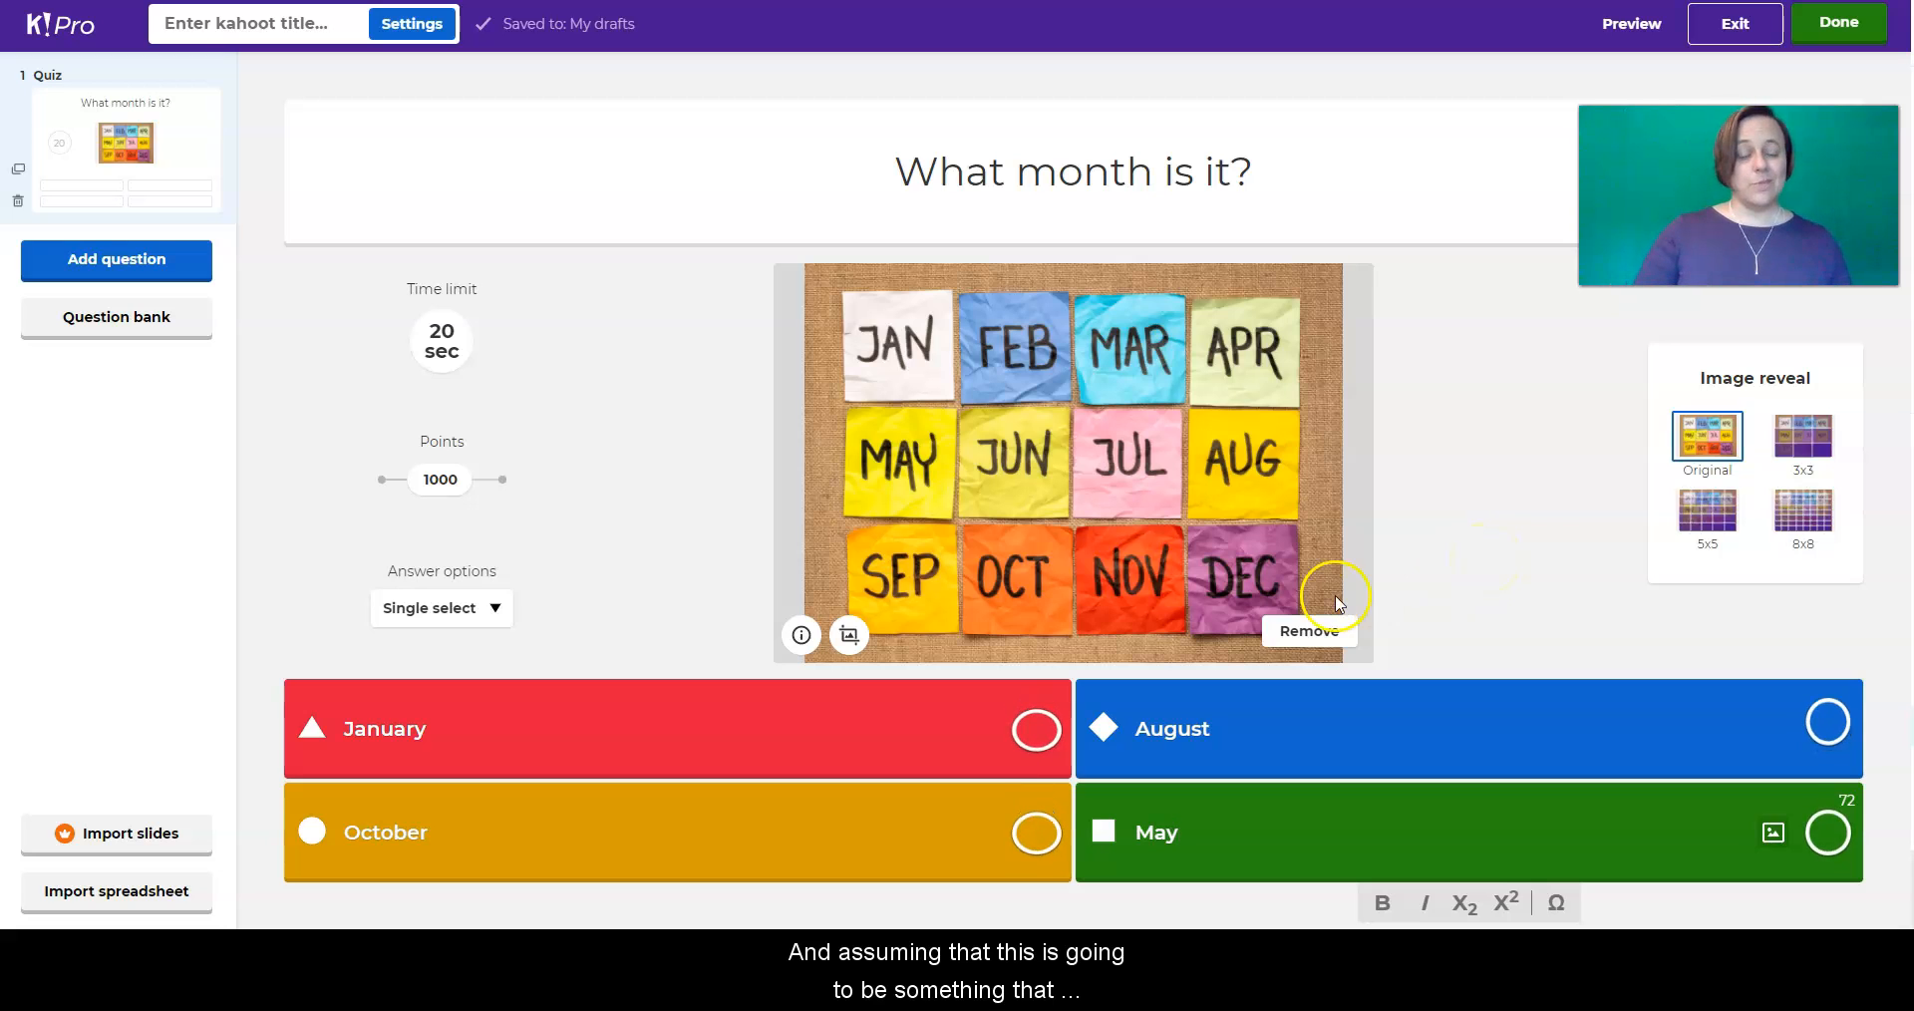
- Mark October as the correct answer and check the question's single-select and multi-select answer options
{"action": "left_click", "coordinate": [1037, 831]}
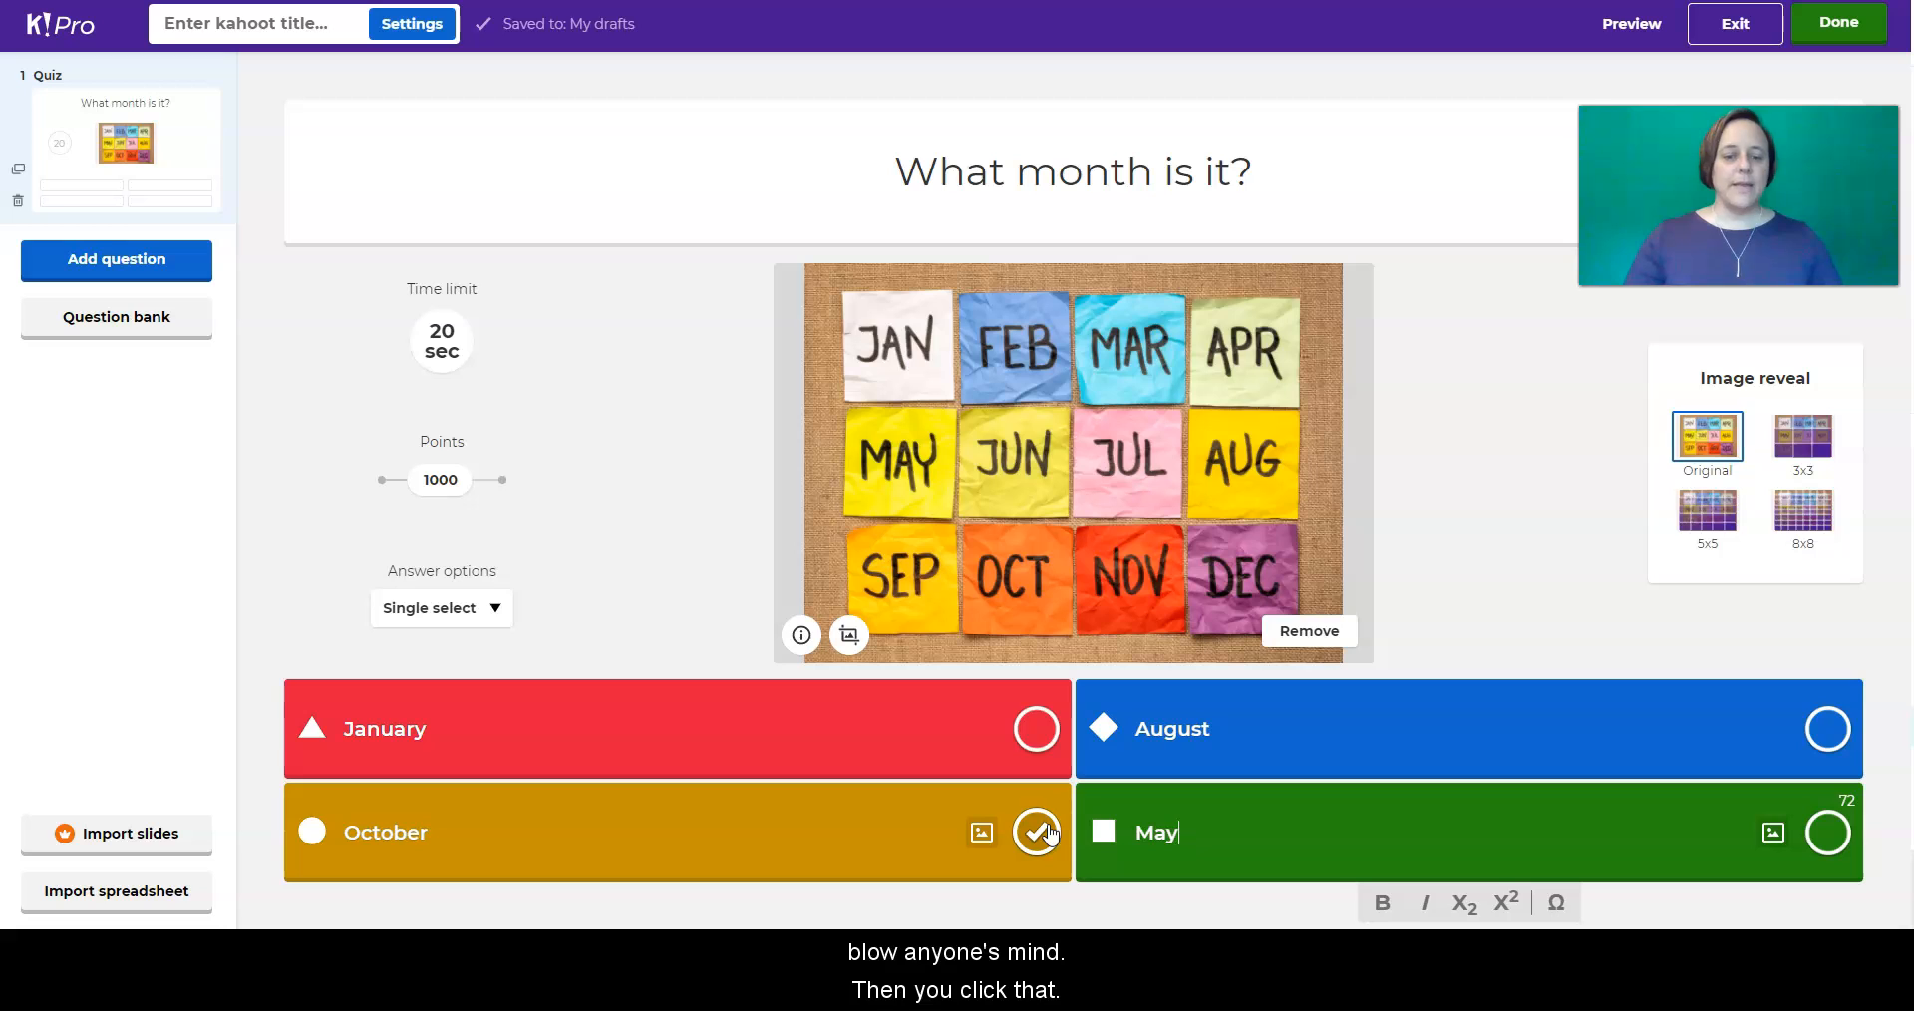
{"action": "left_click", "coordinate": [1037, 831]}
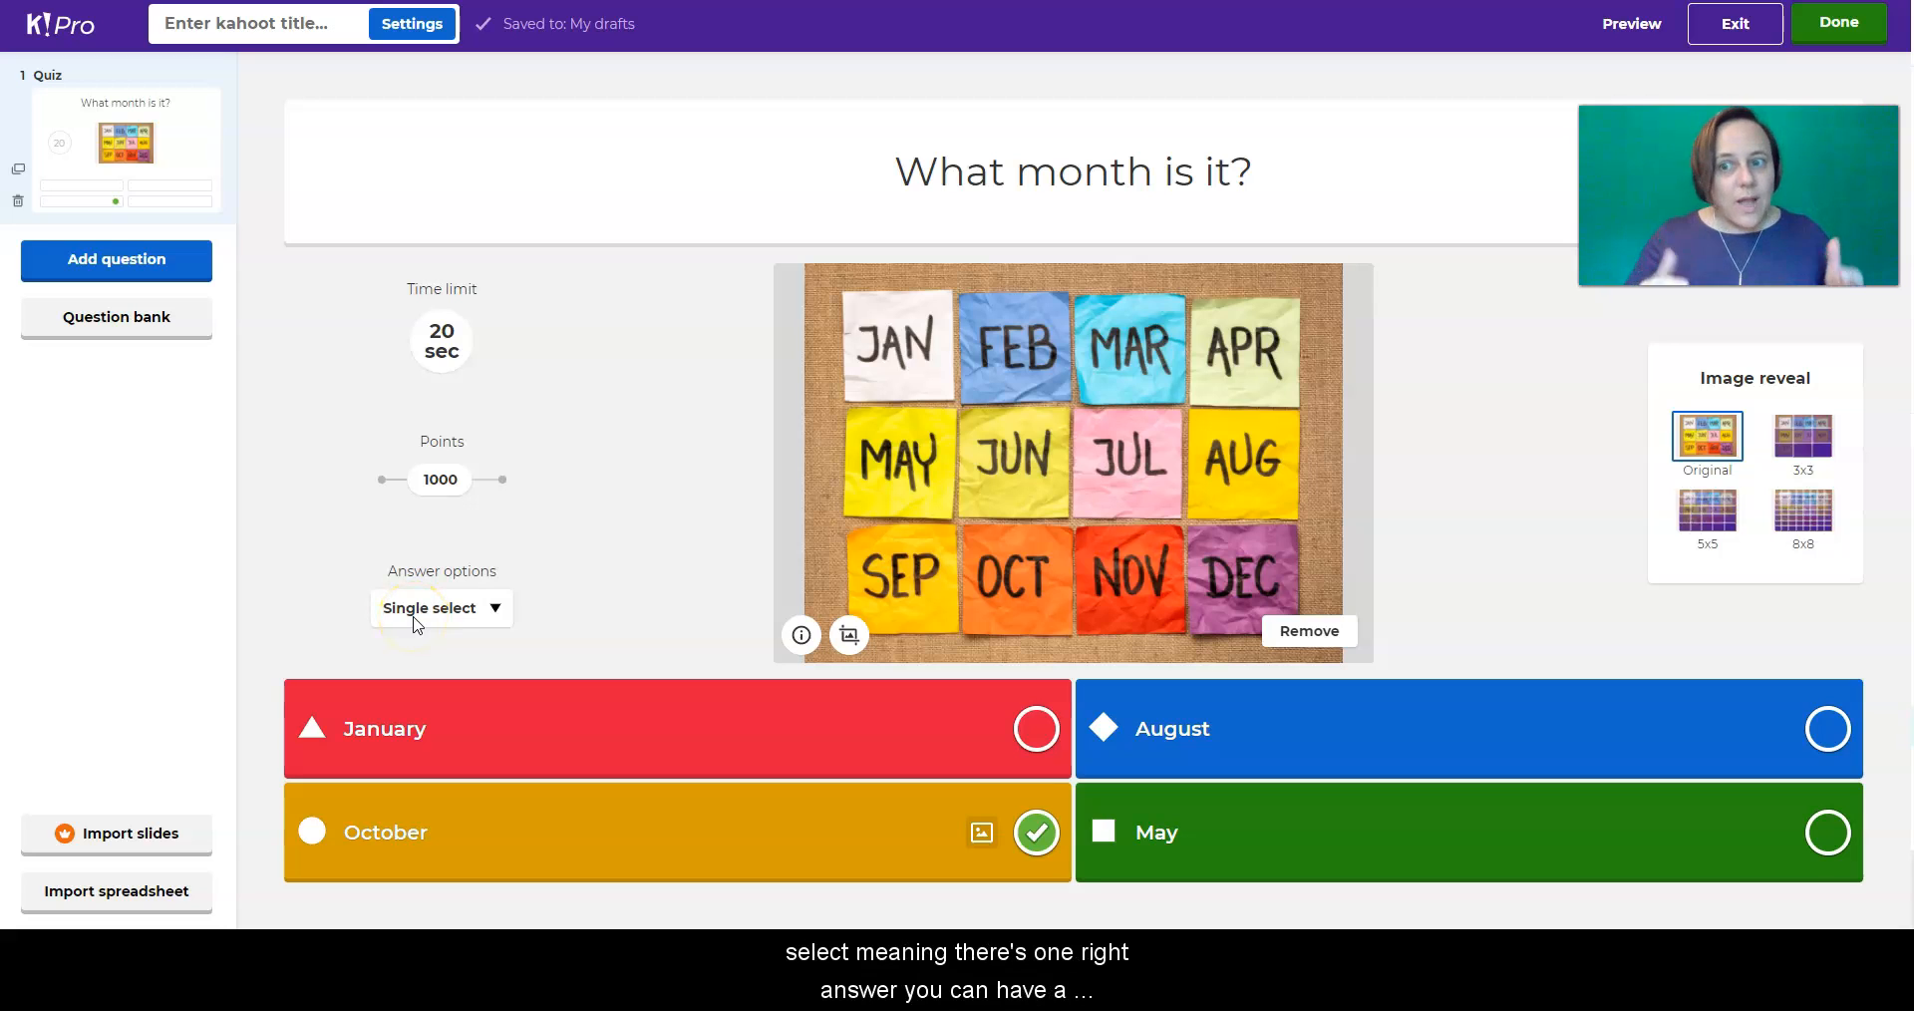
{"action": "left_click", "coordinate": [415, 620]}
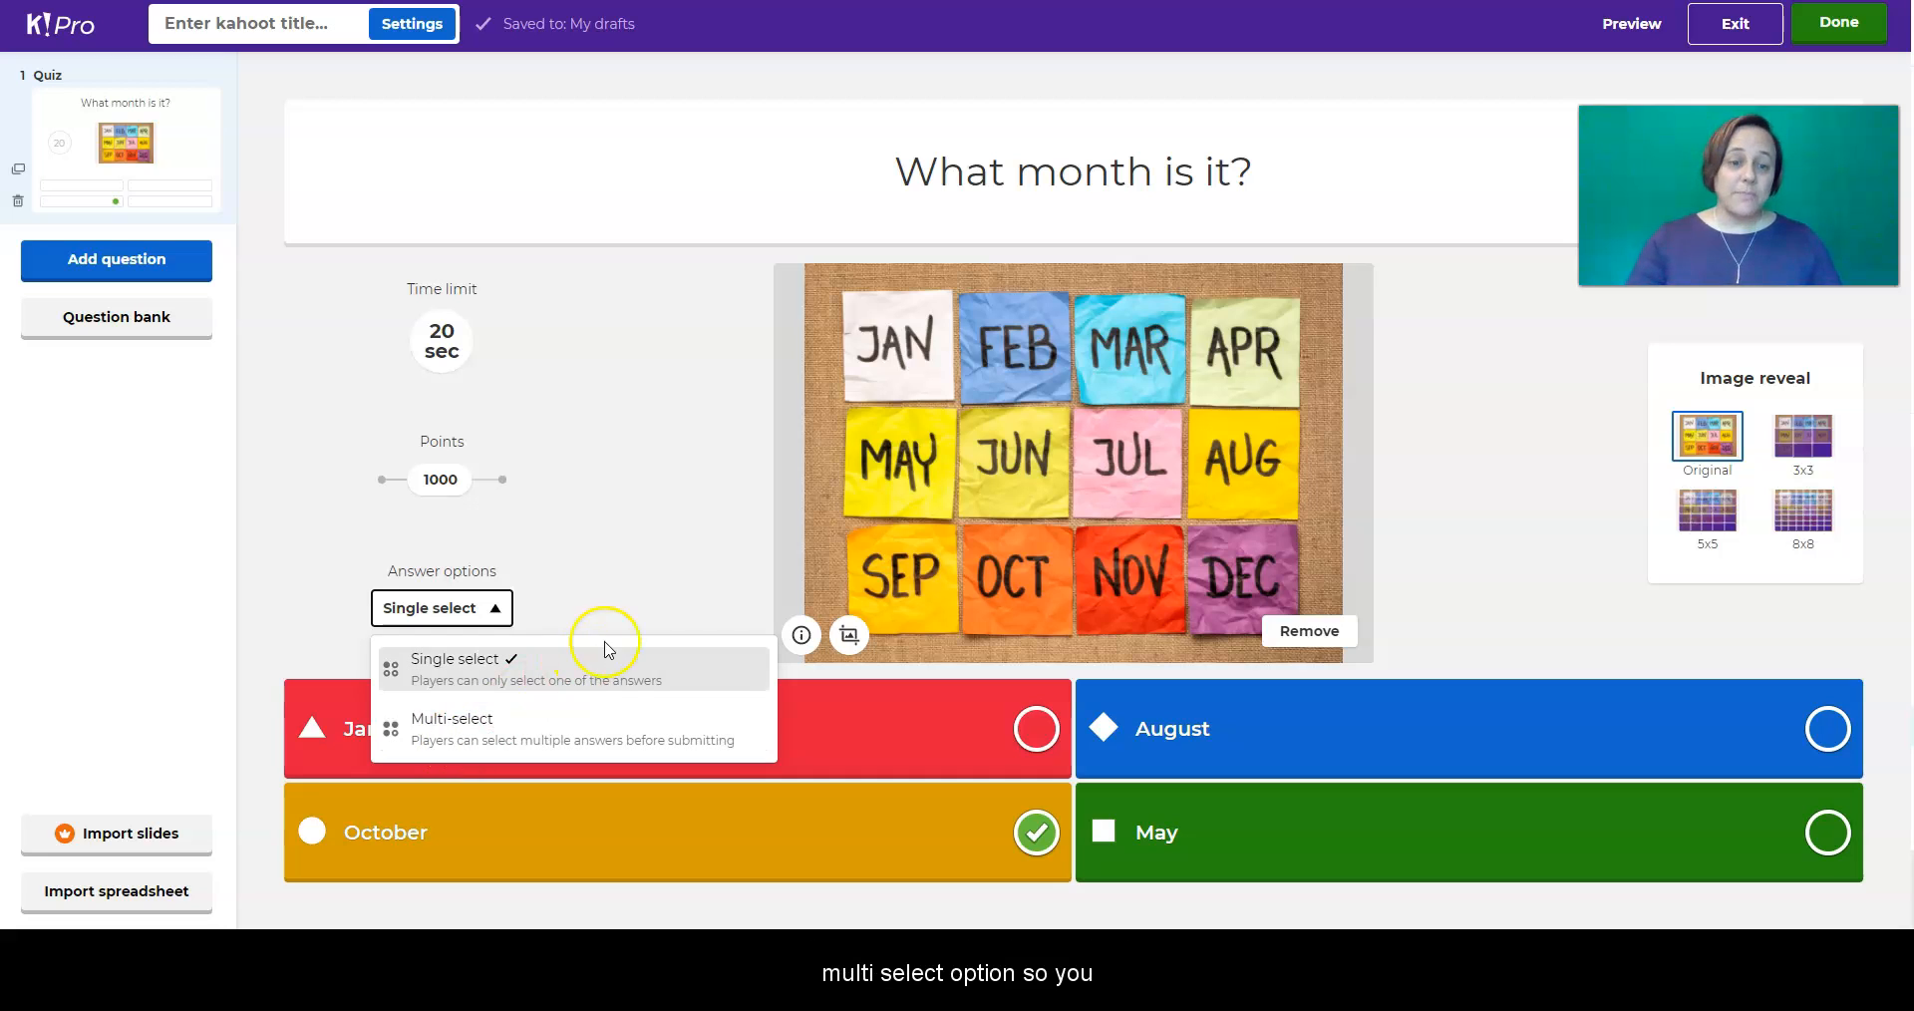
{"action": "left_click", "coordinate": [630, 592]}
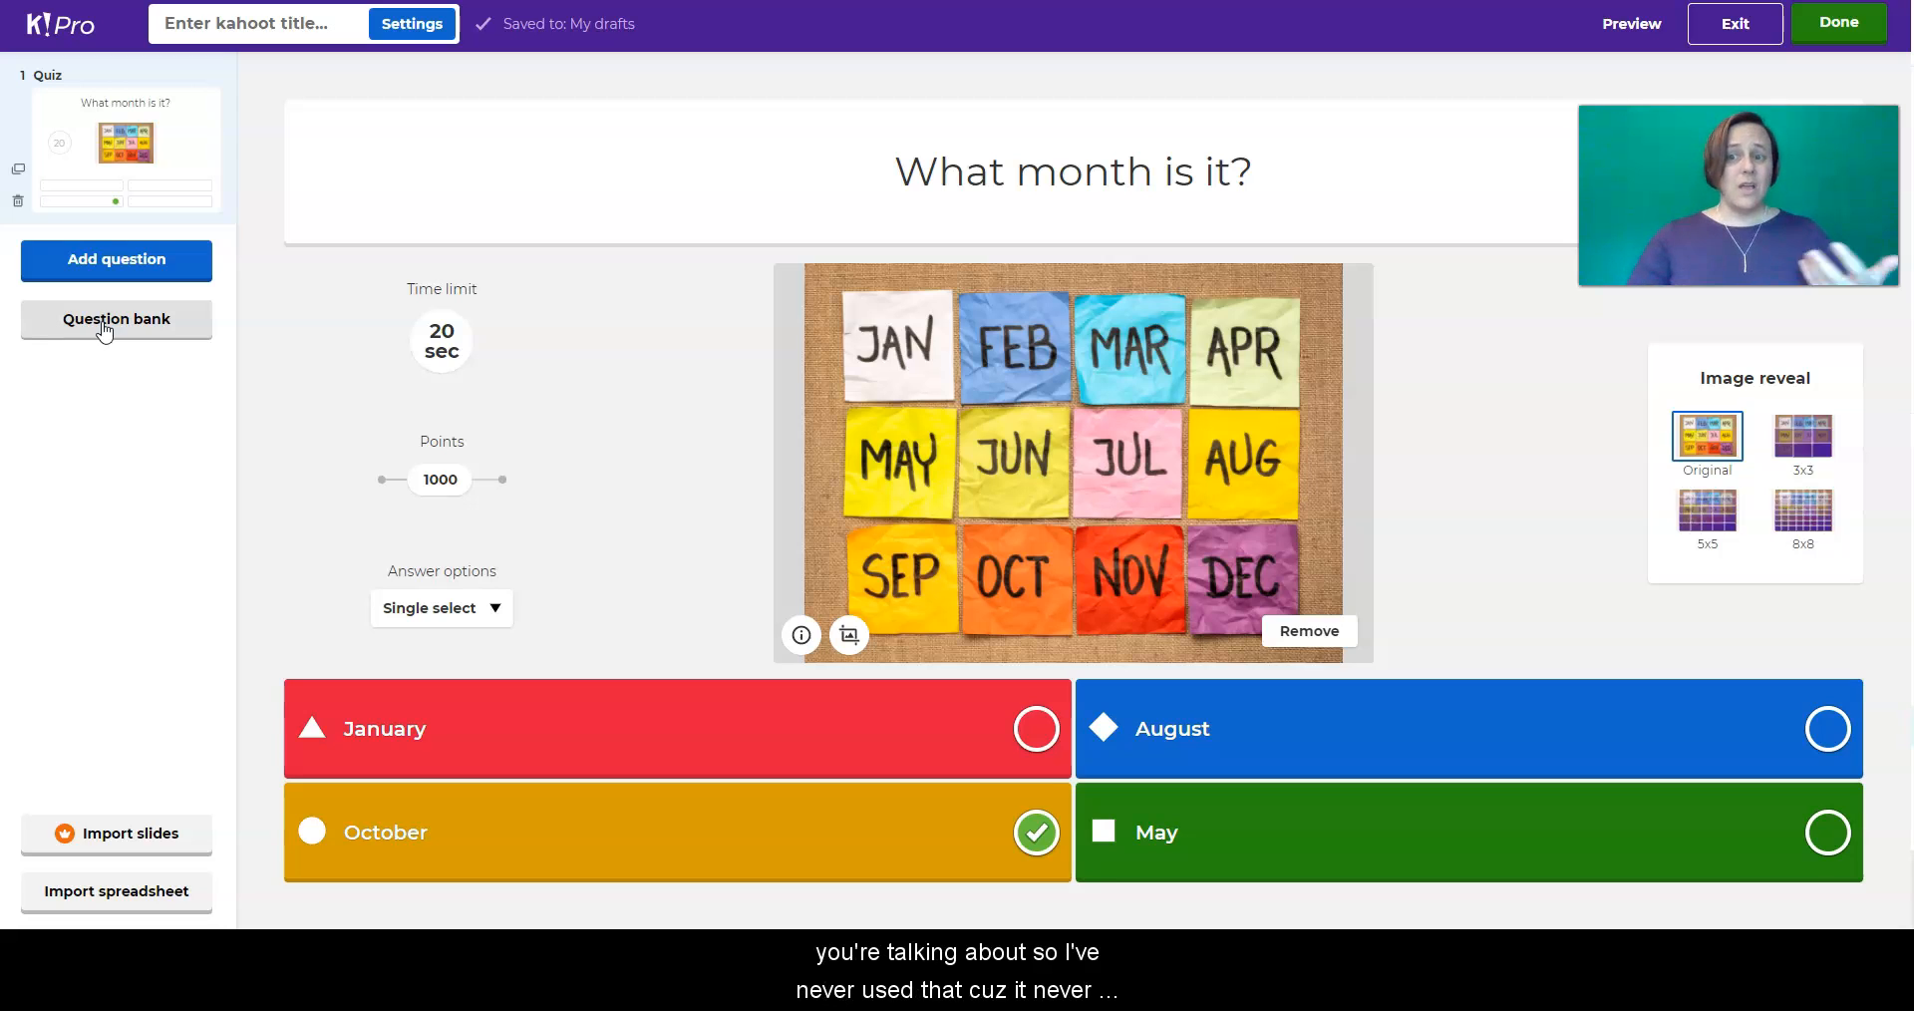
- Add a true or false question and try to edit the text of its True answer
{"action": "left_click", "coordinate": [126, 265]}
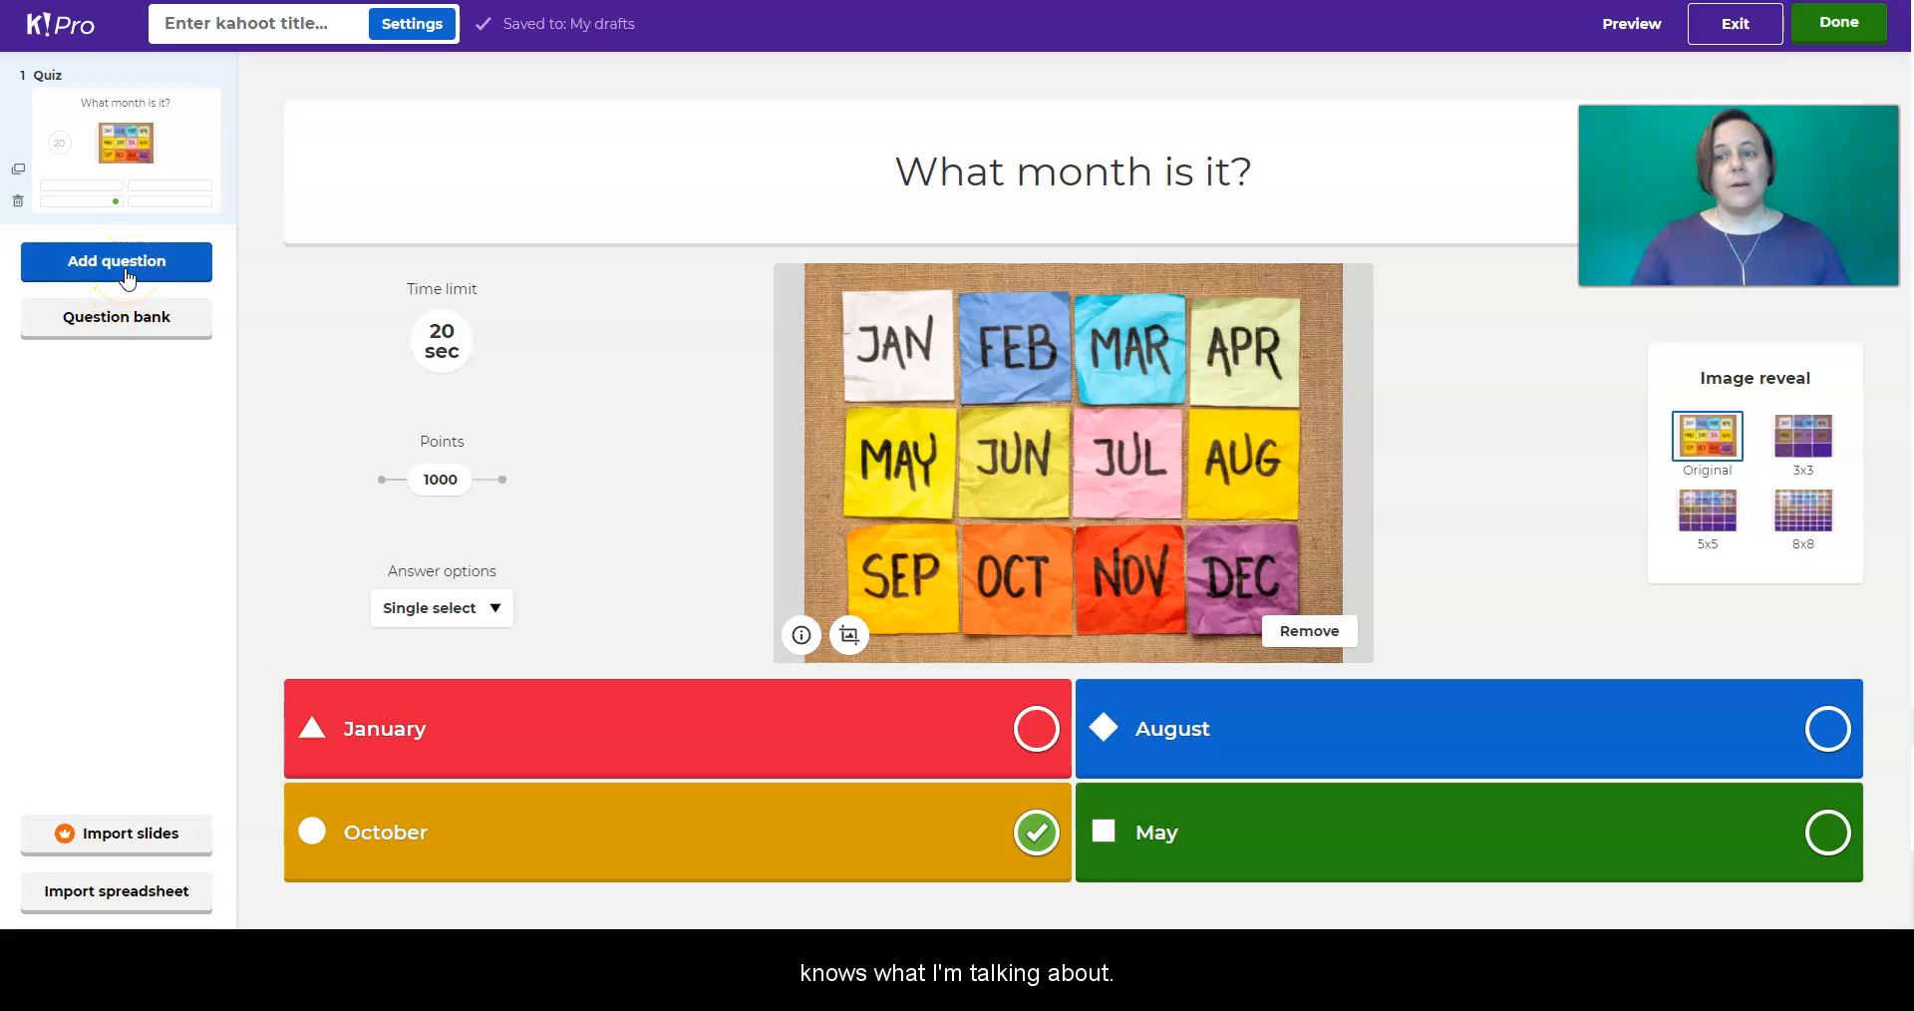
{"action": "left_click", "coordinate": [127, 275]}
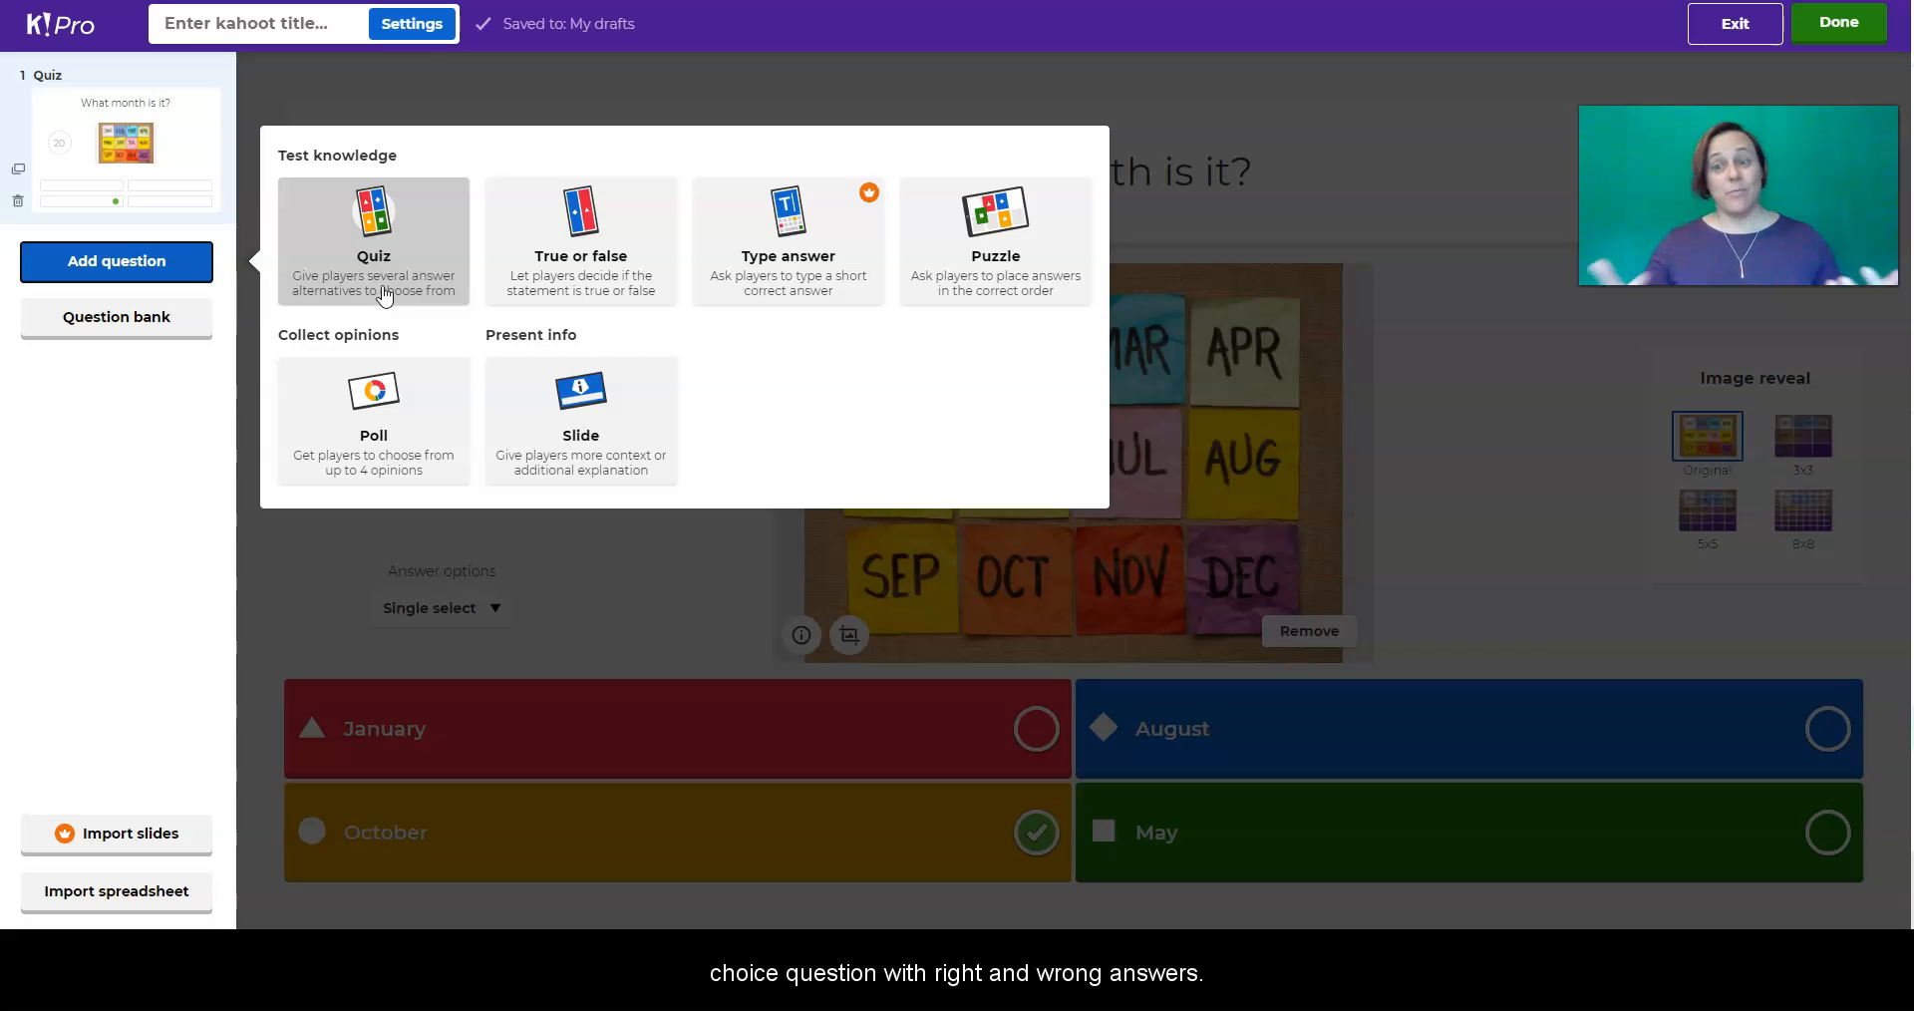
{"action": "left_click", "coordinate": [547, 245]}
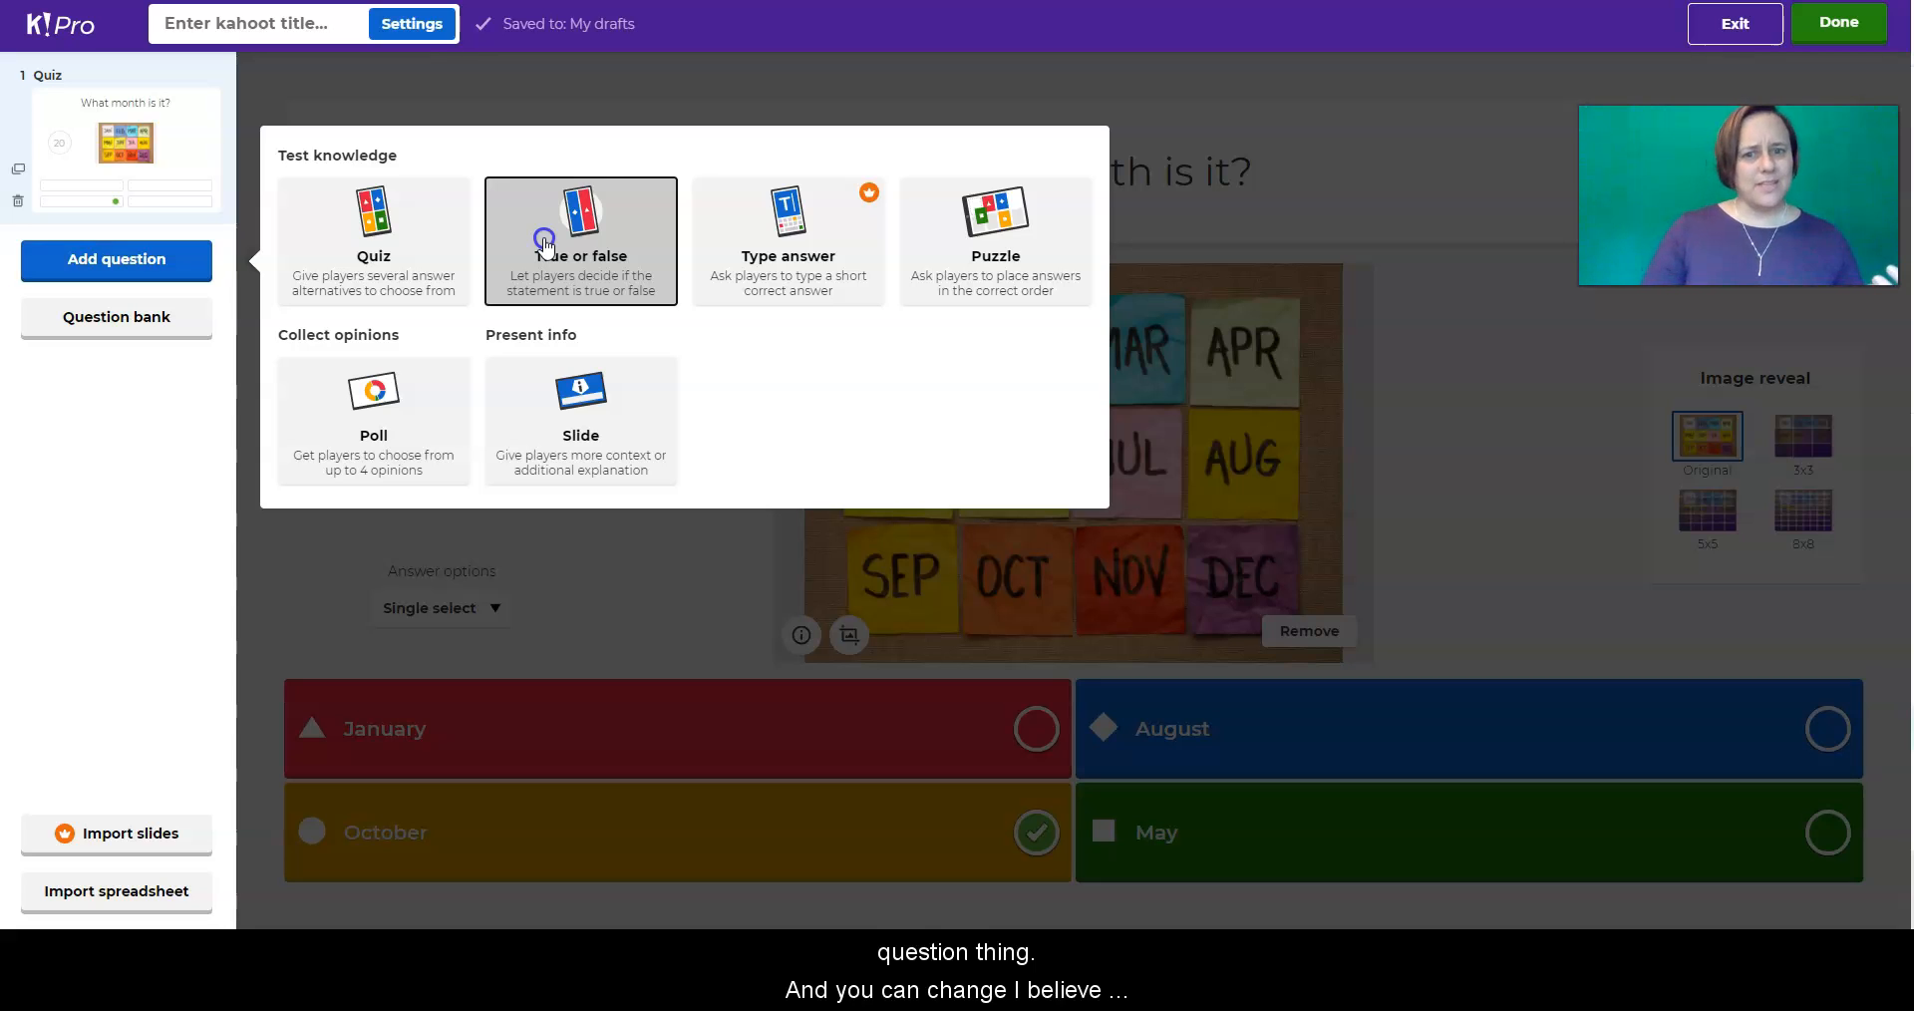
{"action": "left_click_drag", "start_coordinate": [390, 795], "coordinate": [359, 791]}
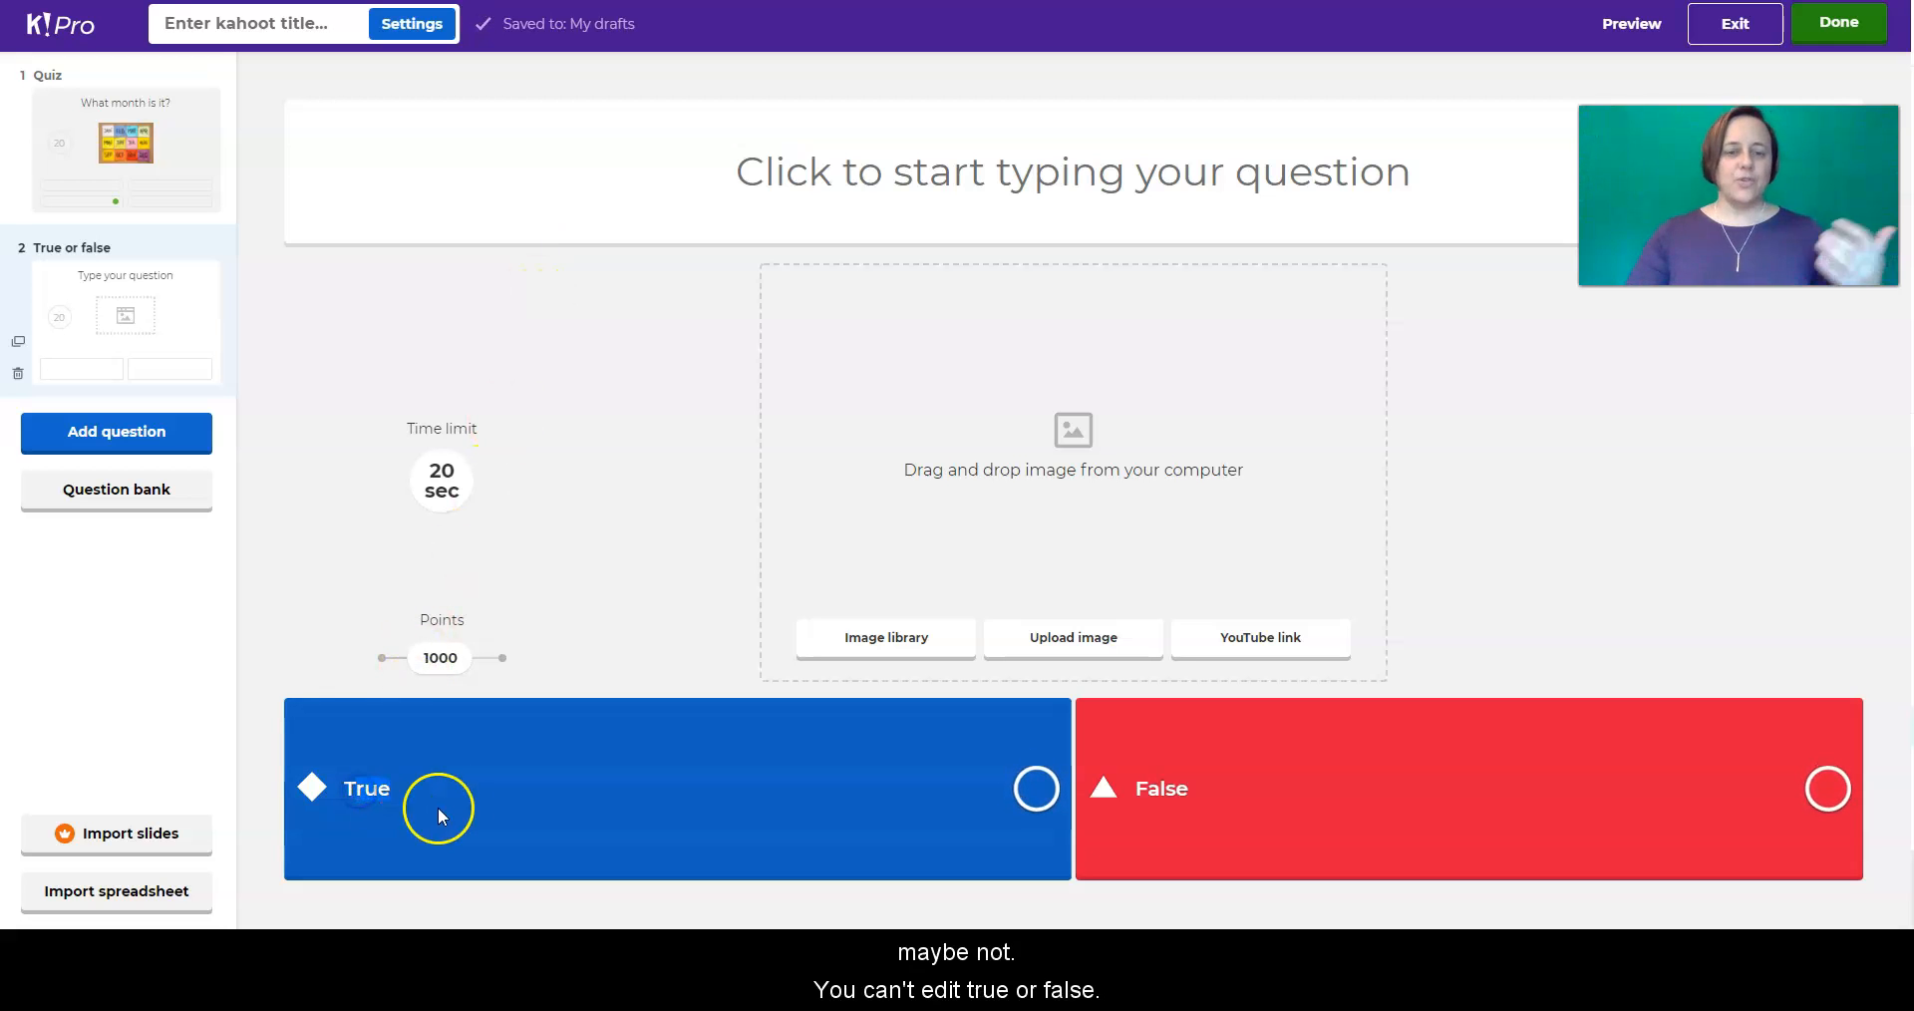
- Add a puzzle question with the ordered answers "First", "Second", "Third" and "Fourth" and the suggested "TOP 3" image
{"action": "left_click", "coordinate": [93, 445]}
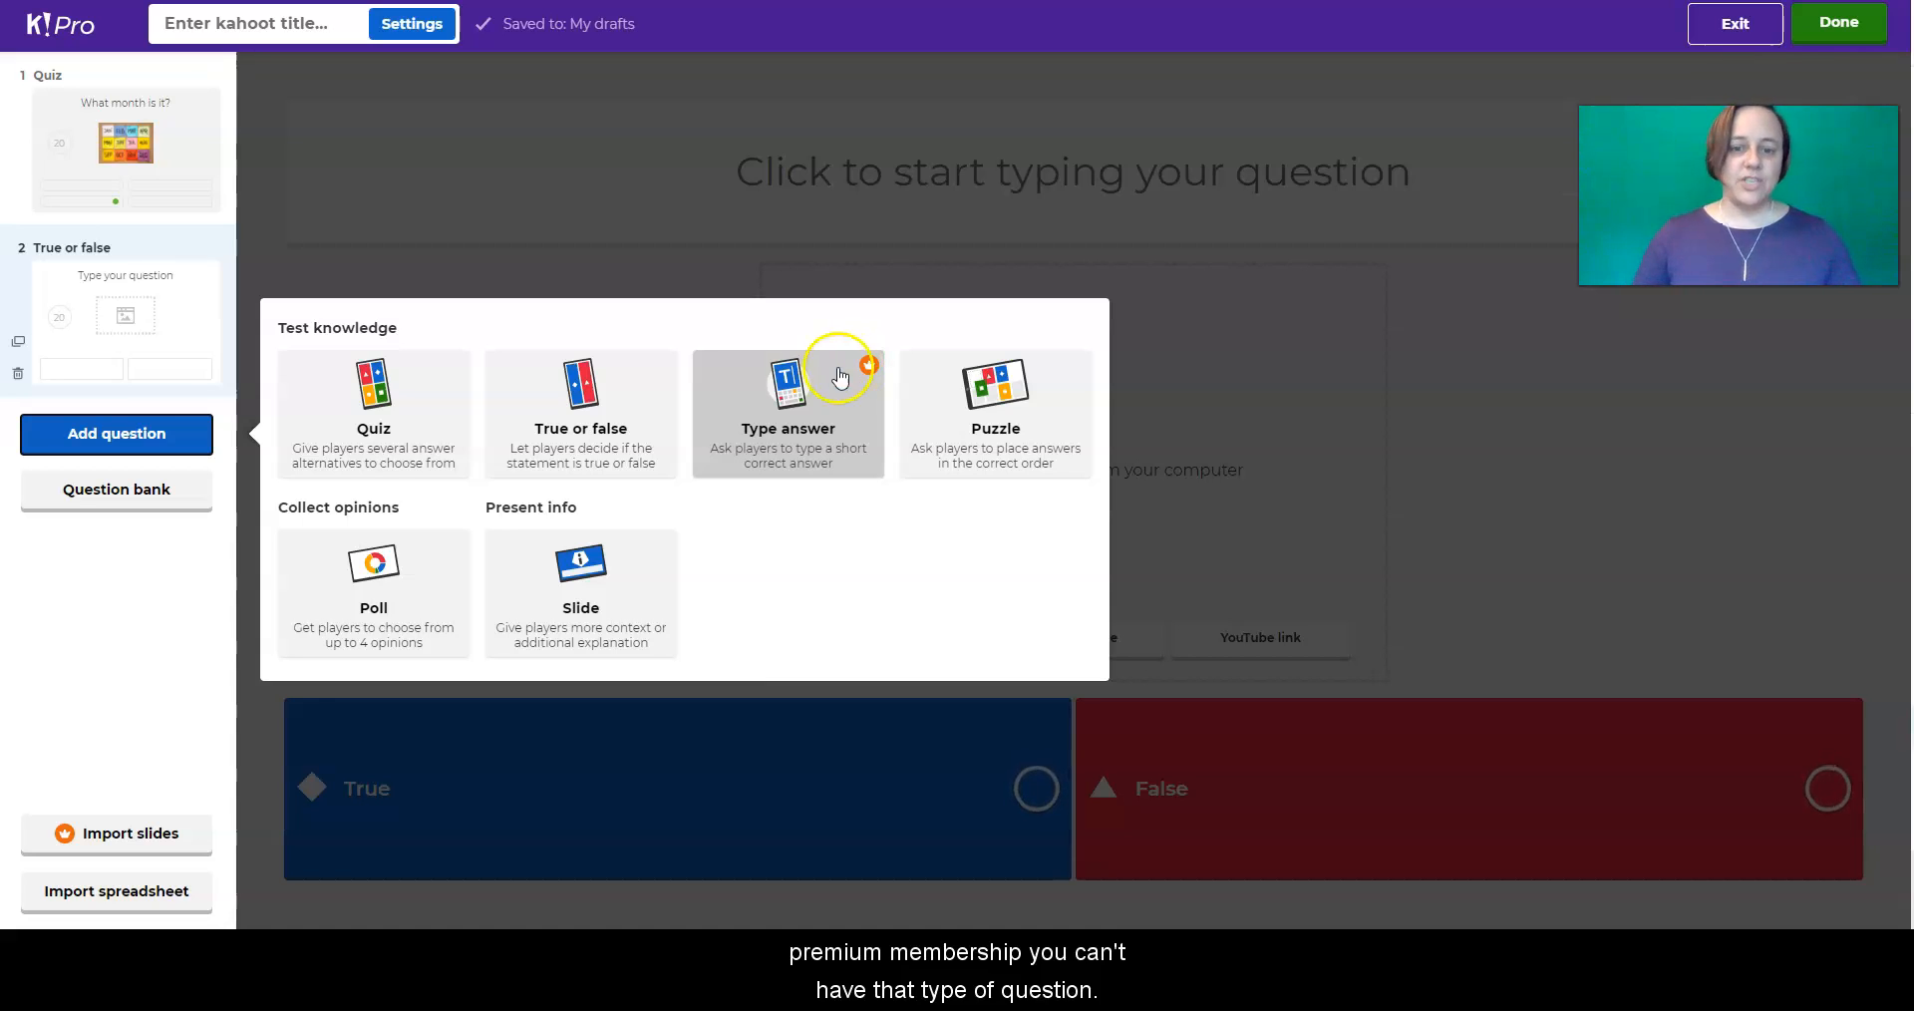
{"action": "left_click", "coordinate": [973, 434]}
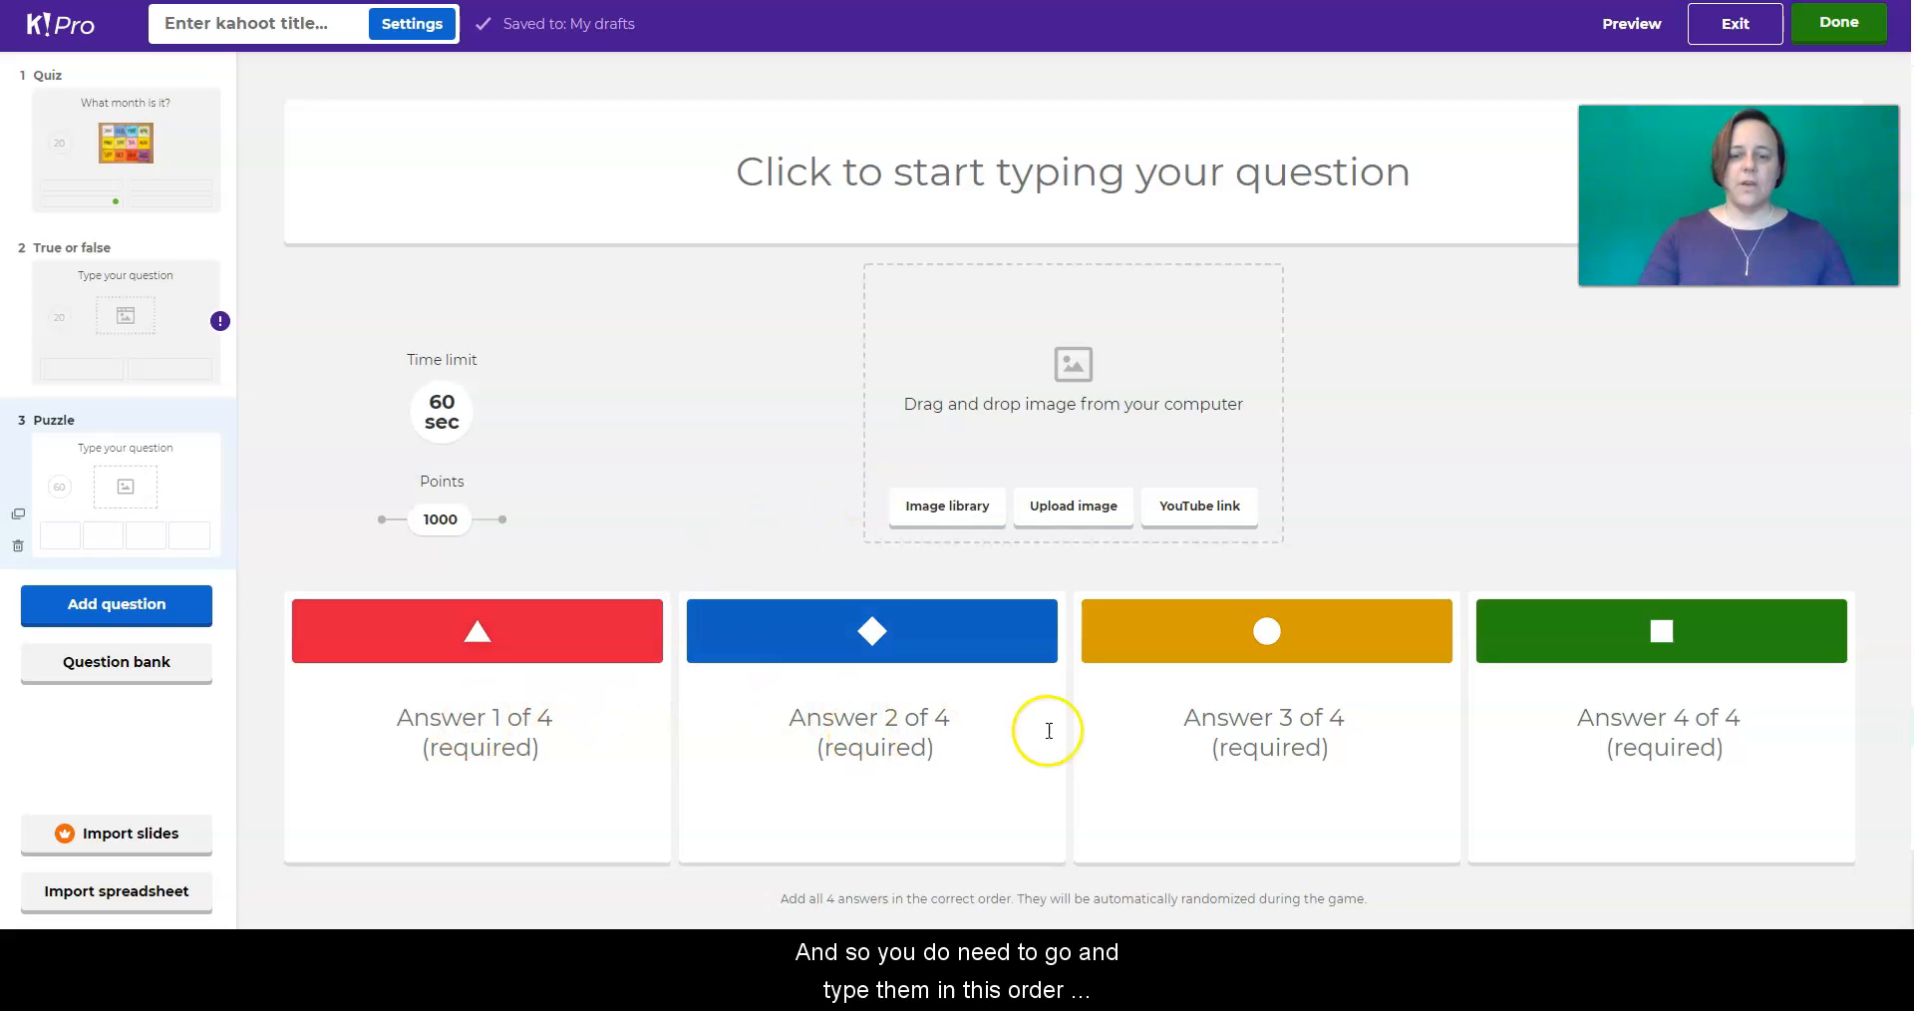
{"action": "left_click", "coordinate": [526, 735]}
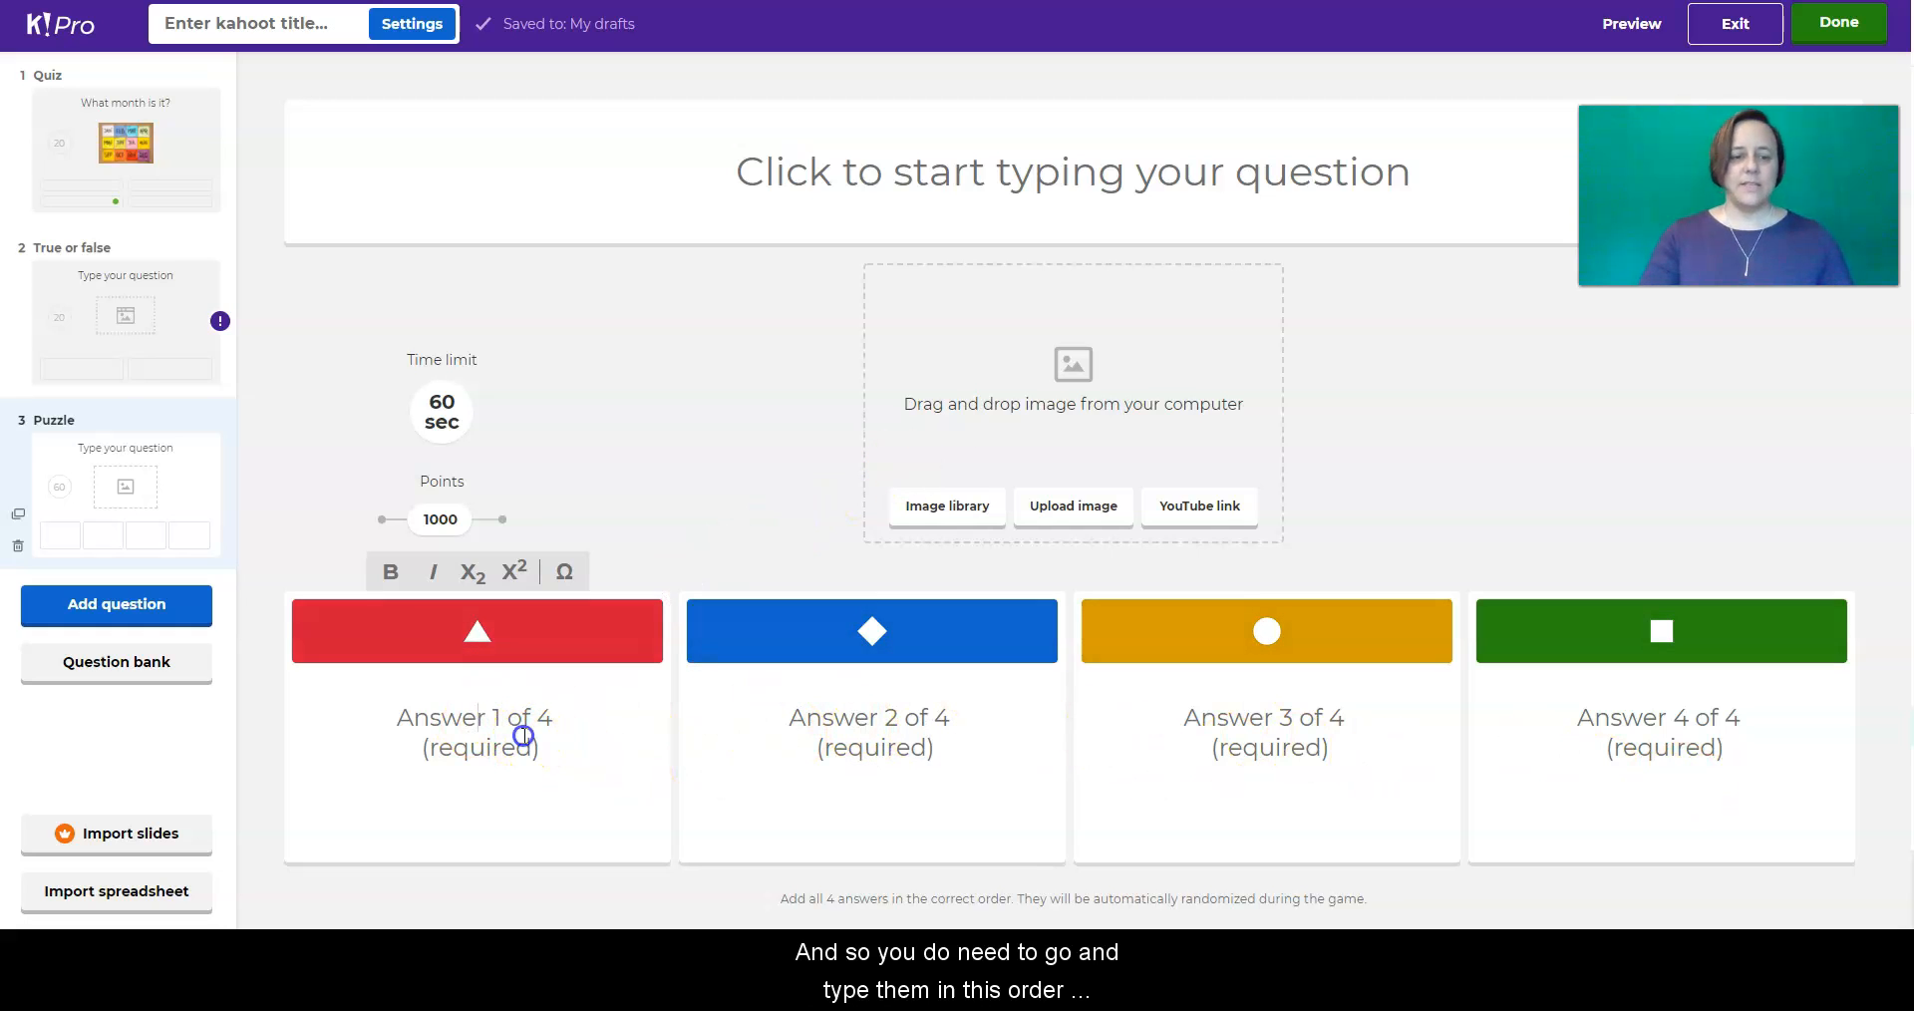
{"action": "type", "text": "First"}
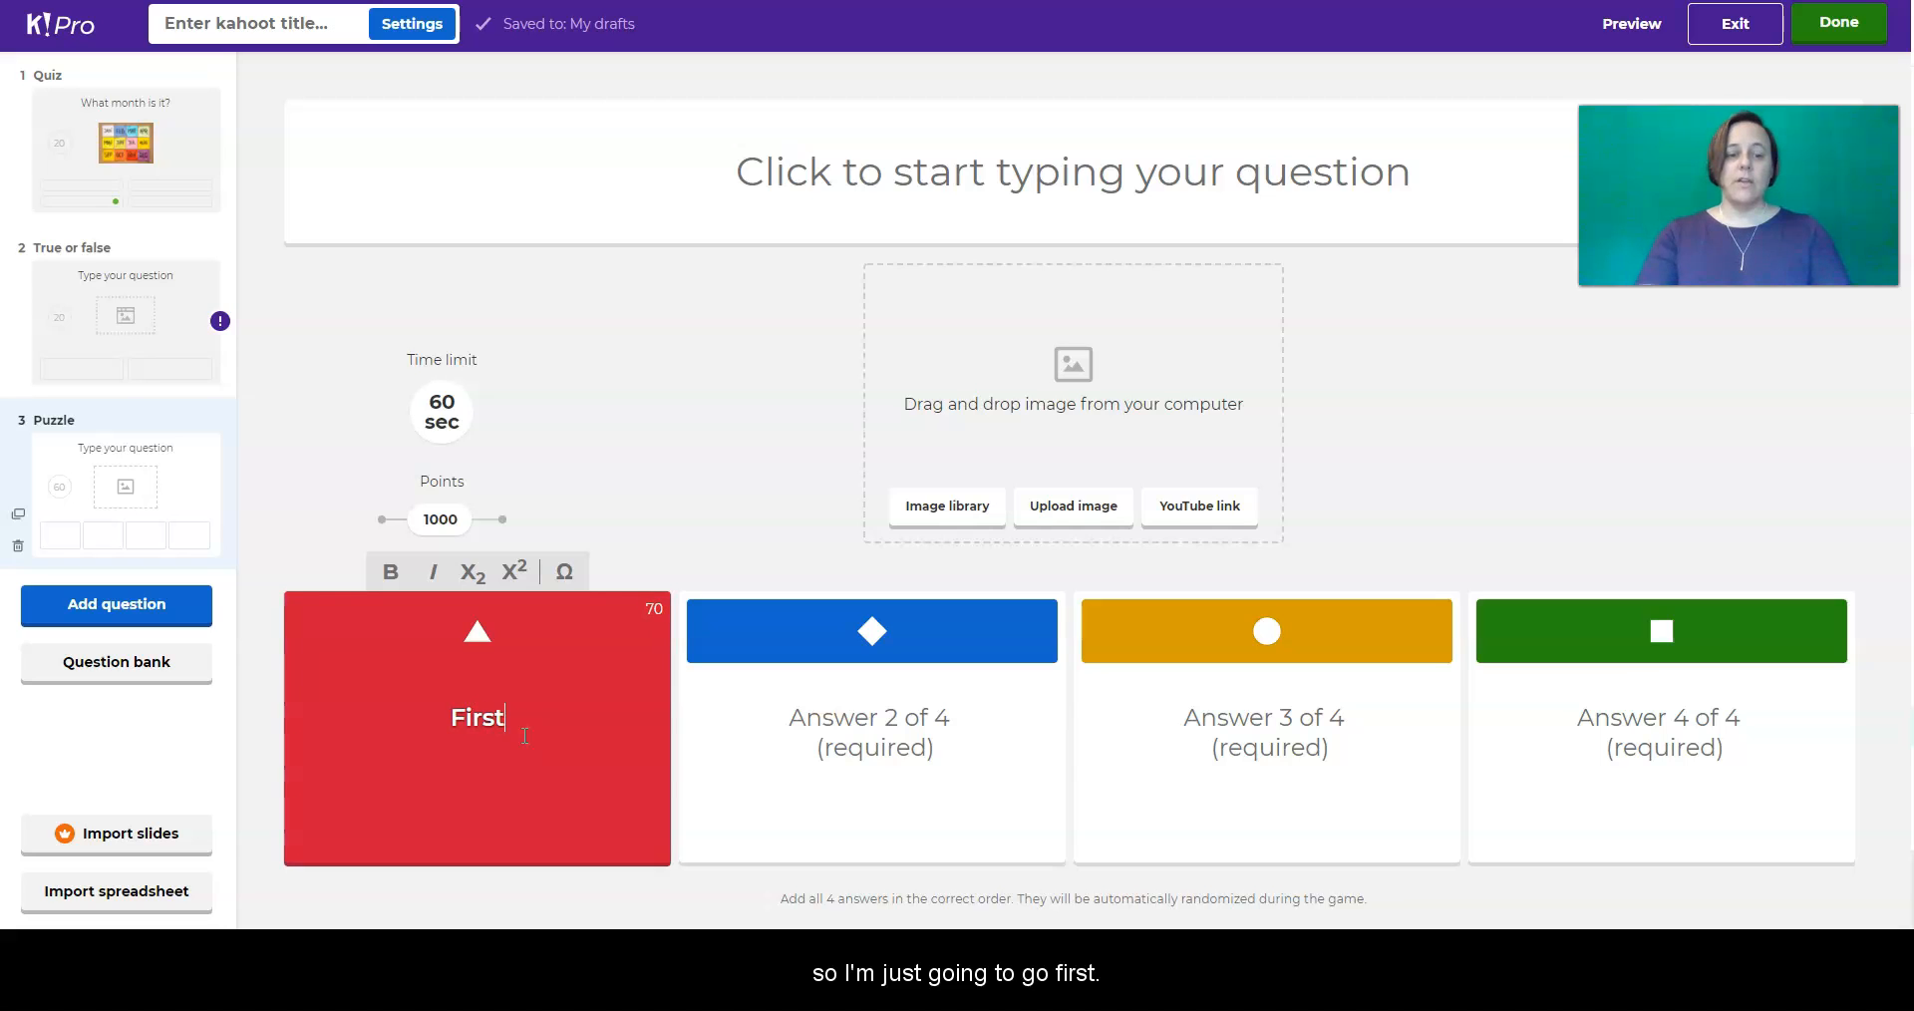
{"action": "key", "text": "Tab"}
{"action": "type", "text": "Second"}
{"action": "key", "text": "Tab"}
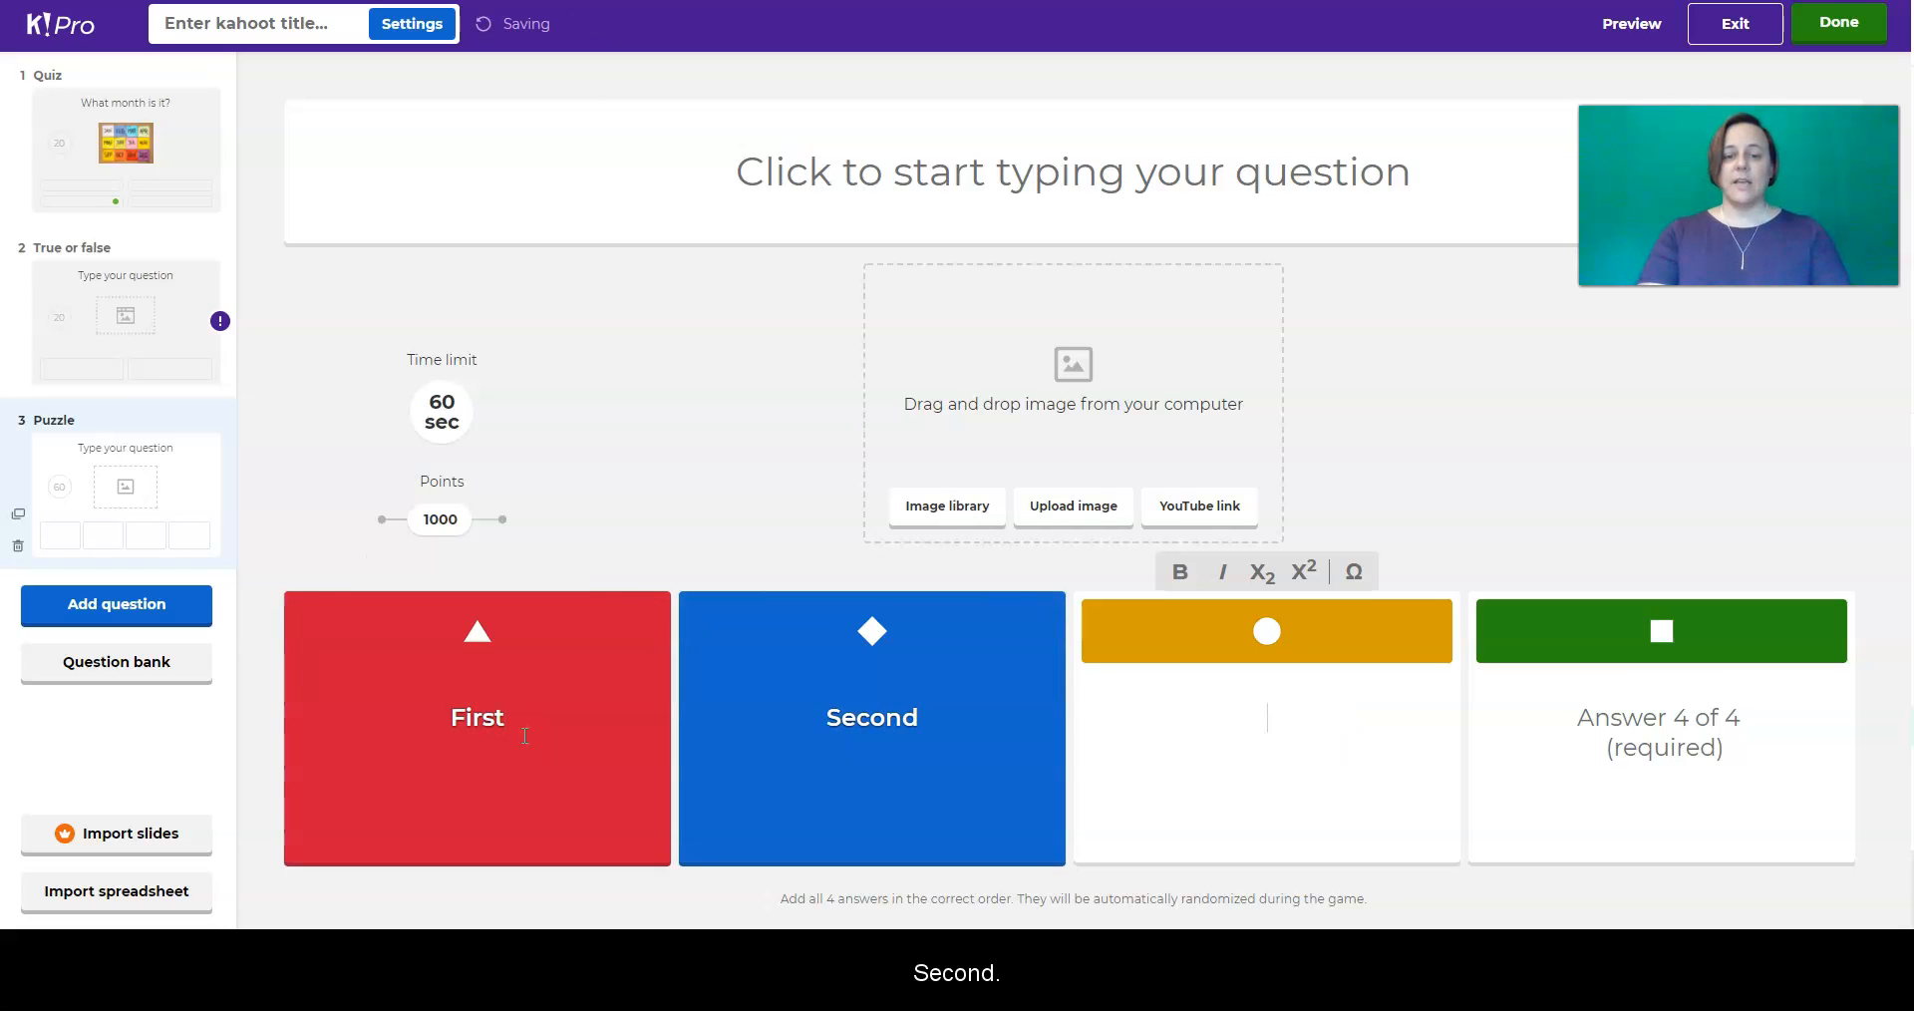
{"action": "type", "text": "Third"}
{"action": "key", "text": "Tab"}
{"action": "type", "text": "Fourth"}
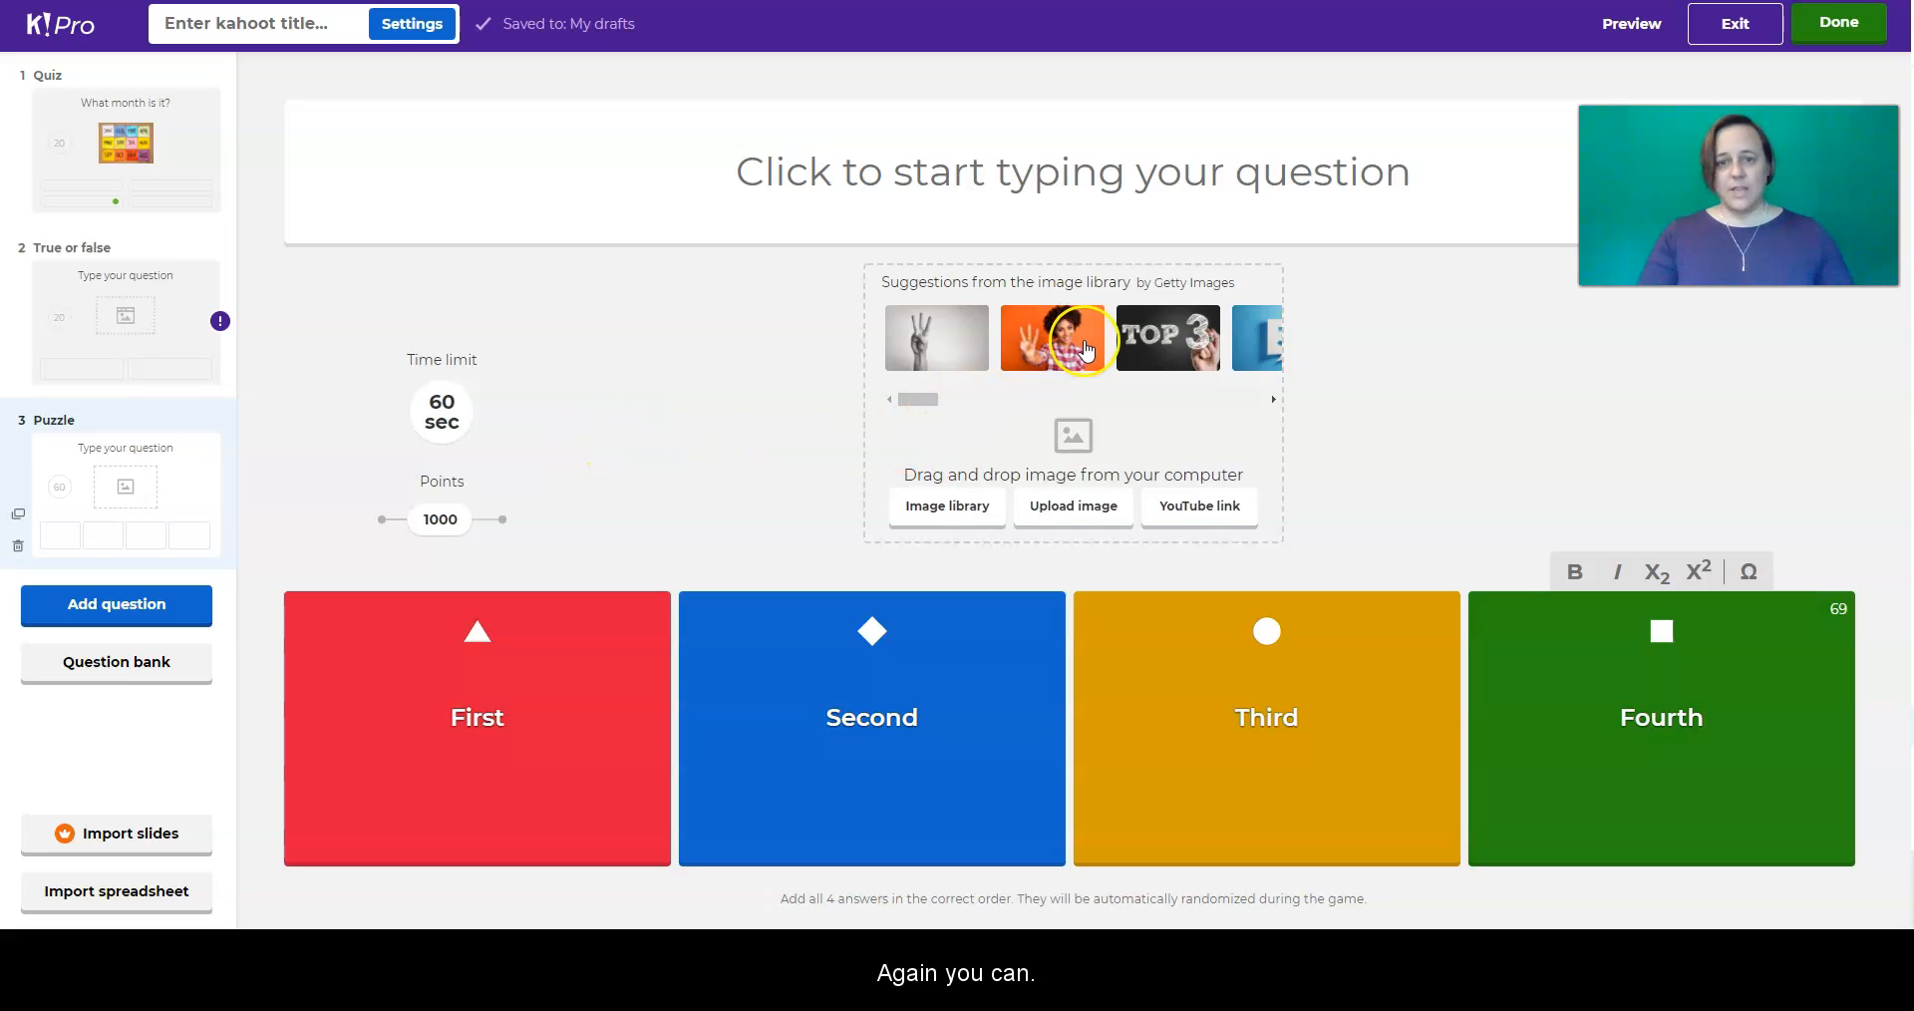
{"action": "left_click", "coordinate": [1197, 344]}
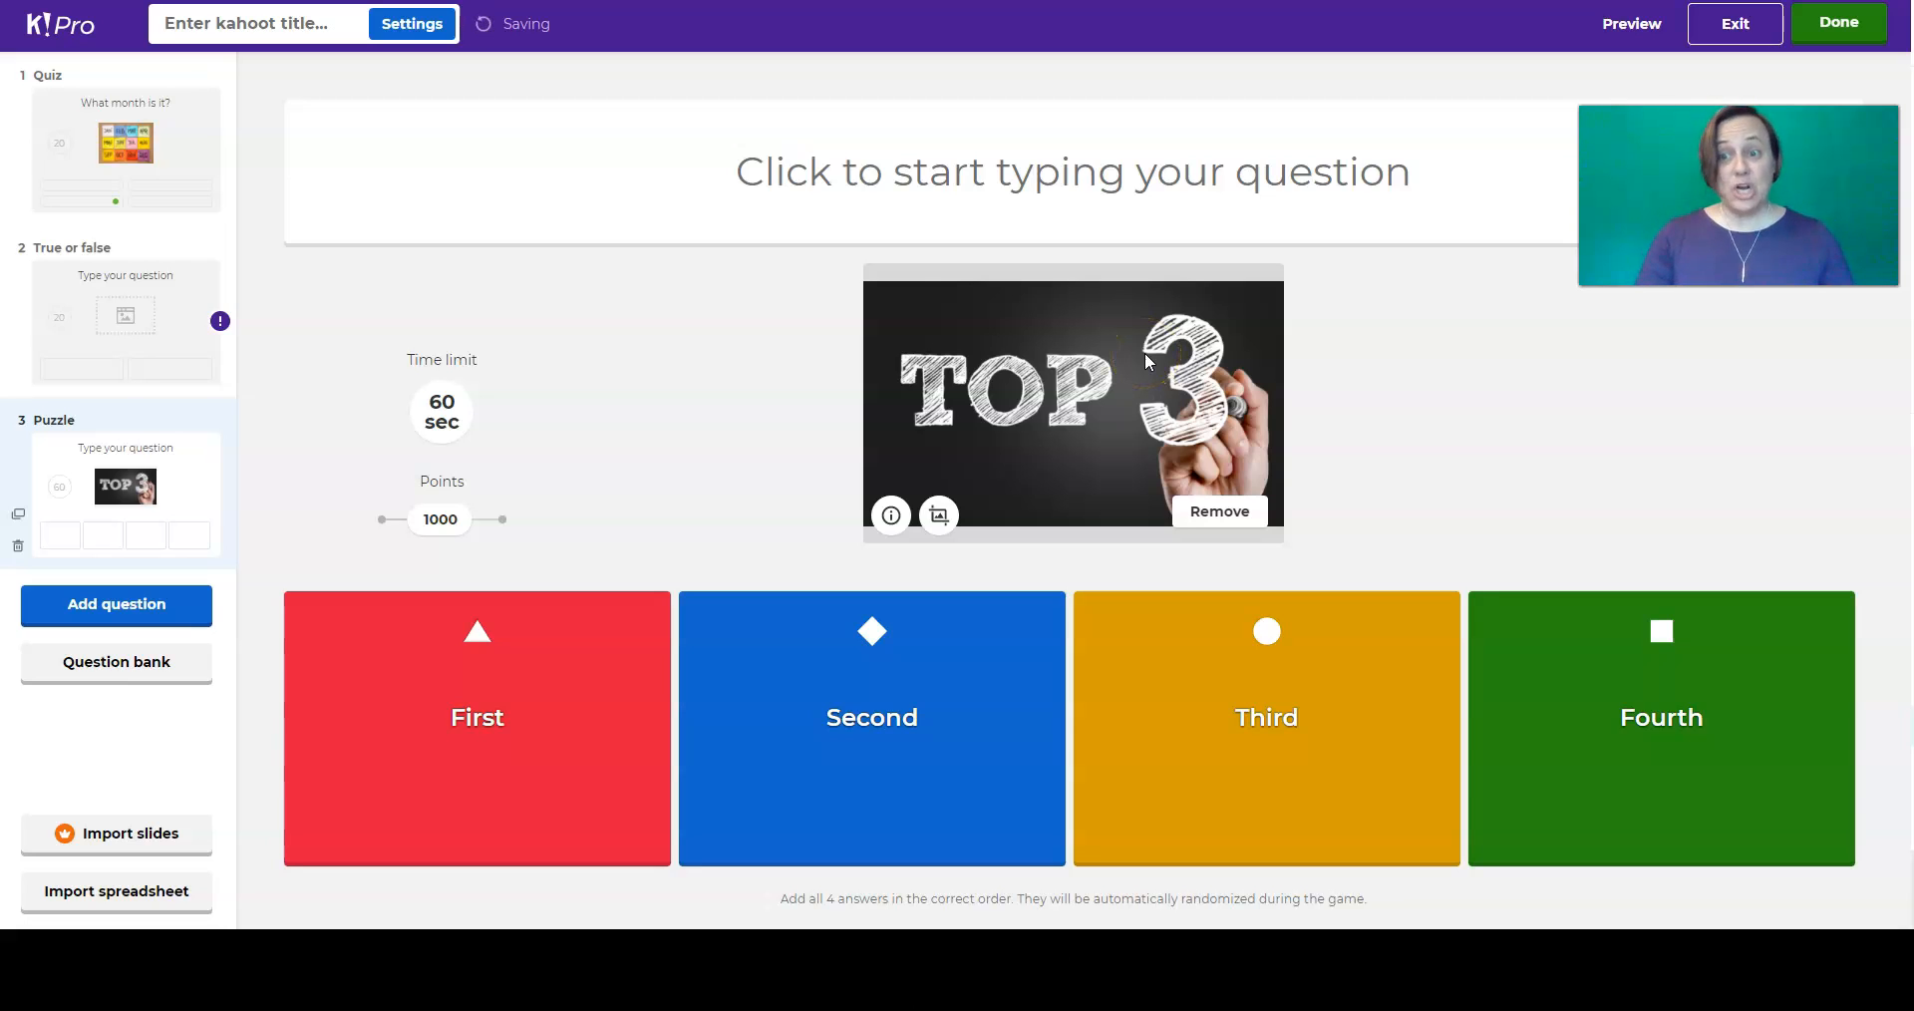
- Delete the empty true or false question from the kahoot
{"action": "mouse_move", "coordinate": [229, 324]}
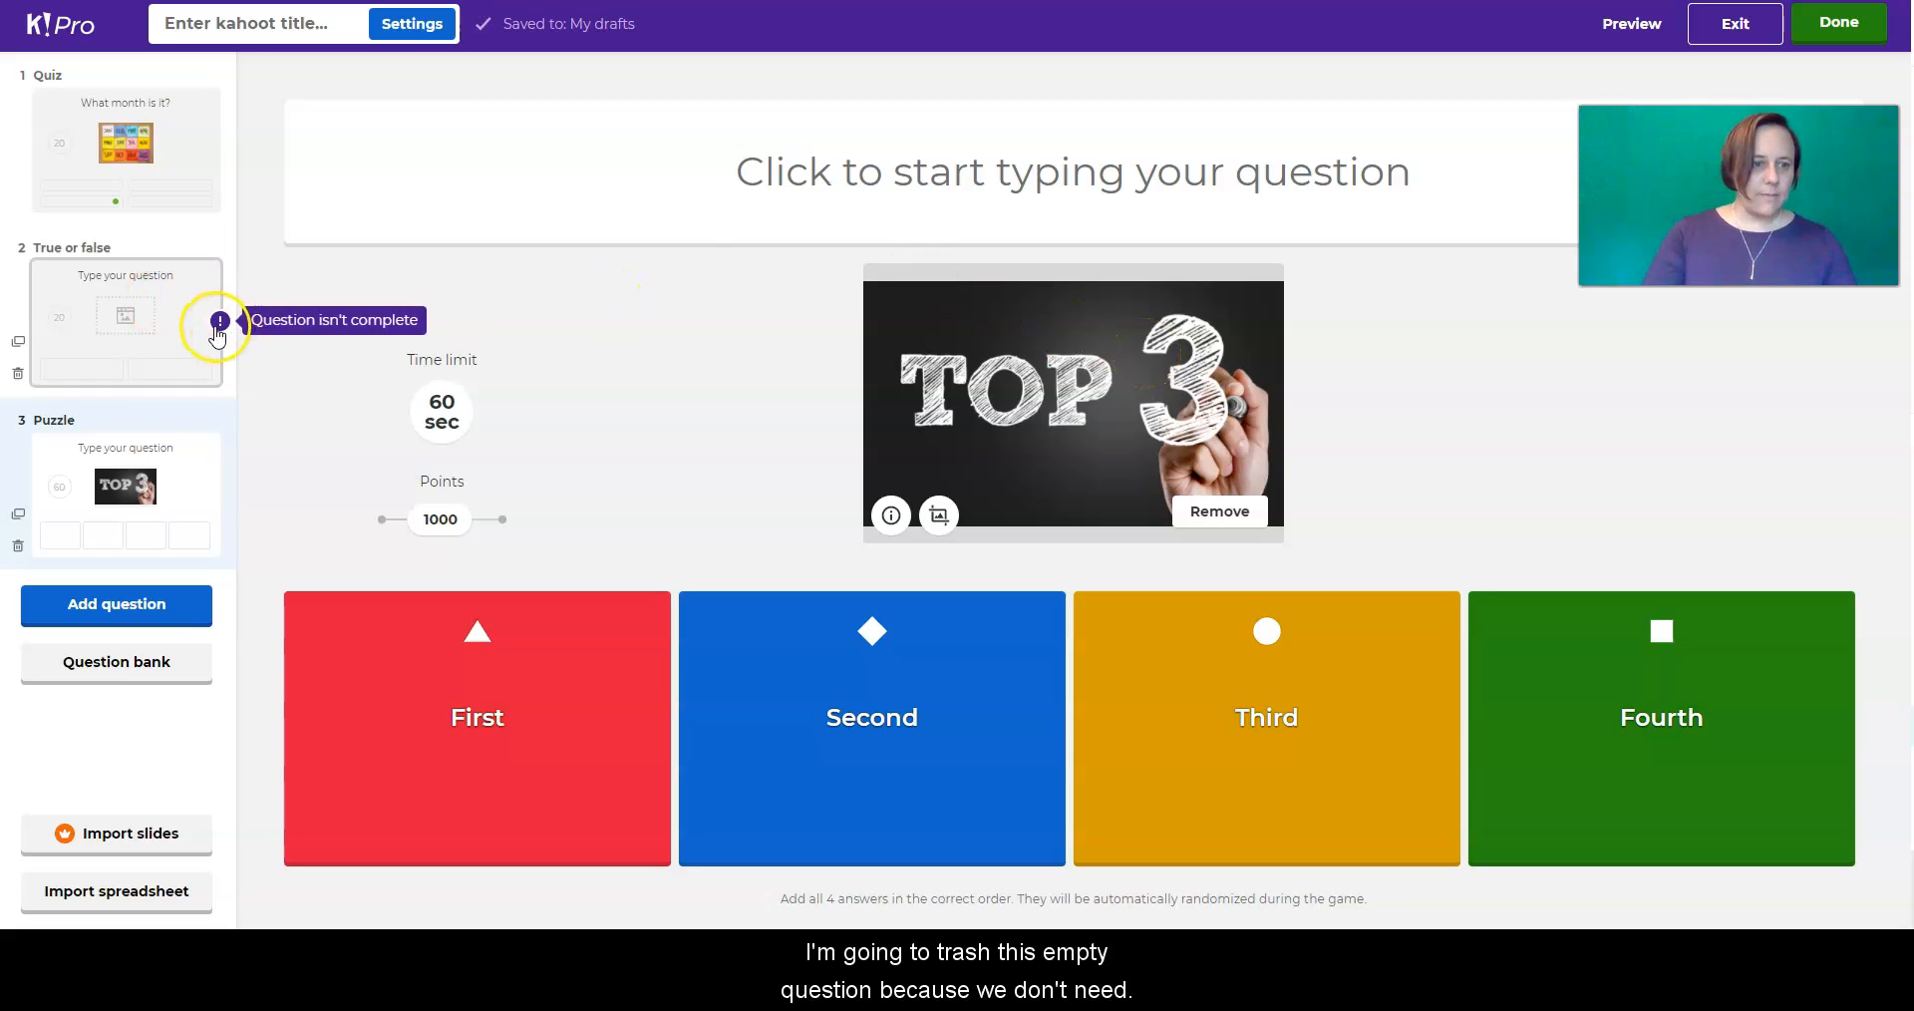
{"action": "left_click", "coordinate": [17, 379]}
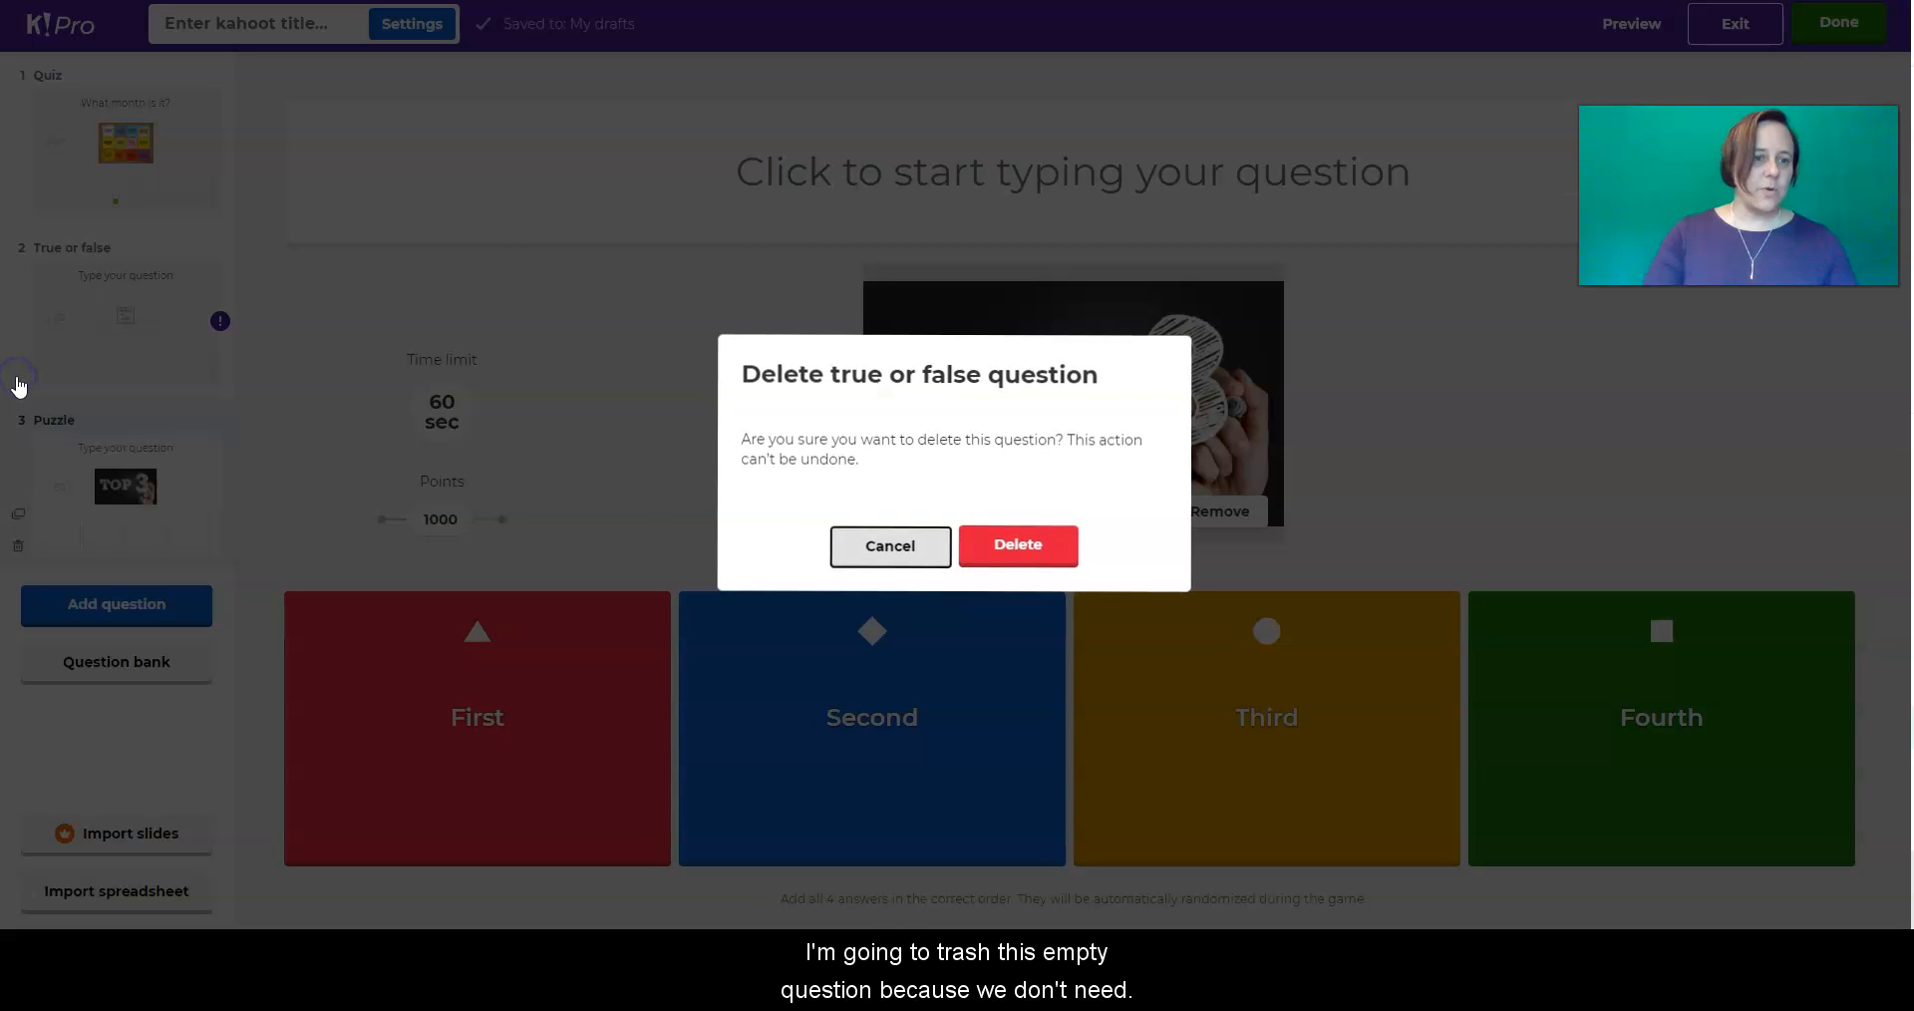
{"action": "left_click", "coordinate": [1017, 548]}
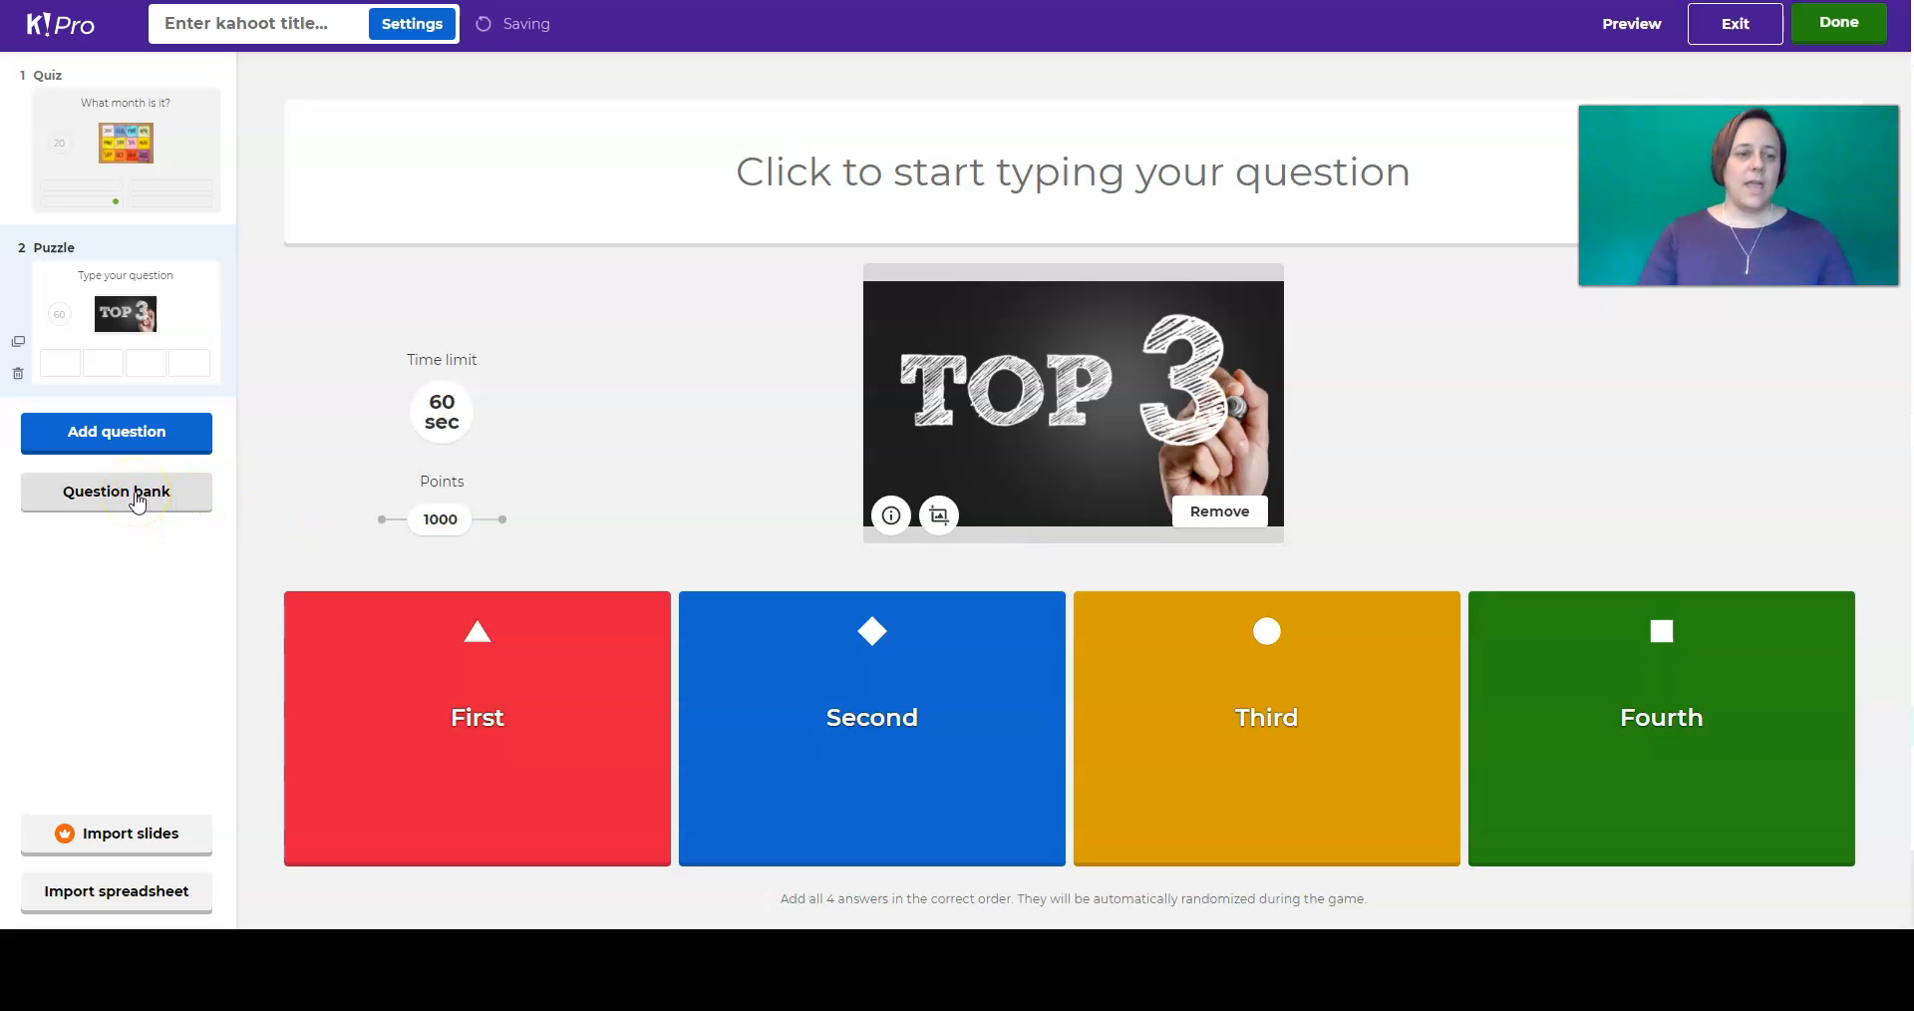
- Add a poll question with the text "What do you like most?", leaving its answer option on single select
{"action": "left_click", "coordinate": [150, 436]}
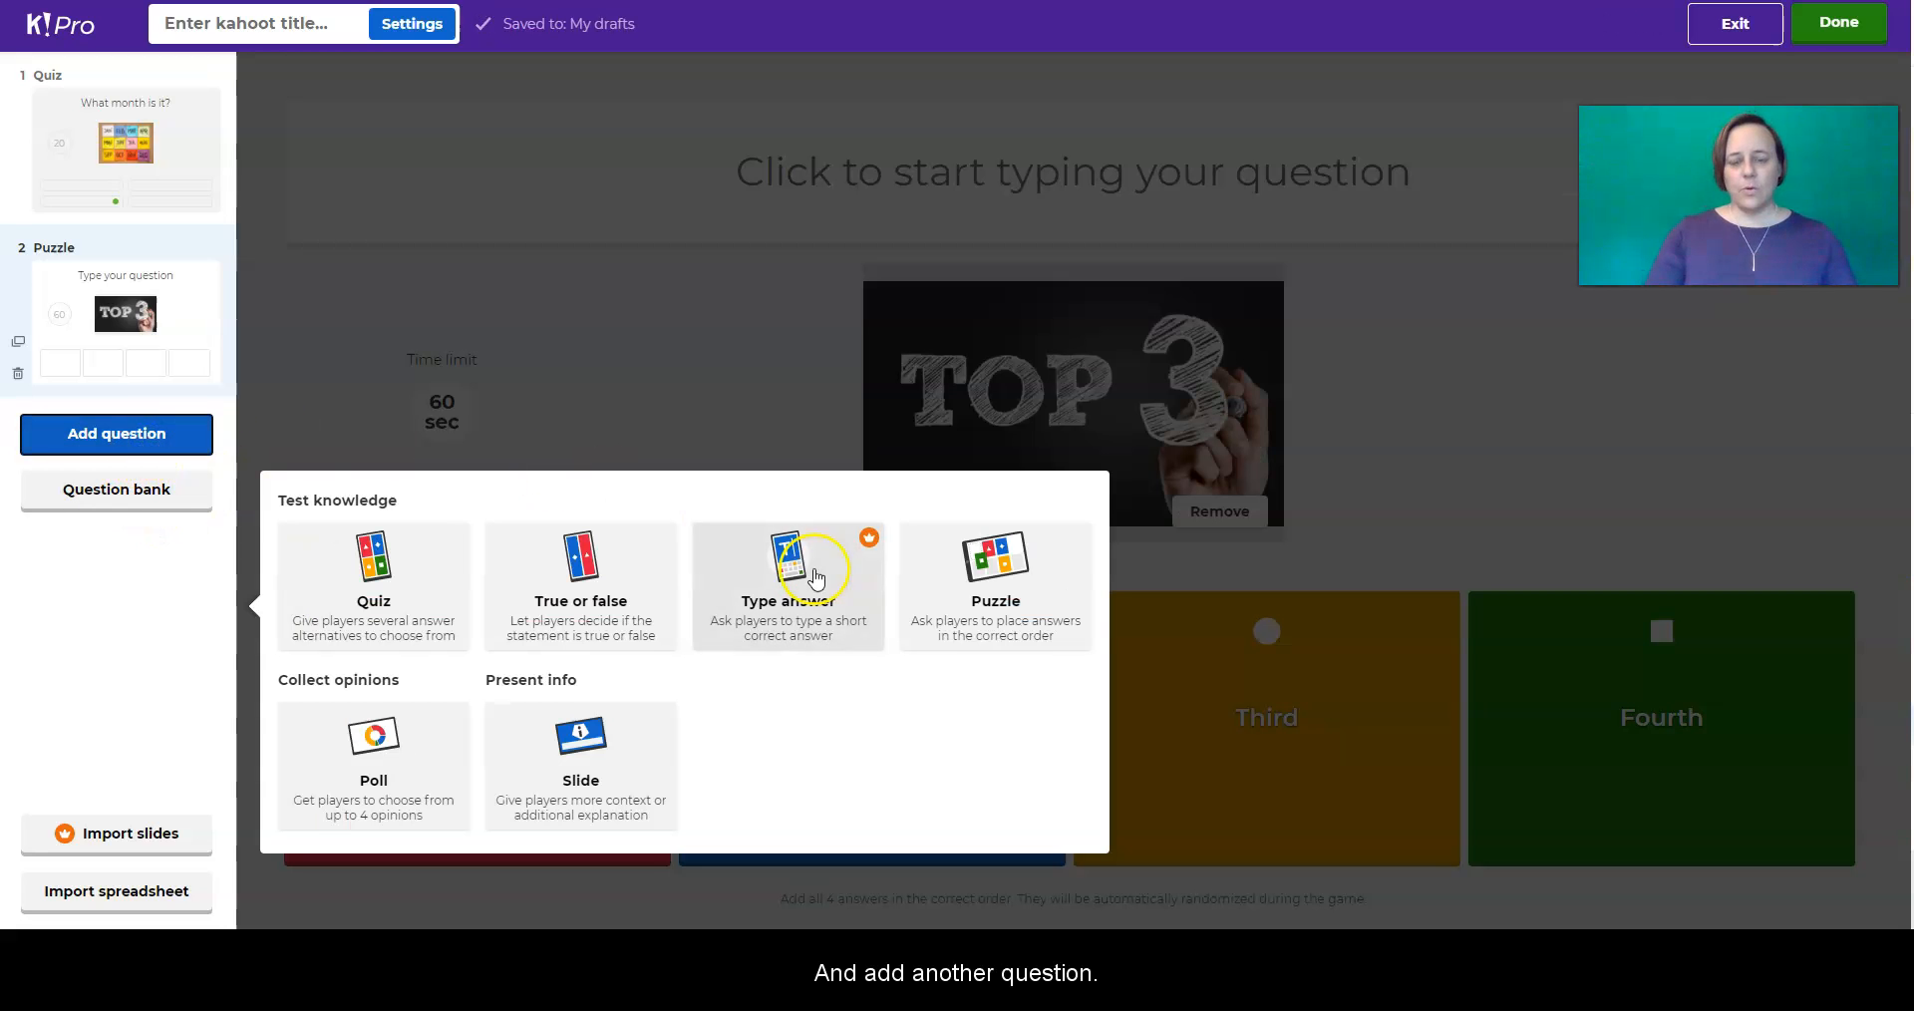
{"action": "left_click", "coordinate": [399, 798]}
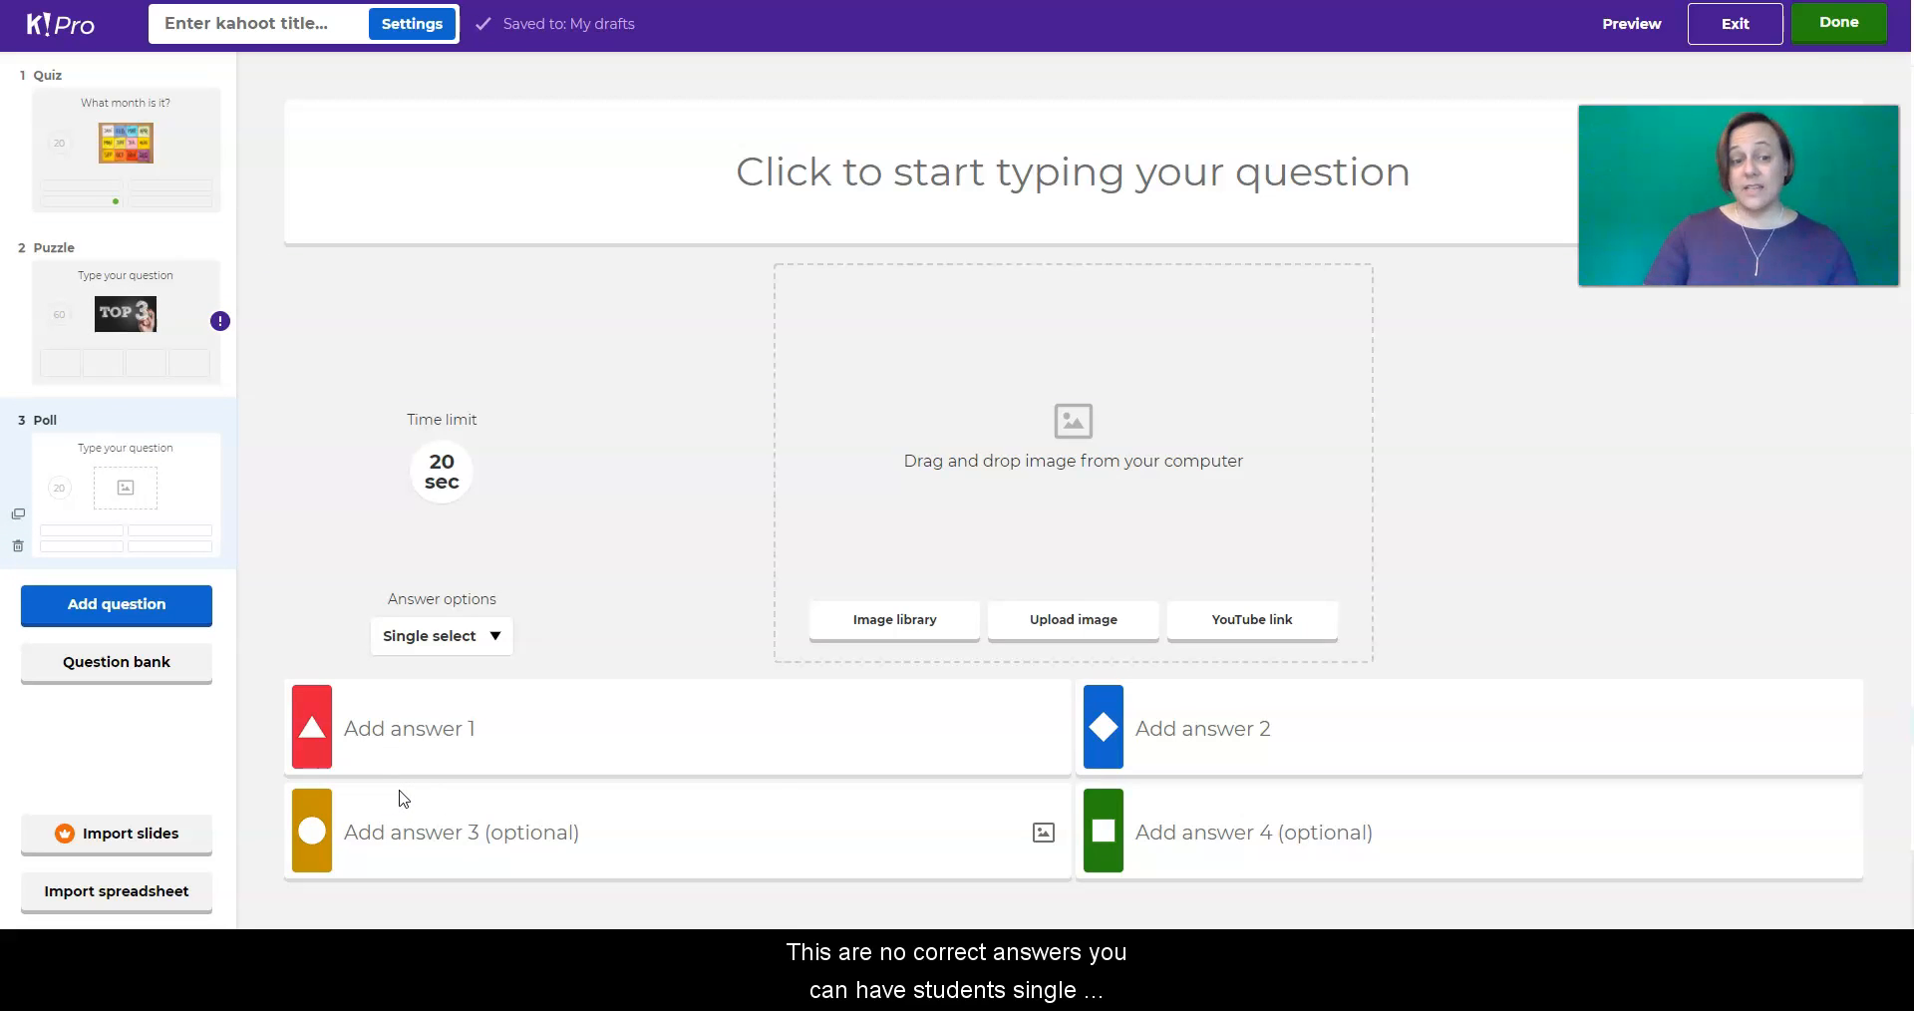
{"action": "left_click", "coordinate": [501, 639]}
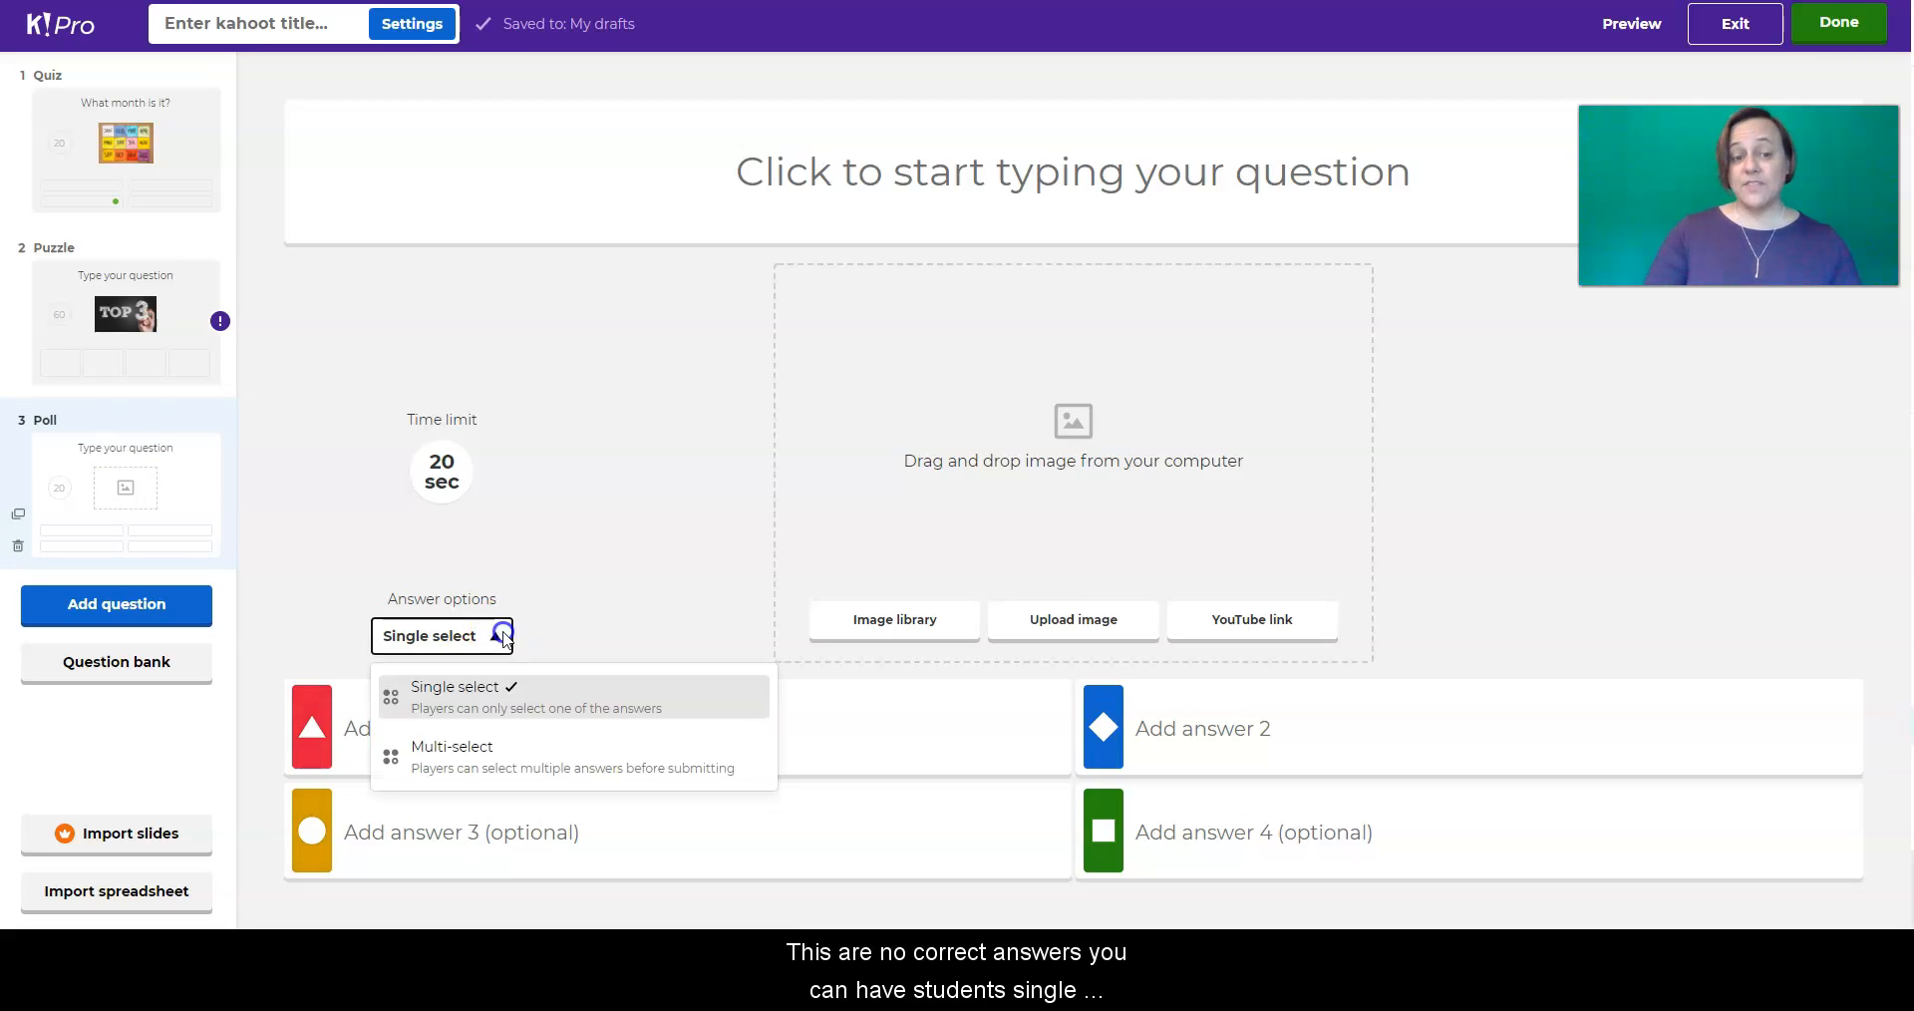
{"action": "left_click", "coordinate": [639, 605]}
{"action": "left_click", "coordinate": [1044, 161]}
{"action": "type", "text": "What do you like most?"}
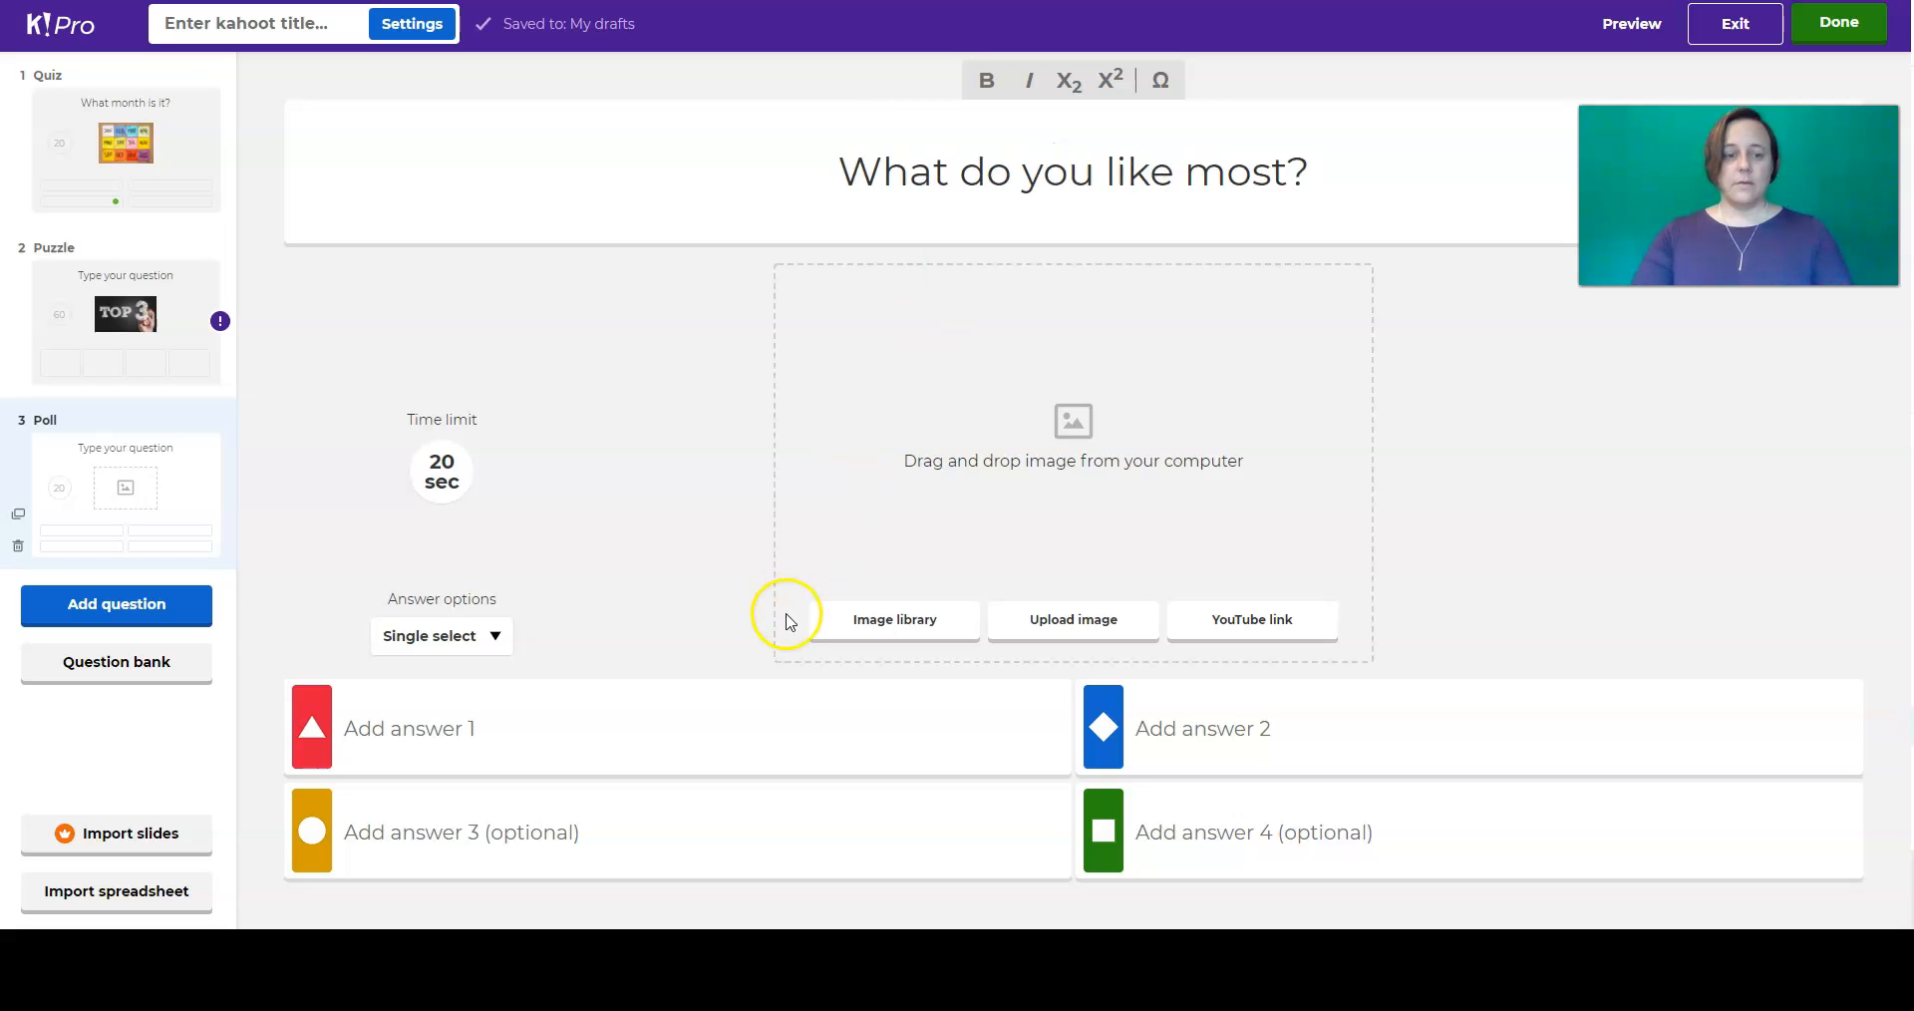
- Enter "Chocolate", "Pizza", "Potato Chips" and "Spam" as the four poll answers
{"action": "left_click", "coordinate": [715, 728]}
{"action": "type", "text": "Chocolate"}
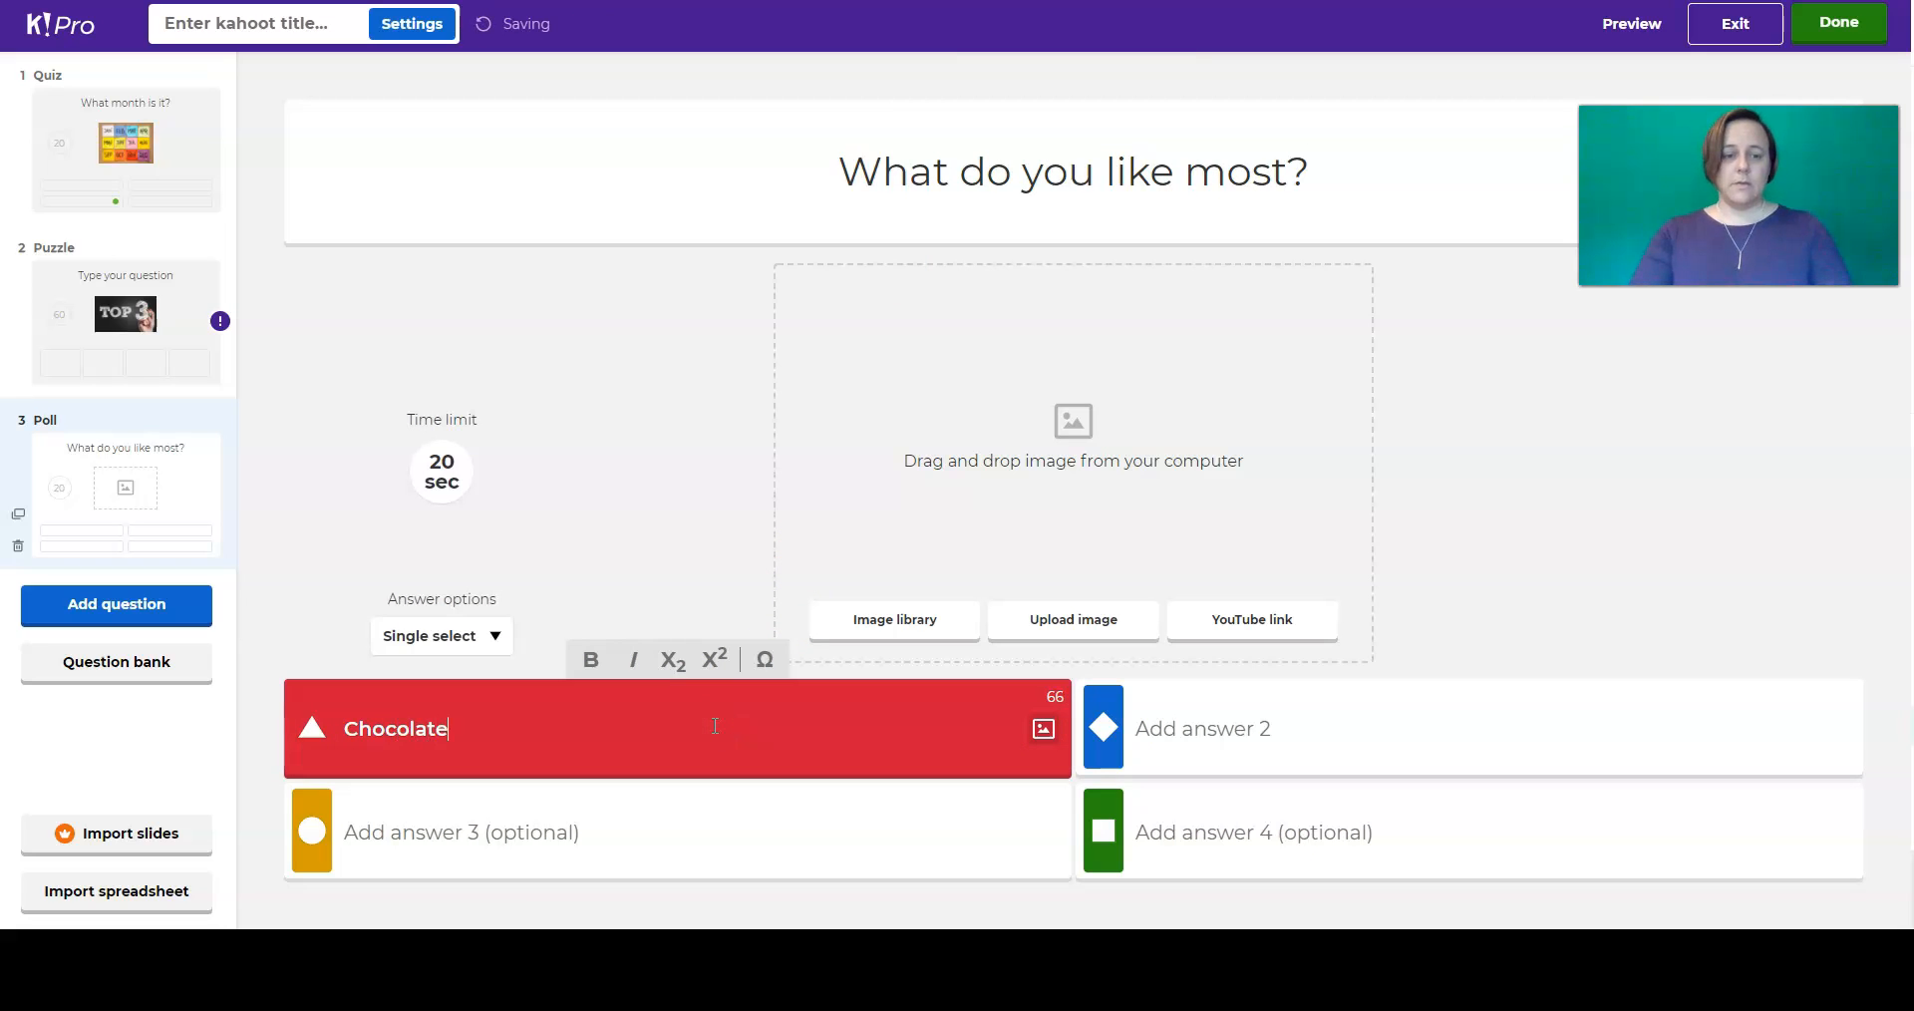
{"action": "key", "text": "Tab"}
{"action": "type", "text": "Pi"}
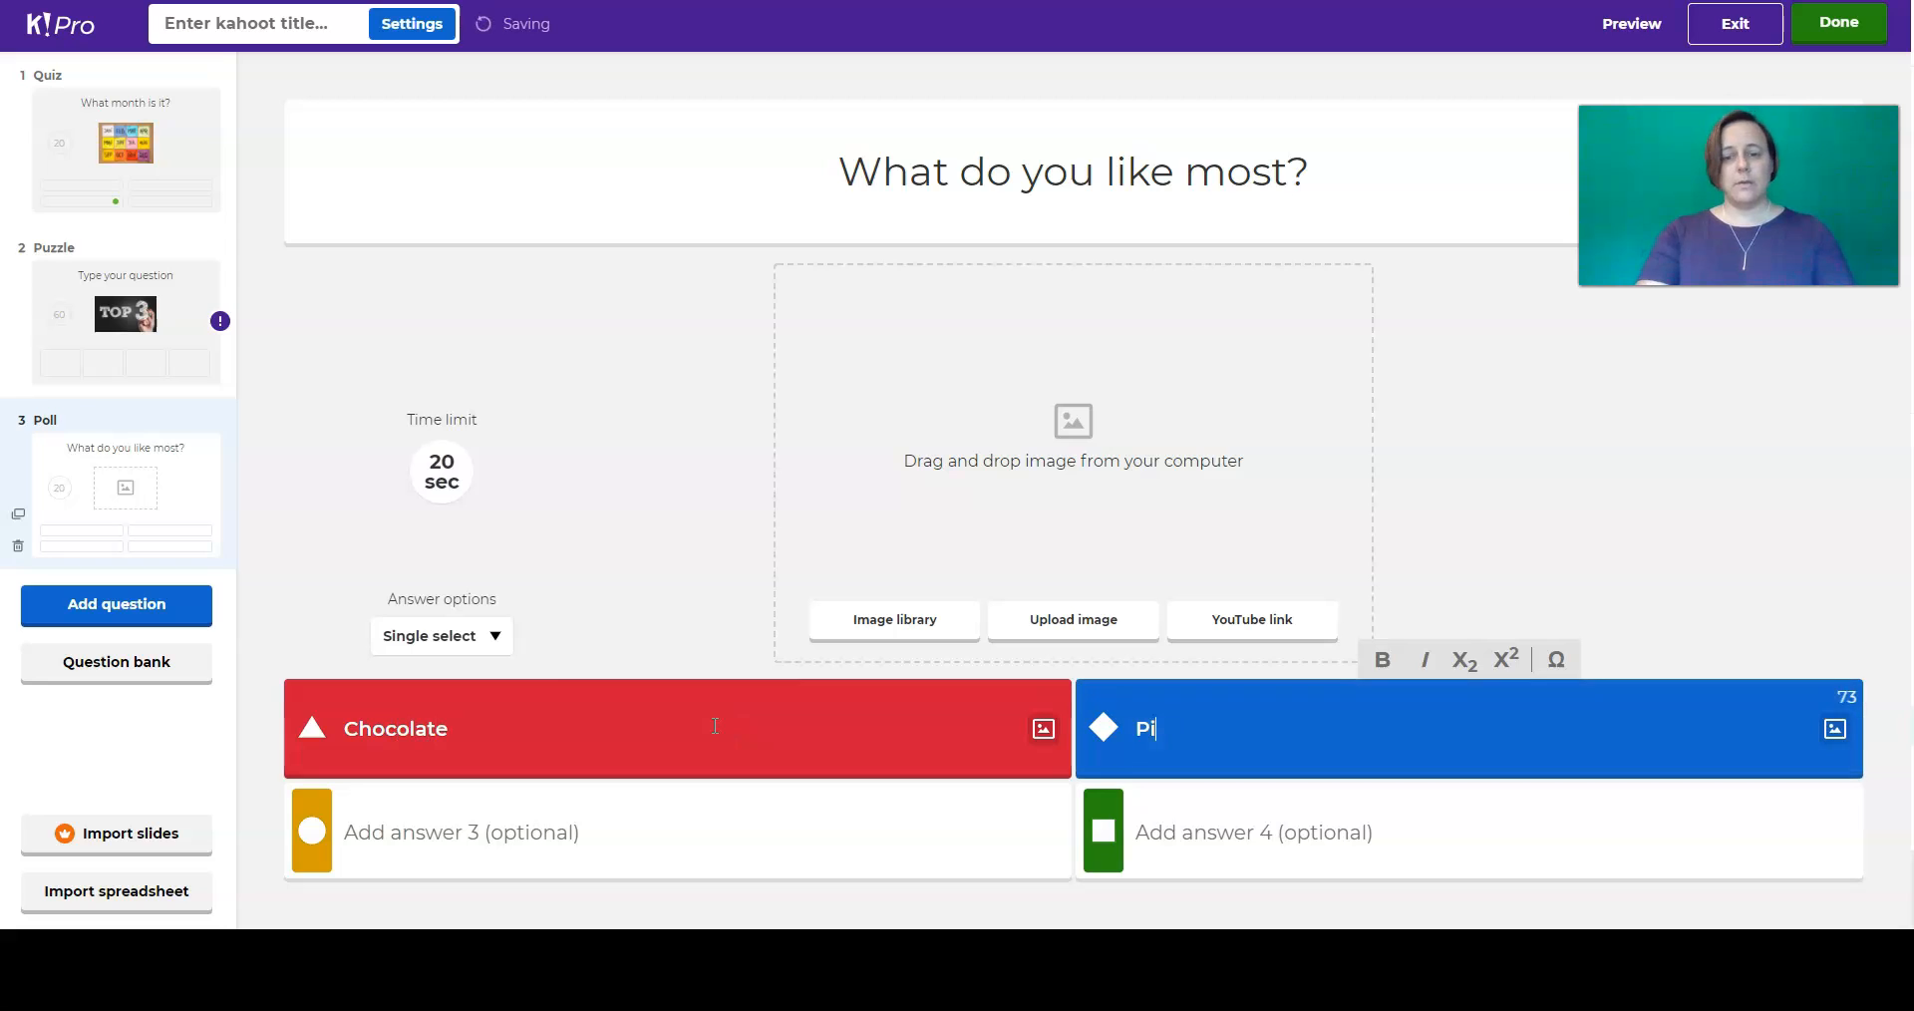
{"action": "key", "text": "Tab"}
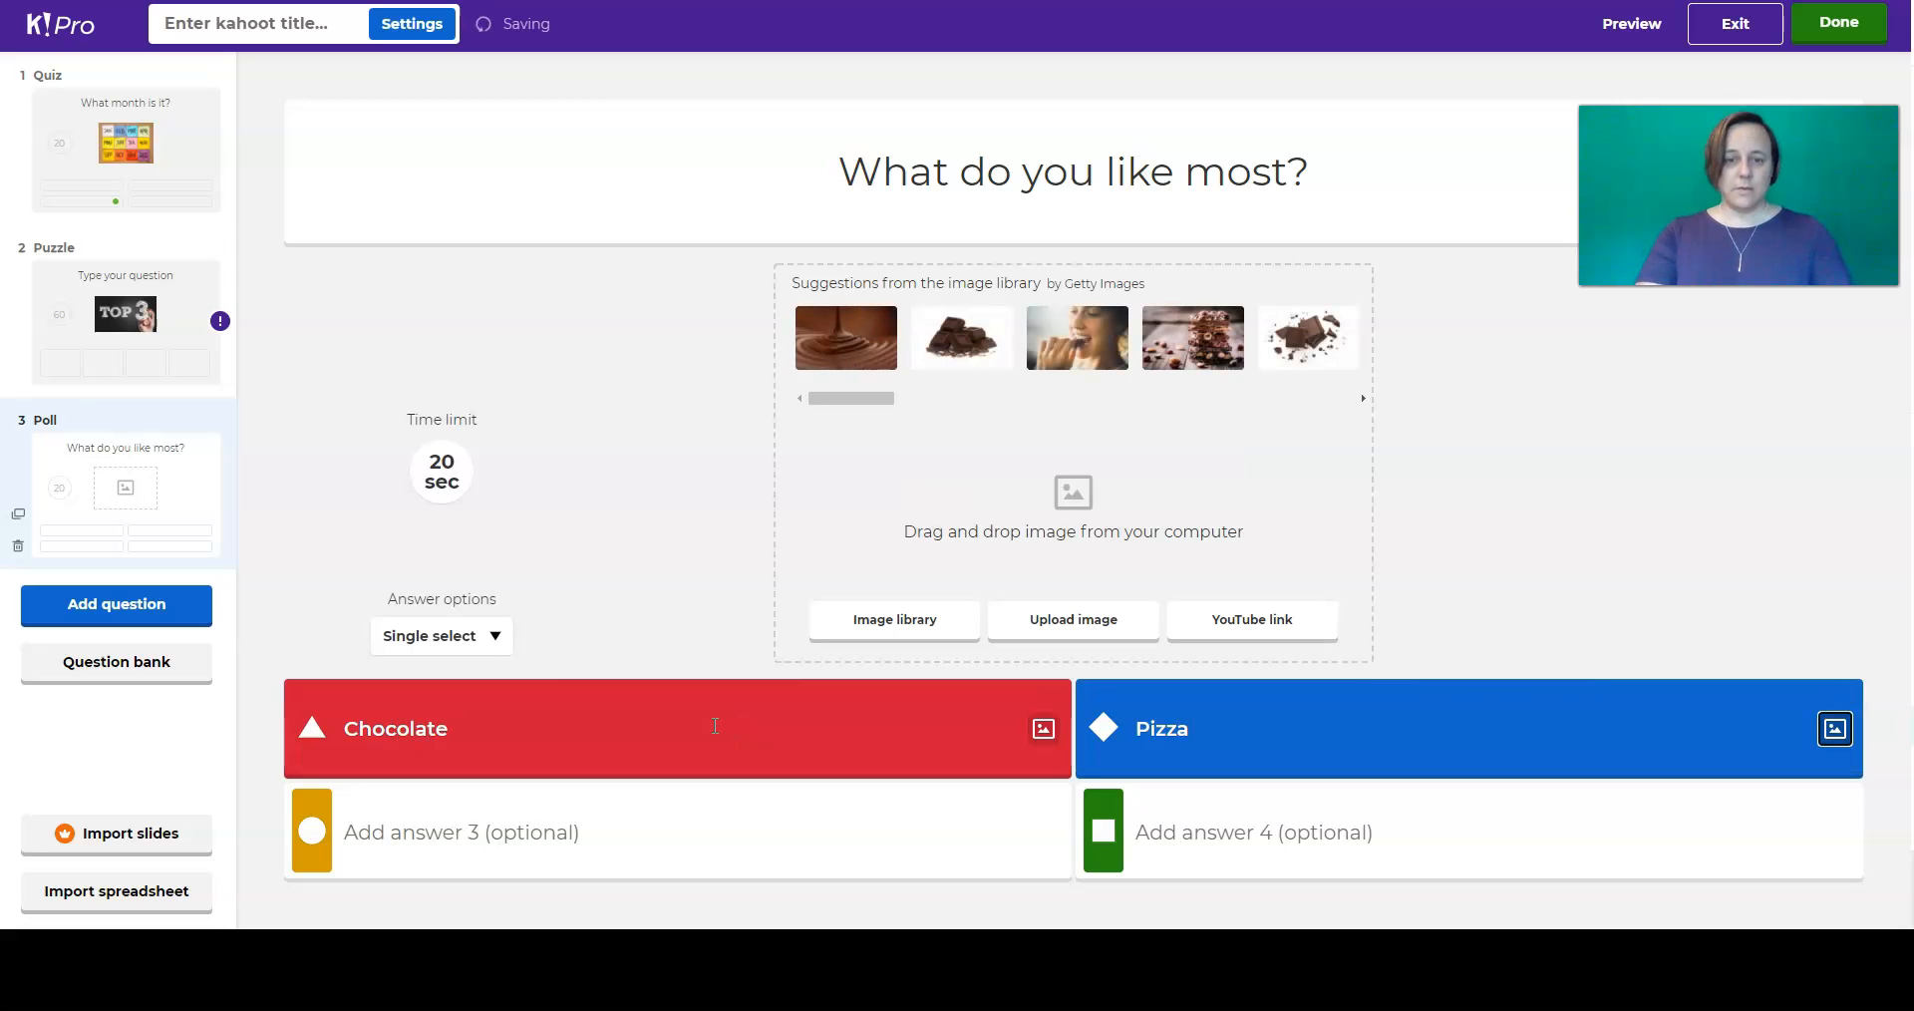
{"action": "key", "text": "Tab"}
{"action": "type", "text": "Pot"}
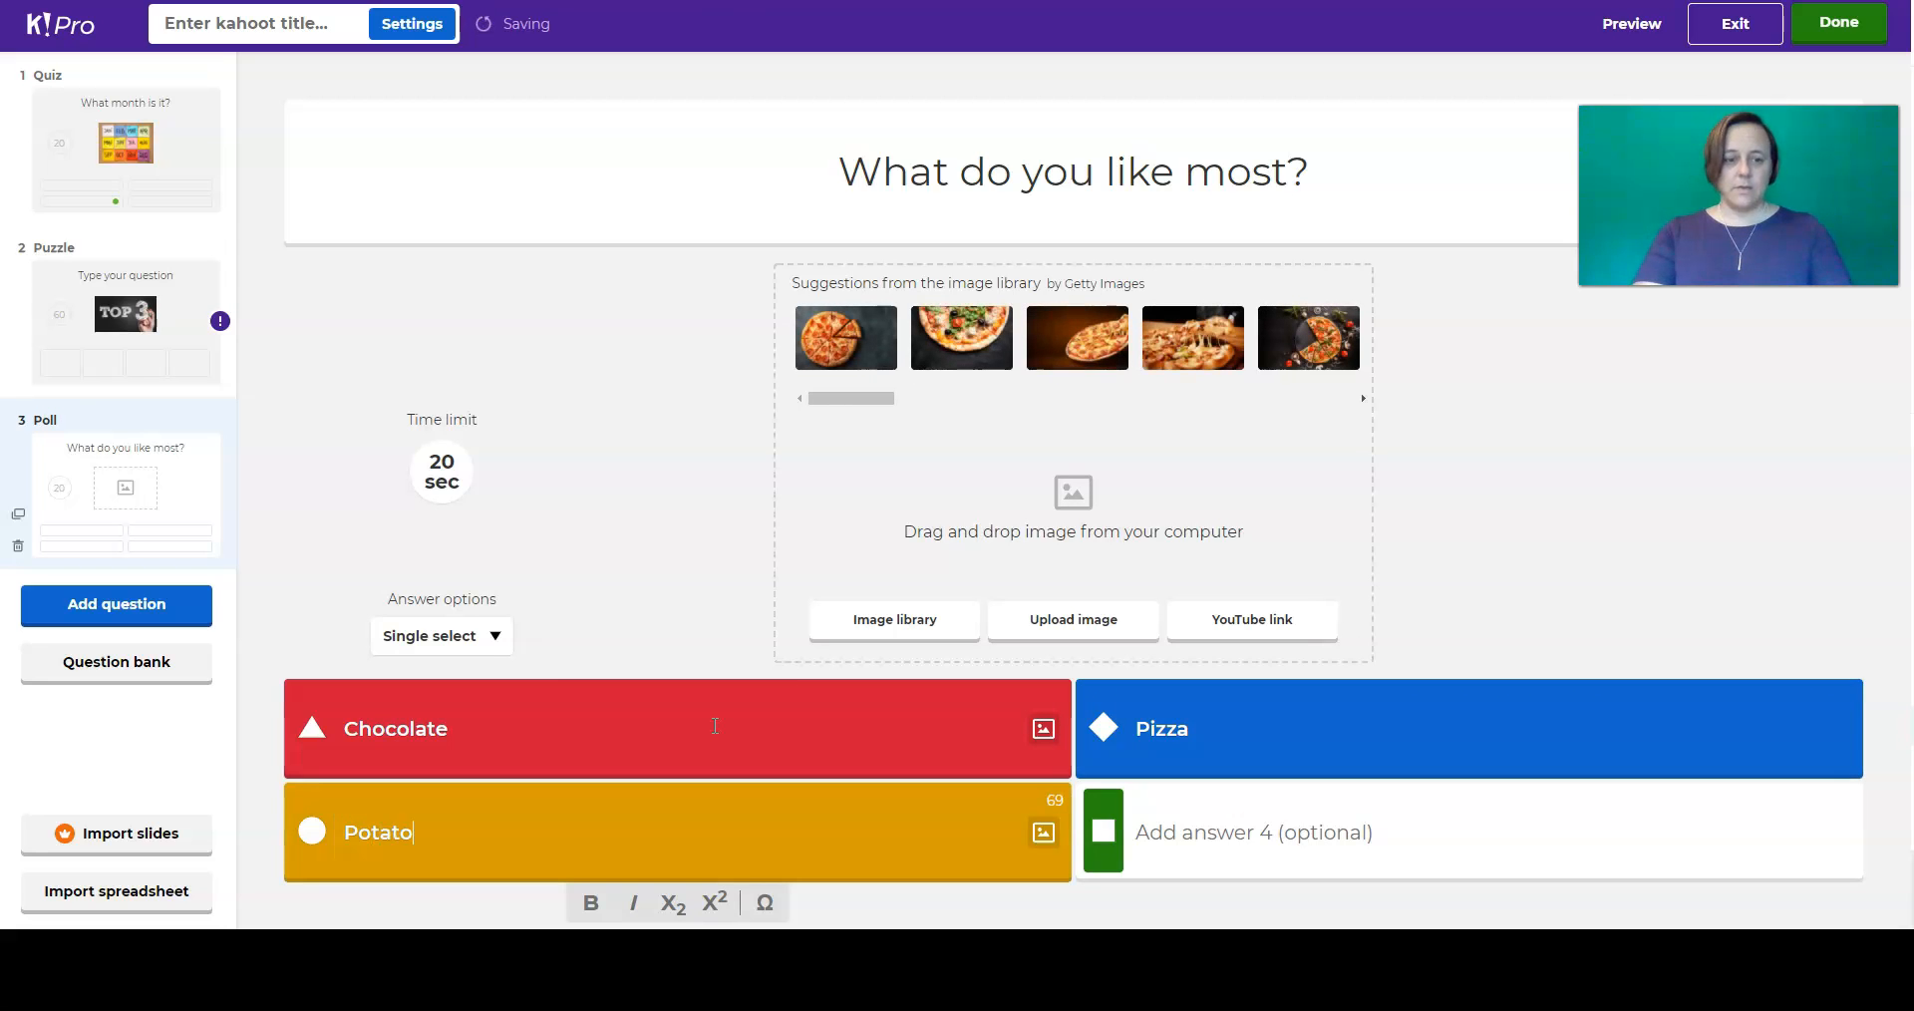
{"action": "type", "text": "ato Chips"}
{"action": "key", "text": "Tab"}
{"action": "key", "text": "Tab"}
{"action": "type", "text": "Spam"}
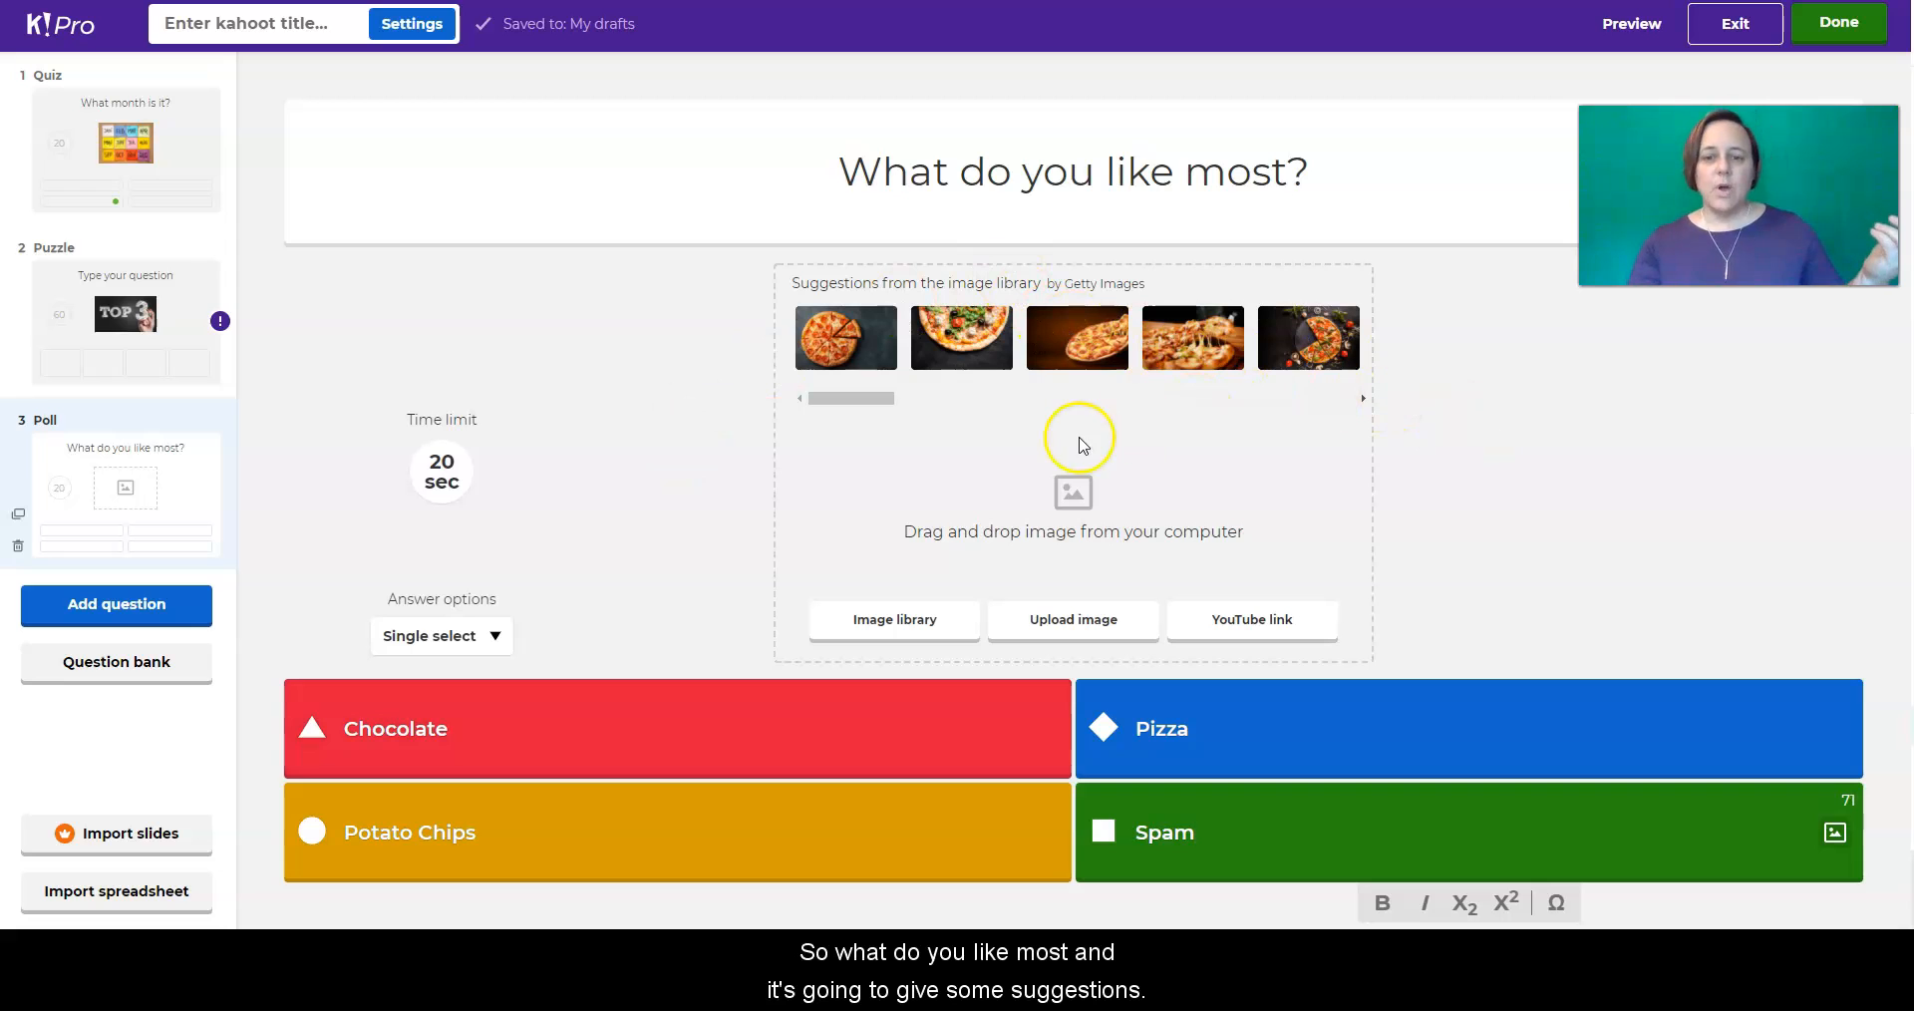
- Add the suggested image of a single pizza slice on a light blue background to the poll question
{"action": "scroll", "coordinate": [984, 389], "scroll_direction": "right", "scroll_amount": 5}
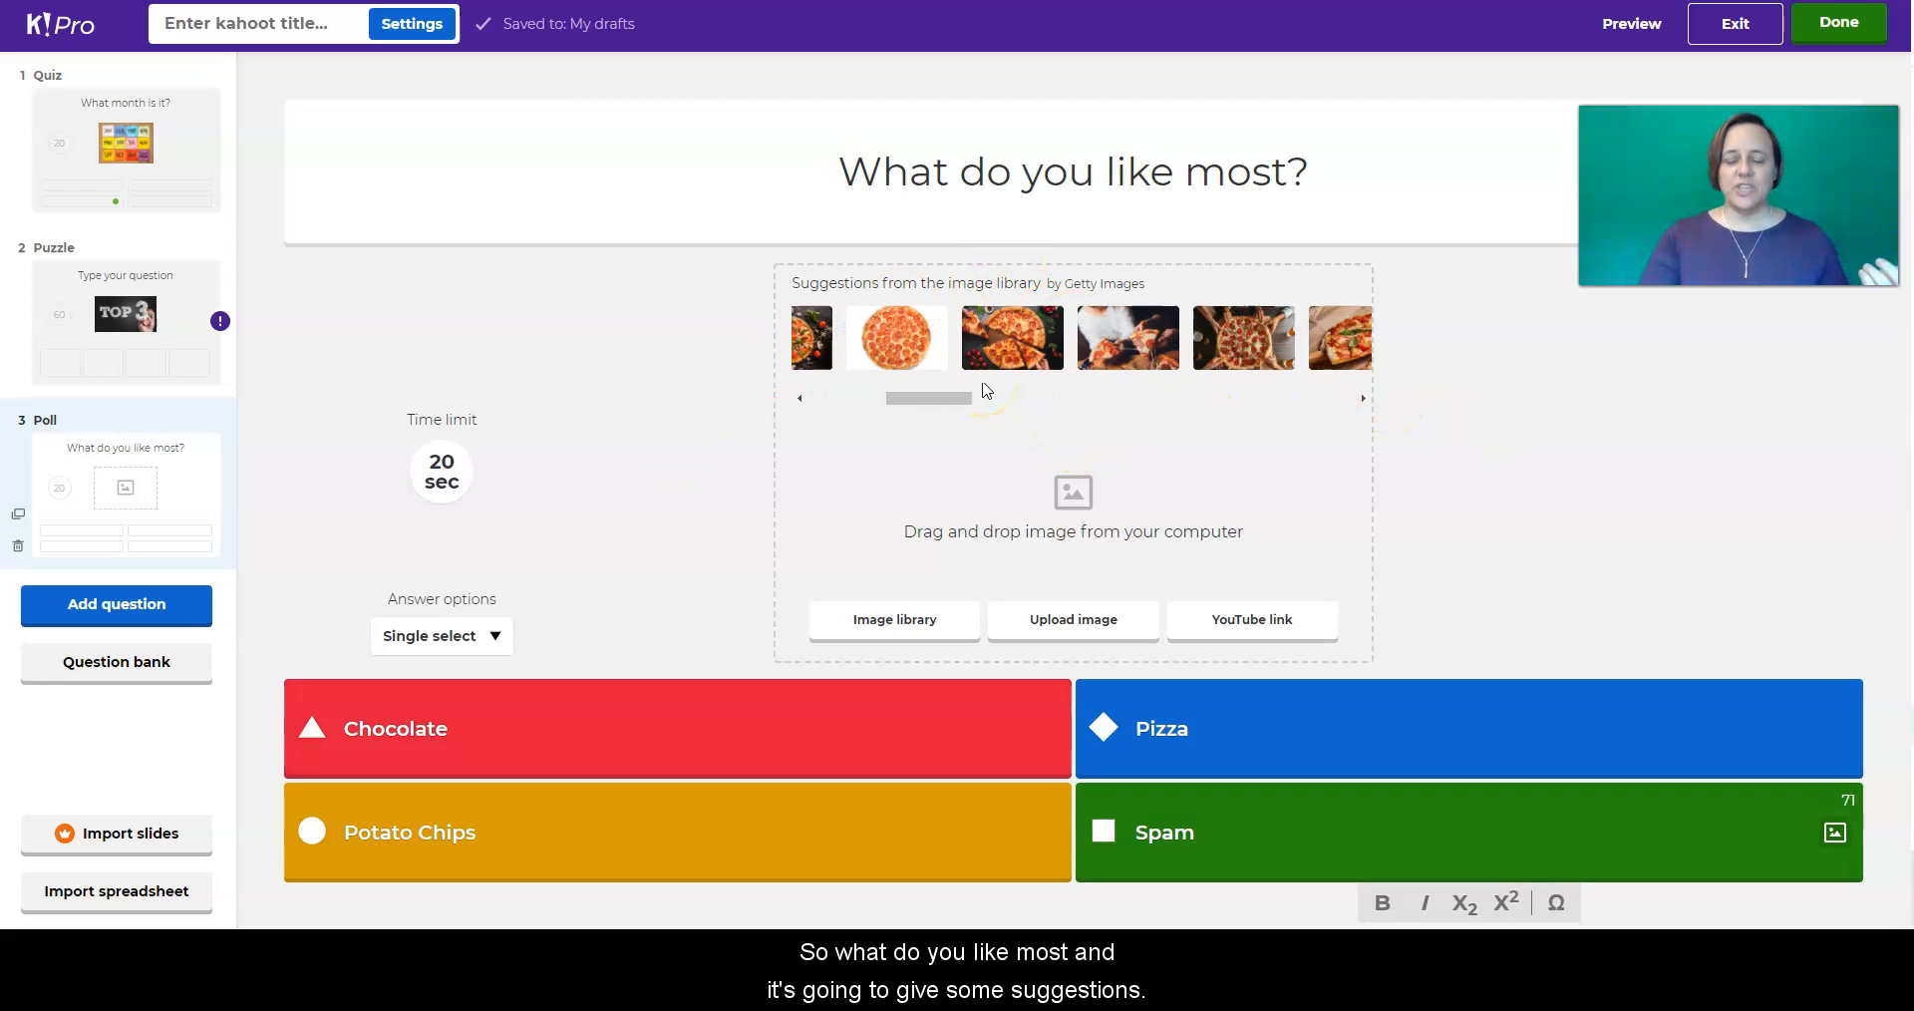
{"action": "scroll", "coordinate": [984, 389], "scroll_direction": "right", "scroll_amount": 5}
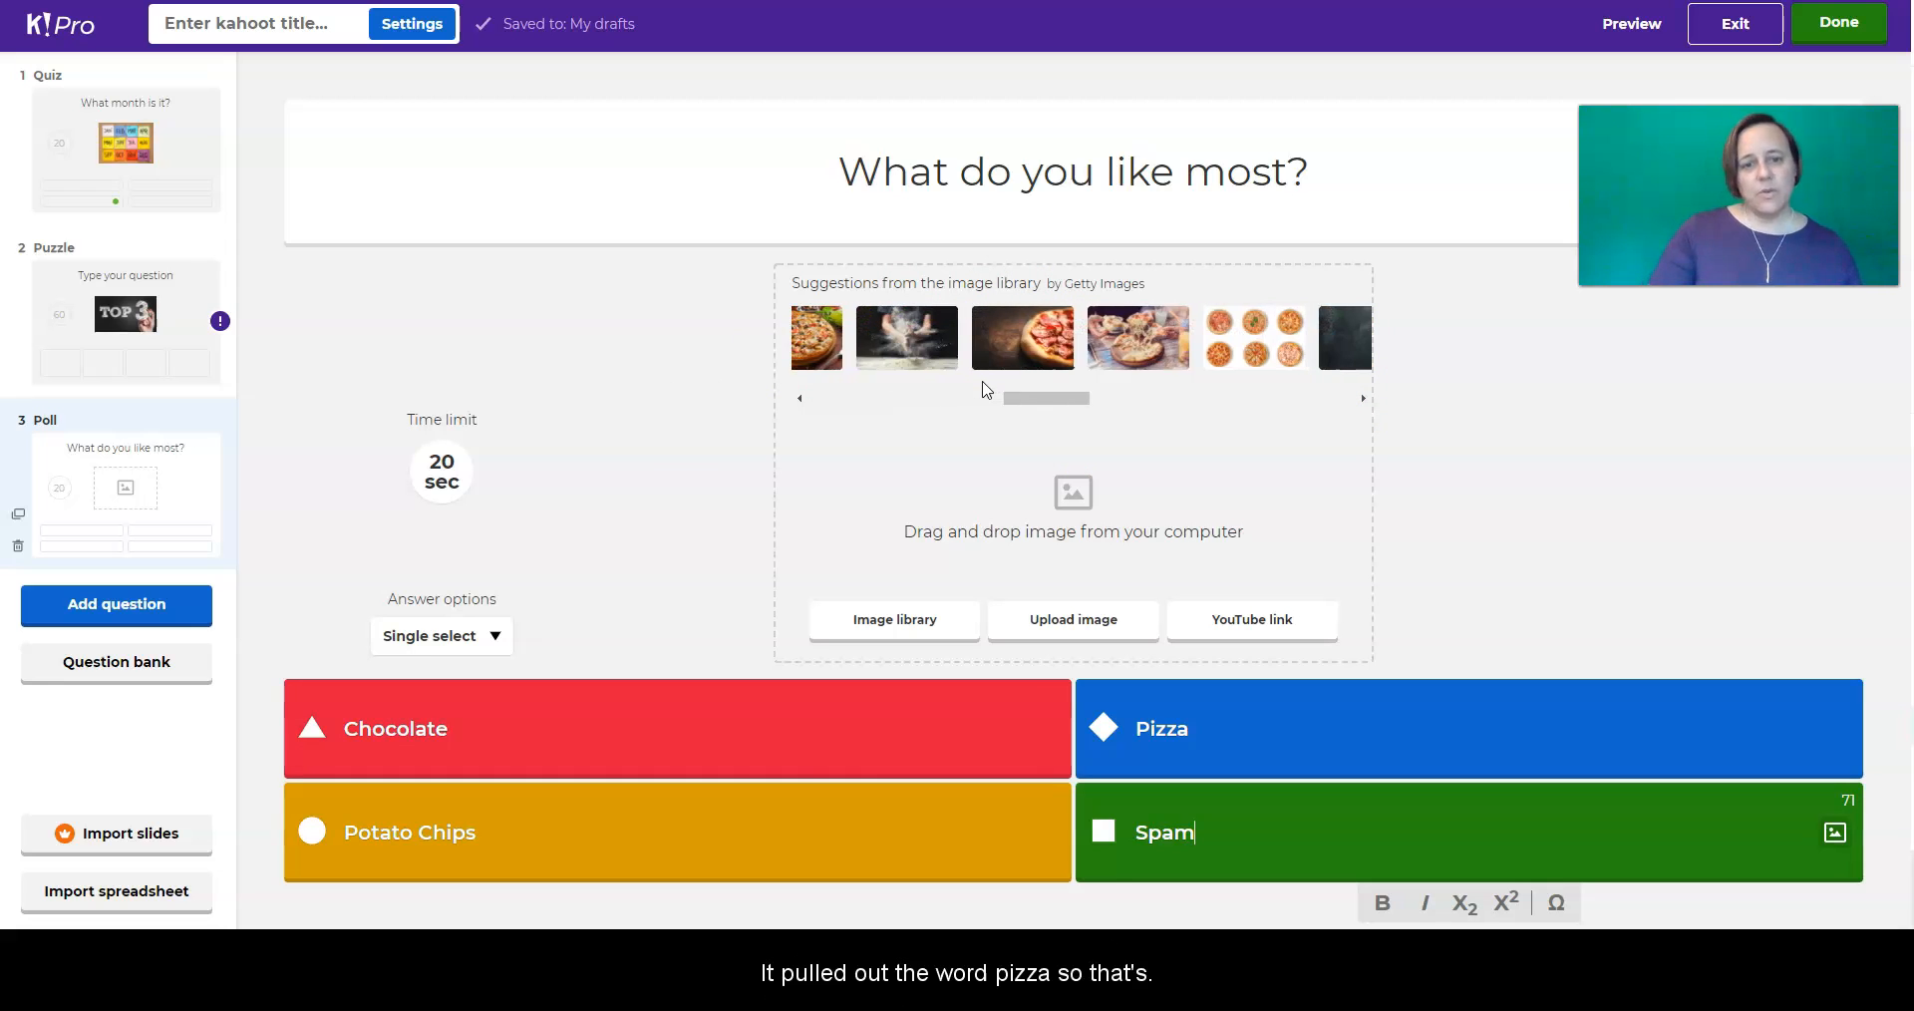
{"action": "scroll", "coordinate": [986, 389], "scroll_direction": "right", "scroll_amount": 4}
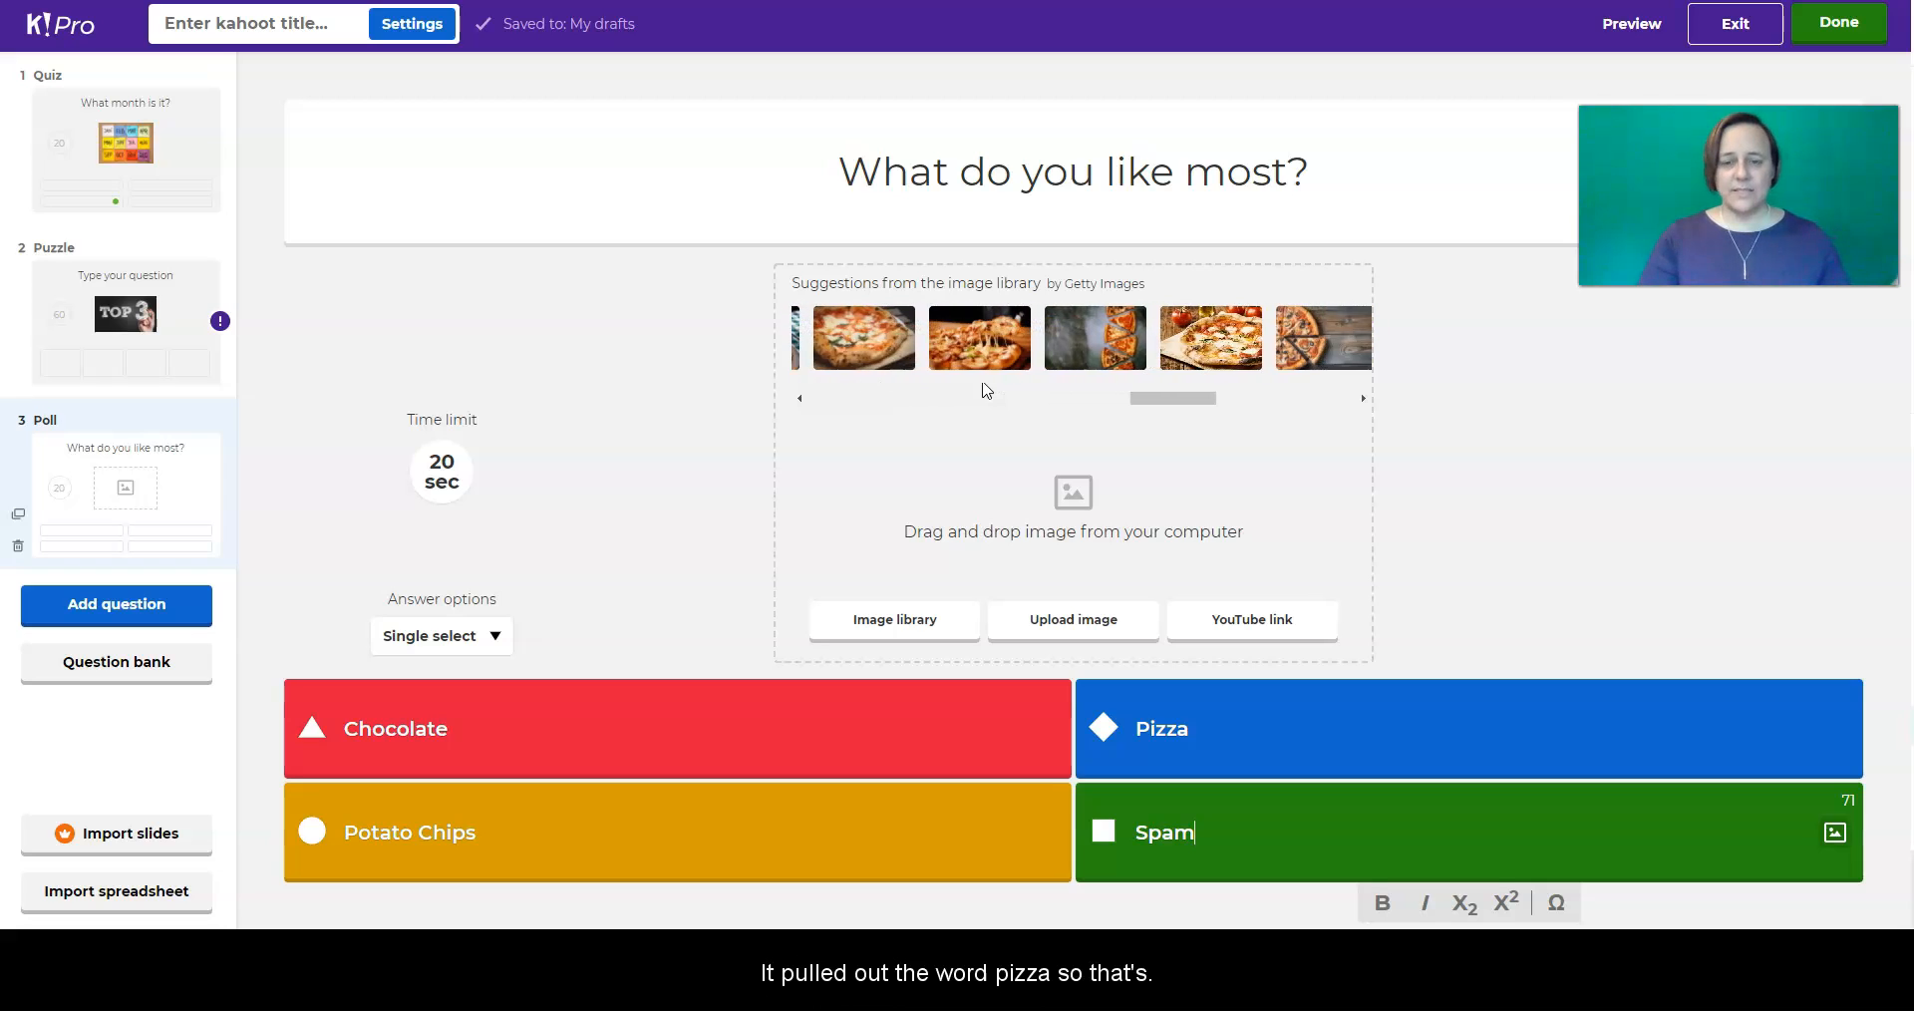
{"action": "scroll", "coordinate": [986, 389], "scroll_direction": "right", "scroll_amount": 2}
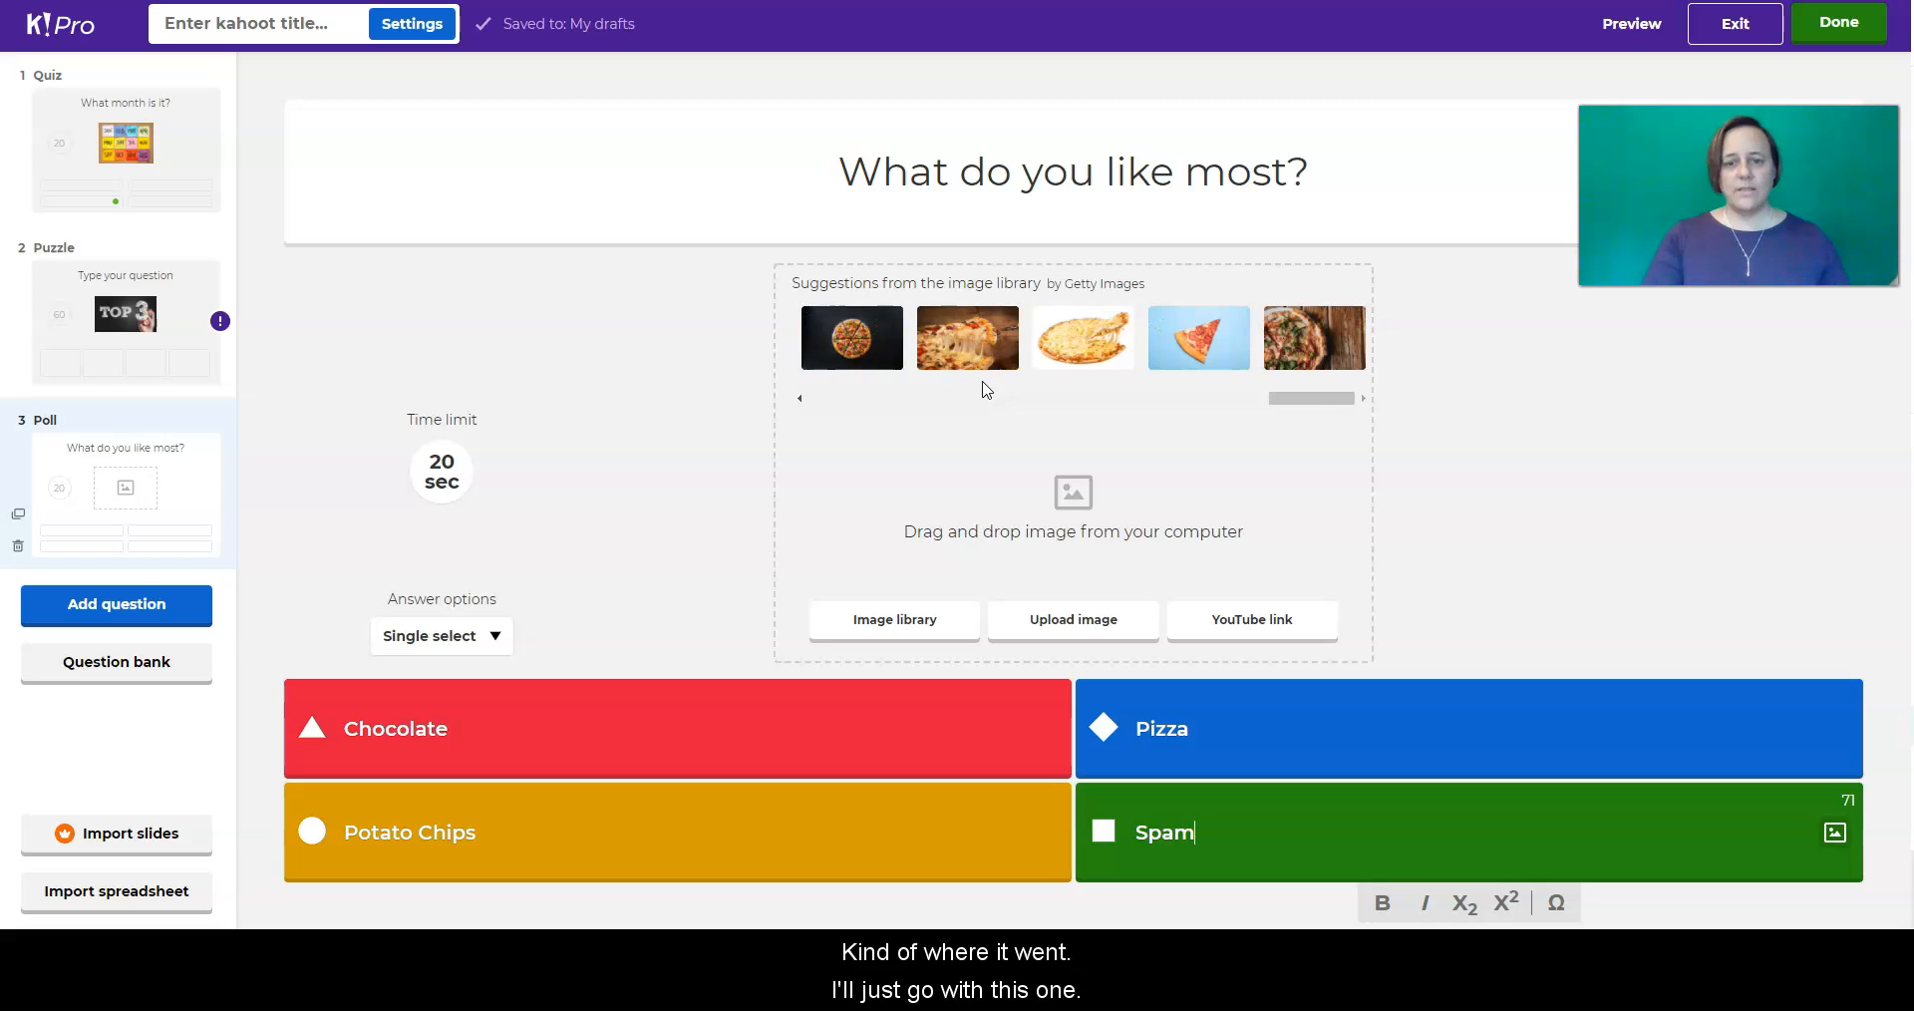
{"action": "left_click", "coordinate": [1176, 349]}
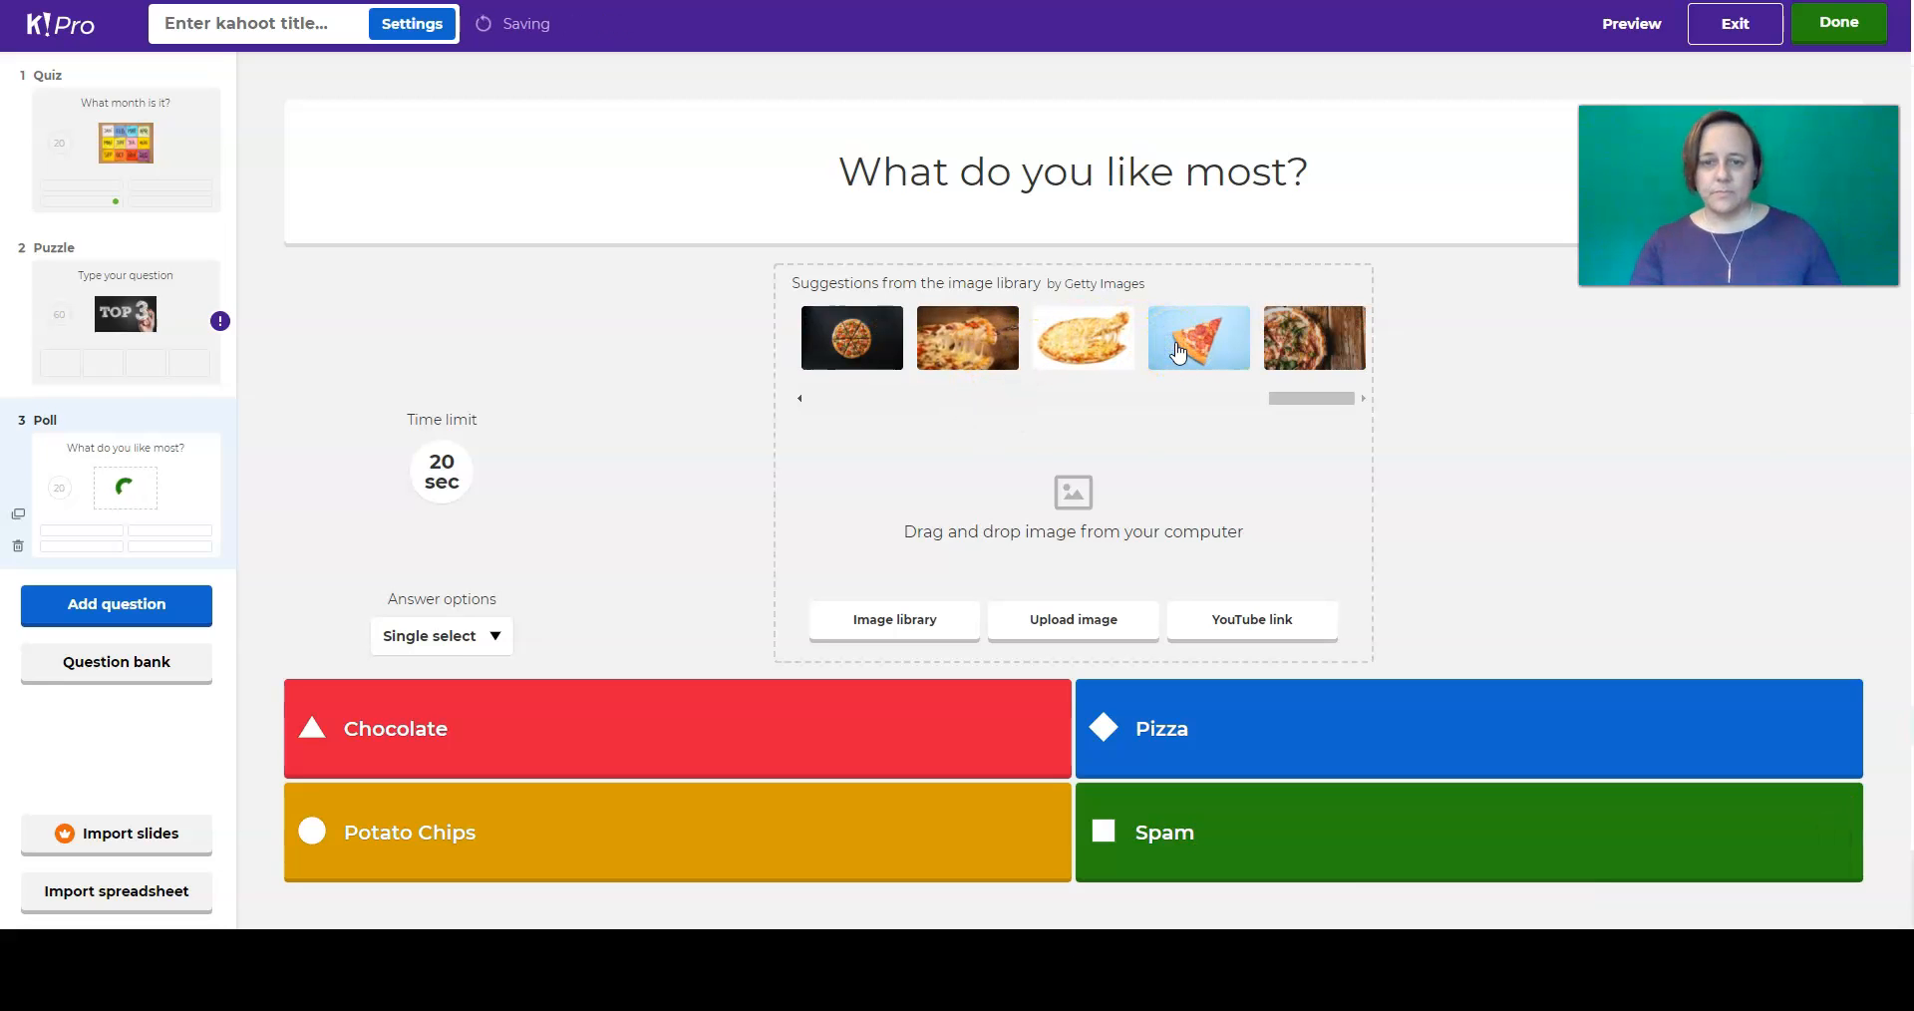
{"action": "left_click", "coordinate": [1687, 518]}
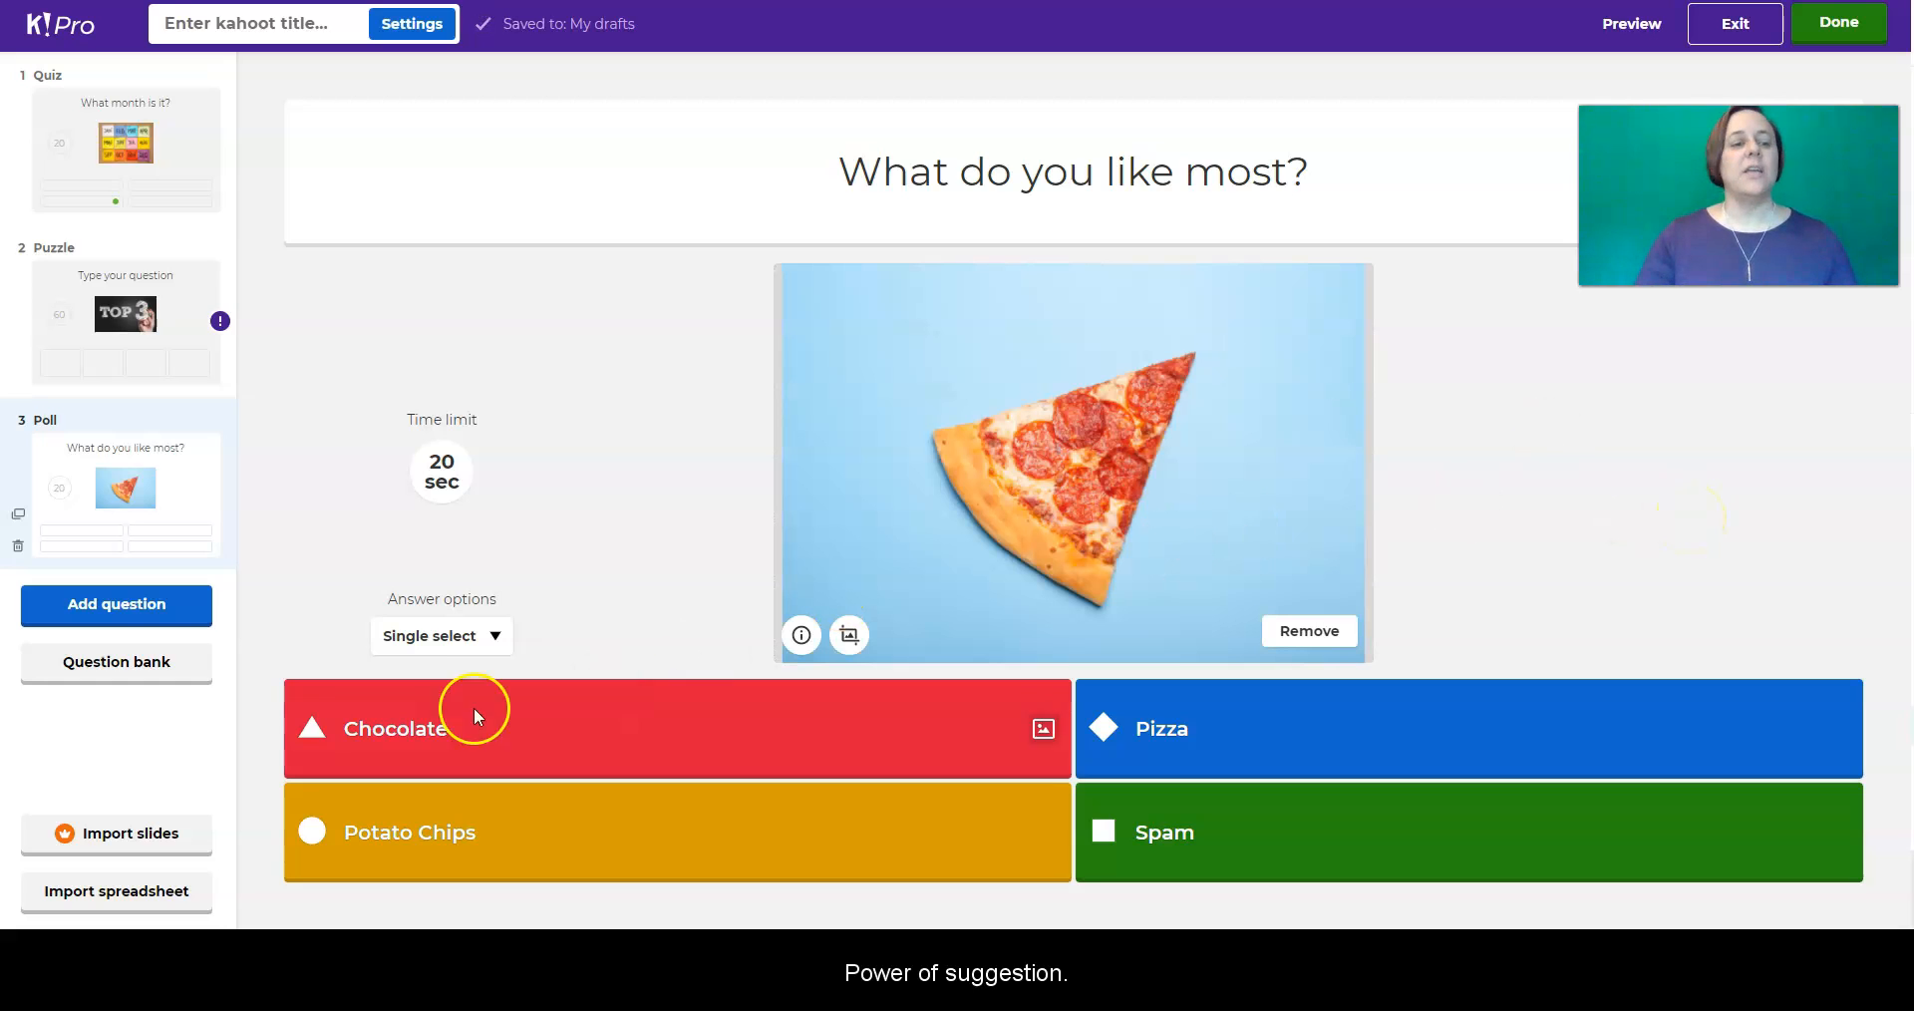
- Examine the slide options and the import of slides from a presentation, and close it without importing anything
{"action": "left_click", "coordinate": [118, 610]}
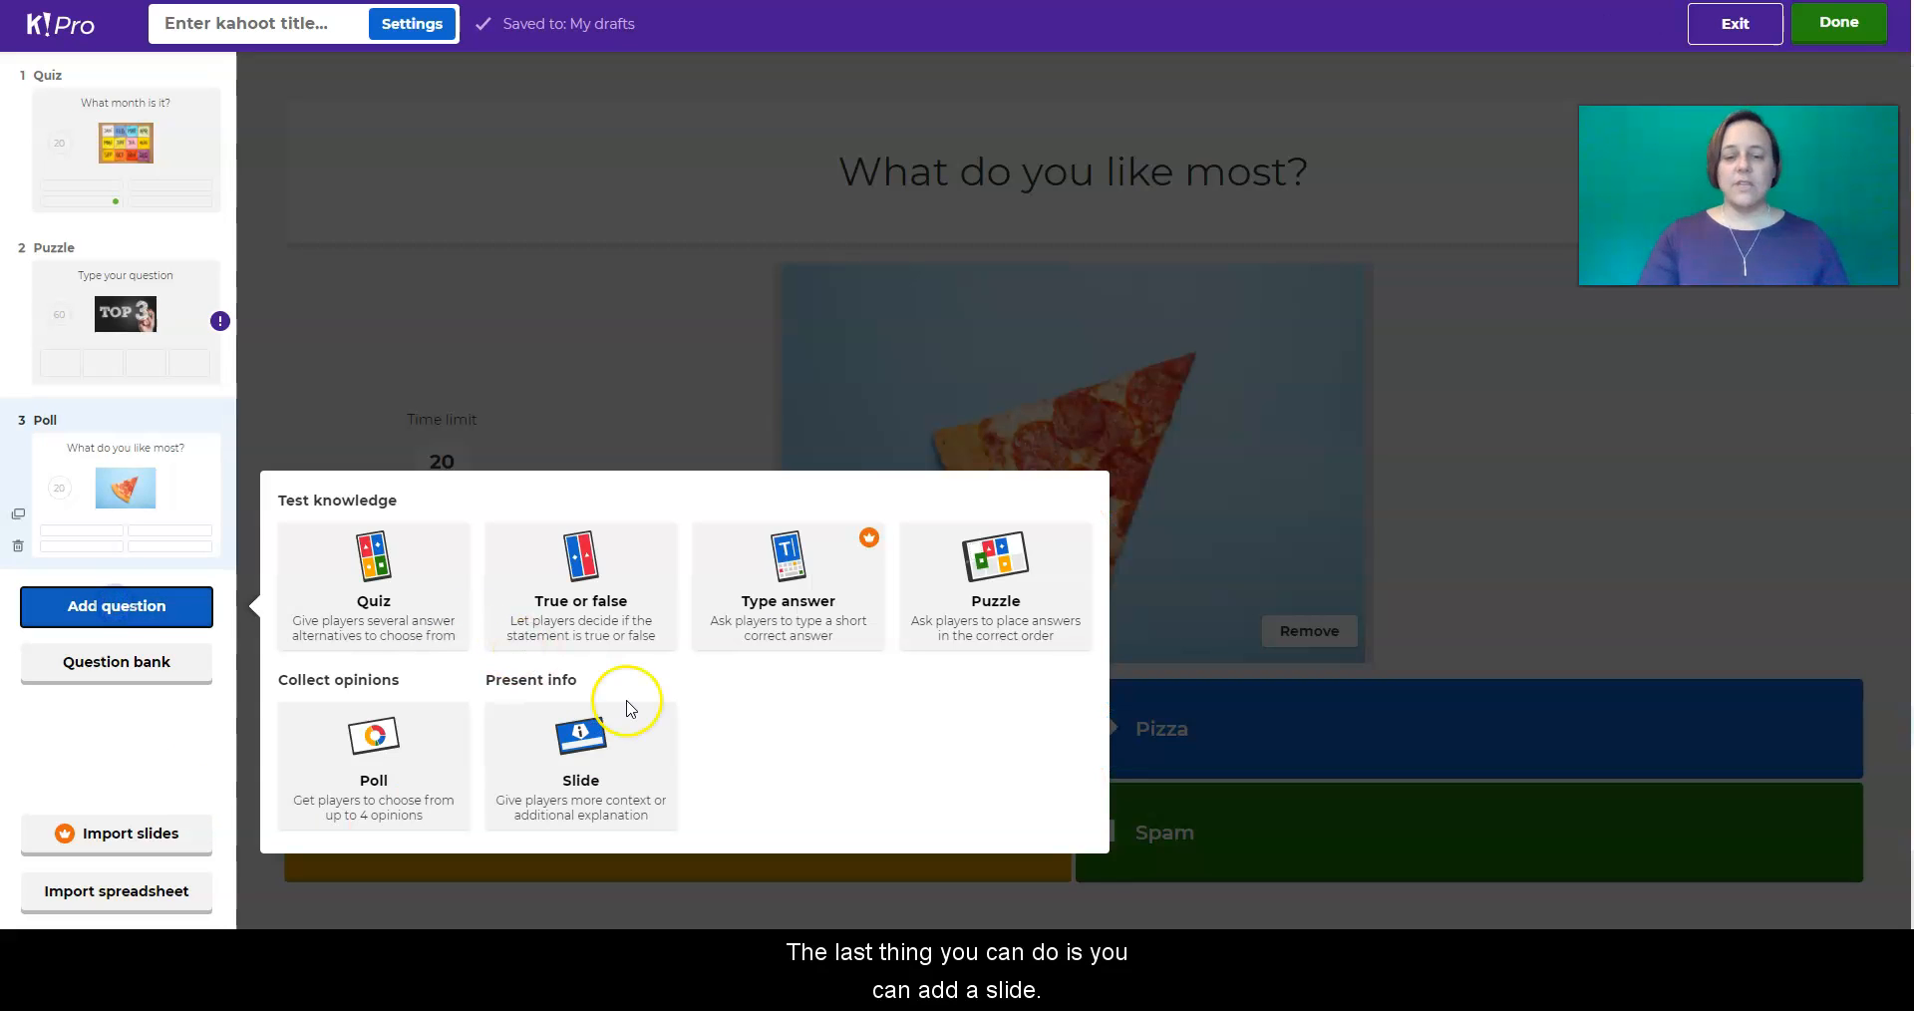
{"action": "left_click", "coordinate": [619, 787]}
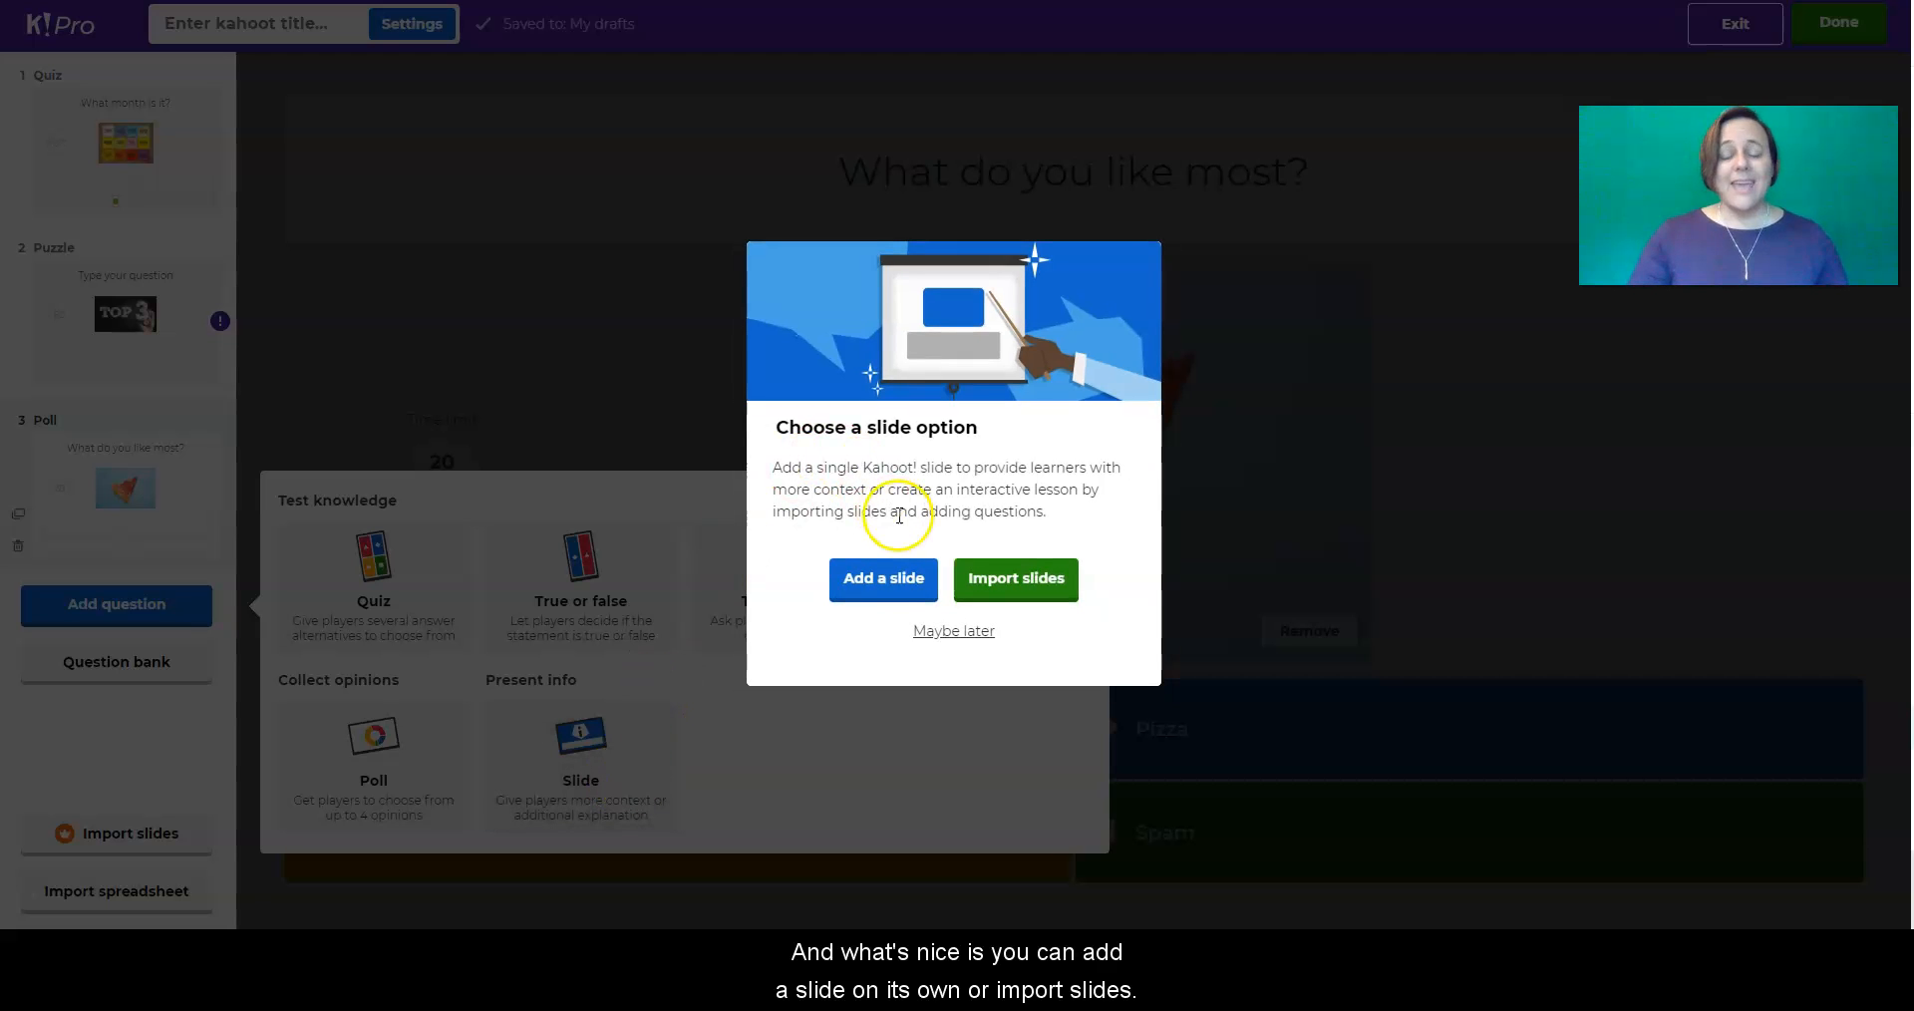
{"action": "left_click", "coordinate": [910, 590]}
{"action": "left_click", "coordinate": [1029, 588]}
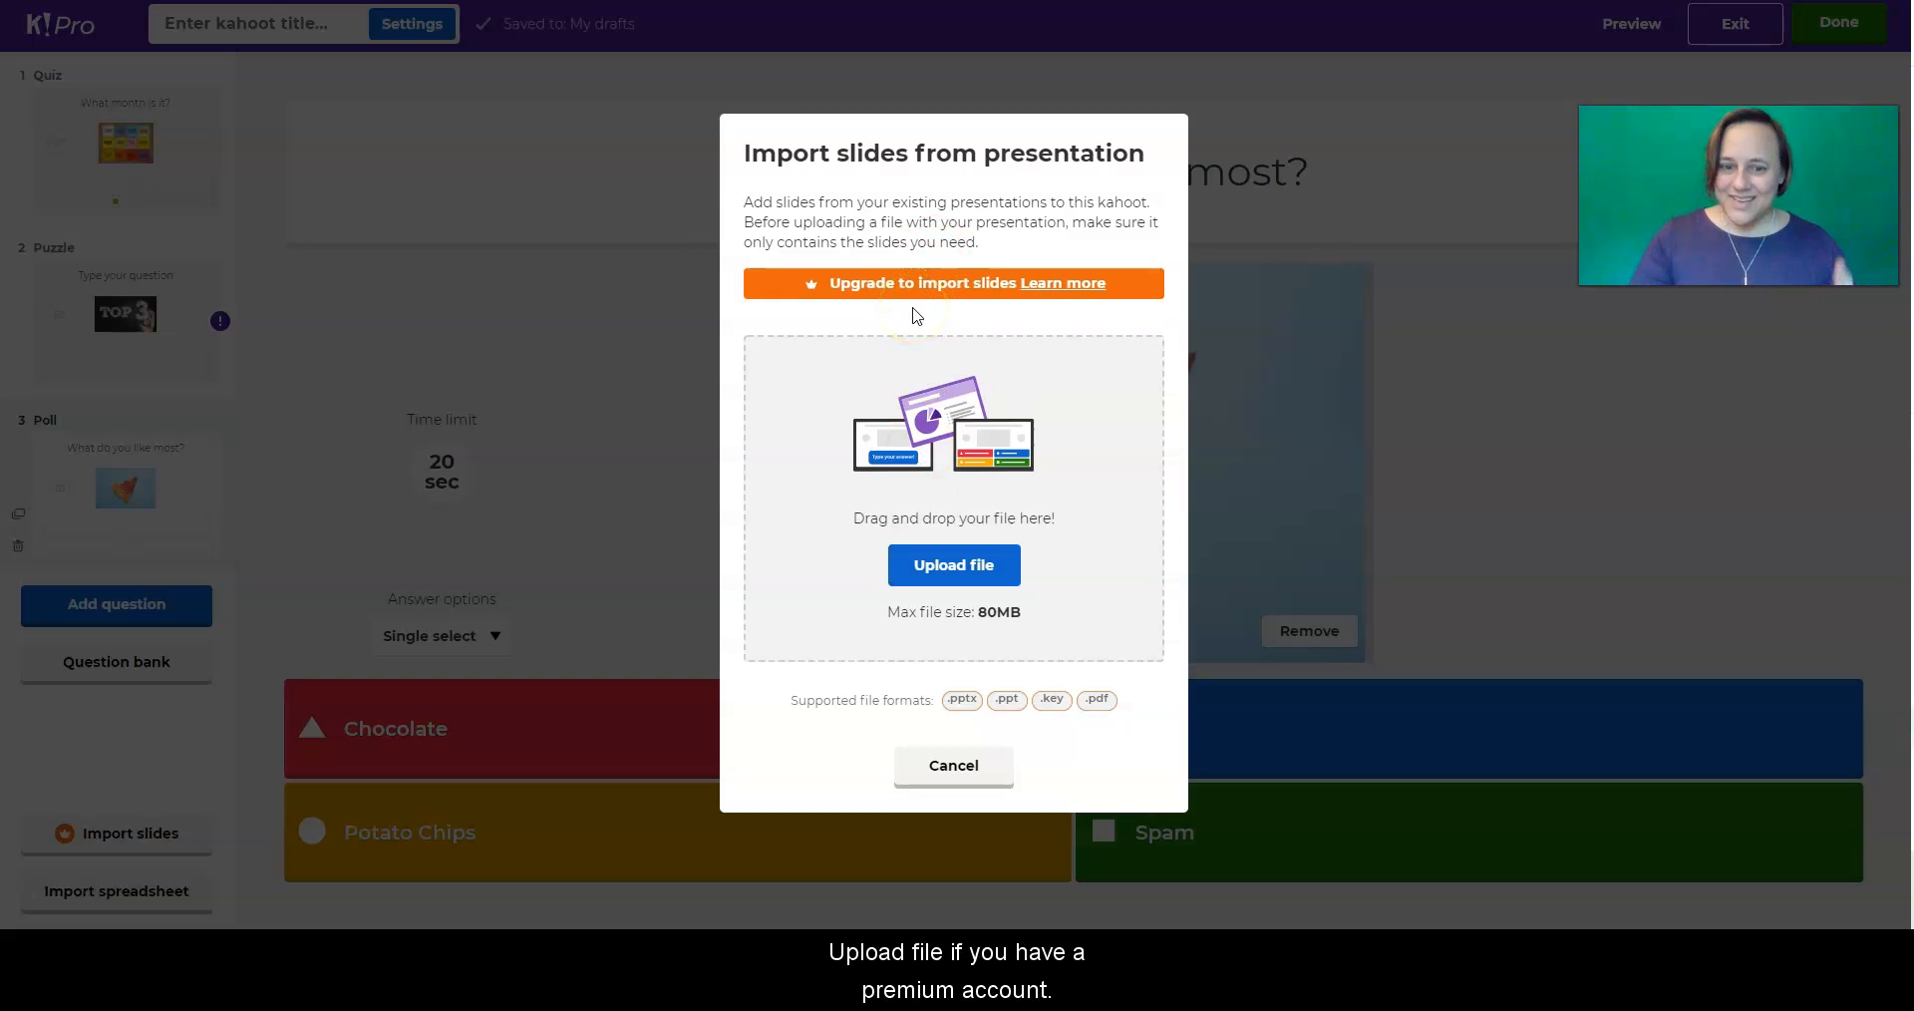
{"action": "left_click", "coordinate": [910, 770]}
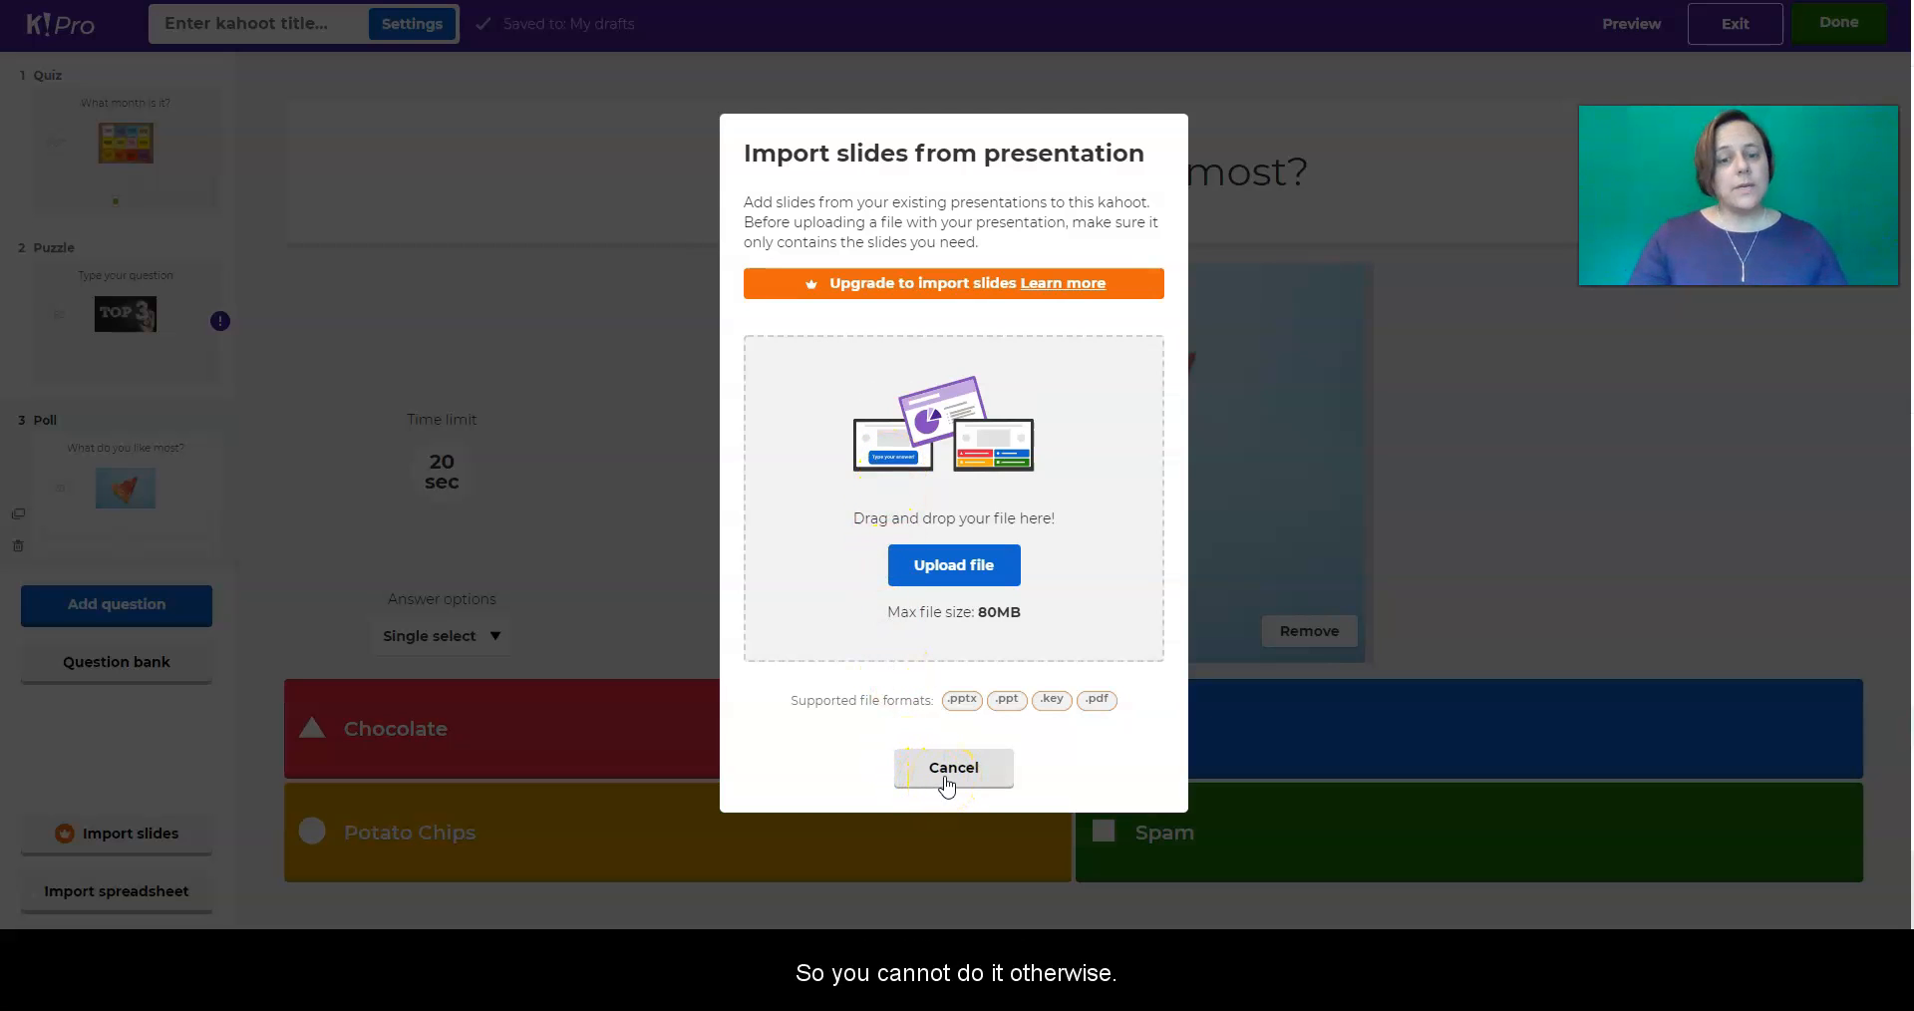
{"action": "left_click", "coordinate": [945, 778]}
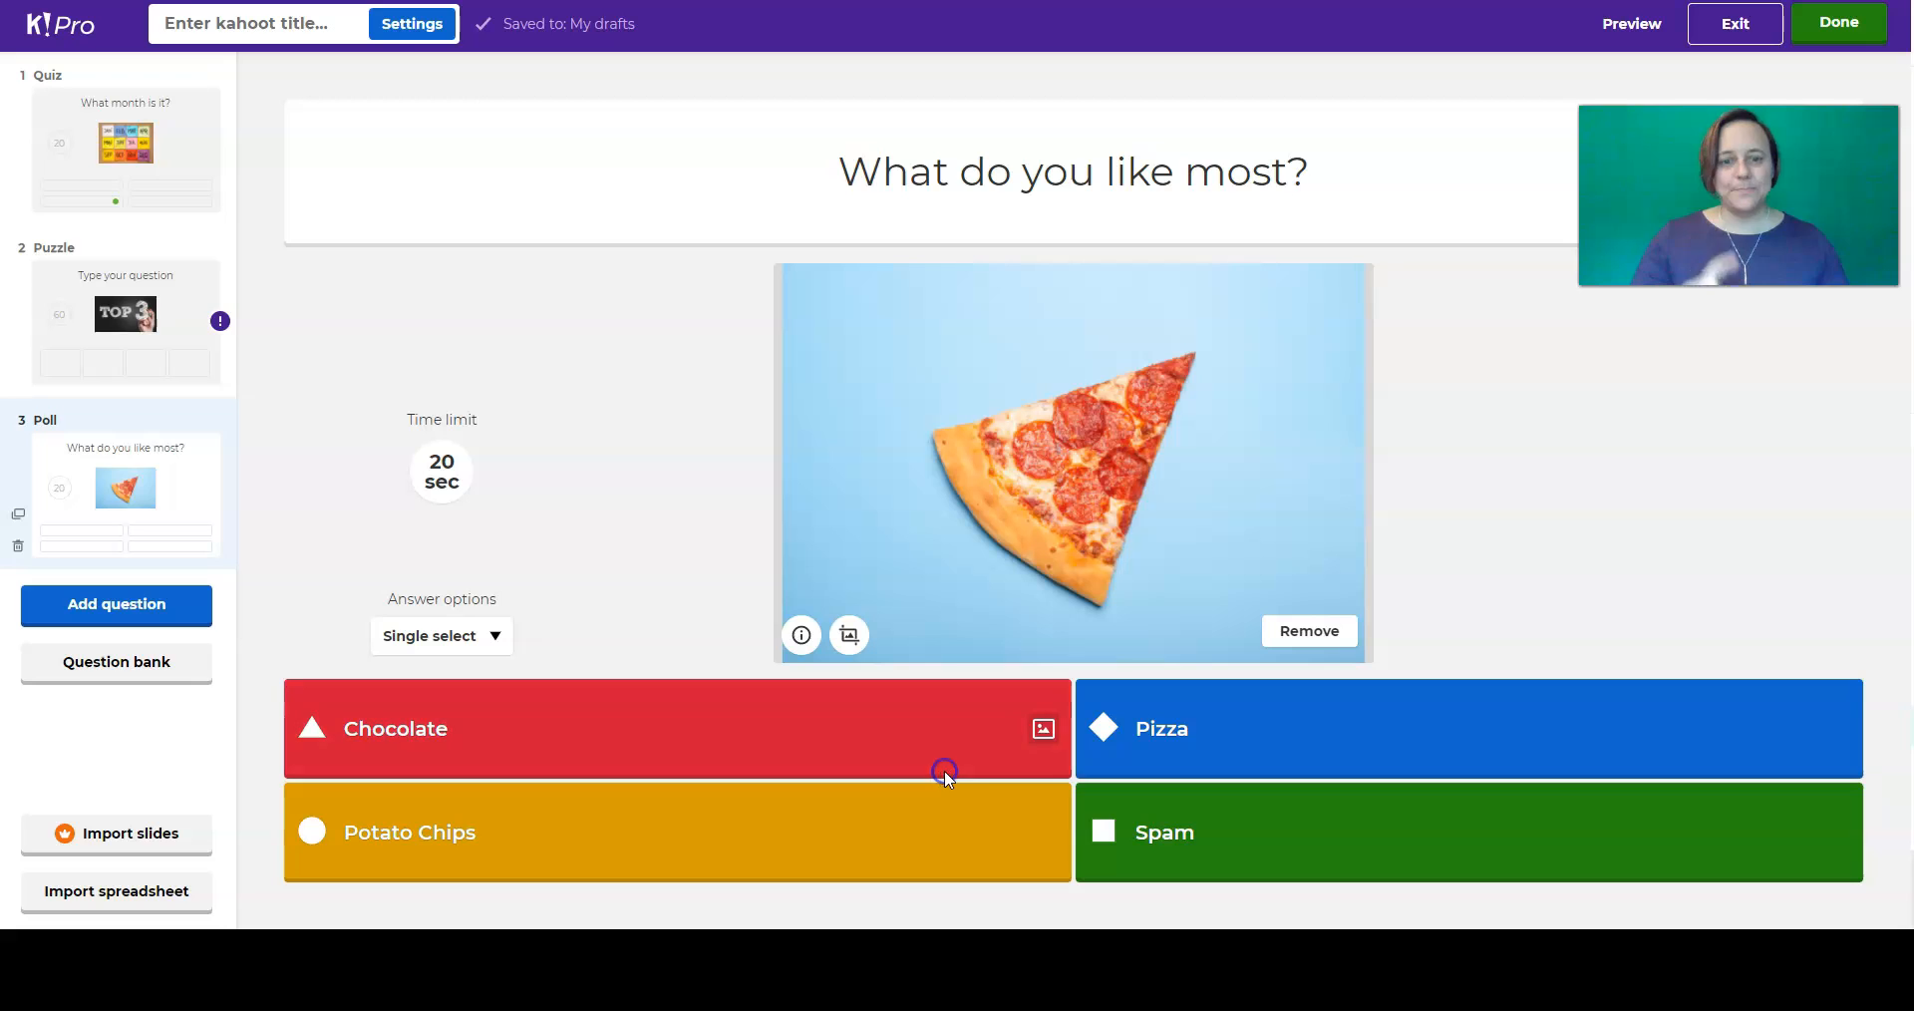
- Add a single slide and upload "the kiss warmup" as its image from the "Sp. 4_5 Planning 2020-2021" folder inside "Backgrounds"
{"action": "left_click", "coordinate": [123, 612]}
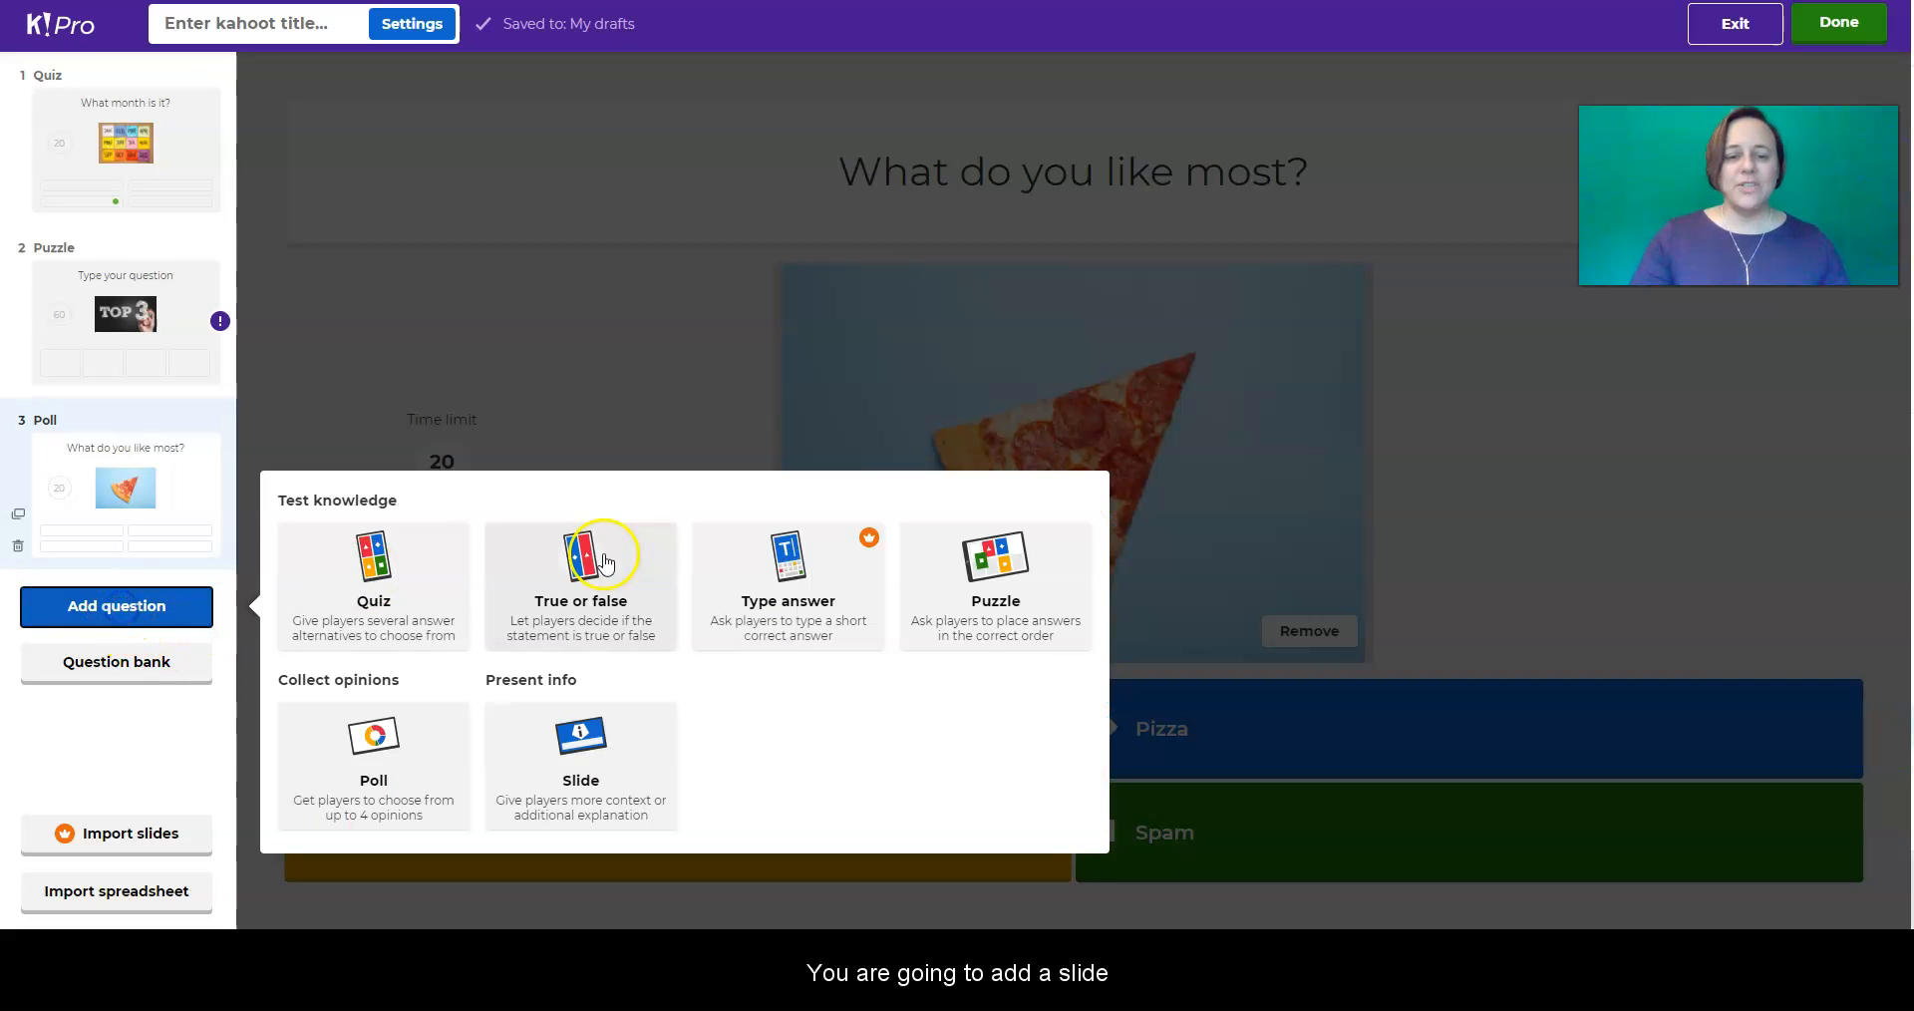
{"action": "left_click", "coordinate": [543, 750]}
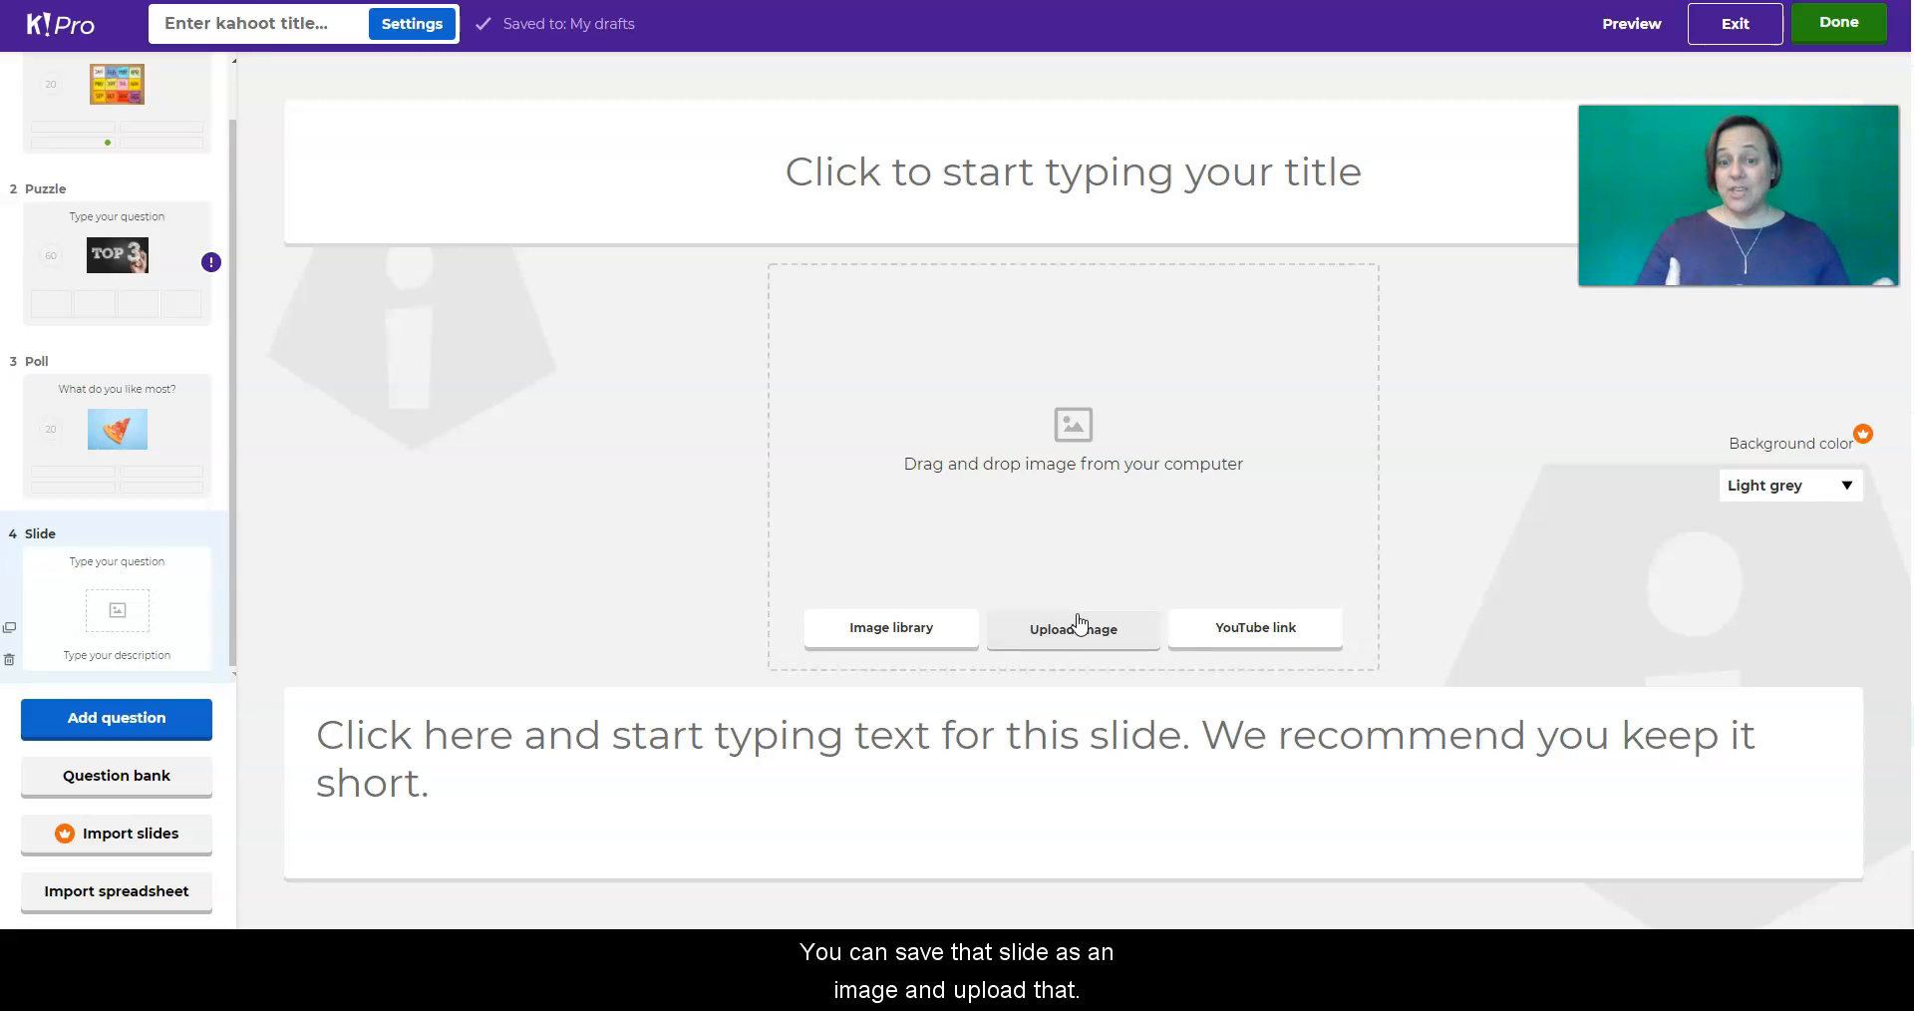
{"action": "left_click", "coordinate": [1079, 646]}
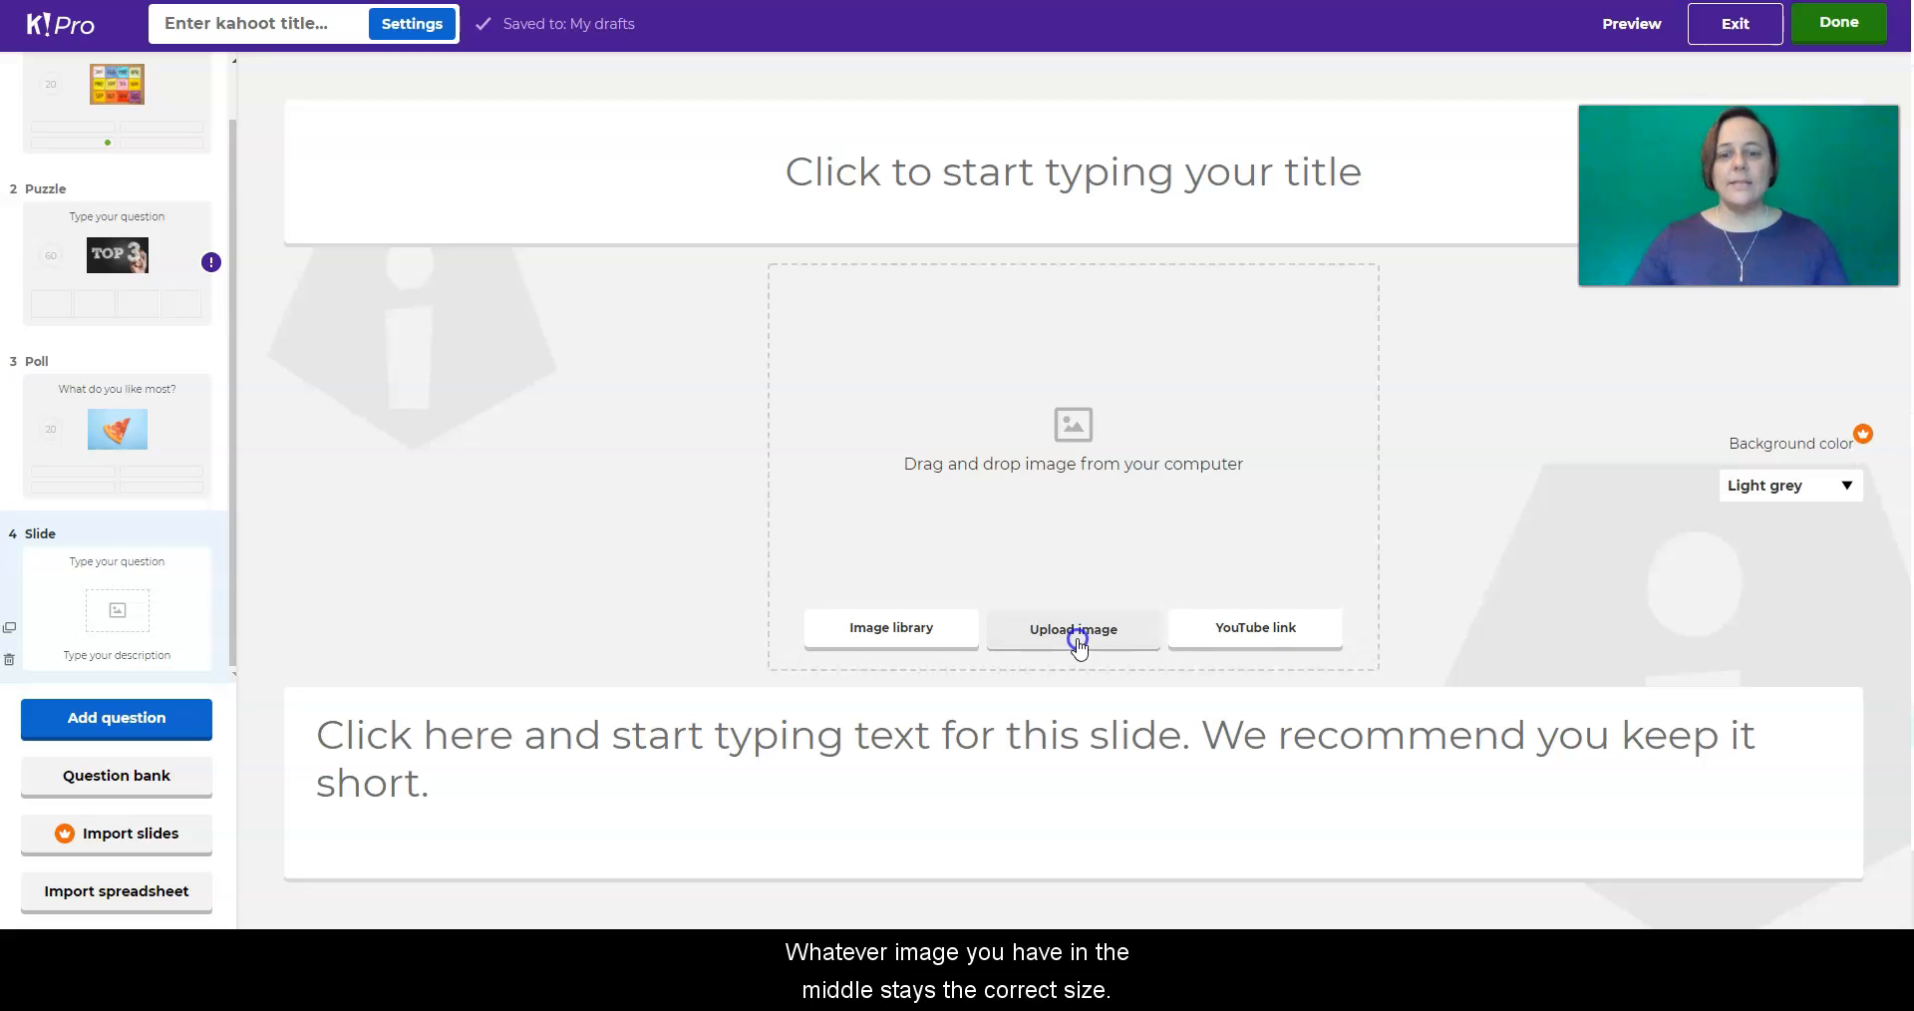
{"action": "left_click", "coordinate": [1076, 638]}
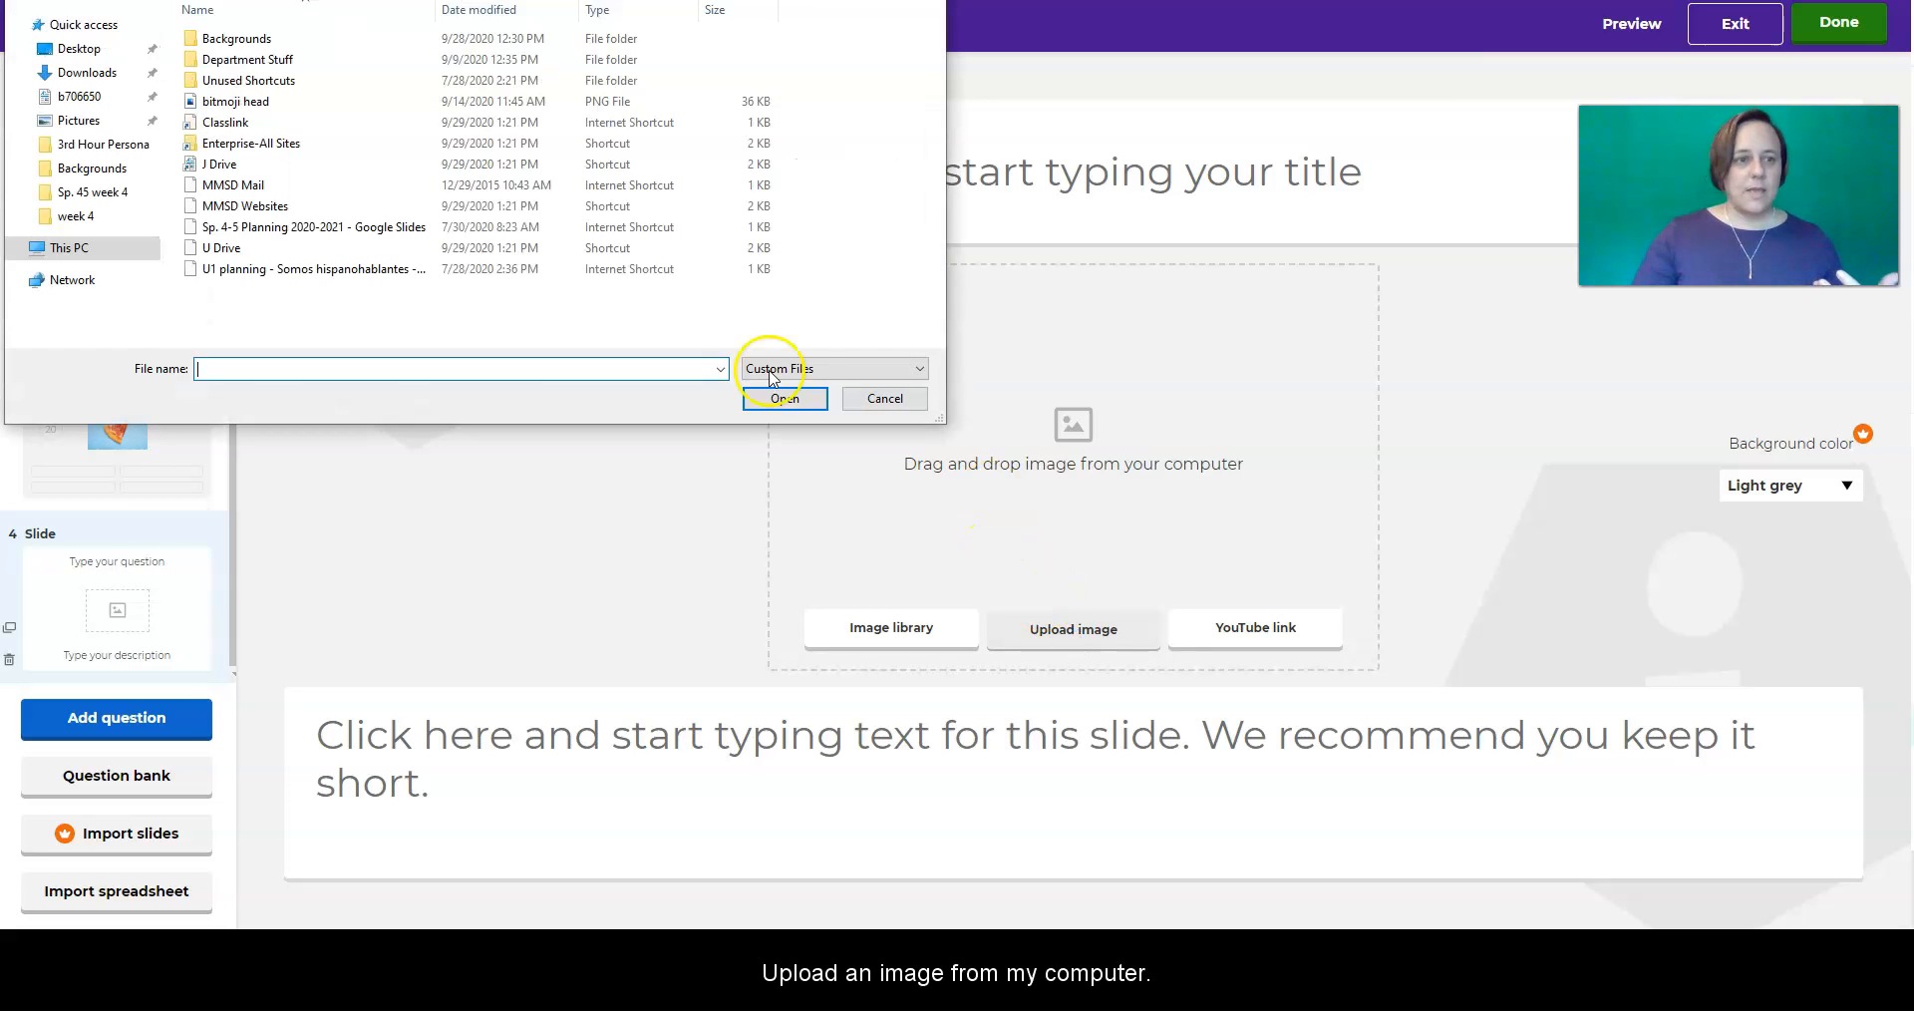
{"action": "left_click", "coordinate": [250, 40]}
{"action": "double_click", "coordinate": [251, 42]}
{"action": "left_click", "coordinate": [477, 184]}
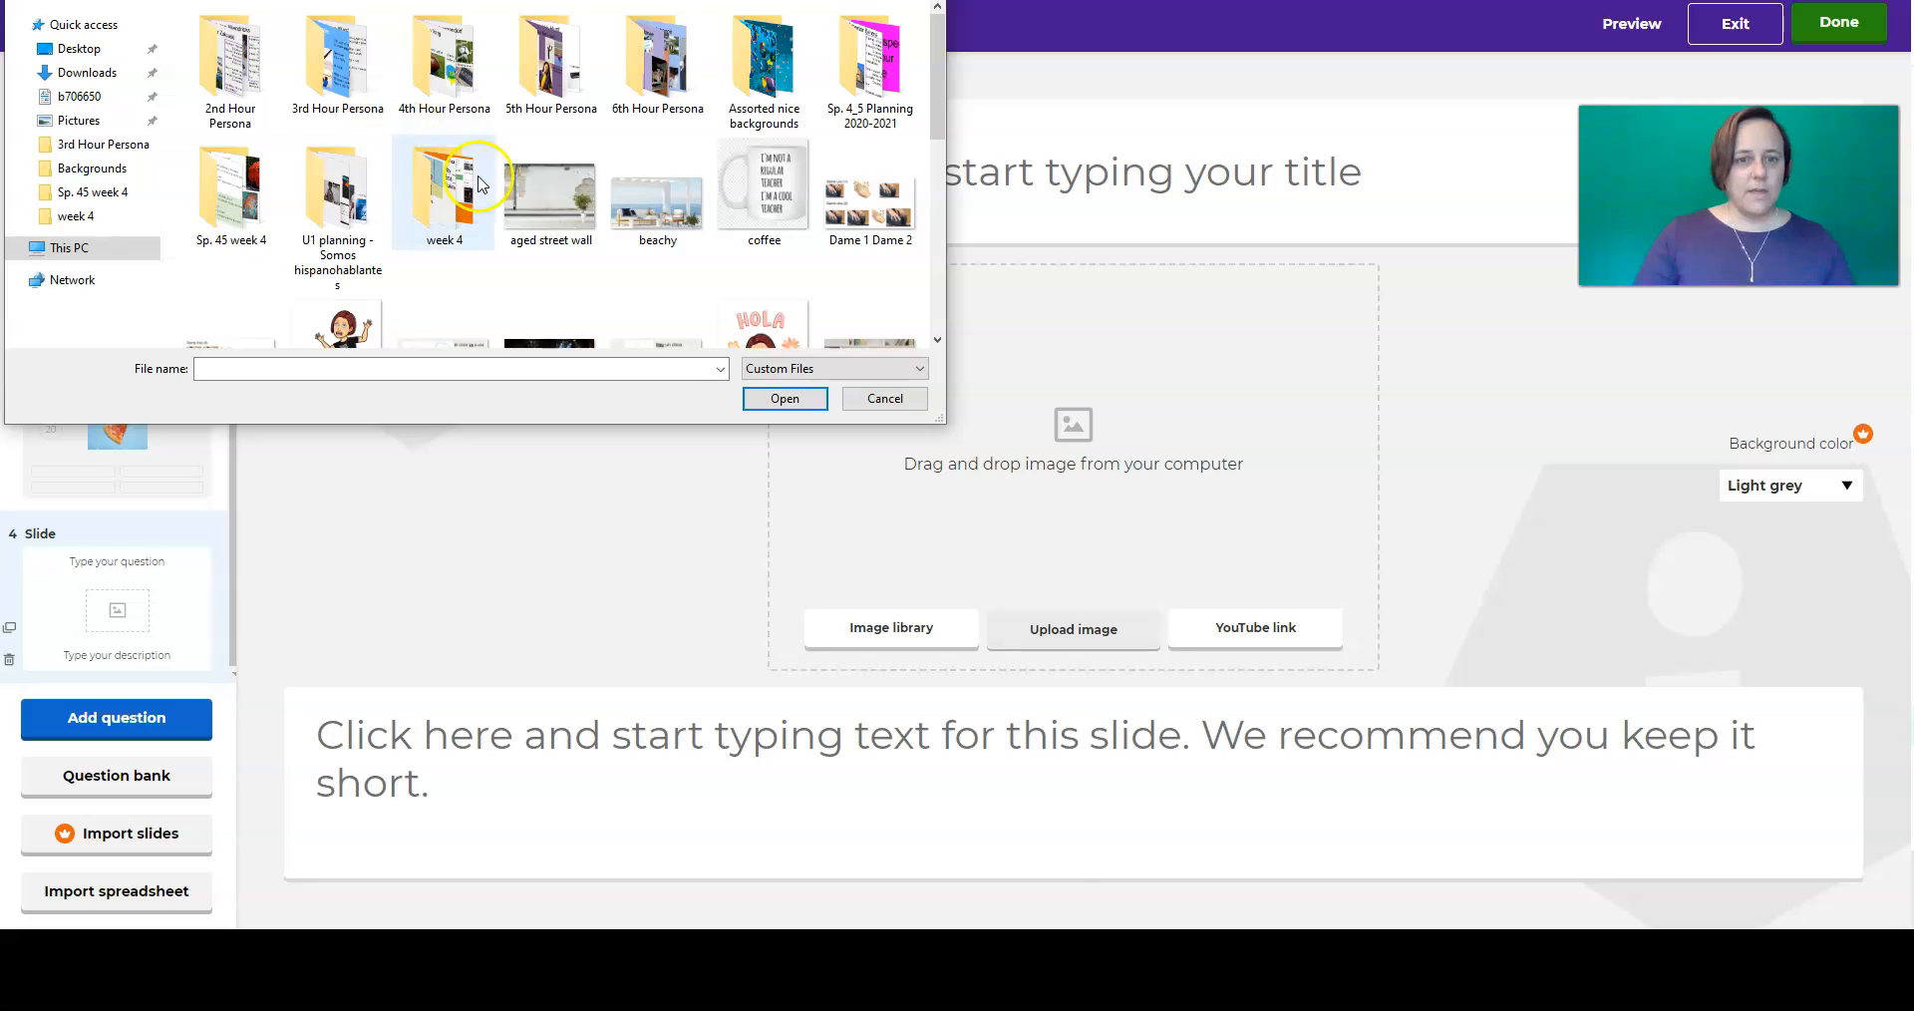
{"action": "left_click", "coordinate": [650, 224]}
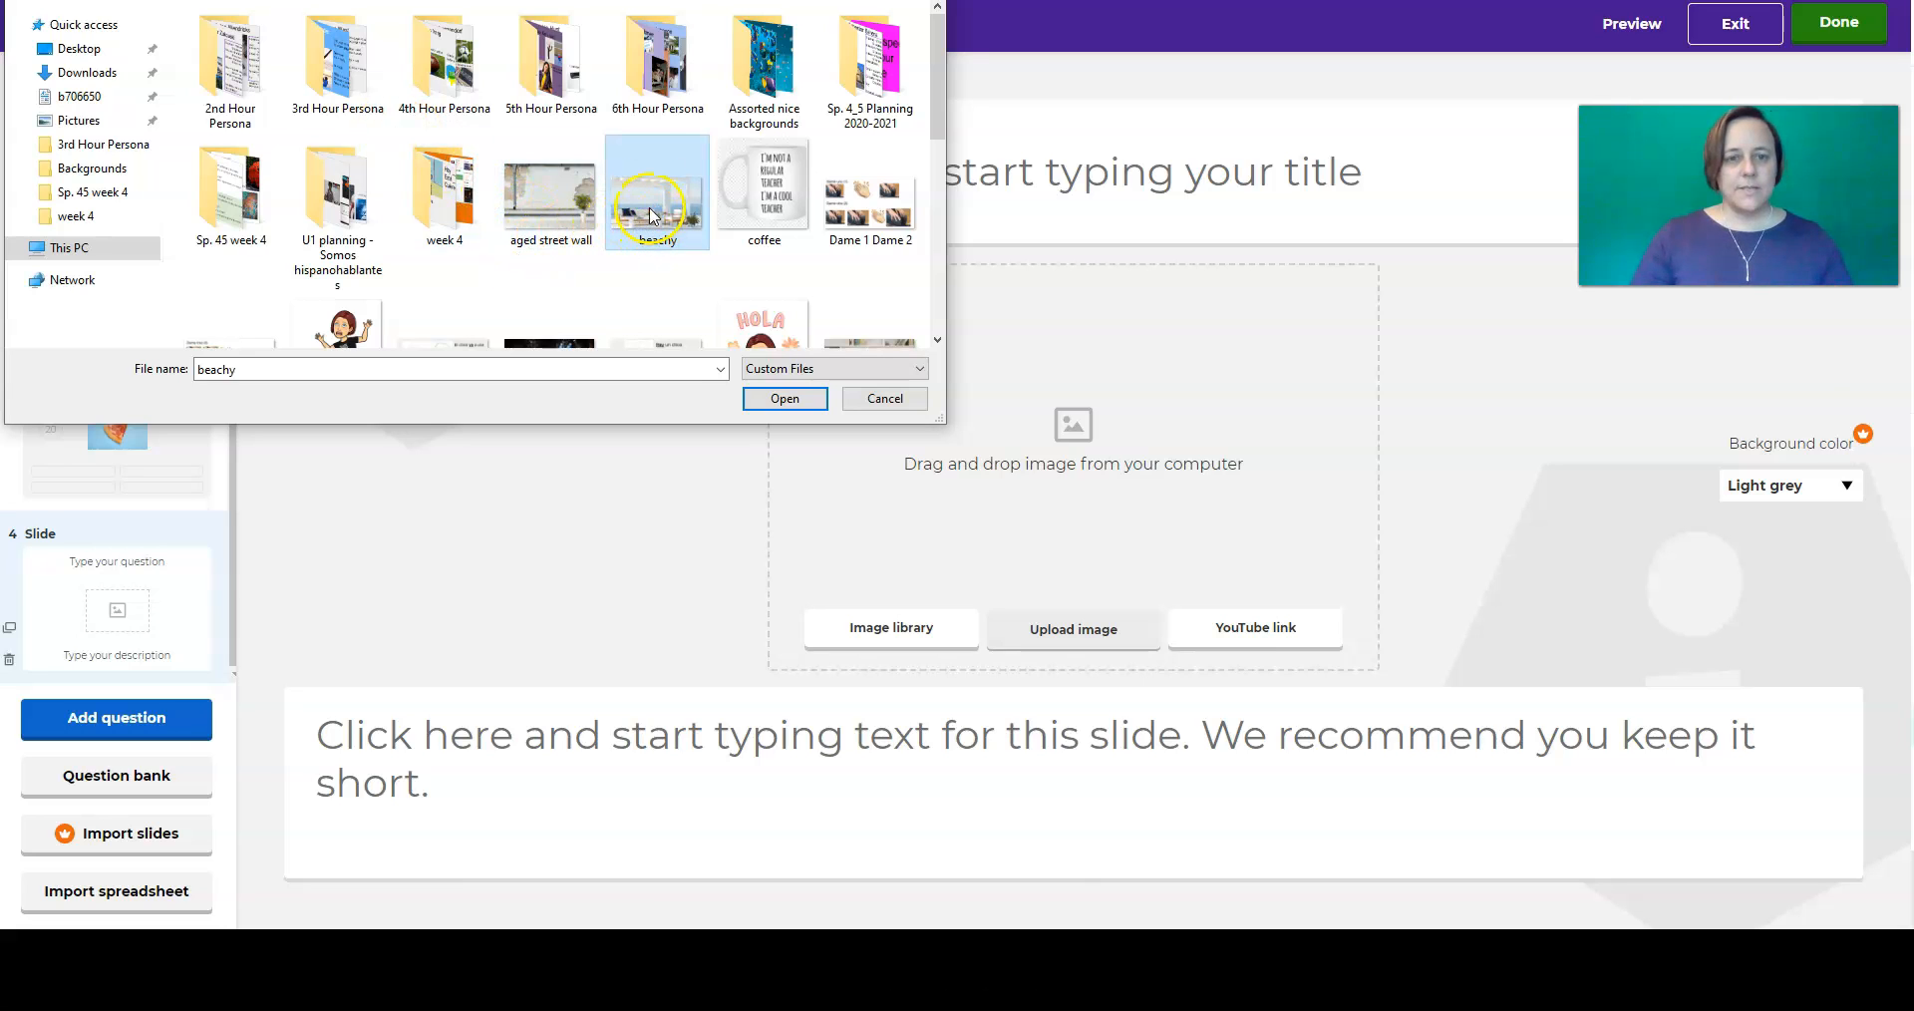
{"action": "double_click", "coordinate": [871, 70]}
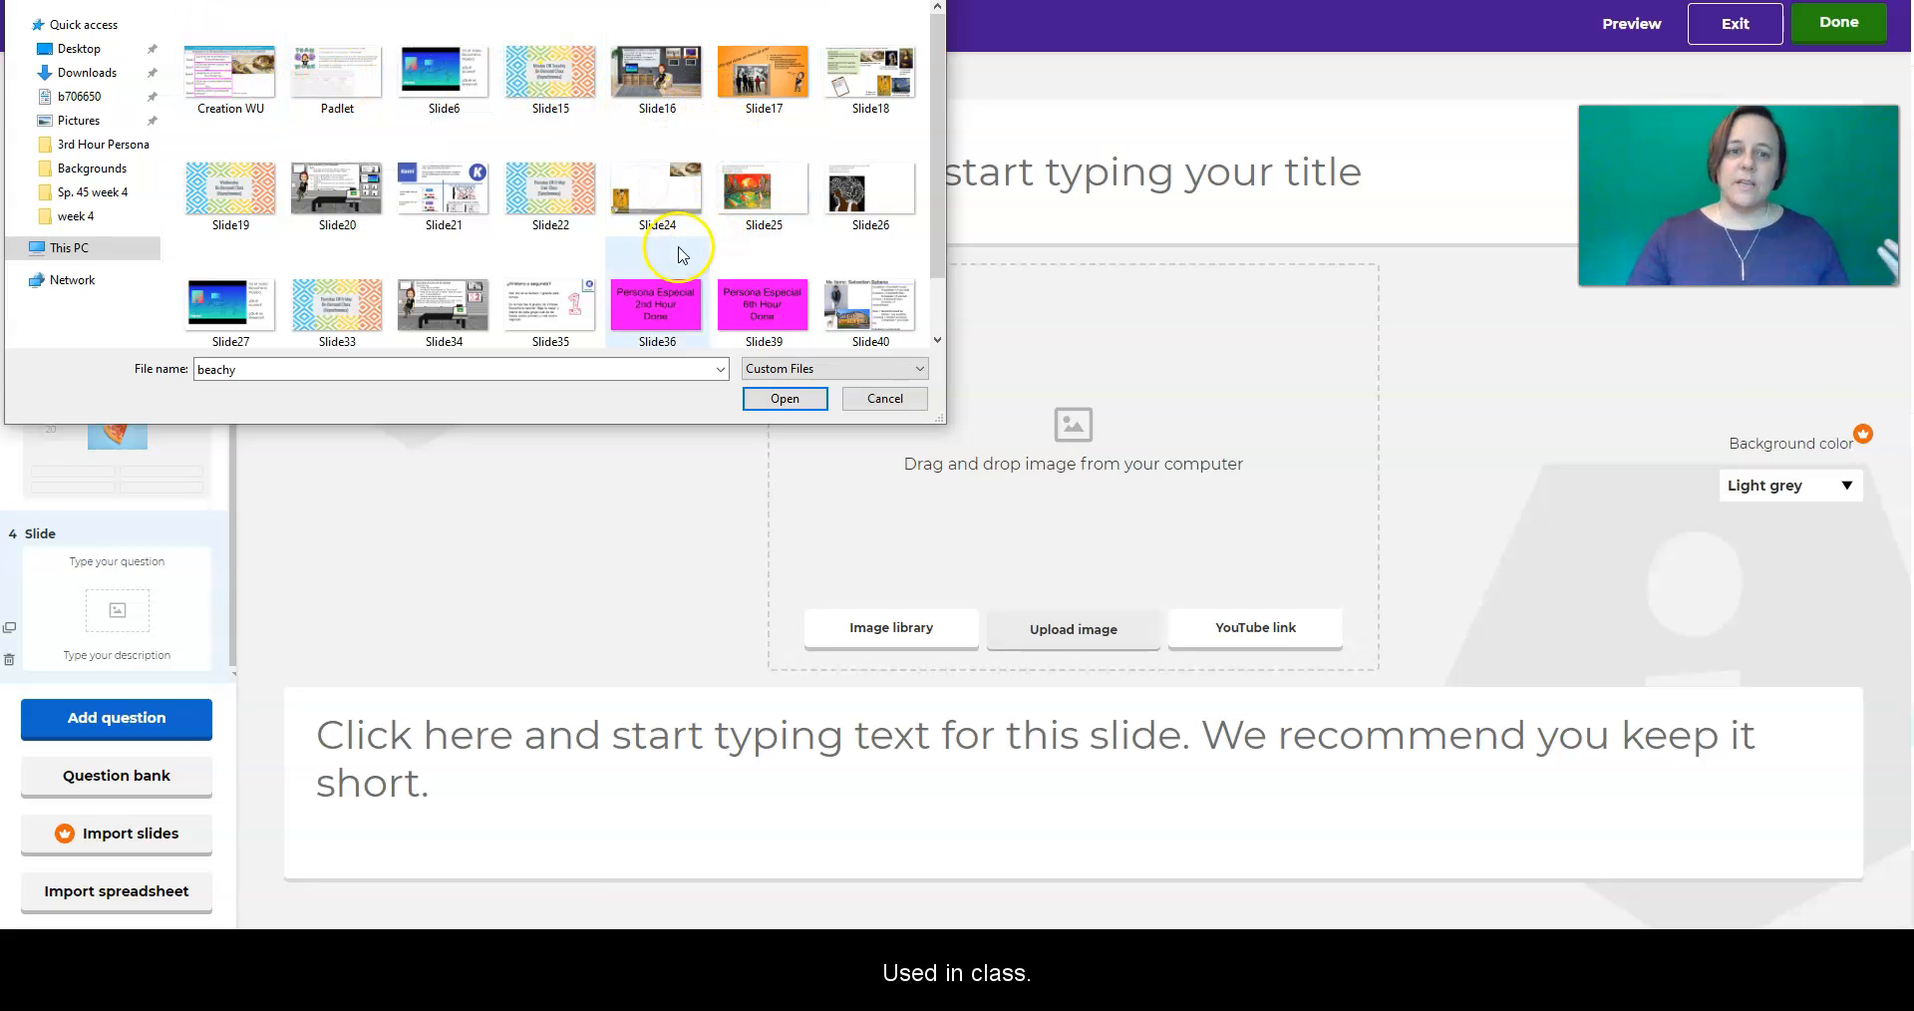
{"action": "scroll", "coordinate": [470, 257], "scroll_direction": "down", "scroll_amount": 1}
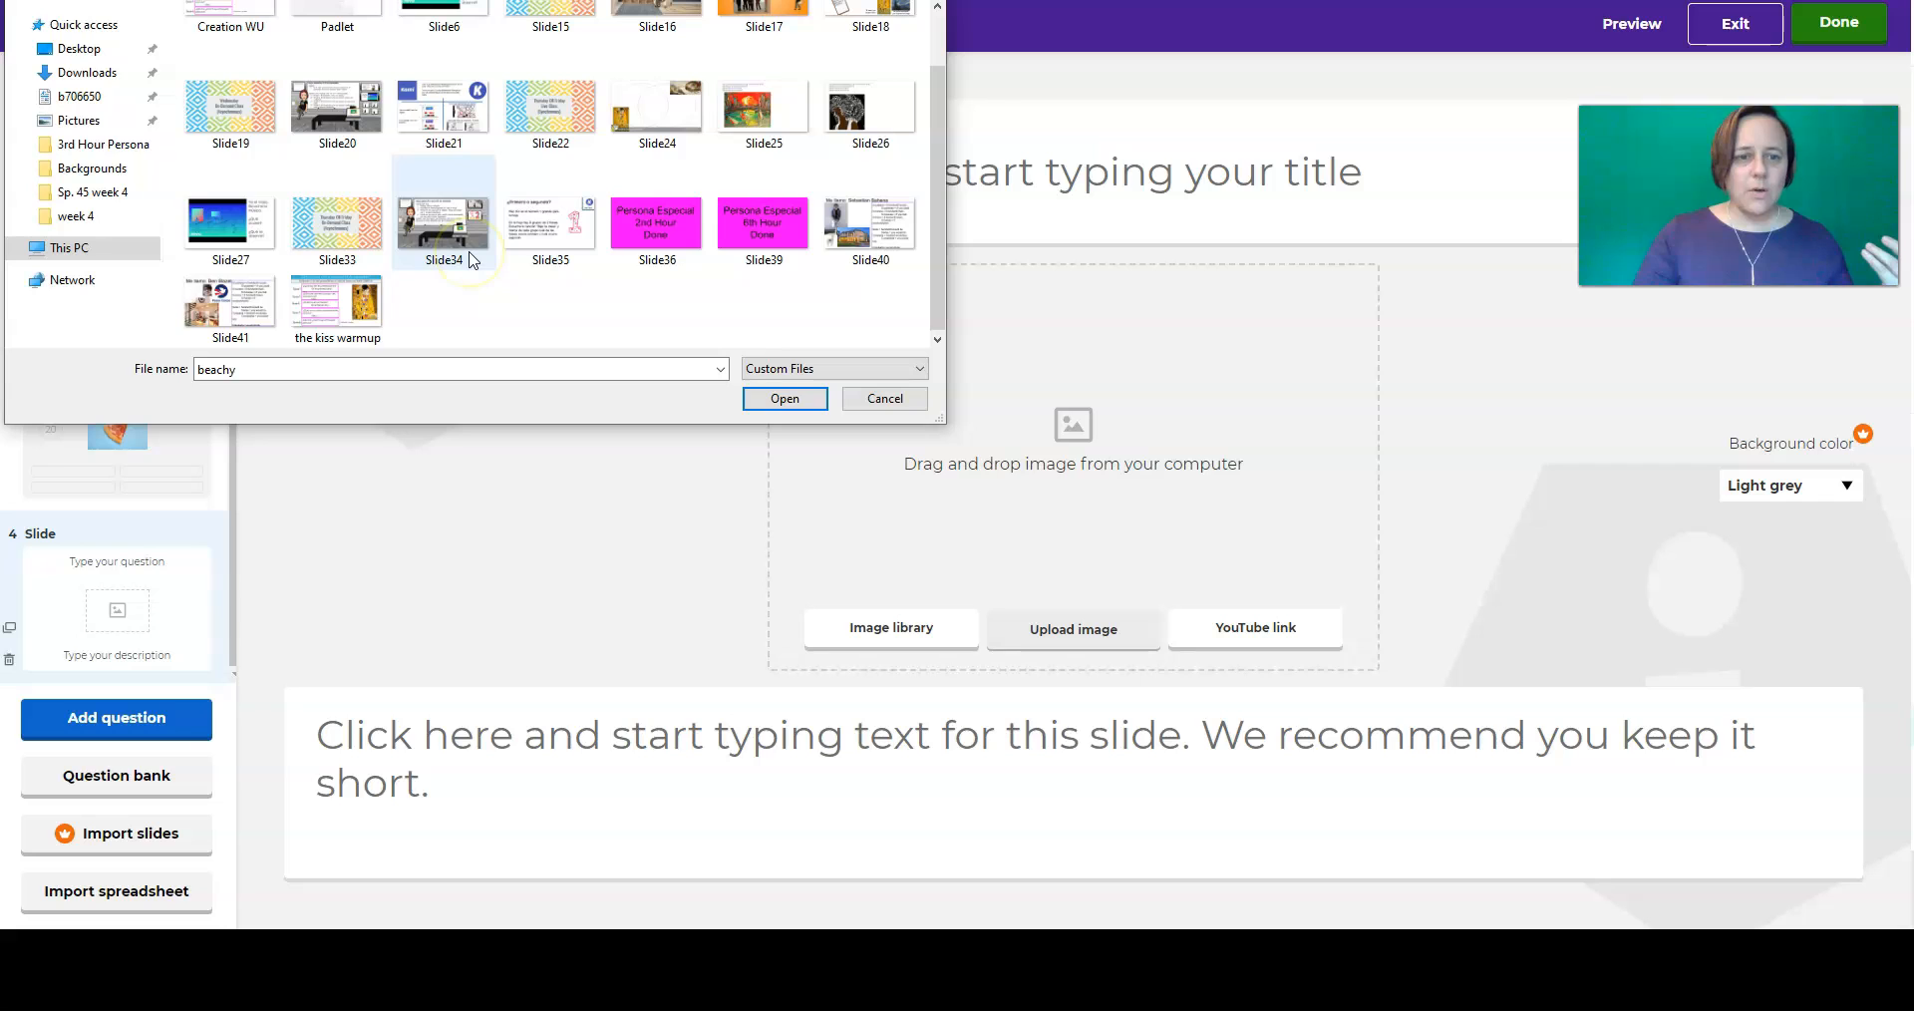
{"action": "left_click", "coordinate": [344, 311]}
{"action": "left_click", "coordinate": [757, 399]}
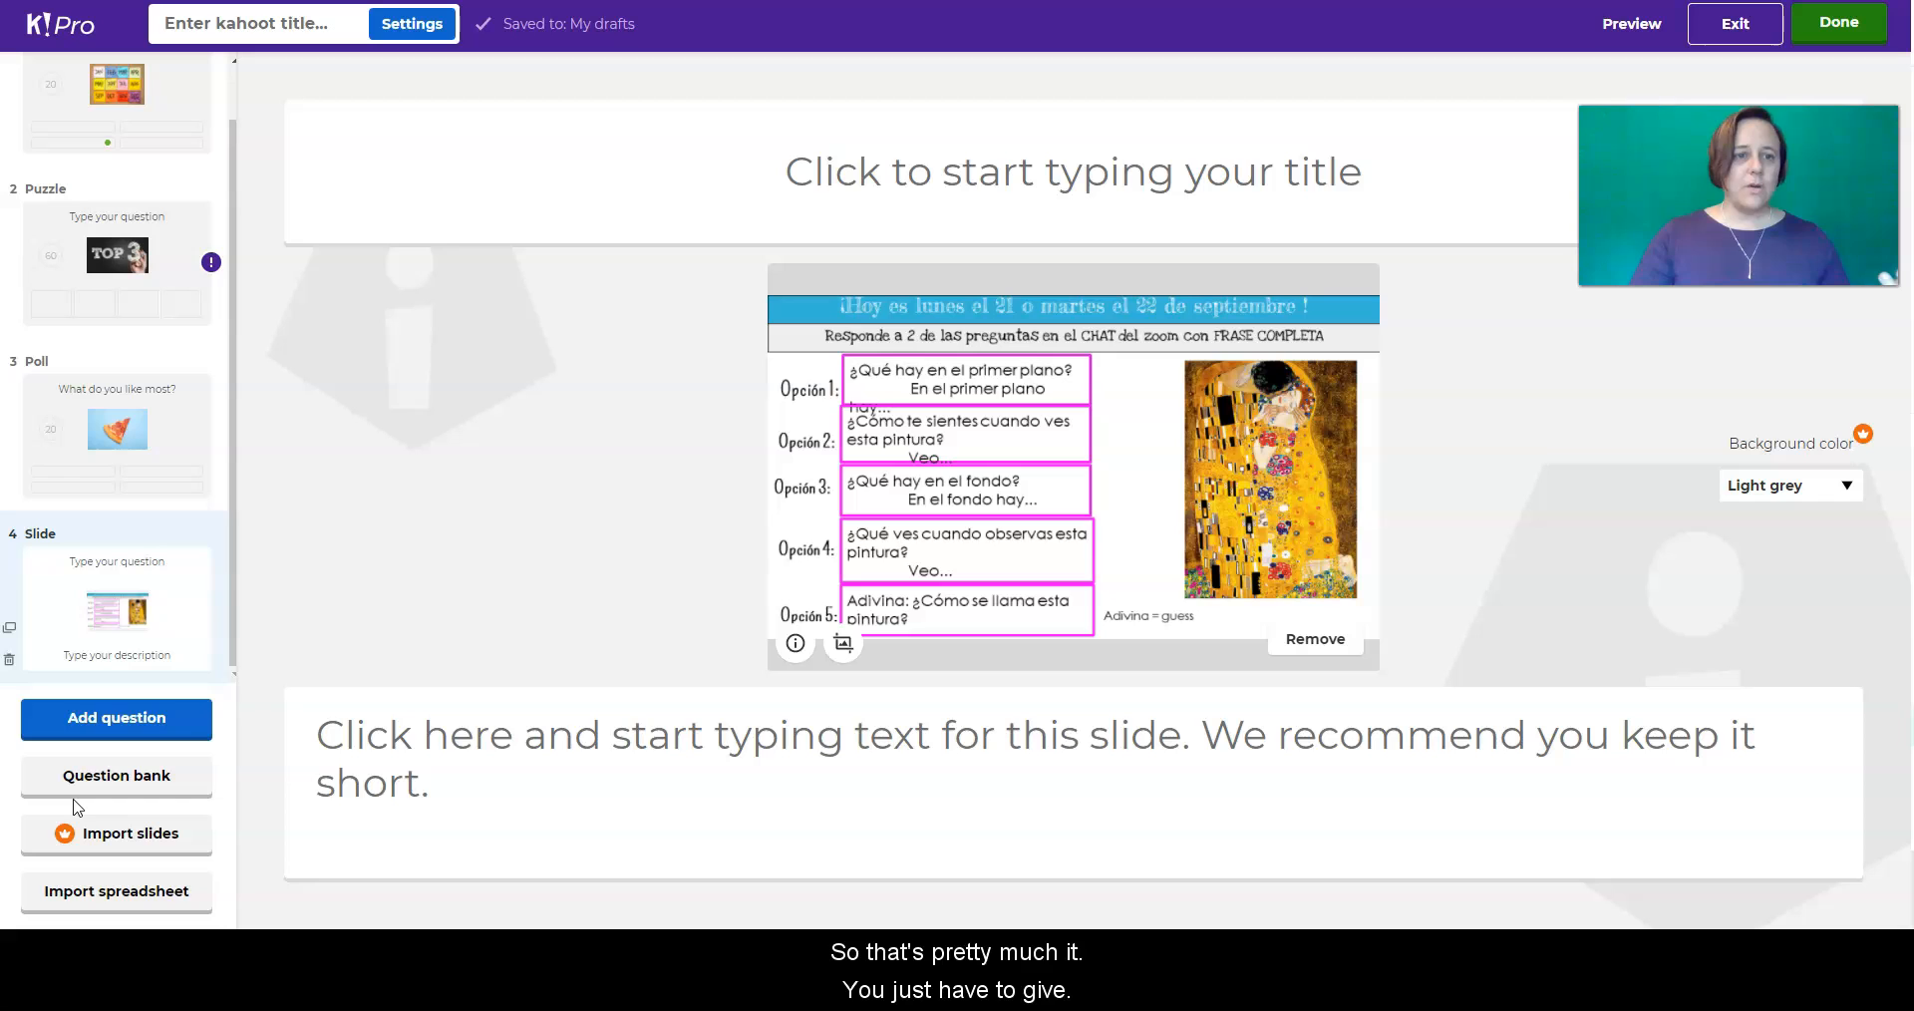
- Give the kahoot the title "Test" and the description "This is a test"
{"action": "left_click", "coordinate": [201, 27]}
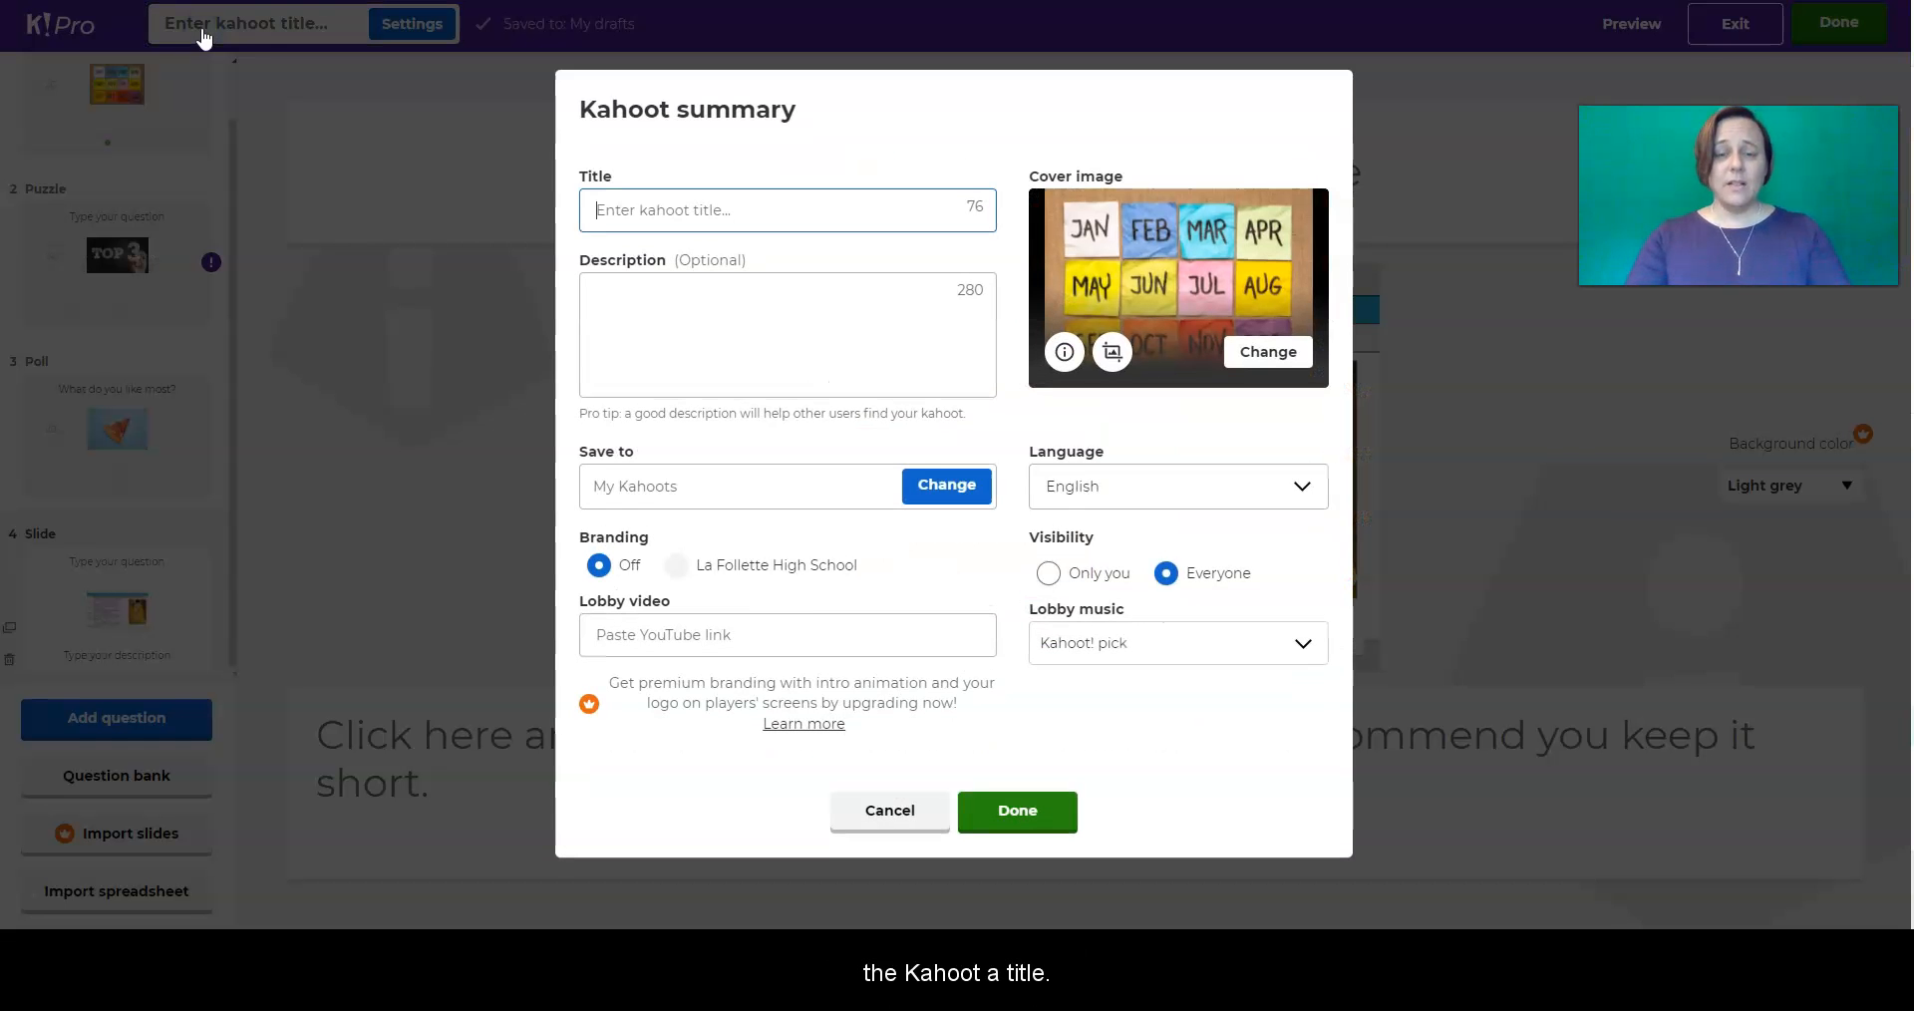
{"action": "type", "text": "Test"}
{"action": "key", "text": "Tab"}
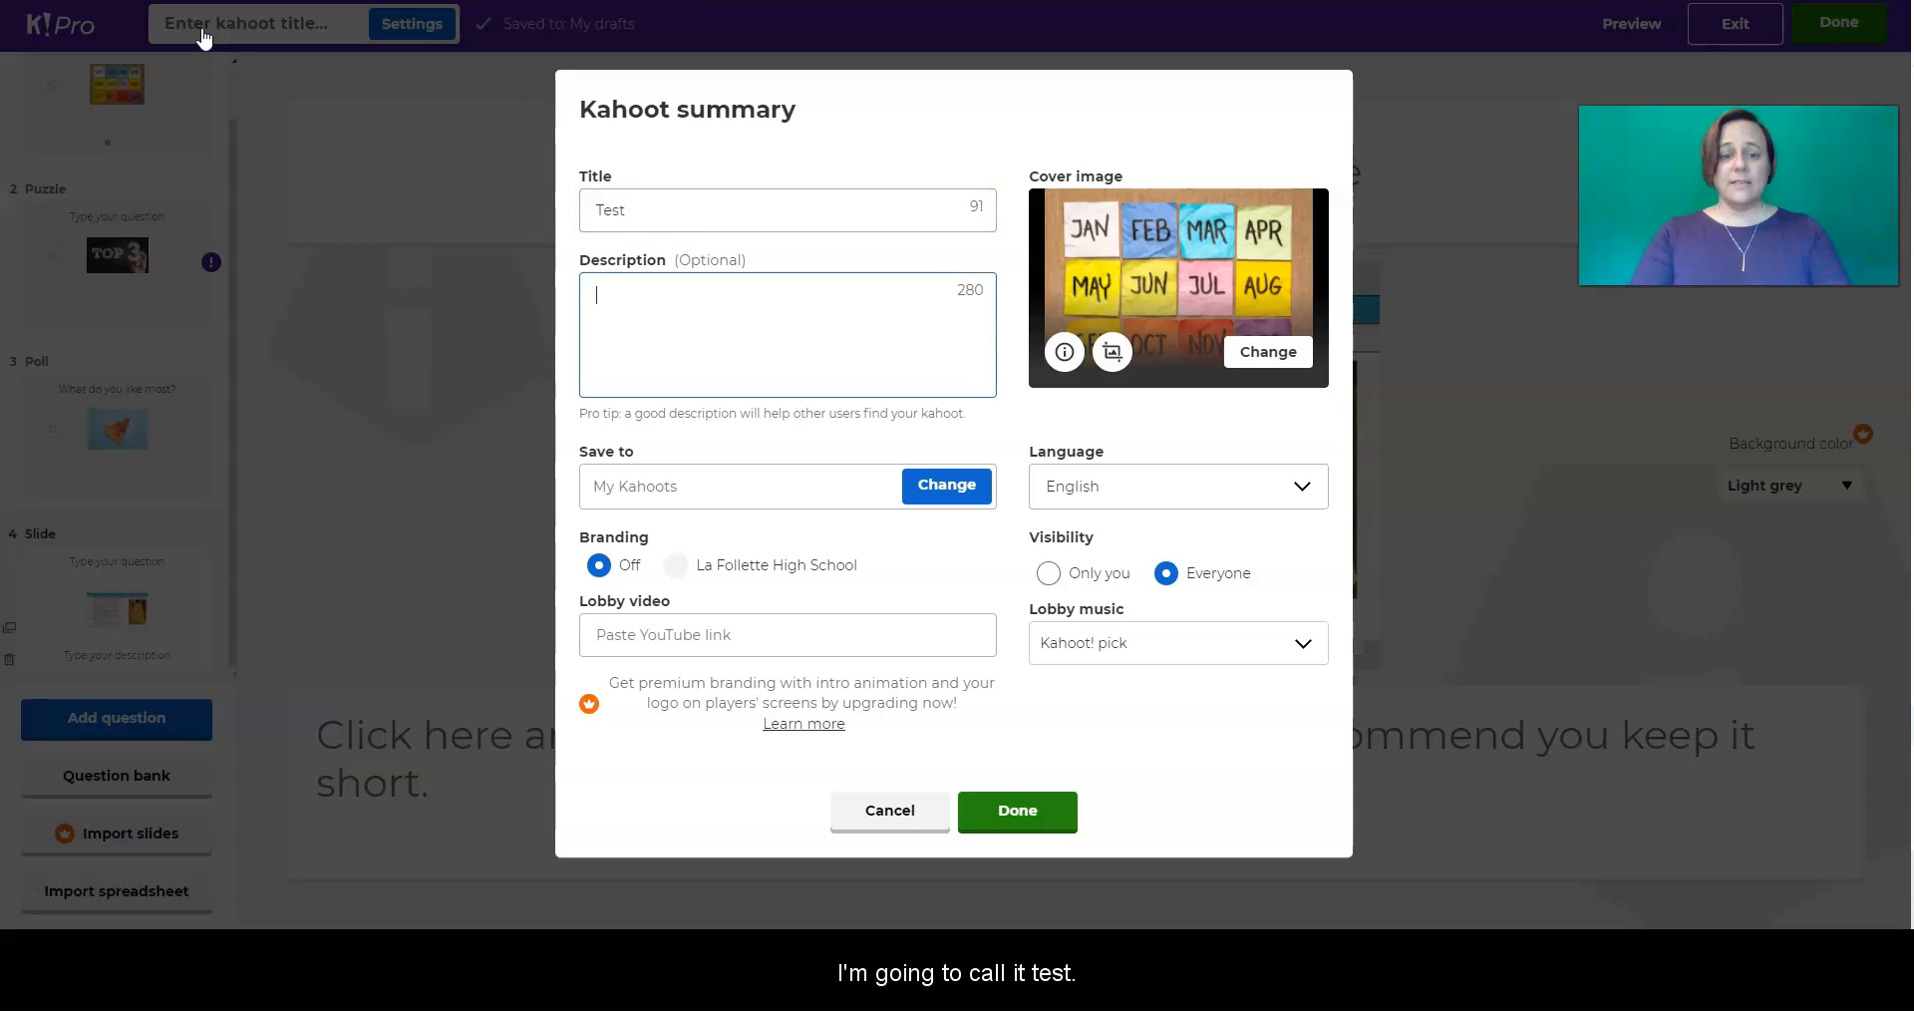
{"action": "type", "text": "This is a test"}
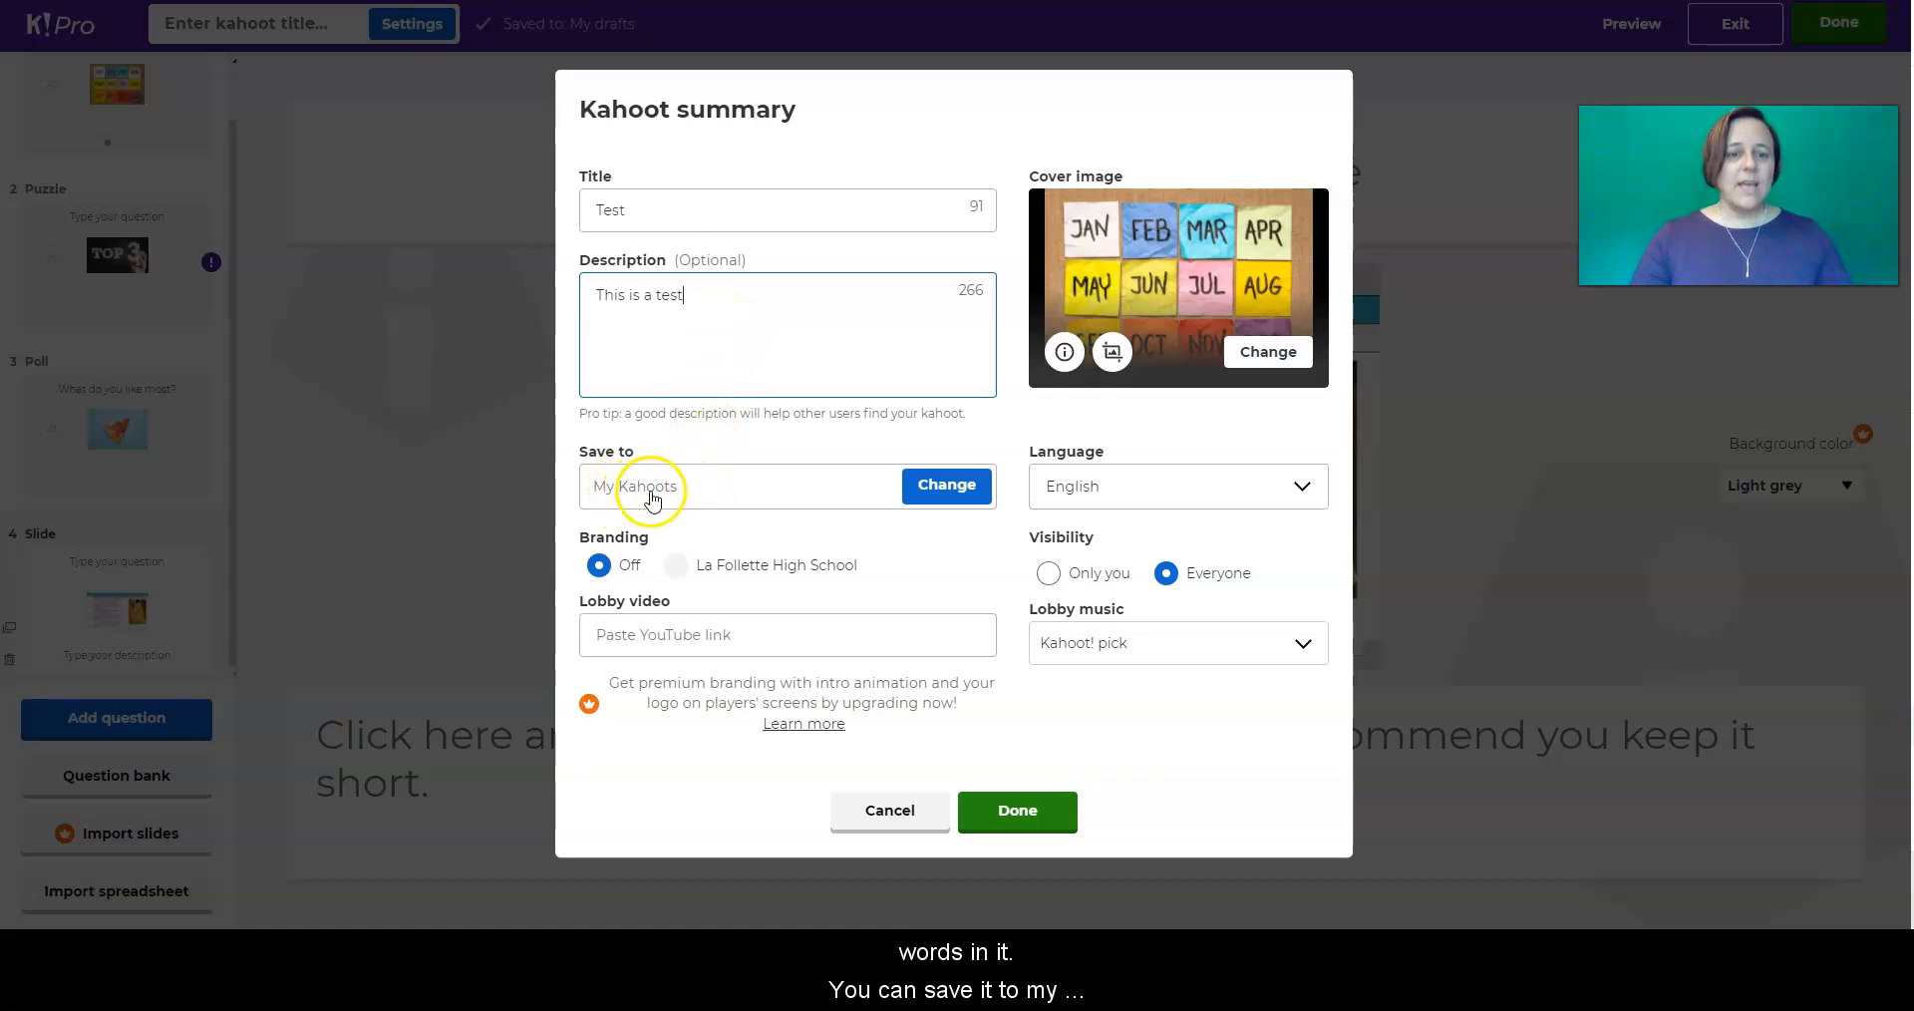
- Examine the available save locations, including the La Follette High School folder, and keep the current location
{"action": "left_click", "coordinate": [930, 488]}
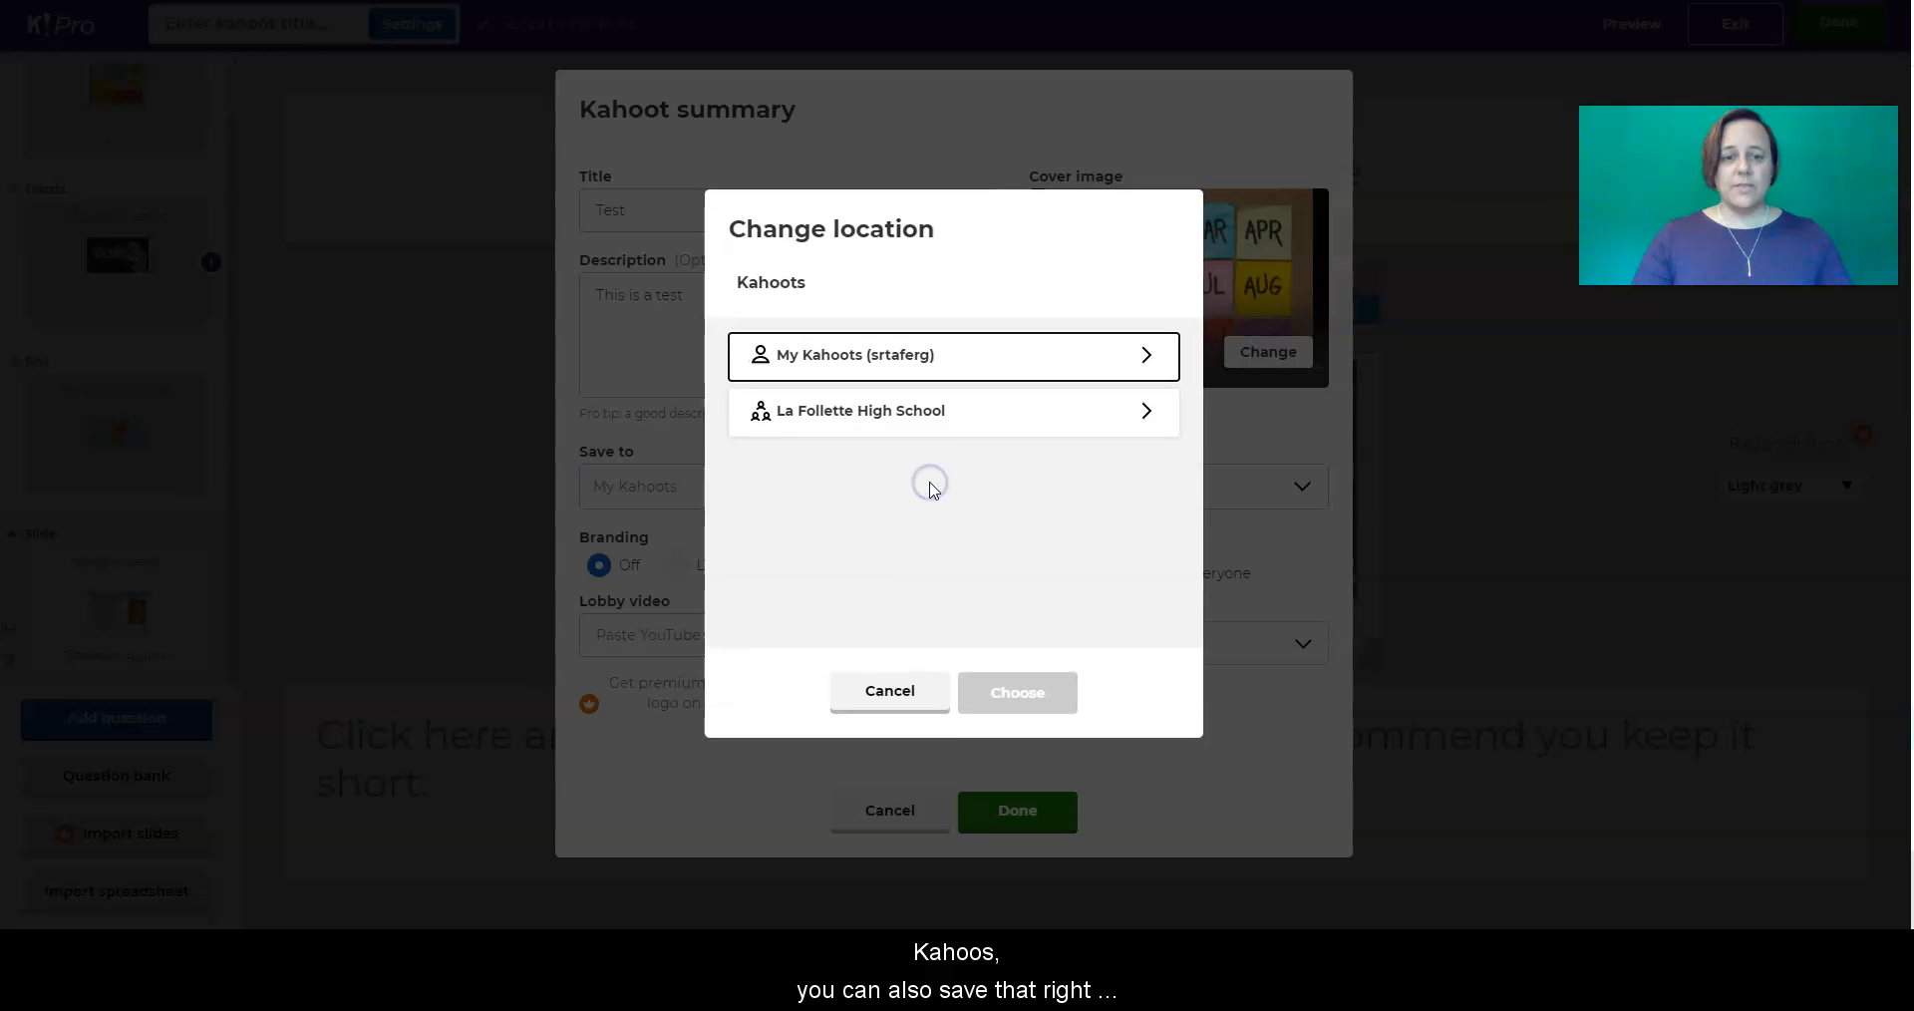
{"action": "left_click", "coordinate": [915, 411]}
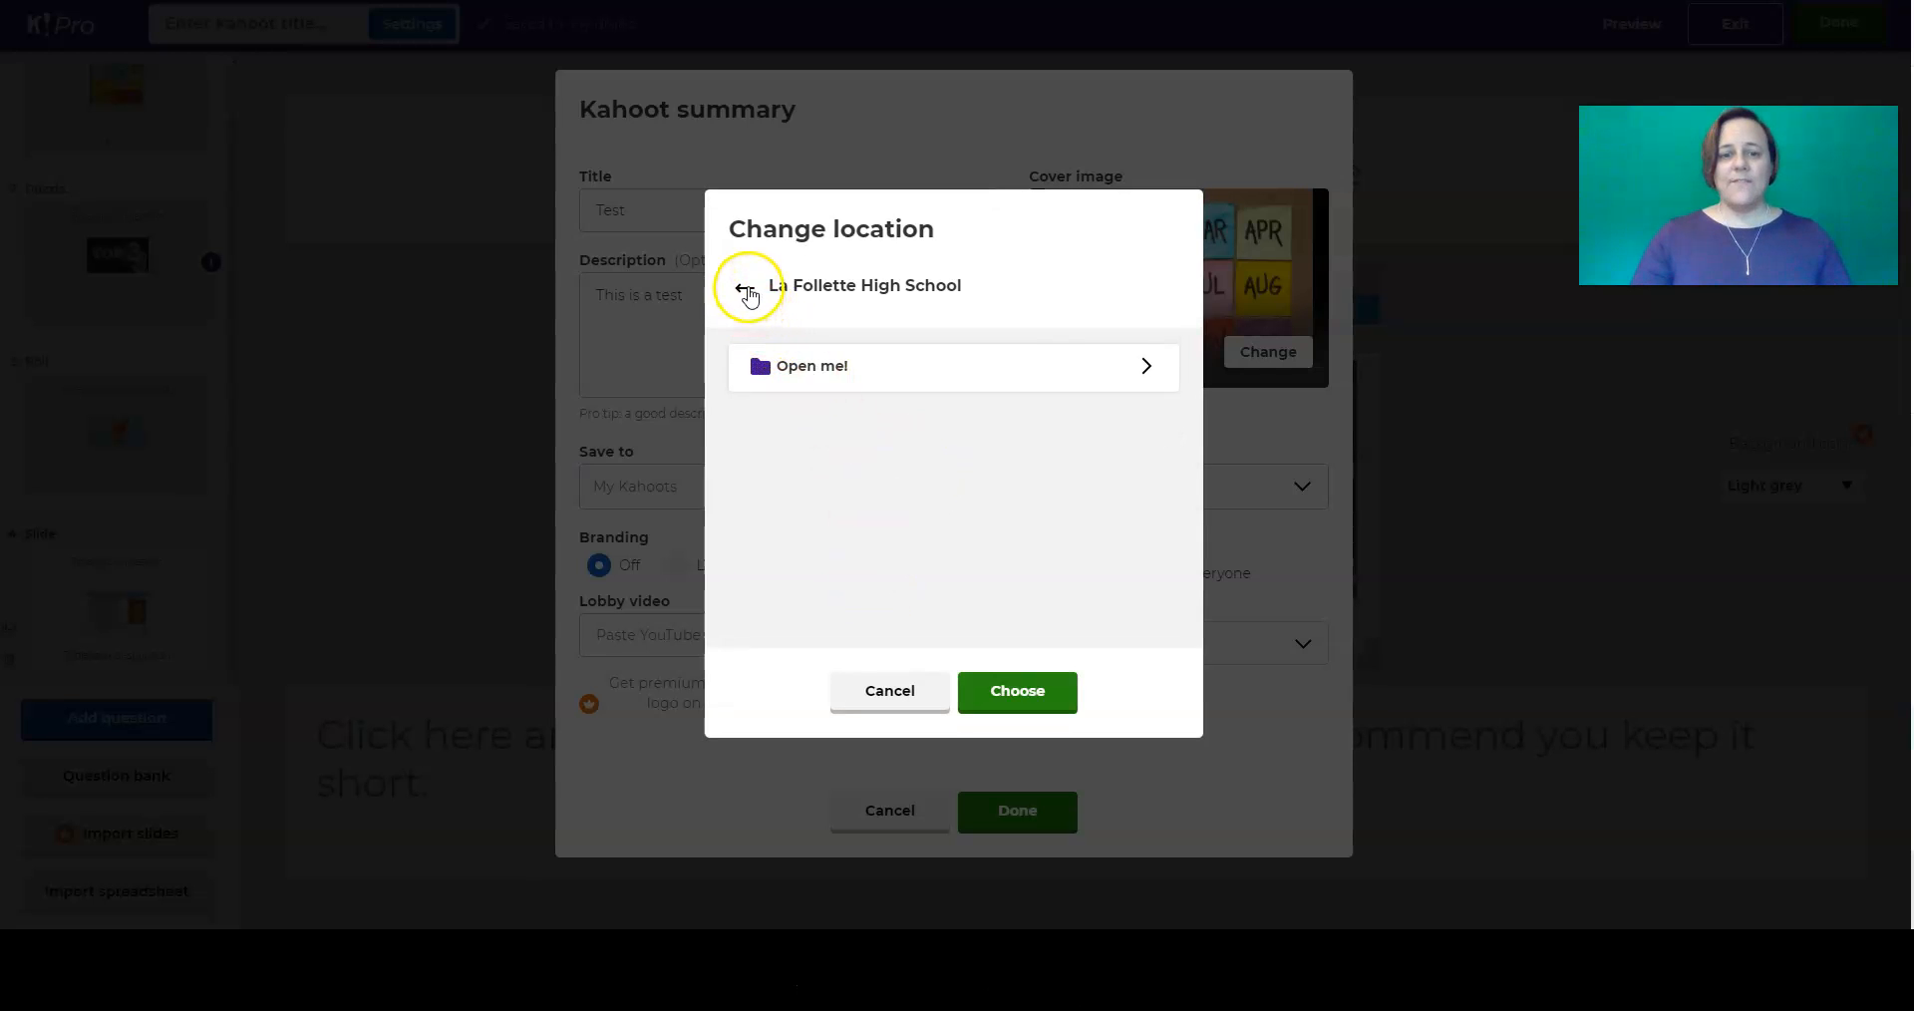
{"action": "left_click", "coordinate": [746, 290]}
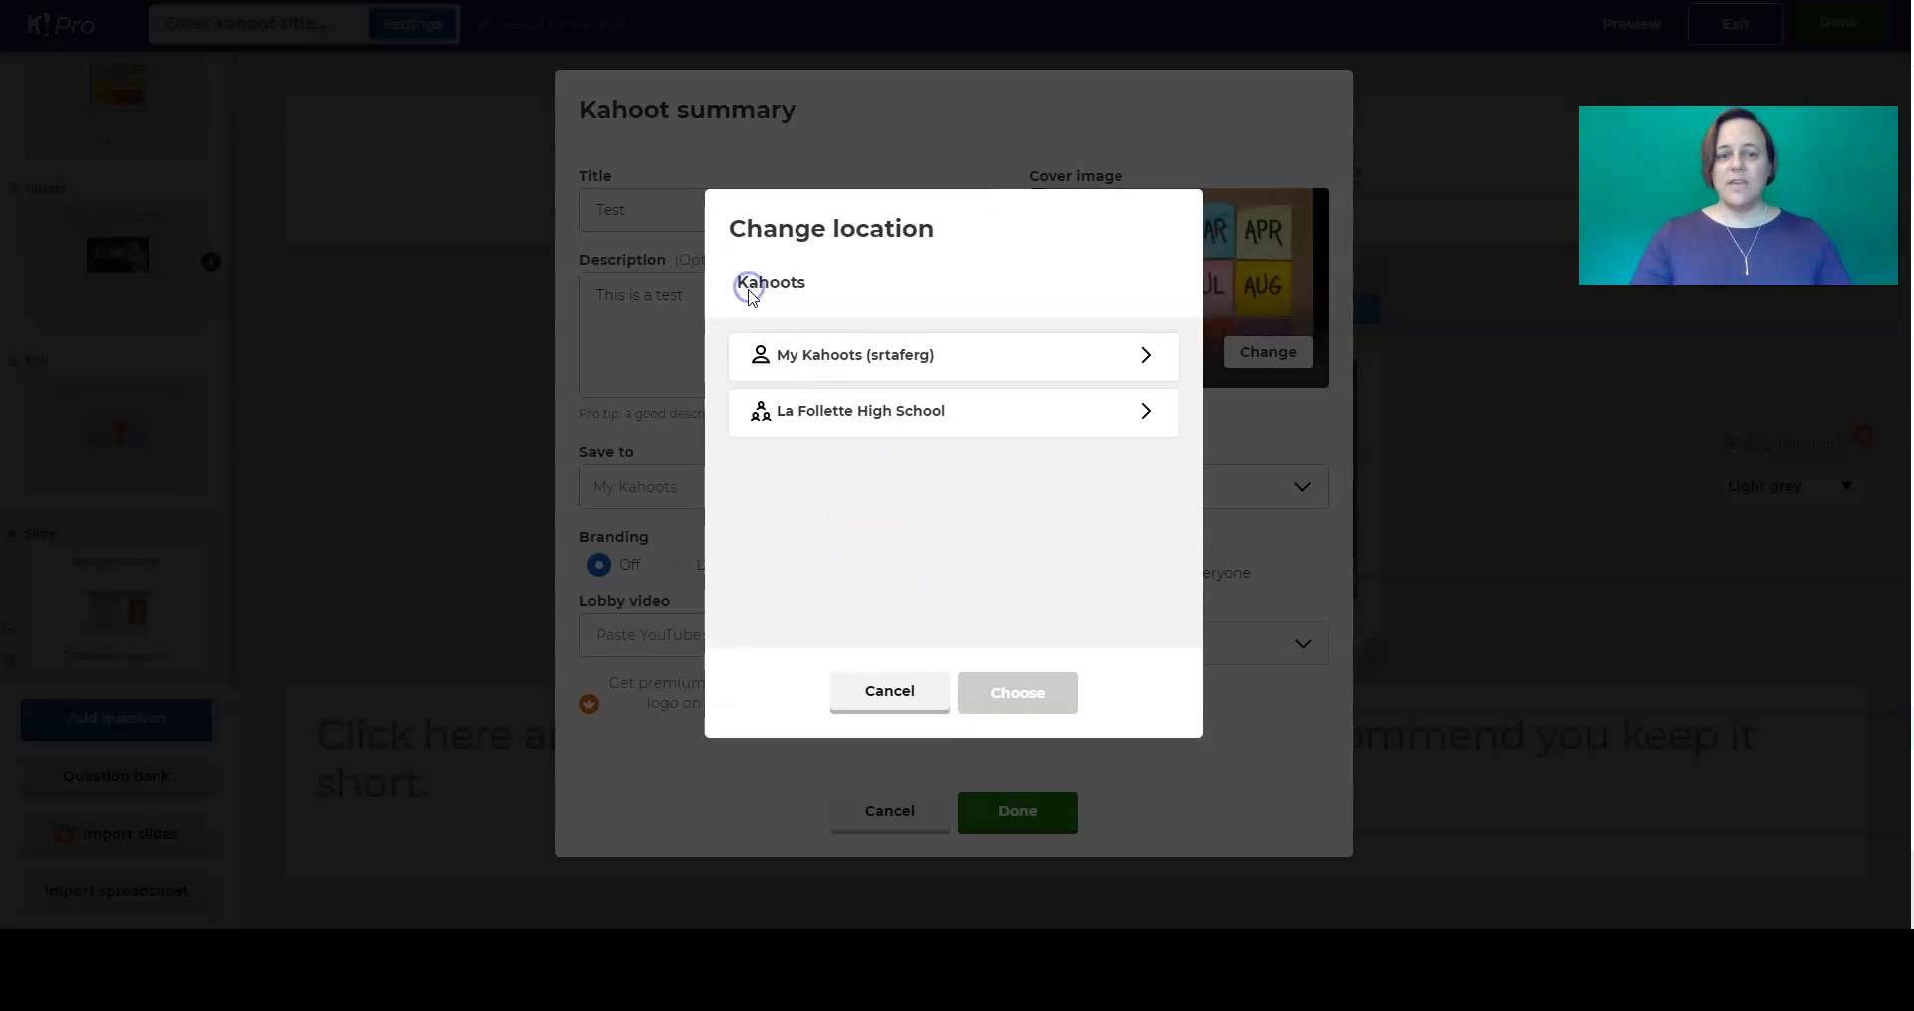
{"action": "left_click", "coordinate": [890, 694]}
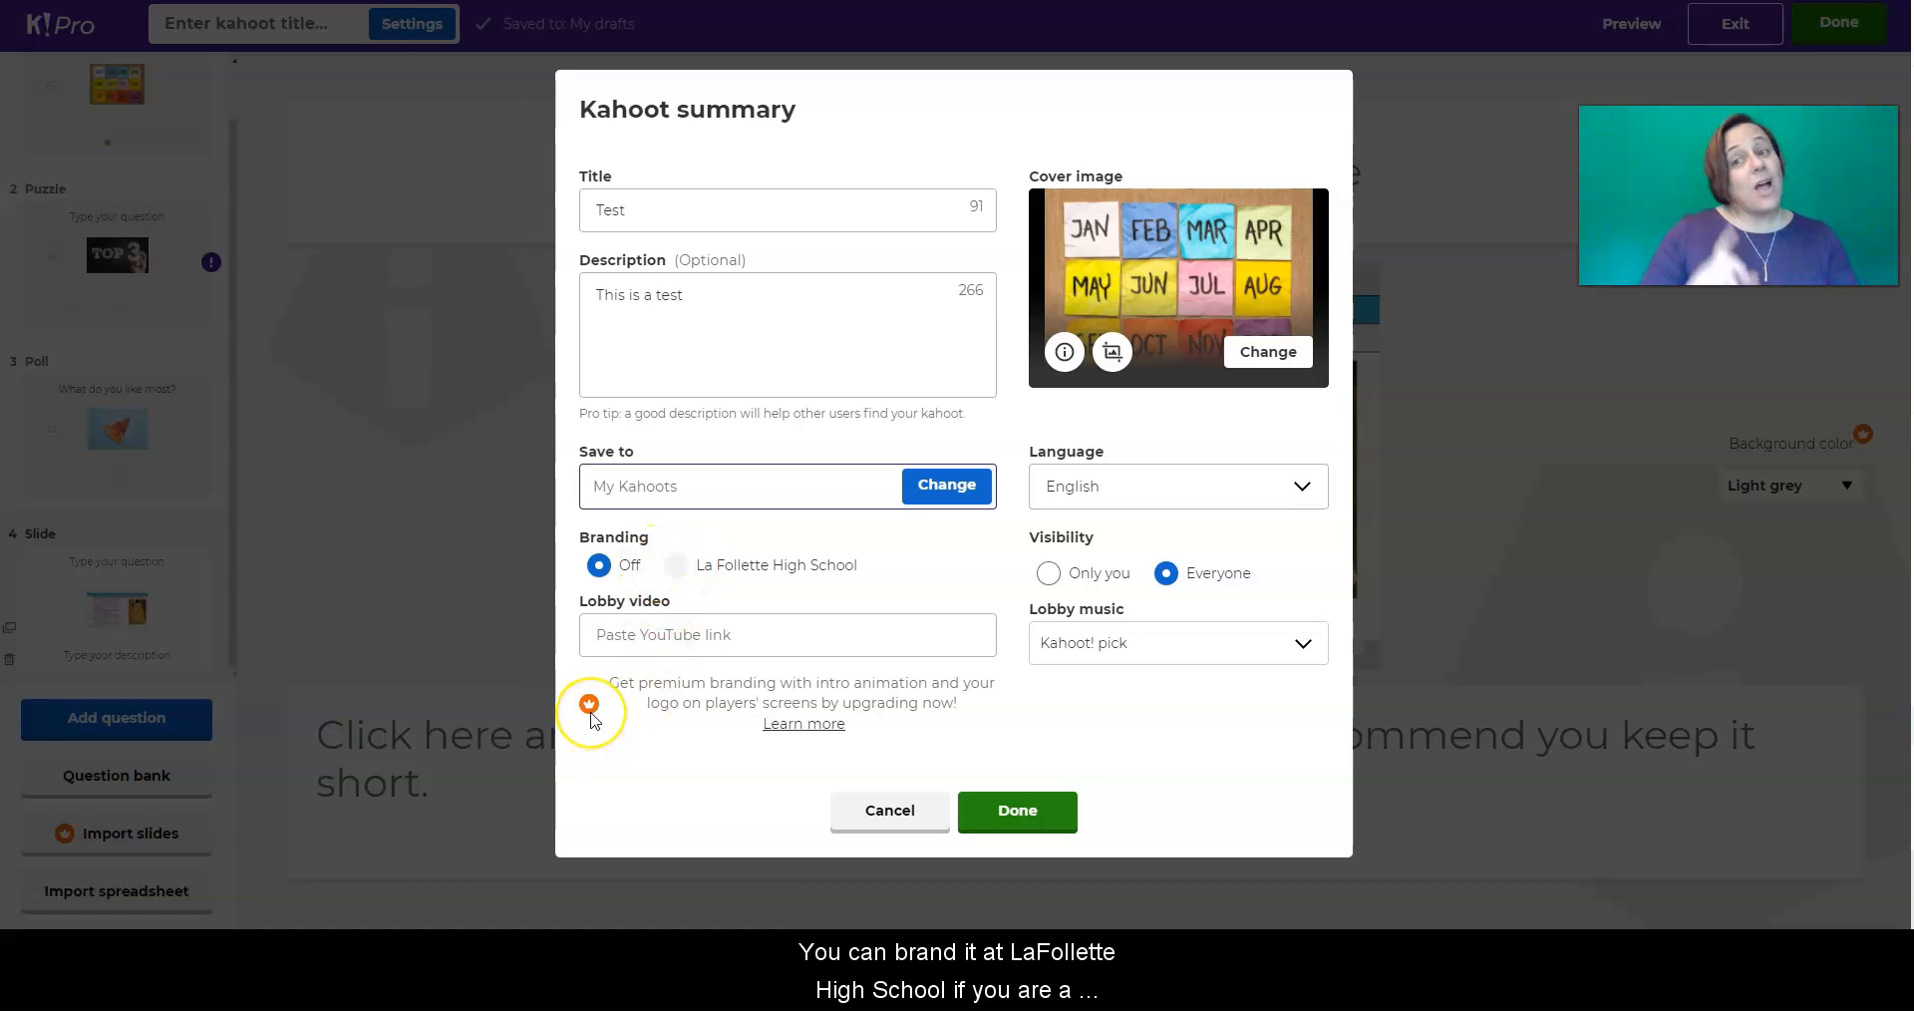
- Check the language choices, leaving English selected, and set the kahoot's visibility to "Only you"
{"action": "left_click", "coordinate": [1133, 485]}
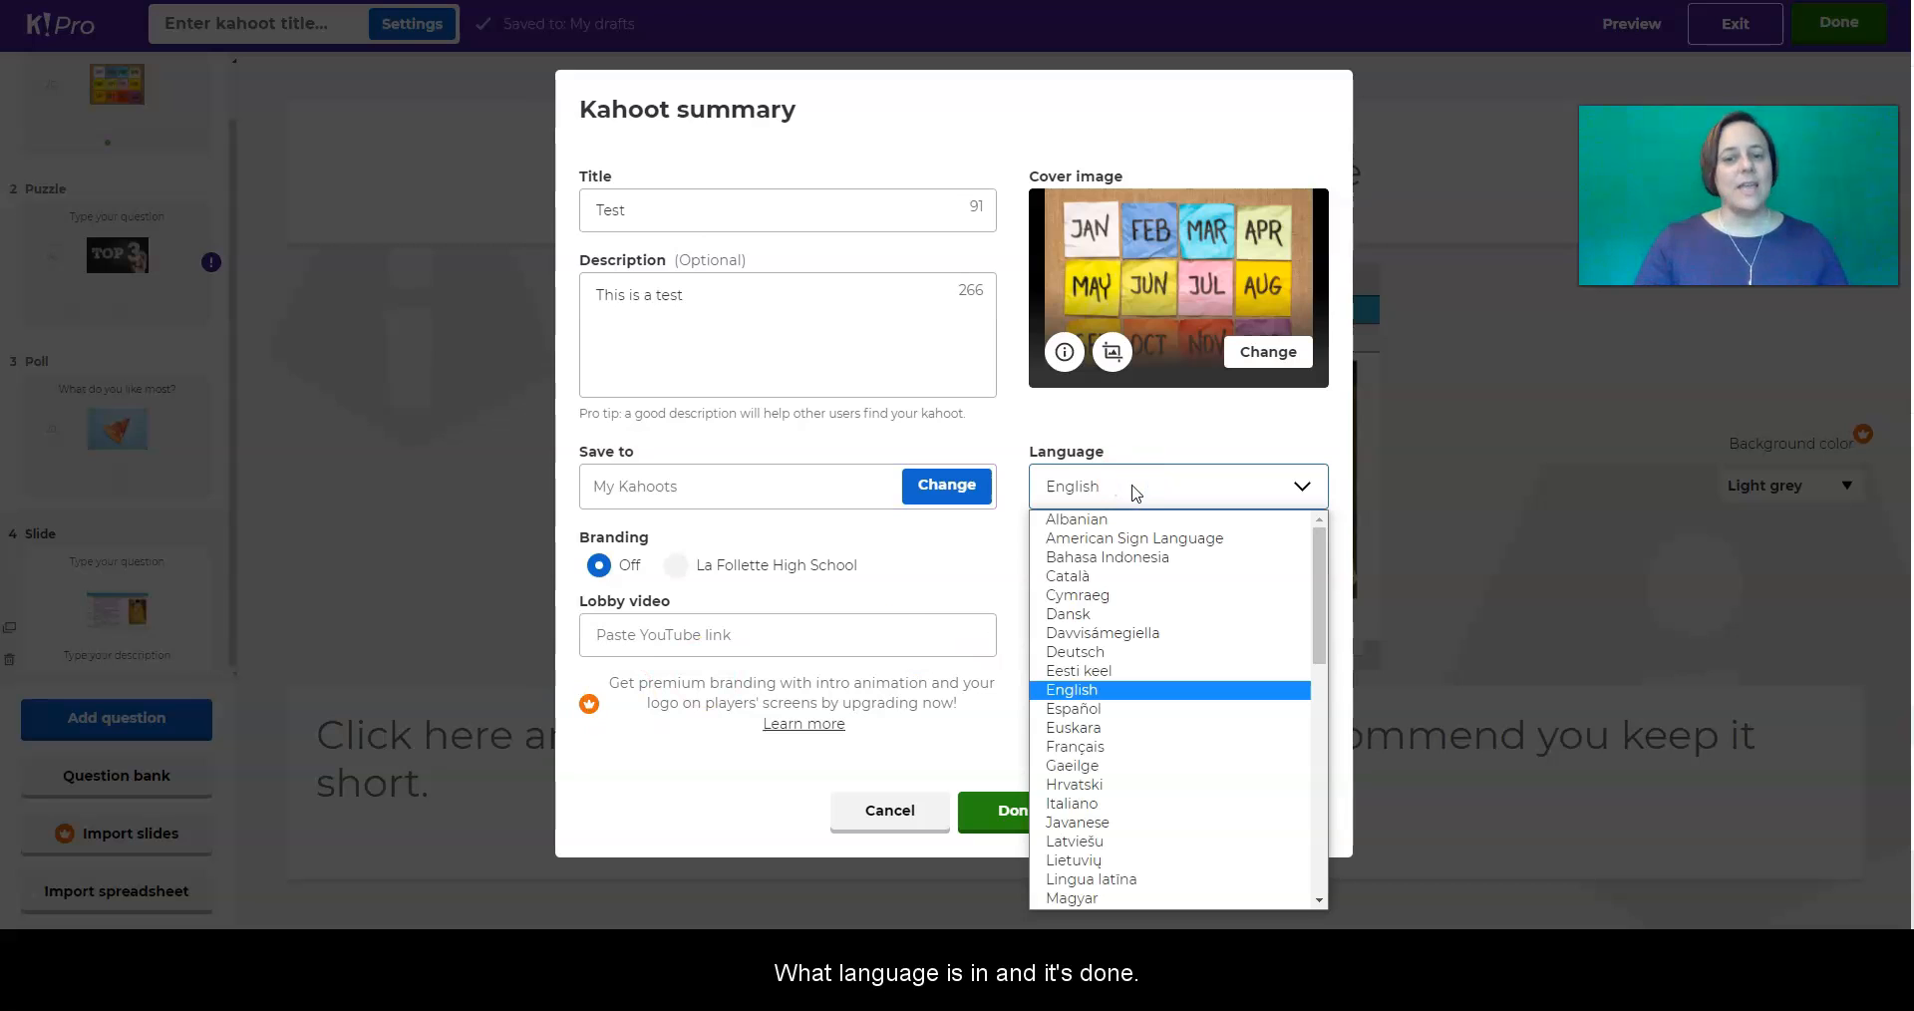
{"action": "left_click", "coordinate": [1142, 499]}
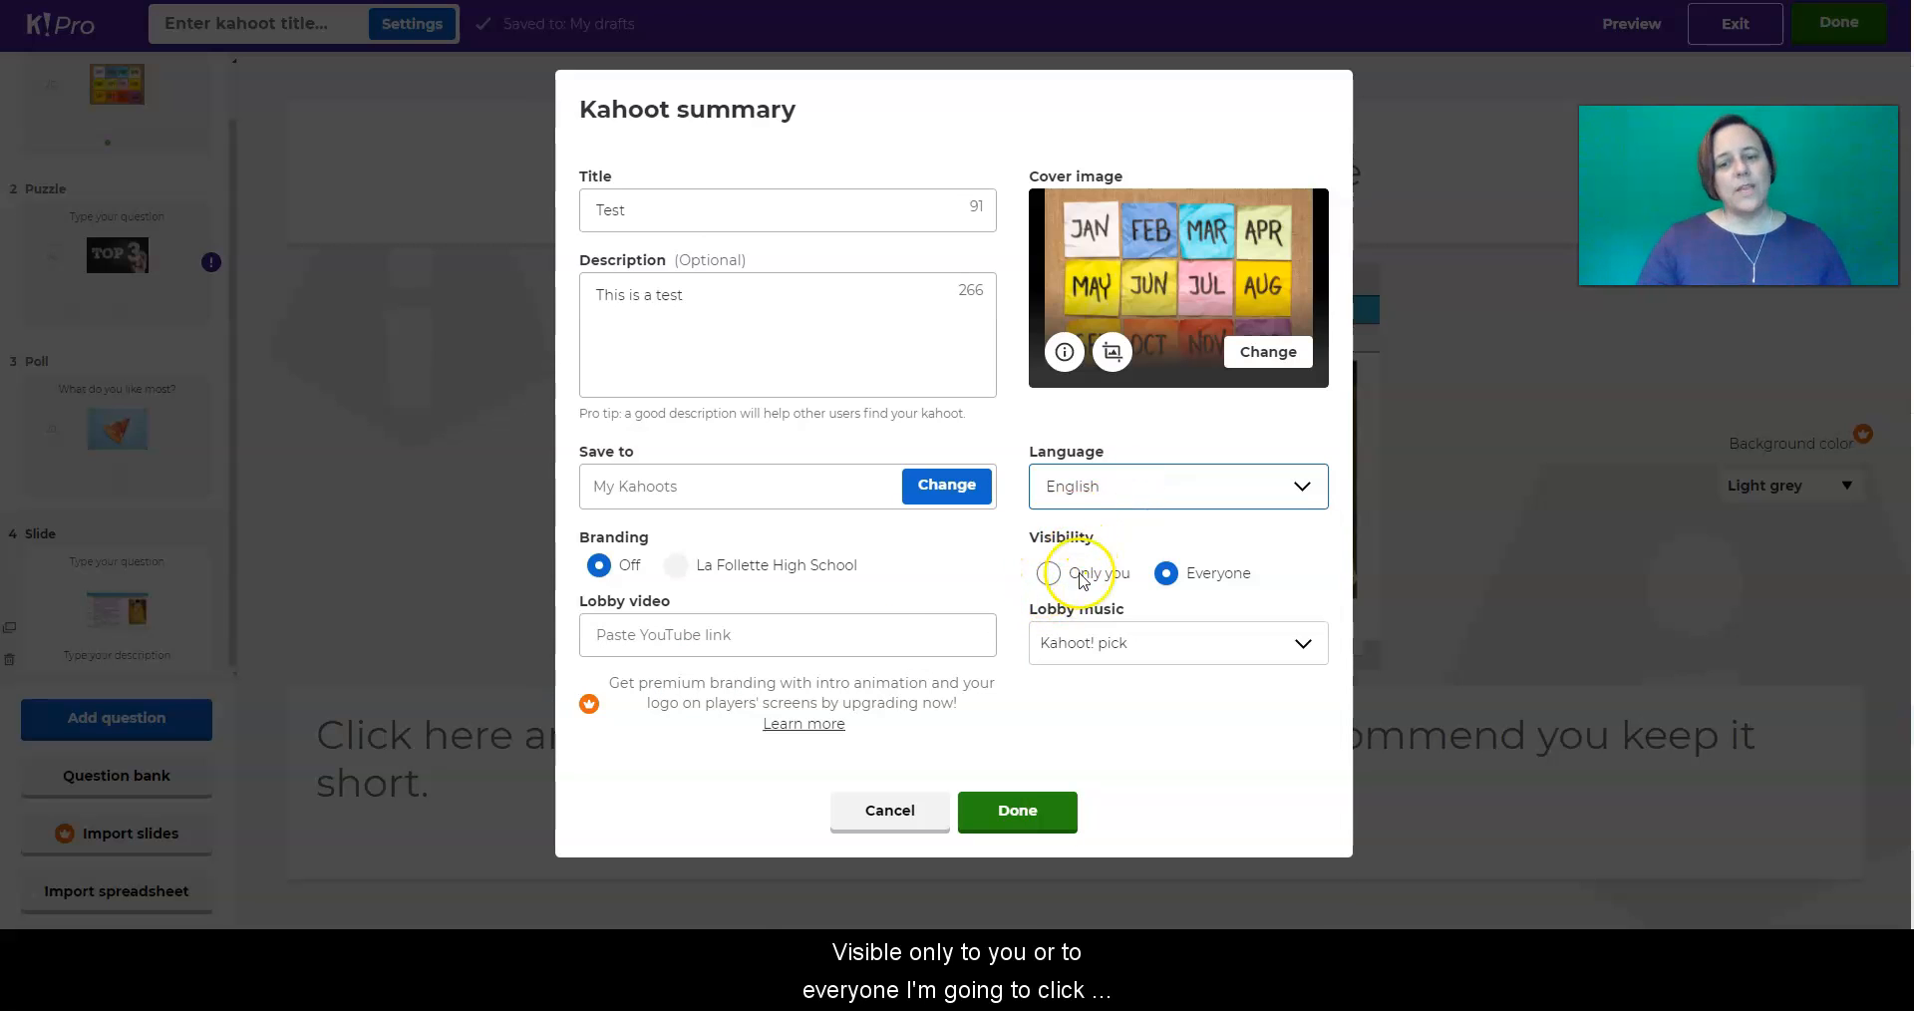
{"action": "left_click", "coordinate": [1049, 574]}
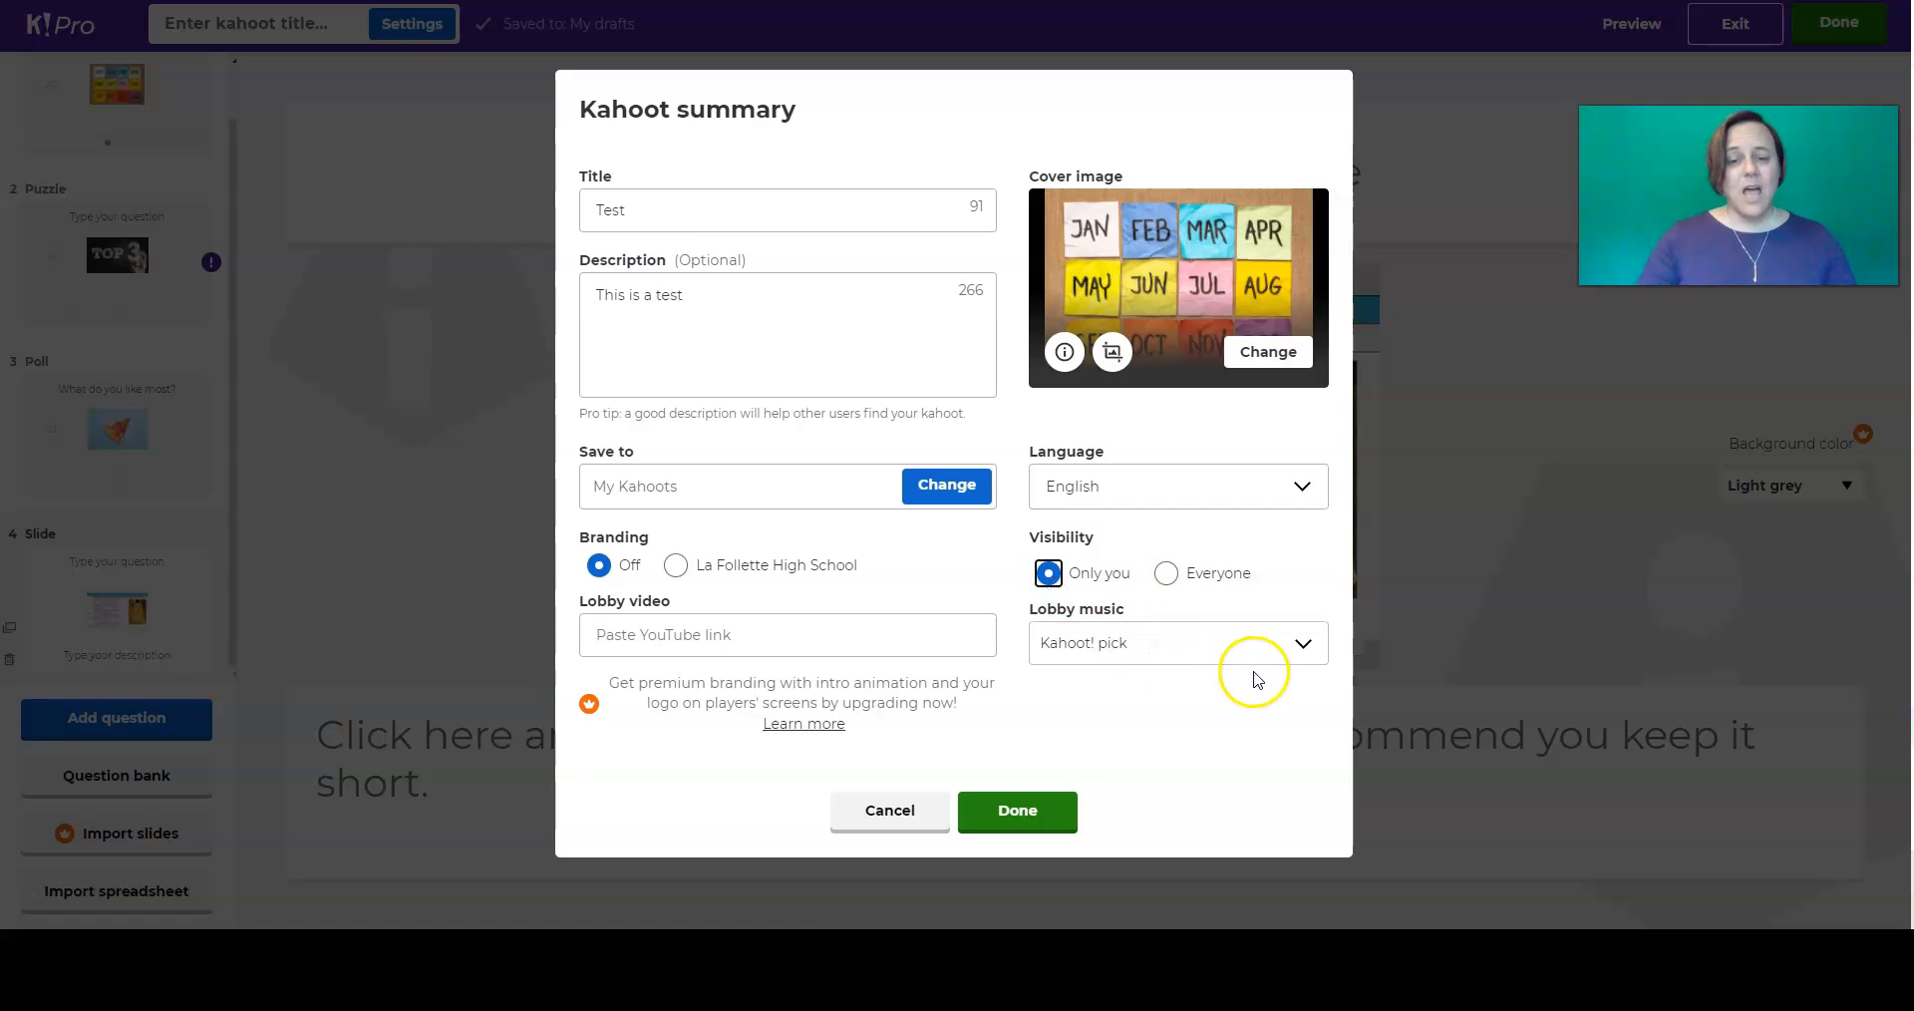
- Preview the Adventure, Disco and Funk lobby tracks, stop the playback, and keep "Kahoot! pick" as the lobby music
{"action": "left_click", "coordinate": [1302, 646]}
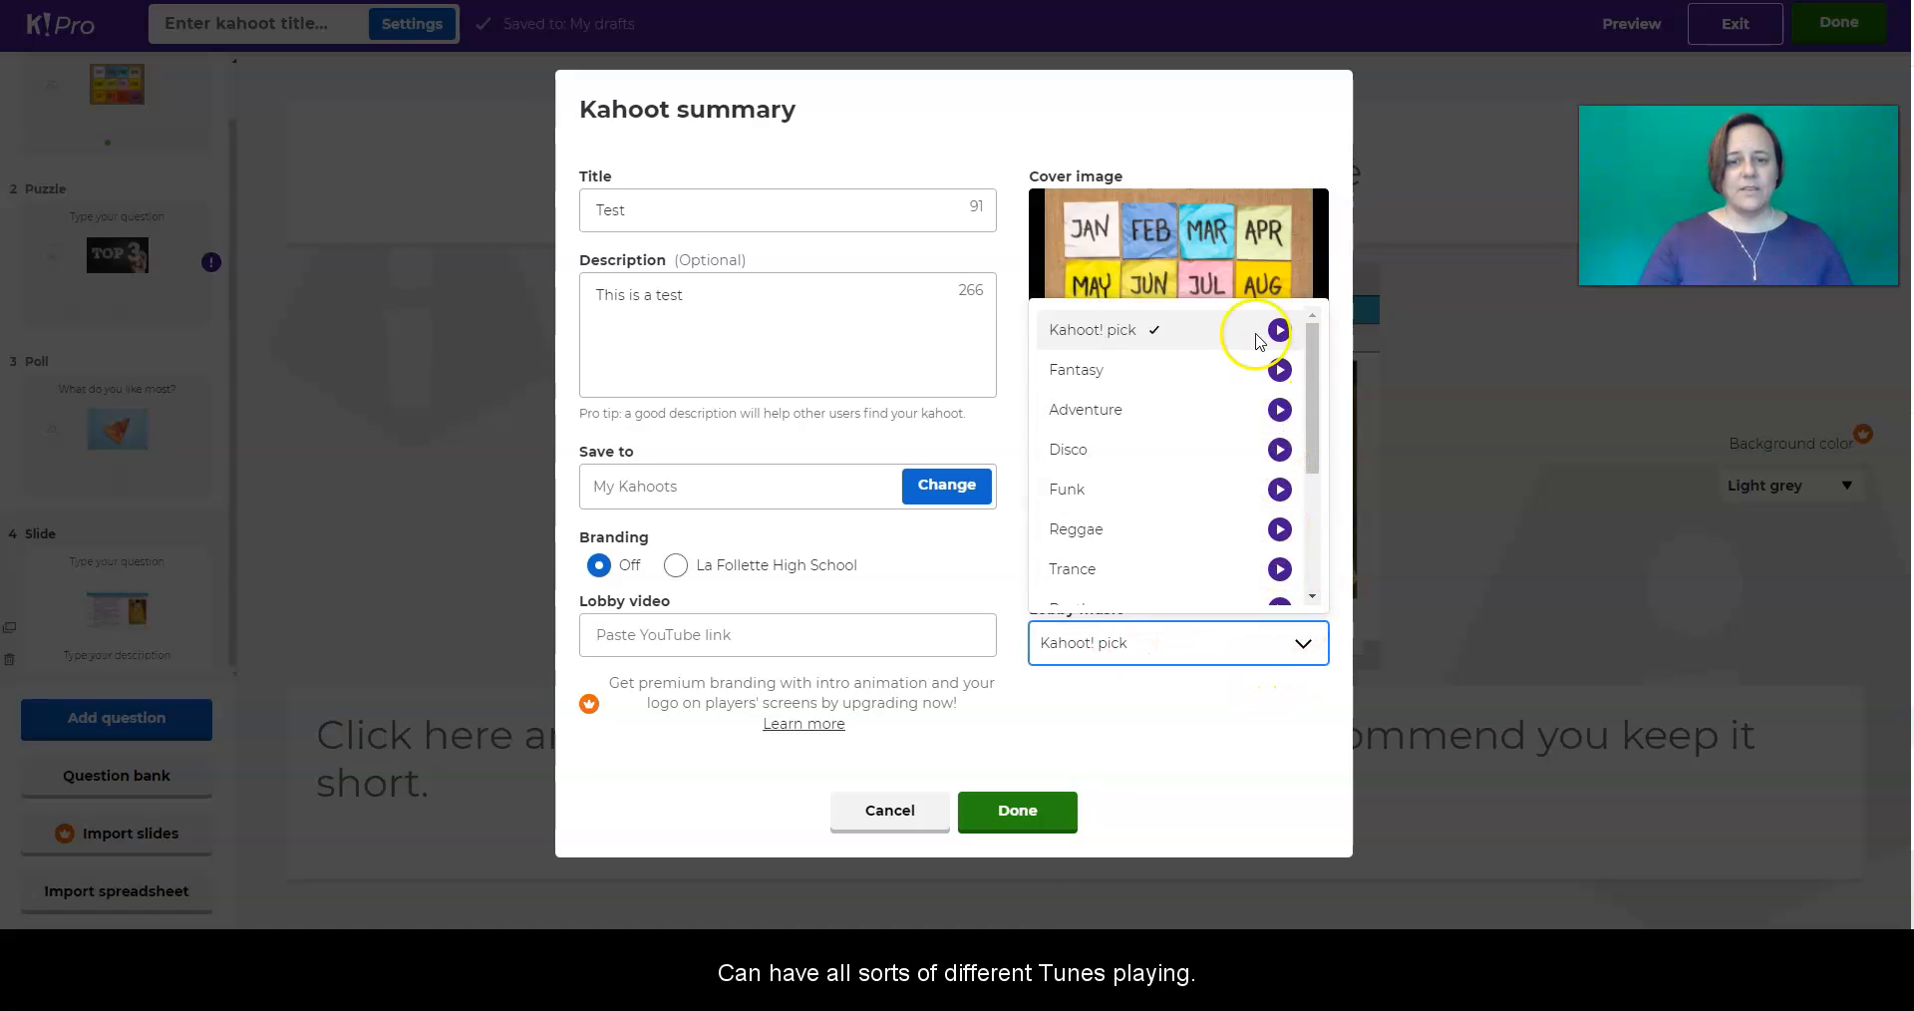
{"action": "left_click", "coordinate": [1278, 419]}
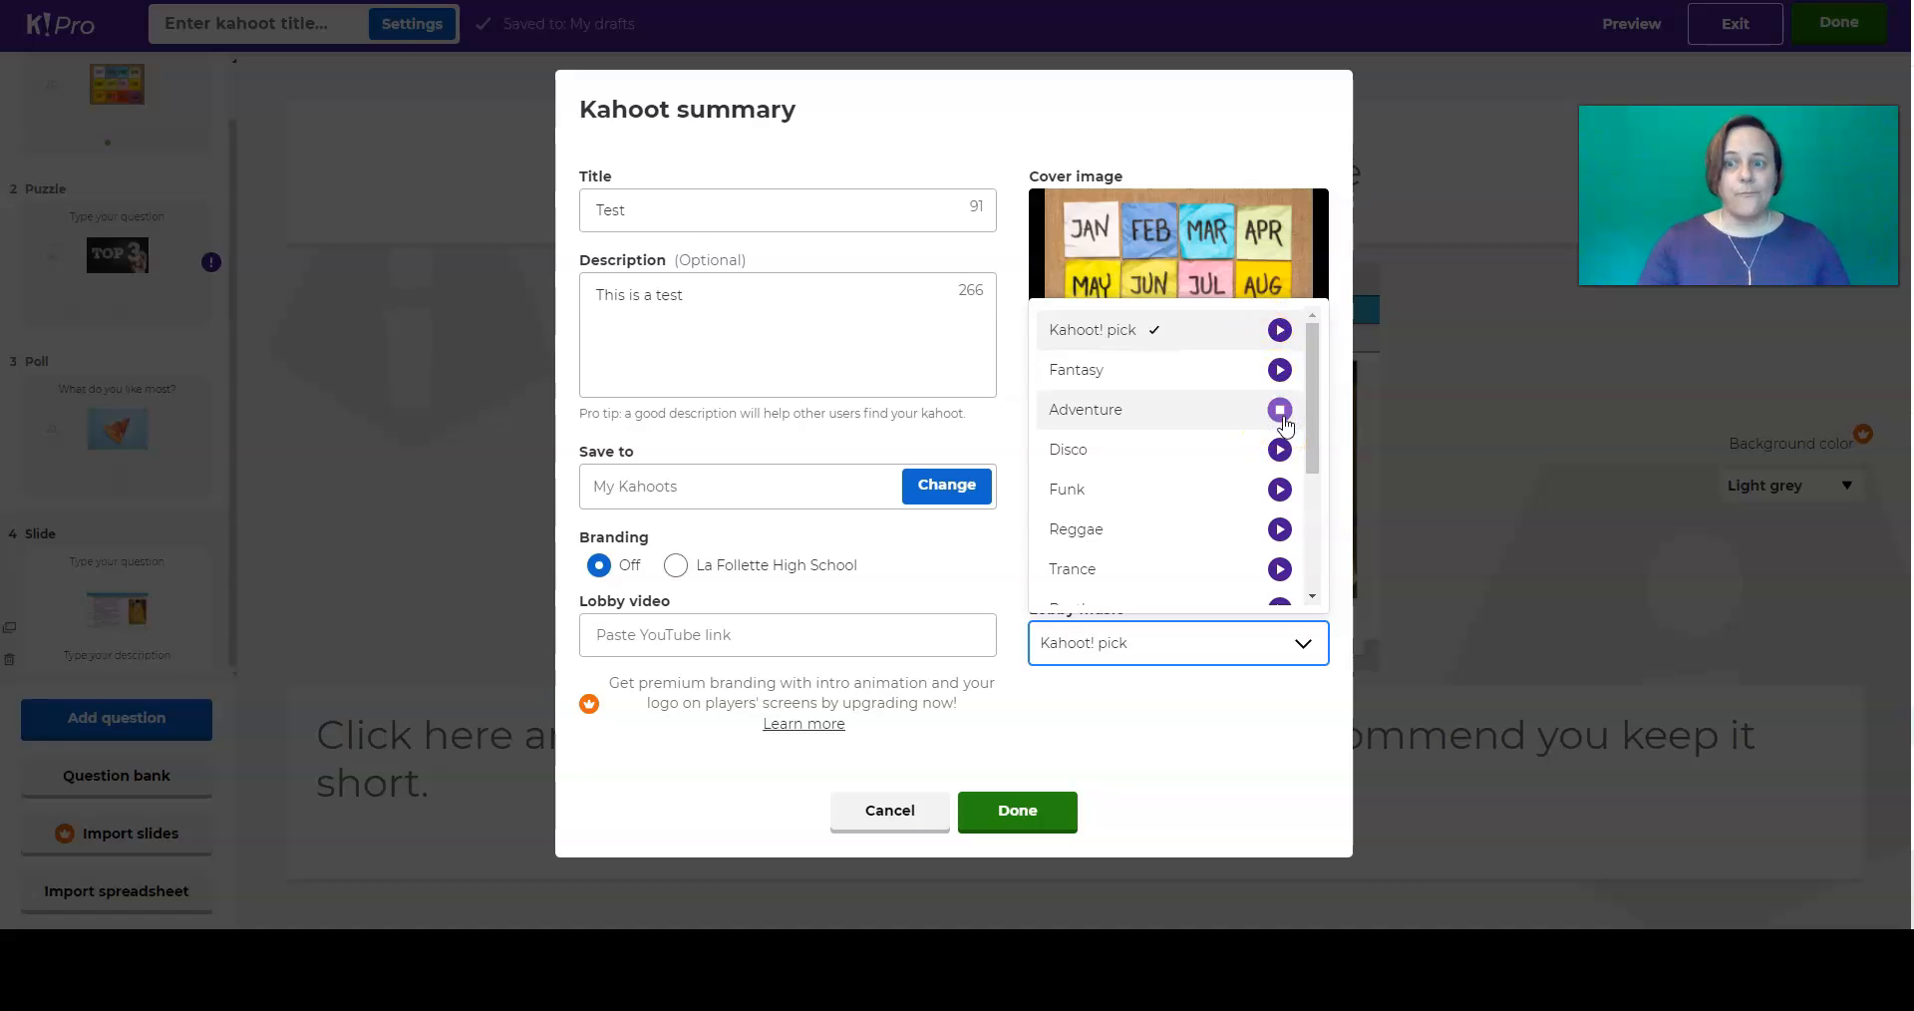
{"action": "left_click", "coordinate": [1280, 451]}
{"action": "left_click", "coordinate": [1282, 490]}
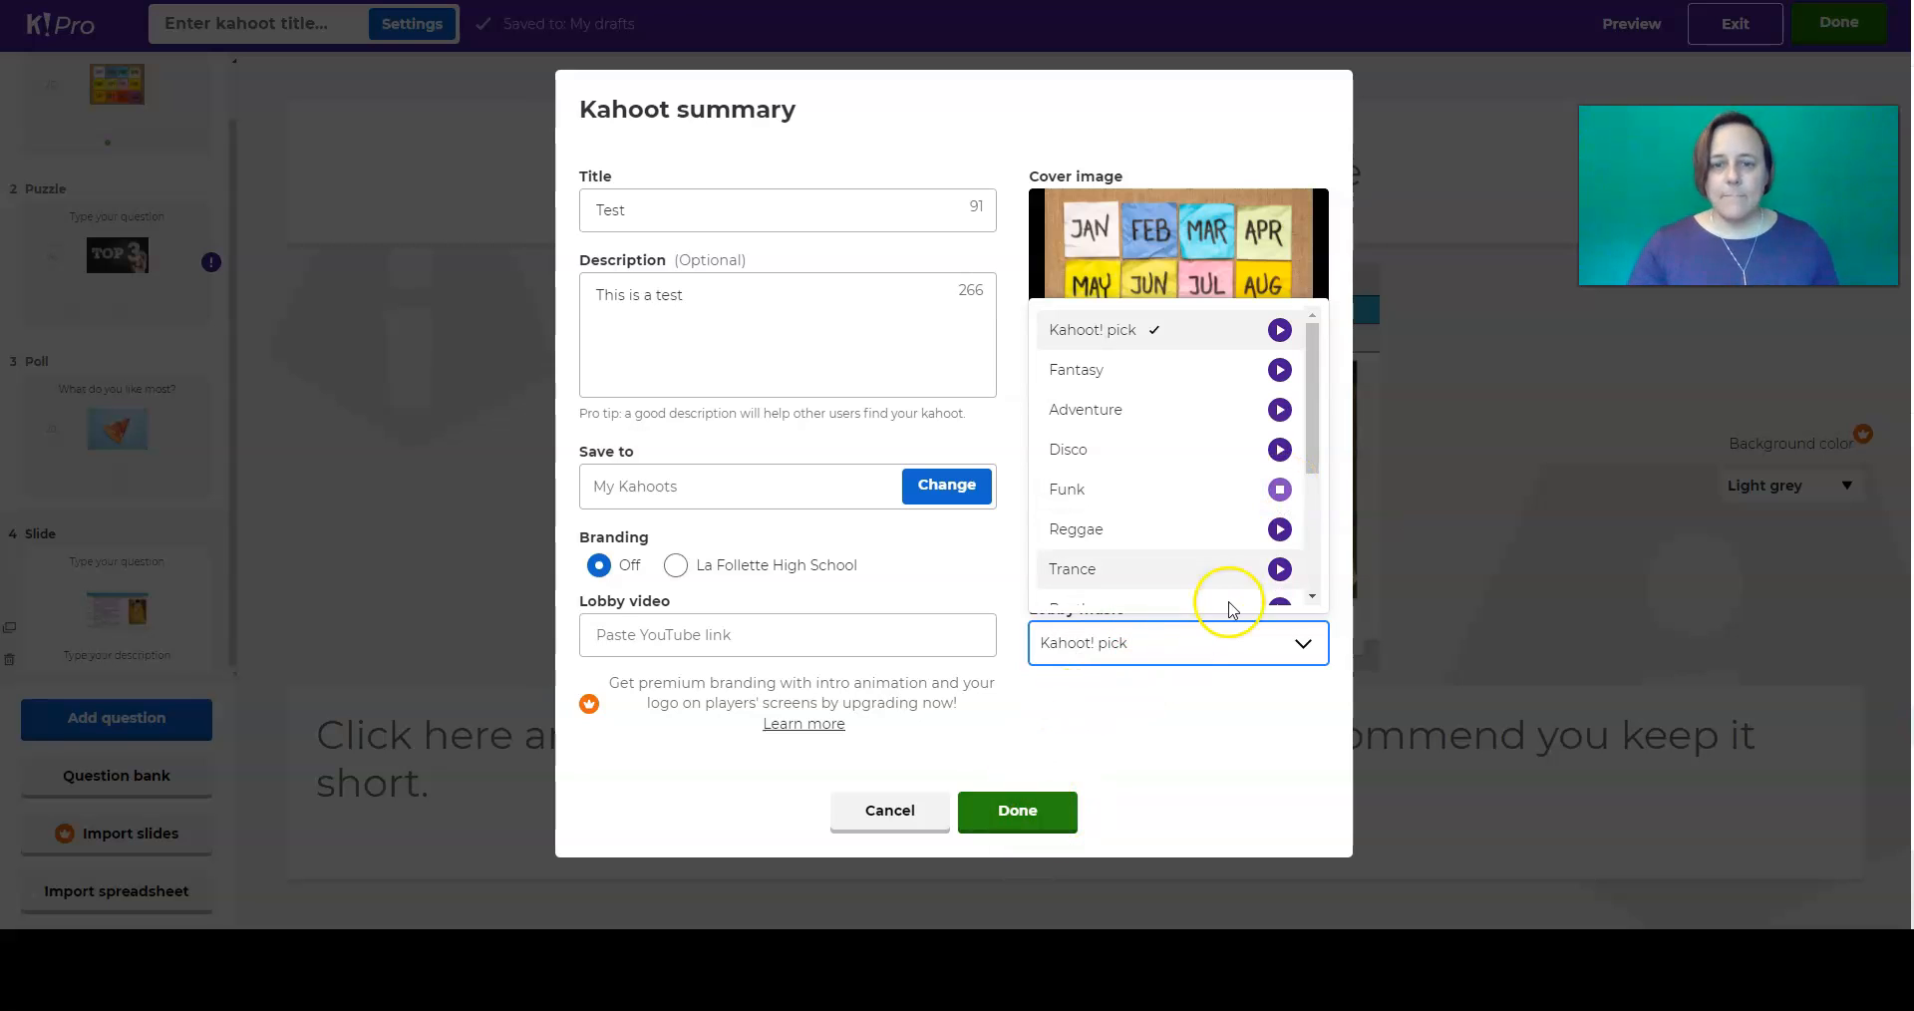
{"action": "left_click", "coordinate": [1303, 646]}
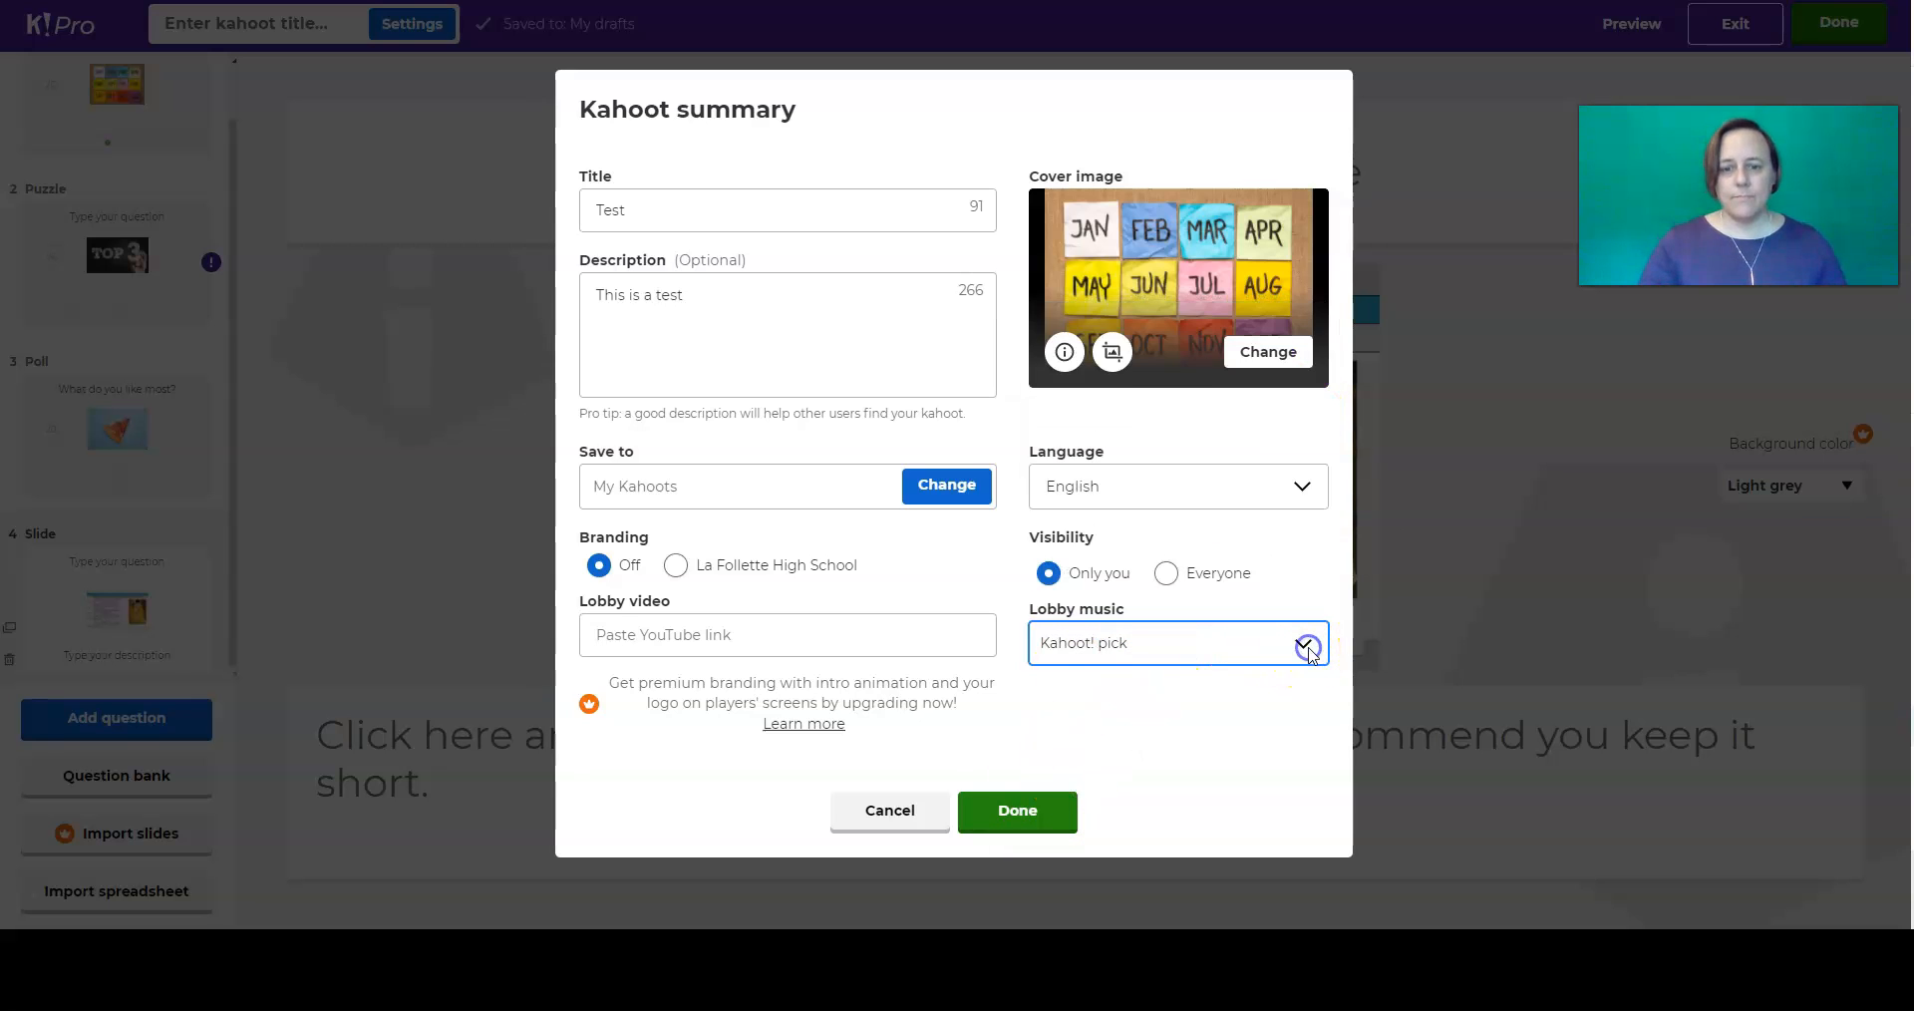
{"action": "left_click", "coordinate": [1118, 630]}
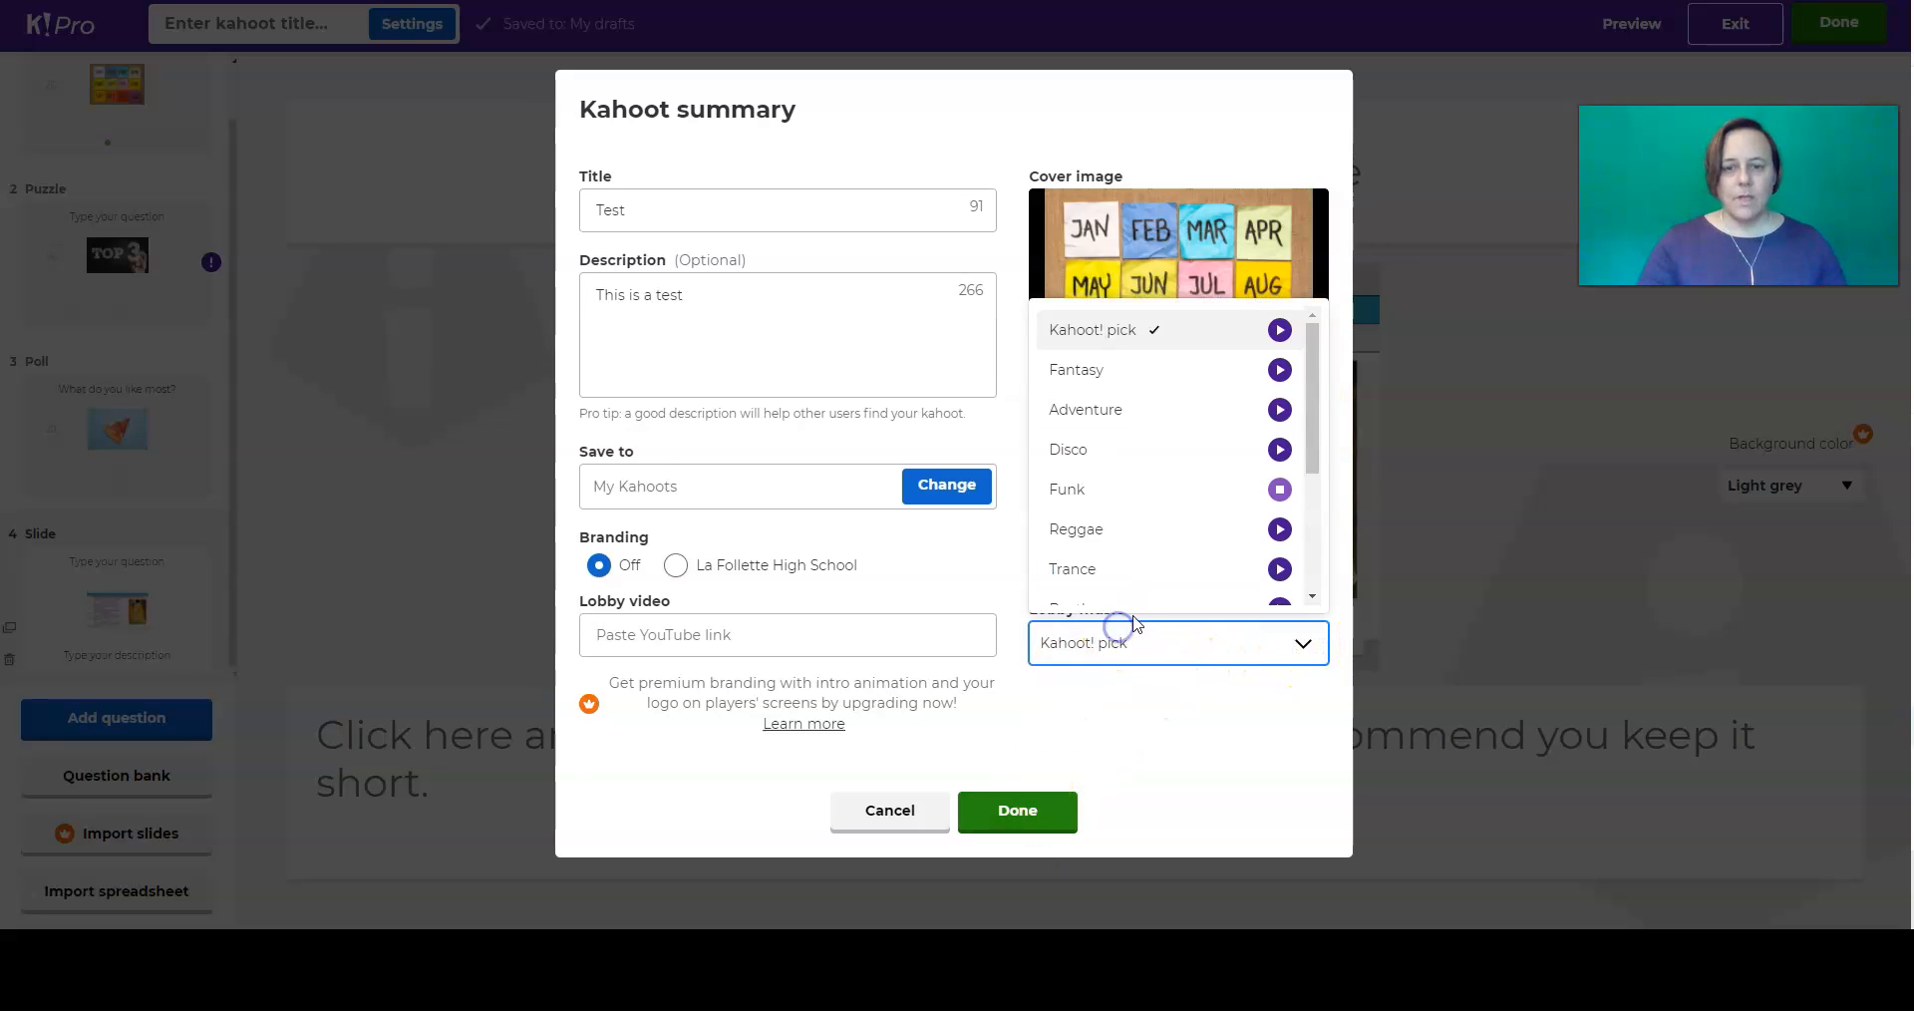
{"action": "left_click", "coordinate": [1280, 489]}
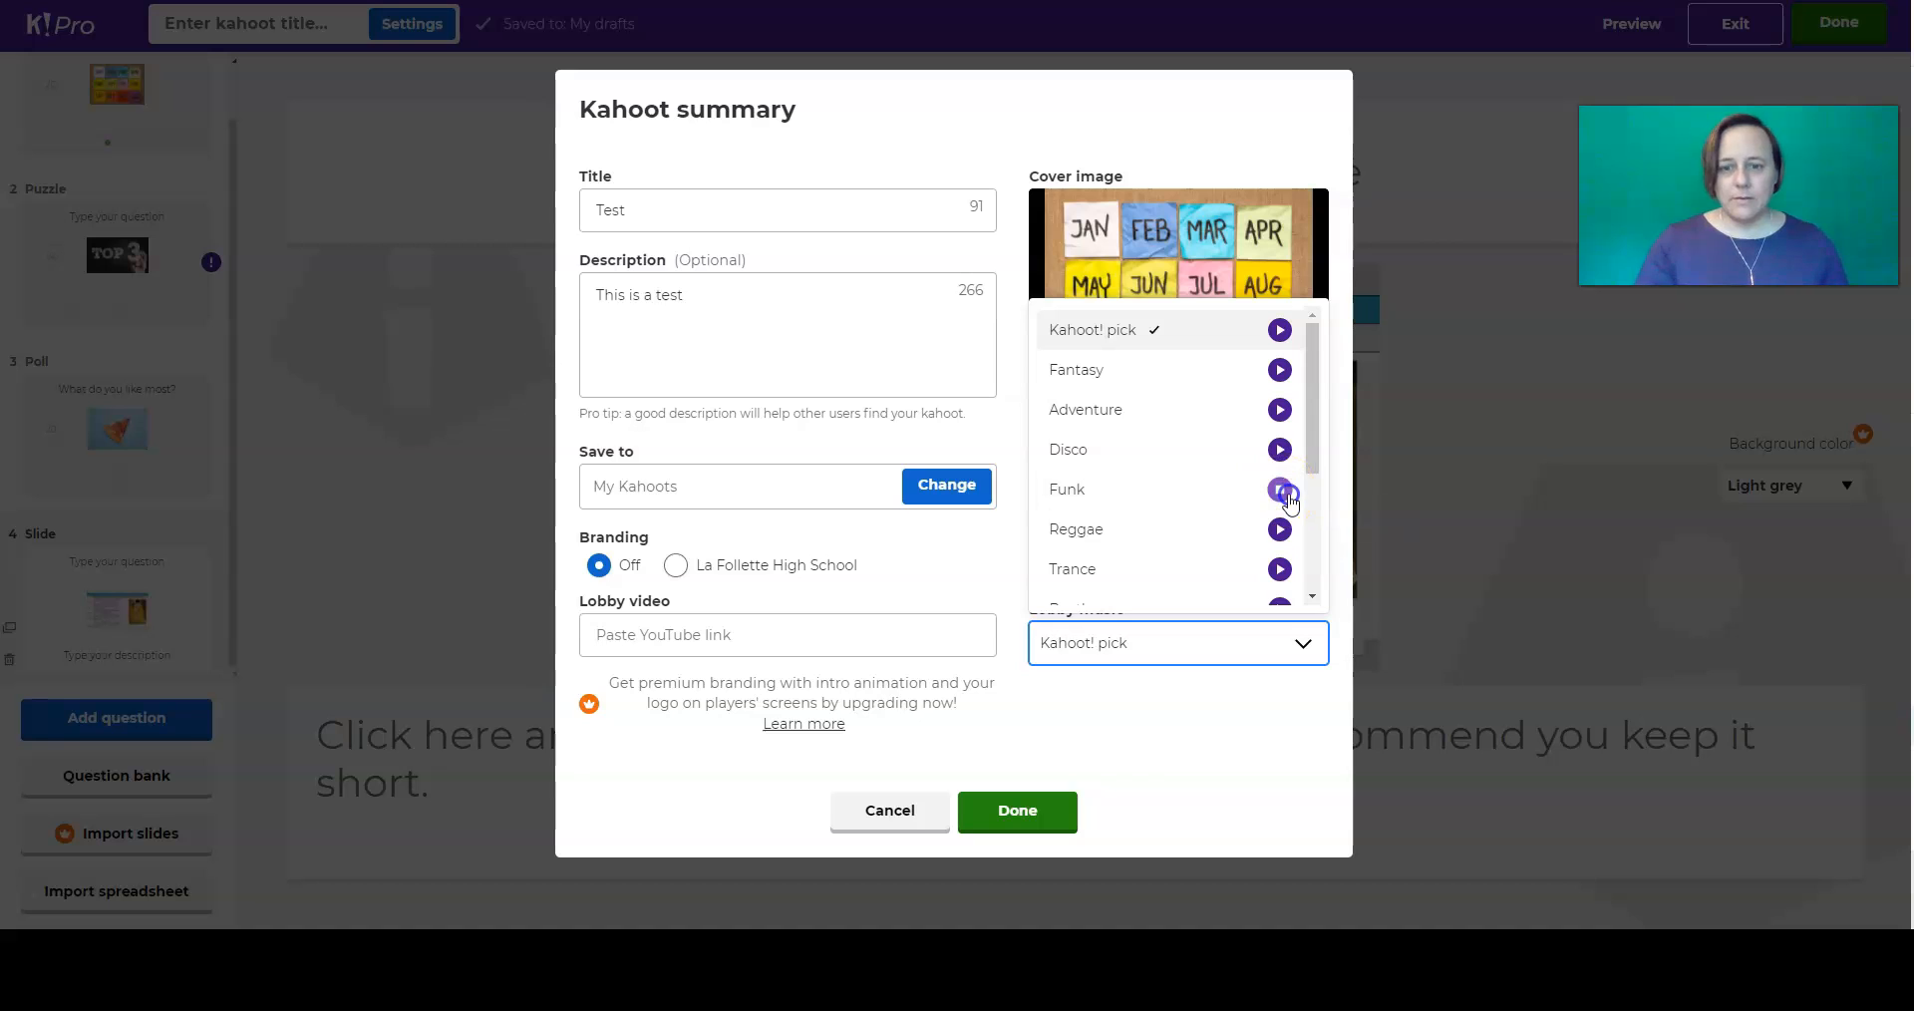
{"action": "left_click", "coordinate": [1306, 646]}
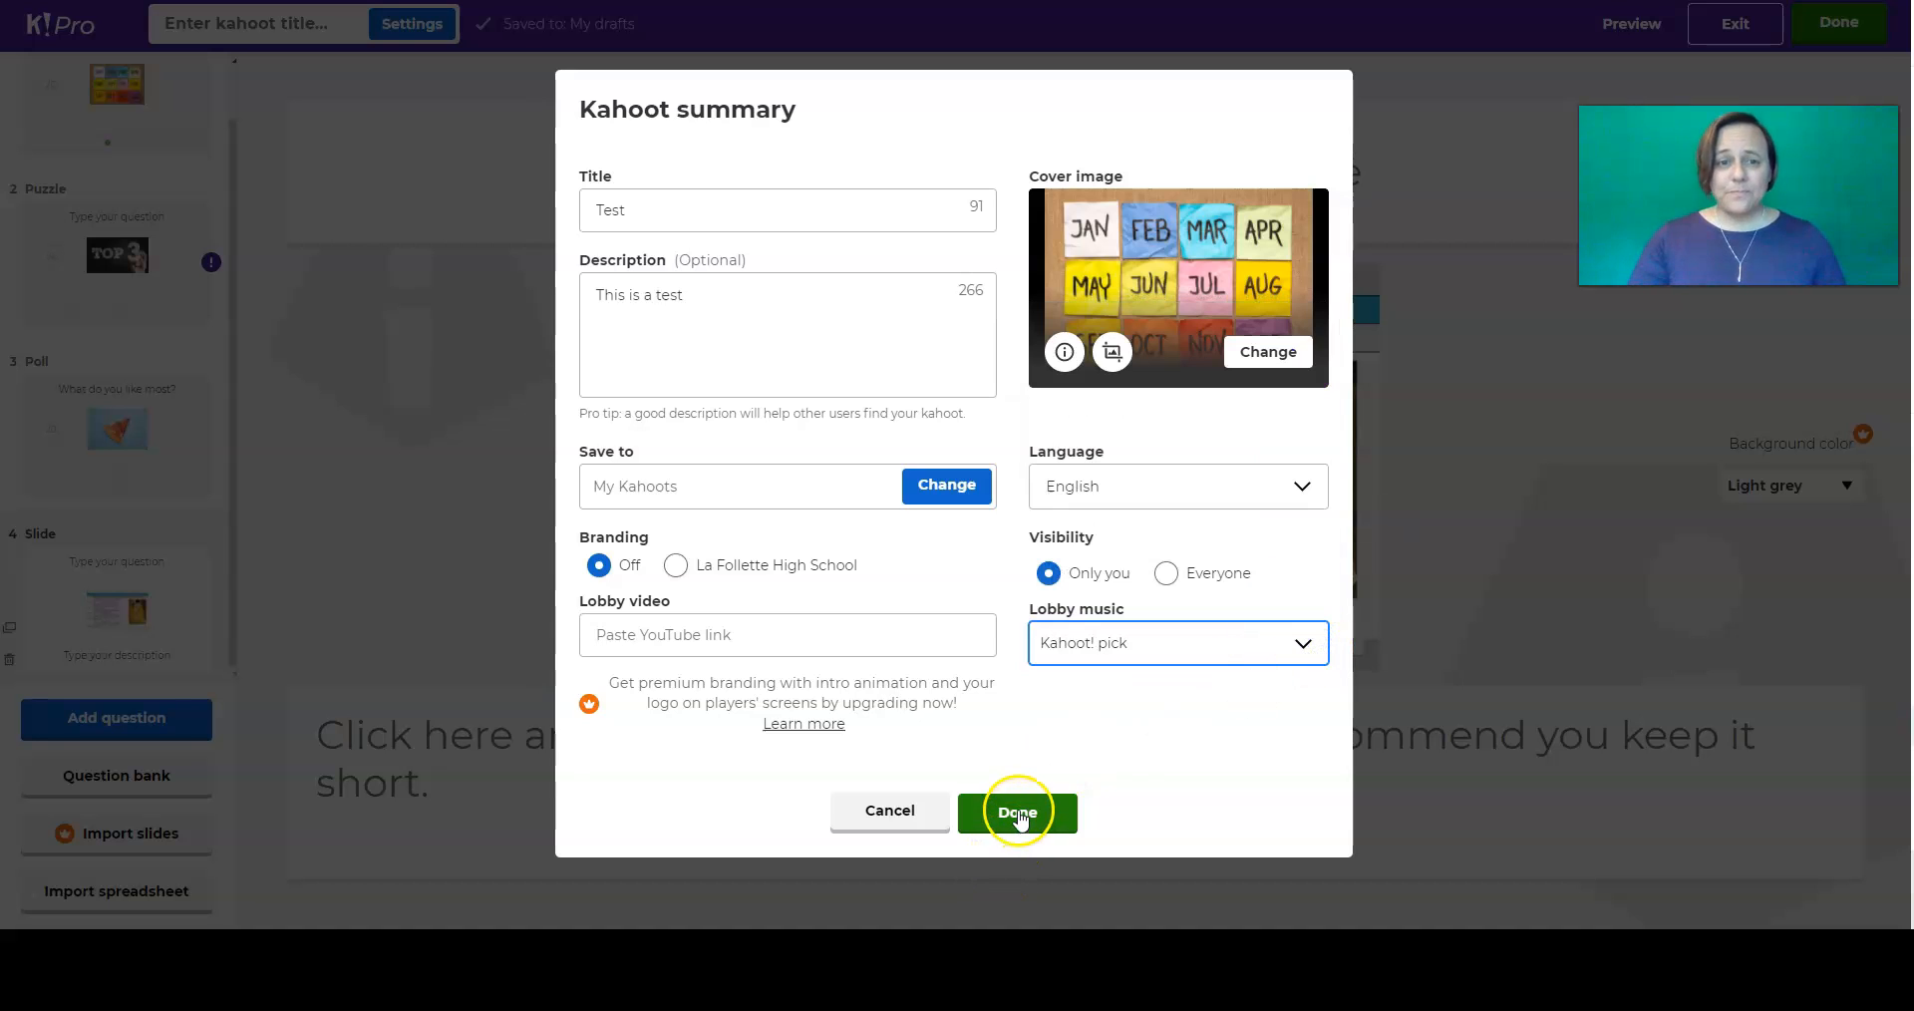
- Confirm the kahoot summary, exit the editor, and open the My Kahoots library
{"action": "left_click", "coordinate": [1017, 809]}
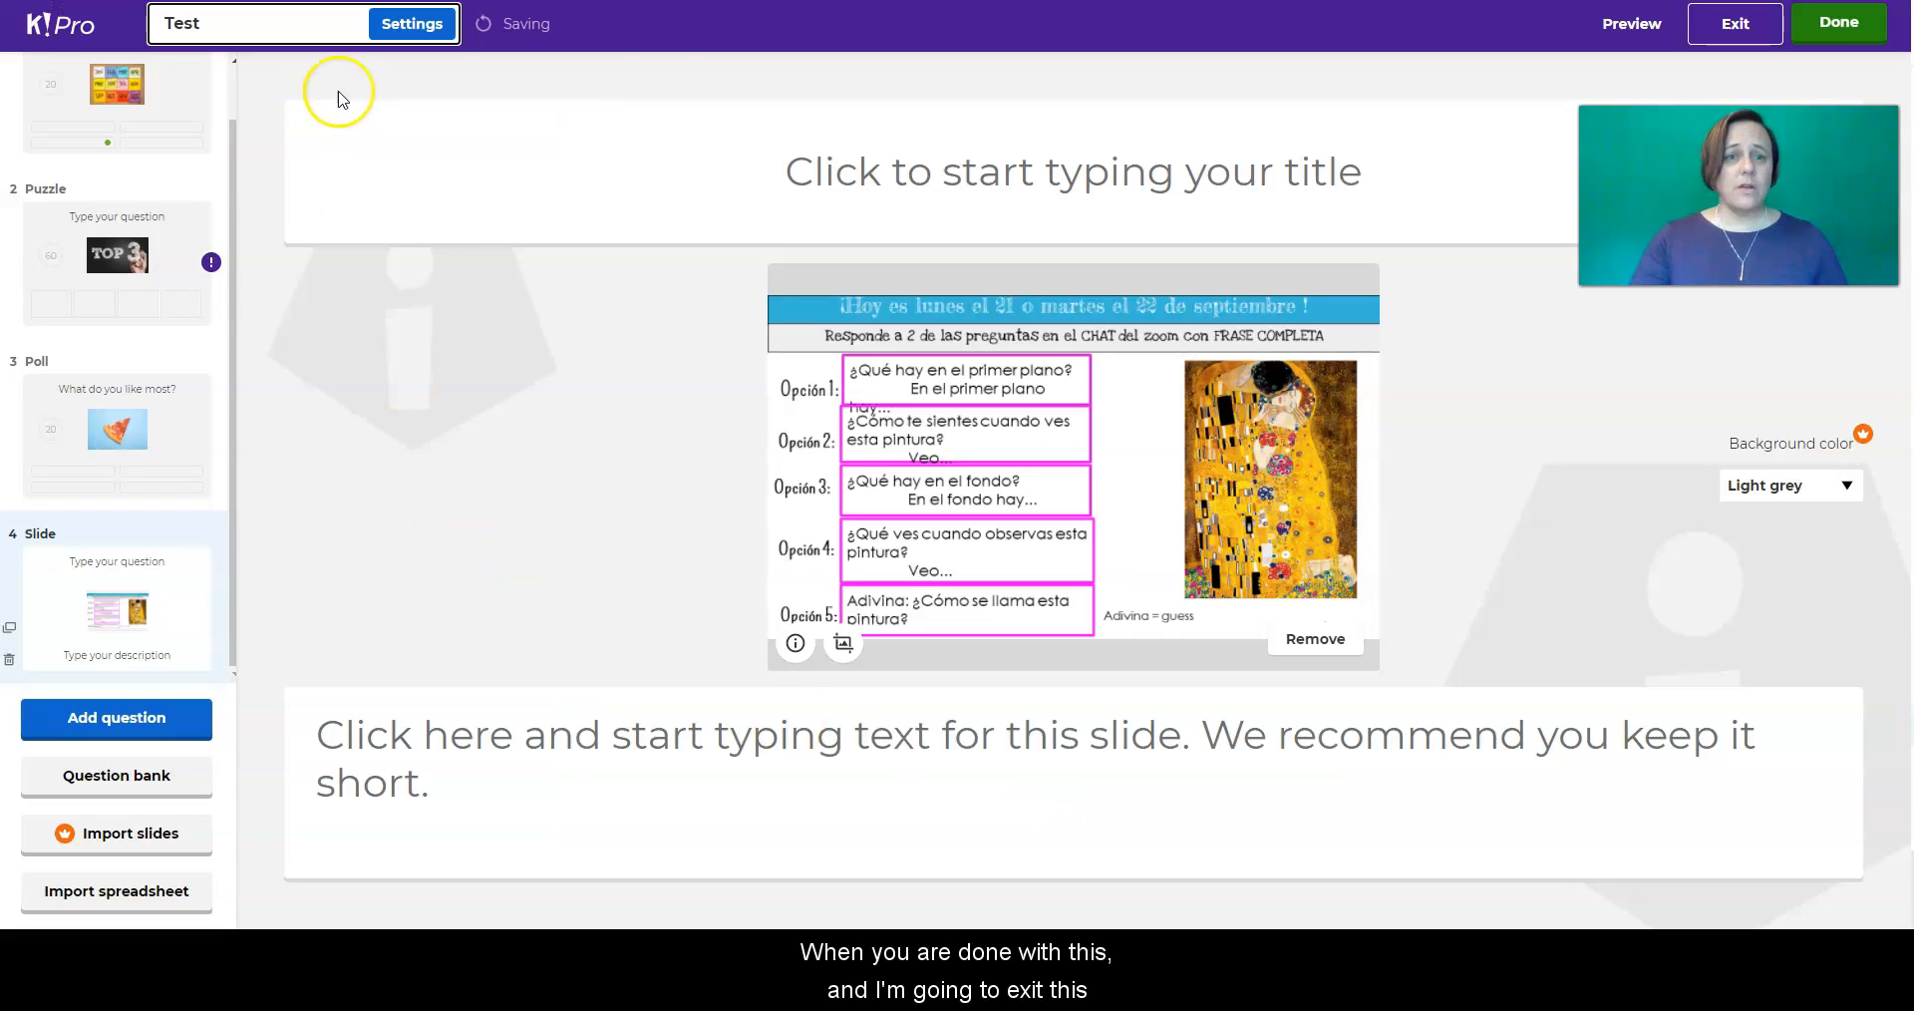
{"action": "left_click", "coordinate": [1735, 24]}
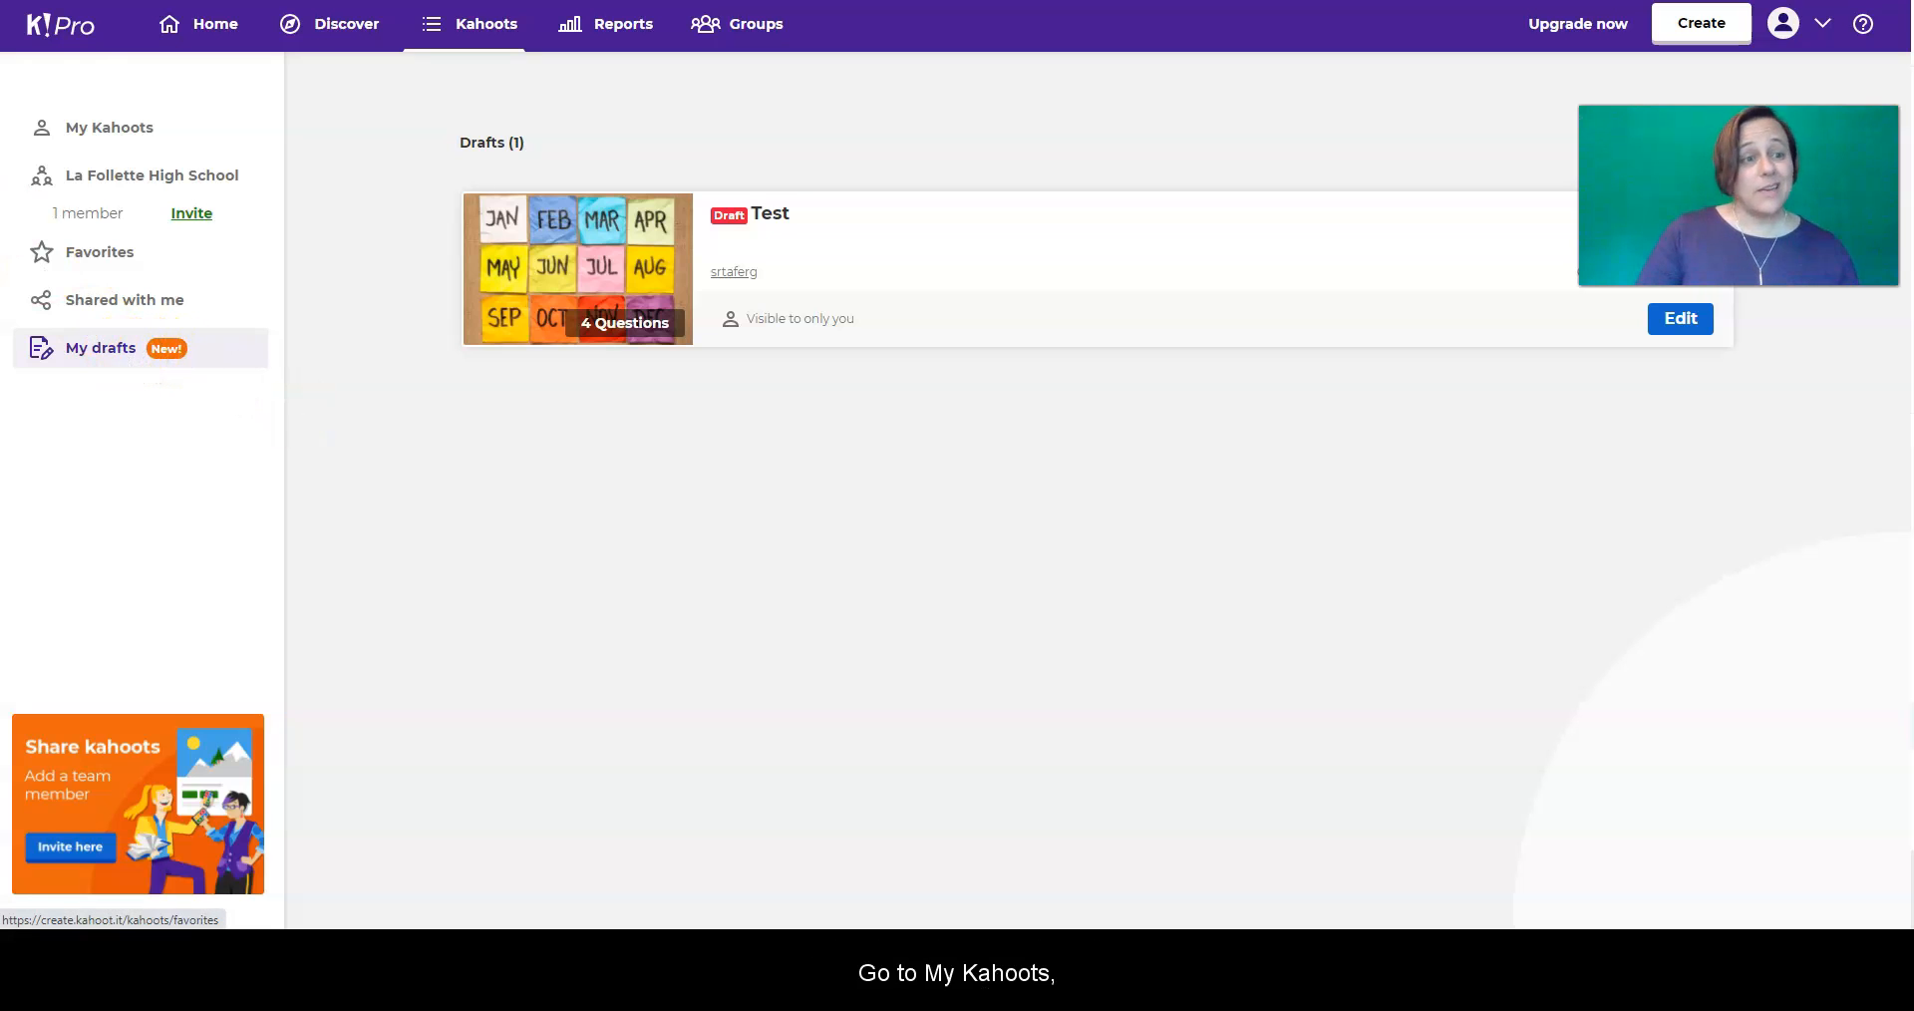
{"action": "left_click", "coordinate": [114, 129]}
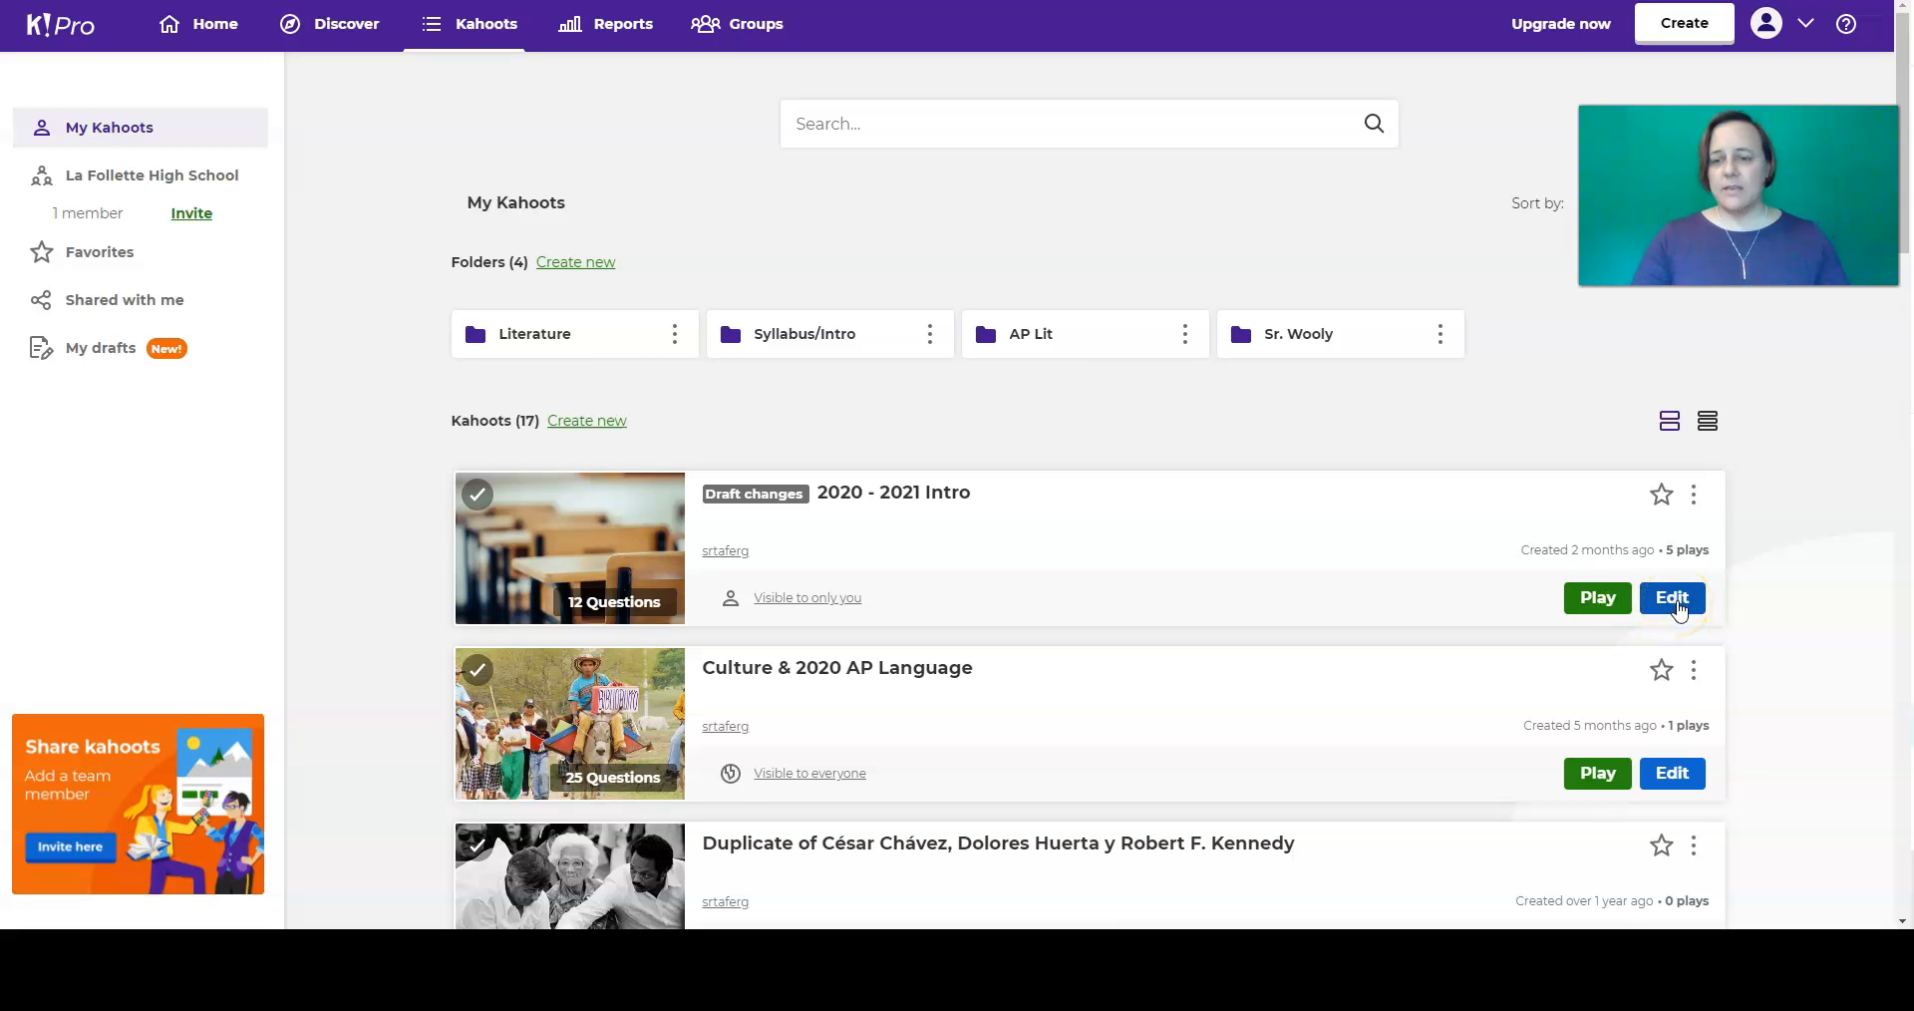
- Examine the self-paced challenge settings for assigning "Culture & 2020 AP Language", and cancel without creating the challenge
{"action": "scroll", "coordinate": [1295, 684], "scroll_direction": "down", "scroll_amount": 1}
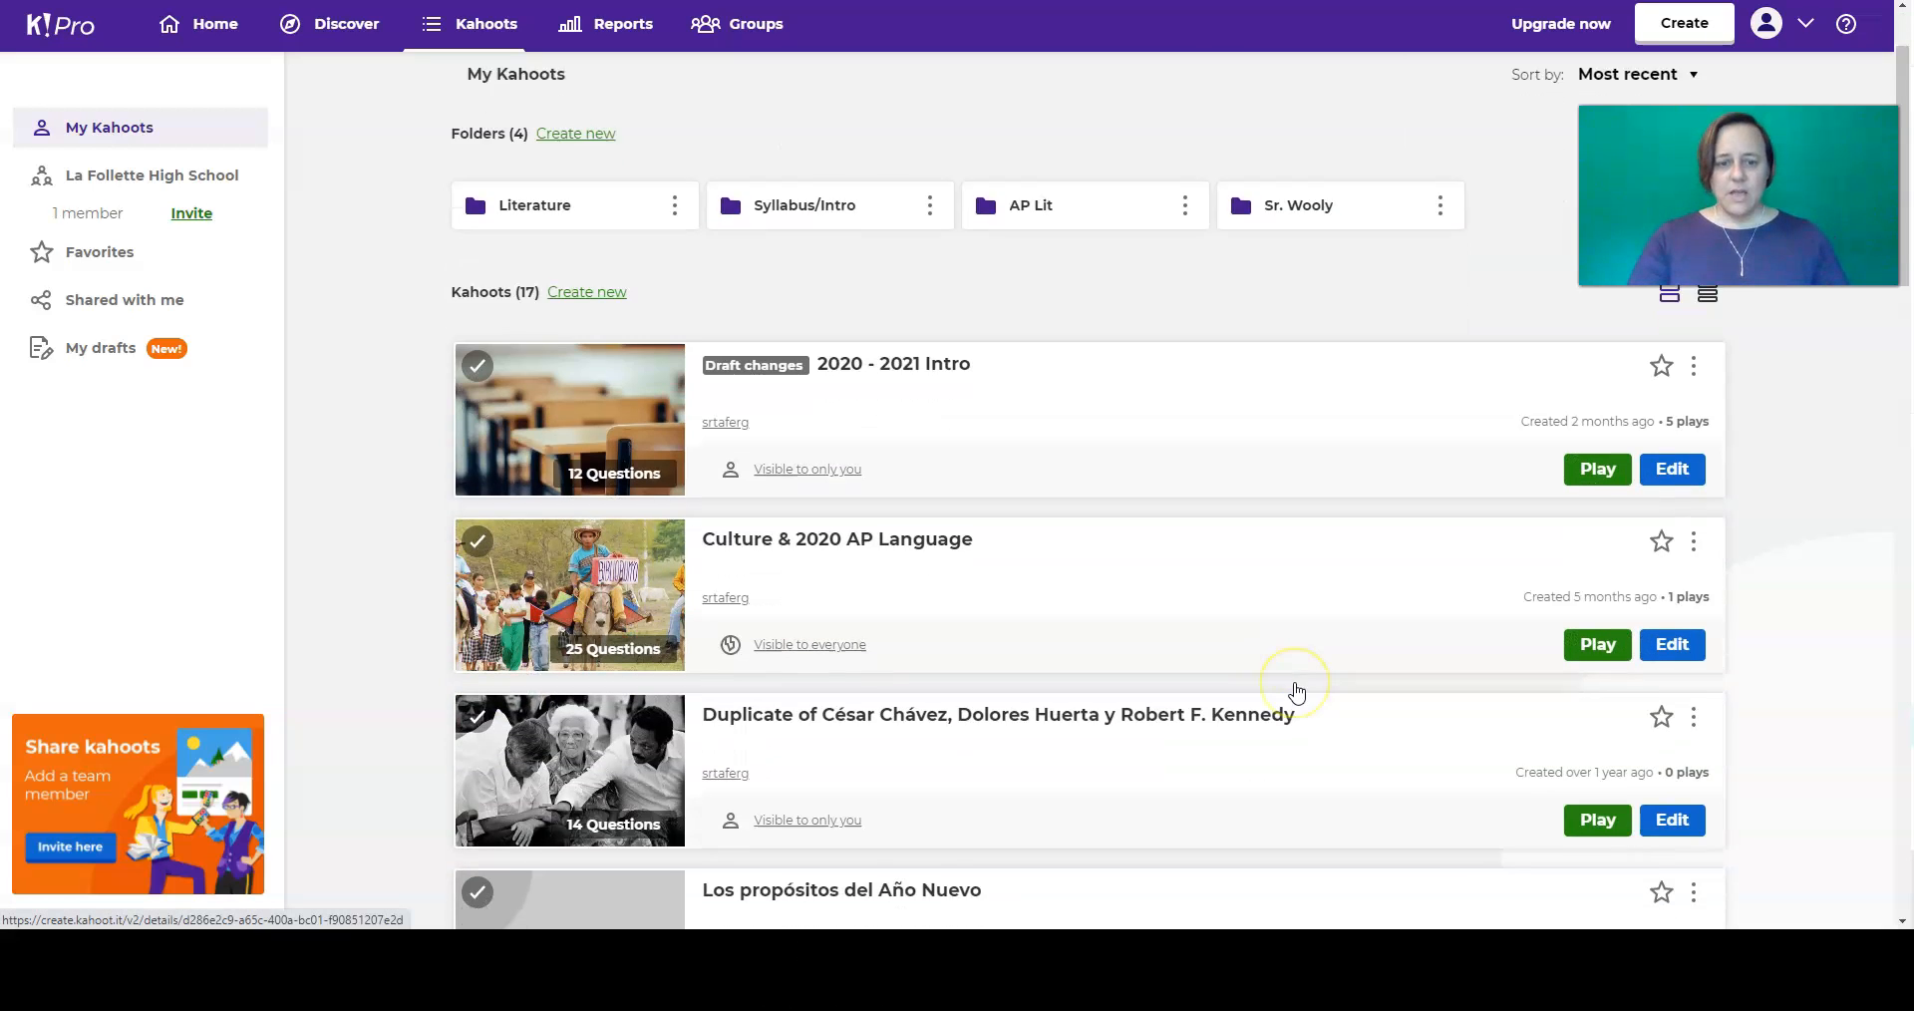
{"action": "scroll", "coordinate": [1296, 691], "scroll_direction": "down", "scroll_amount": 2}
{"action": "scroll", "coordinate": [1292, 692], "scroll_direction": "up", "scroll_amount": 1}
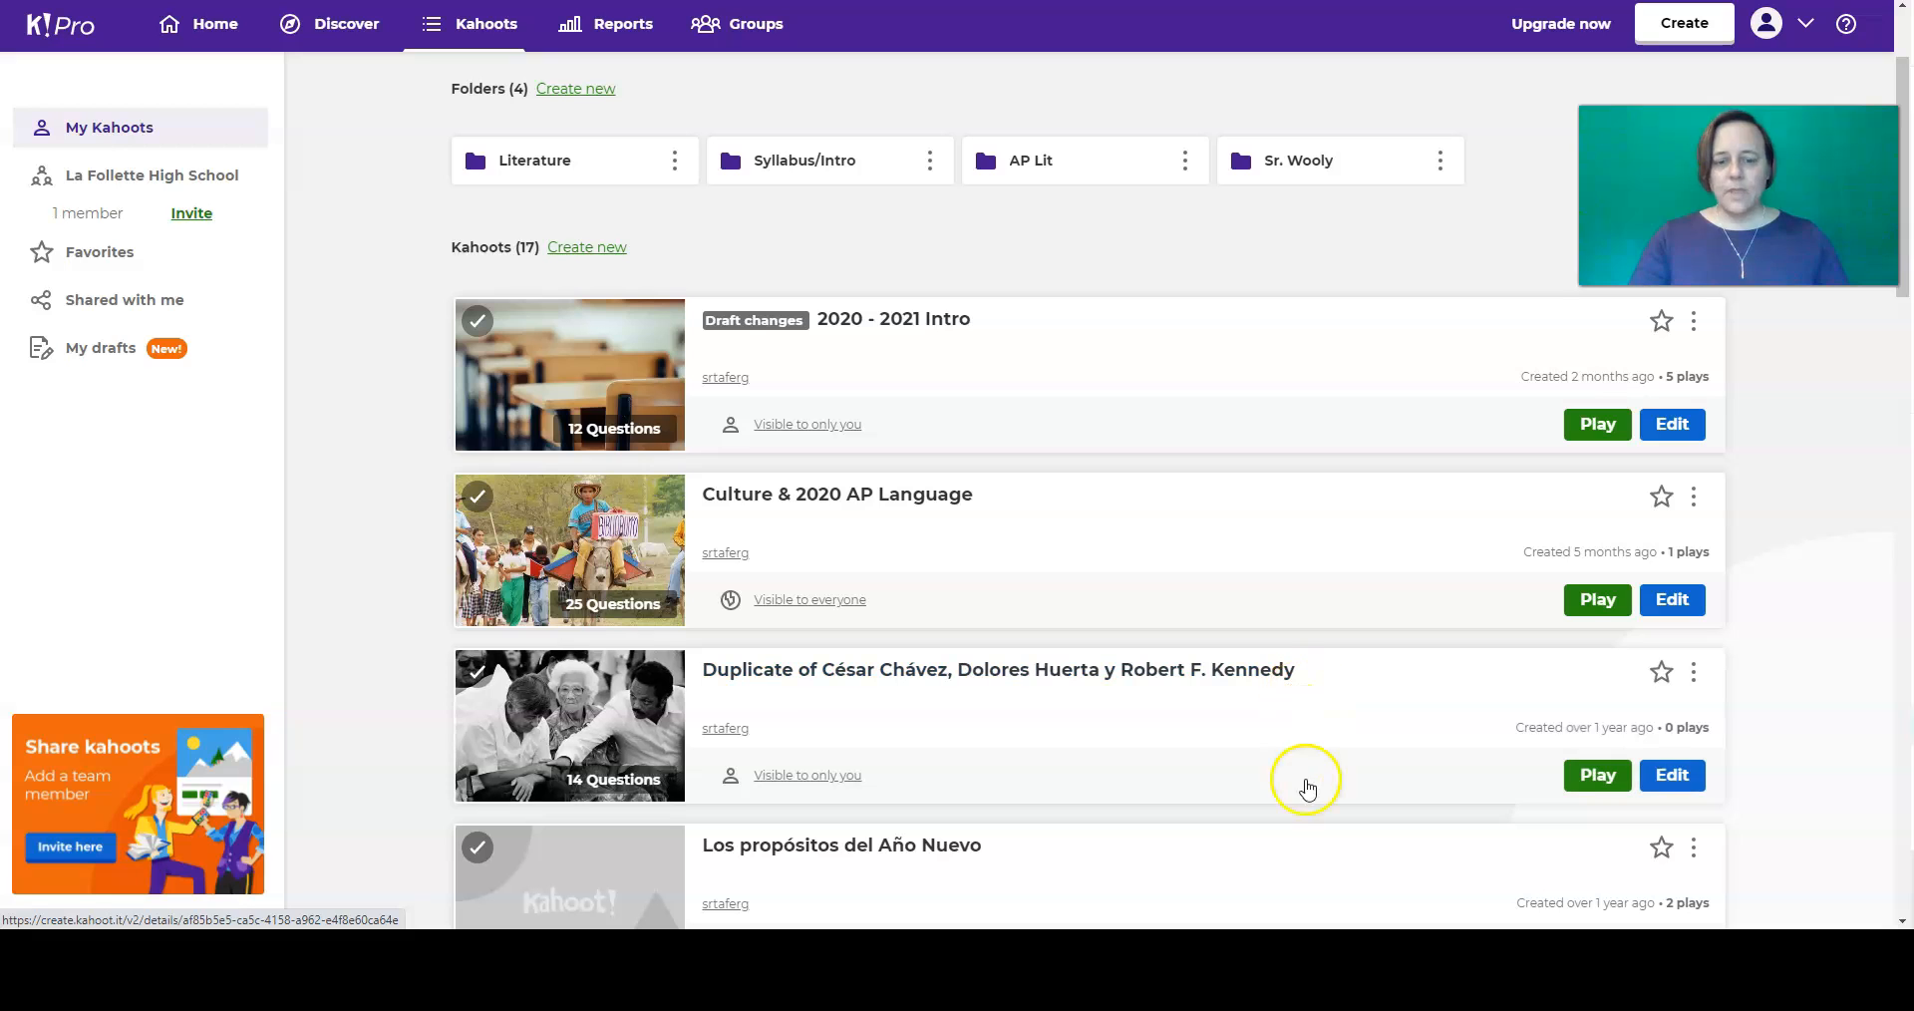
{"action": "left_click", "coordinate": [1601, 603]}
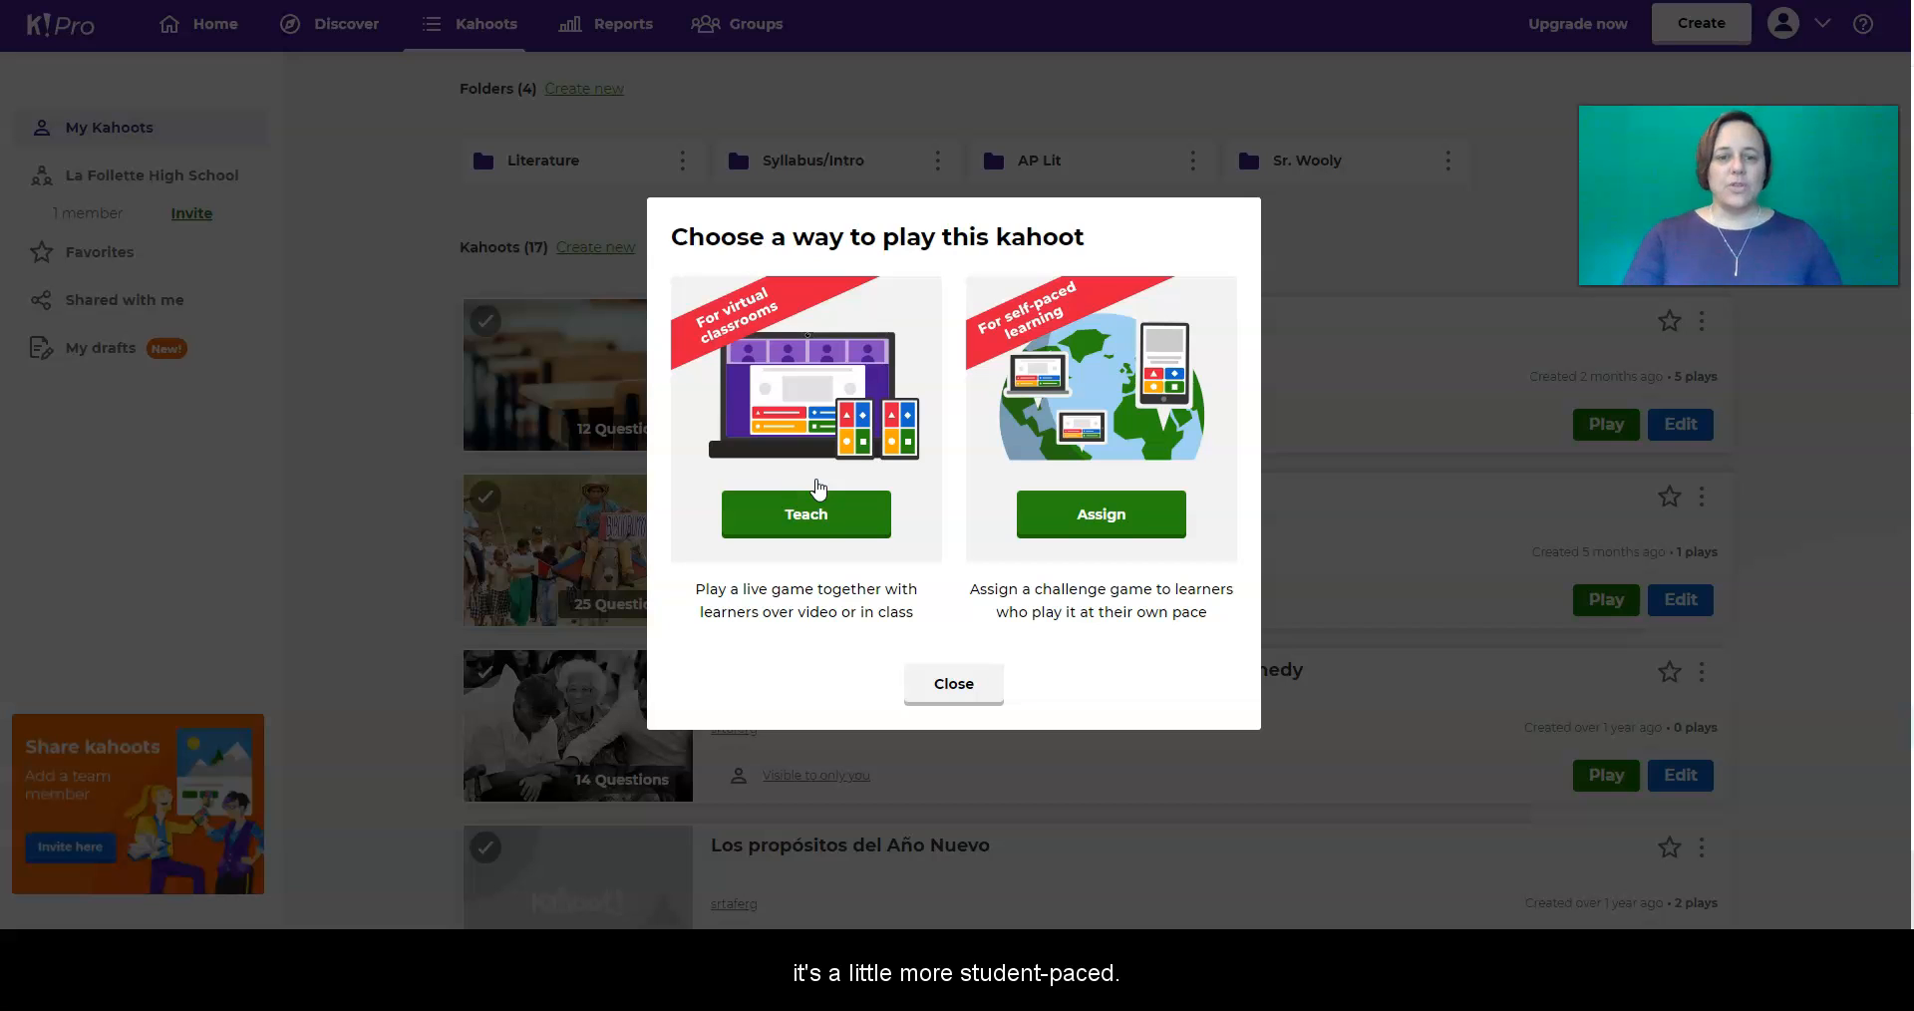
{"action": "left_click", "coordinate": [1090, 515]}
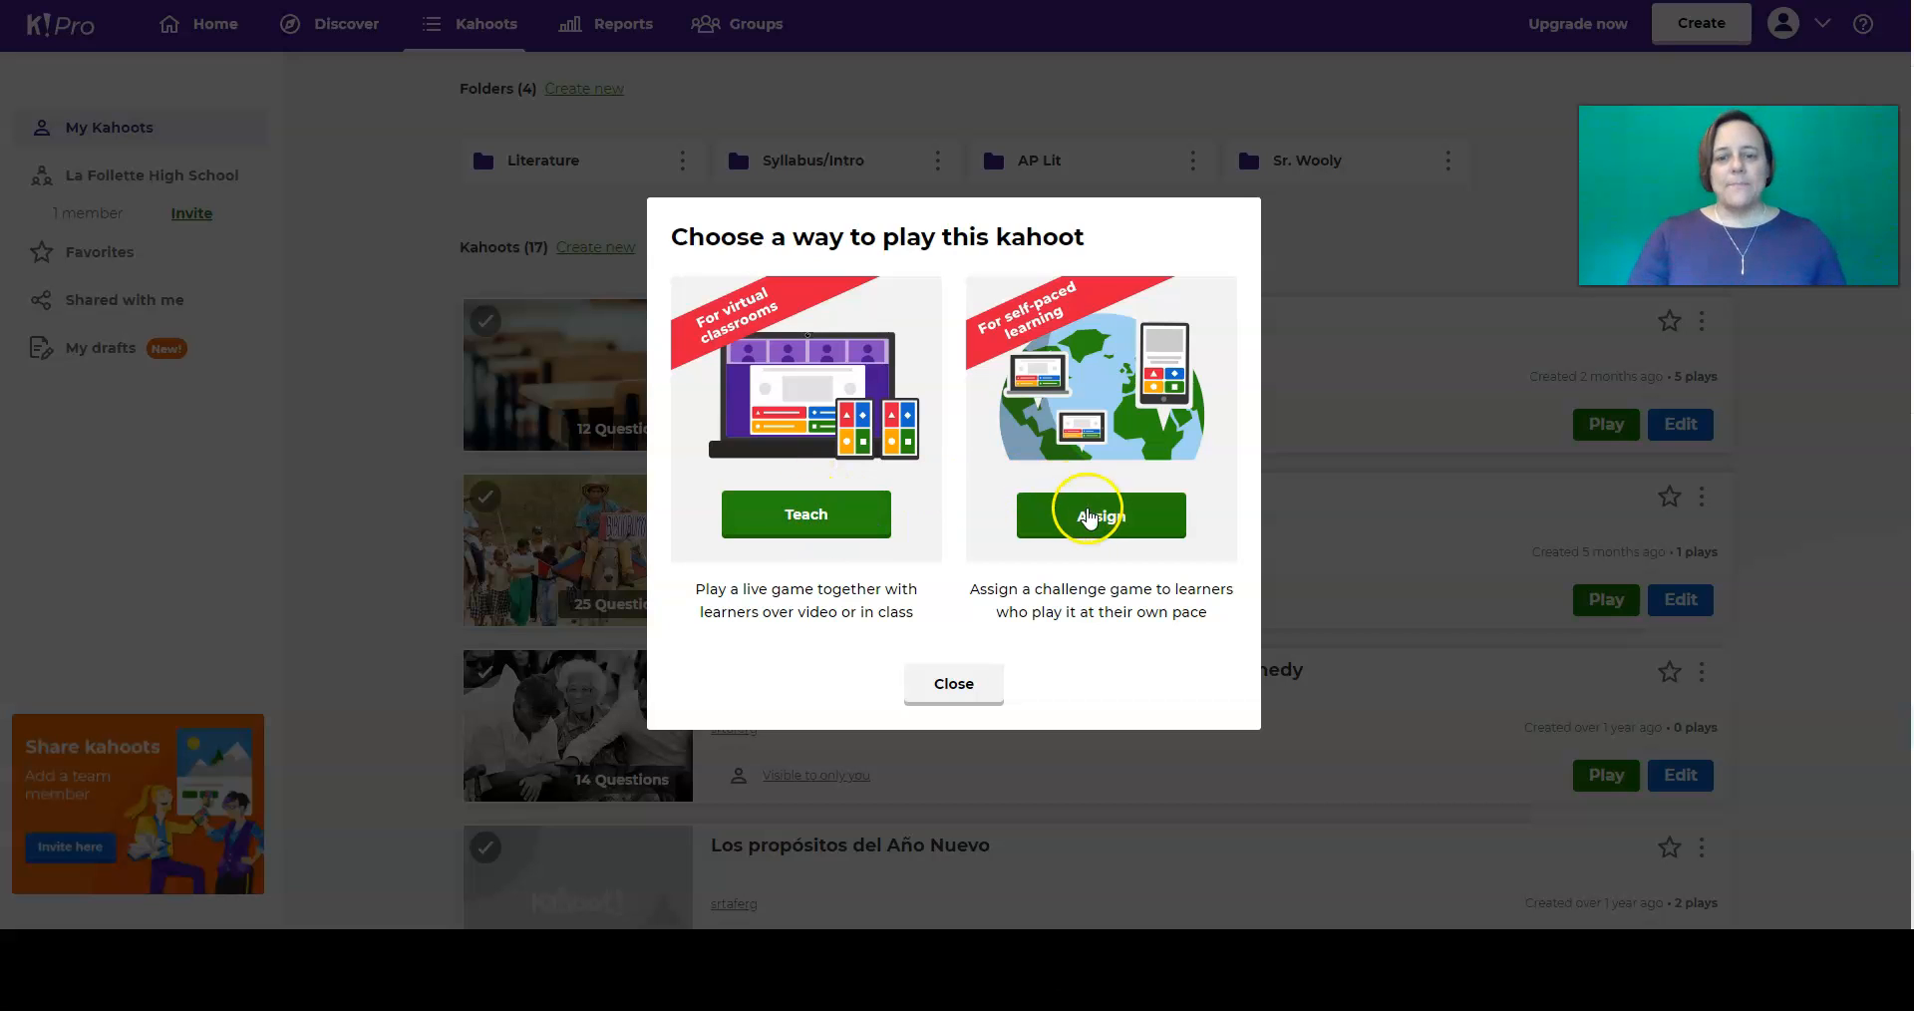
{"action": "left_click", "coordinate": [1090, 516]}
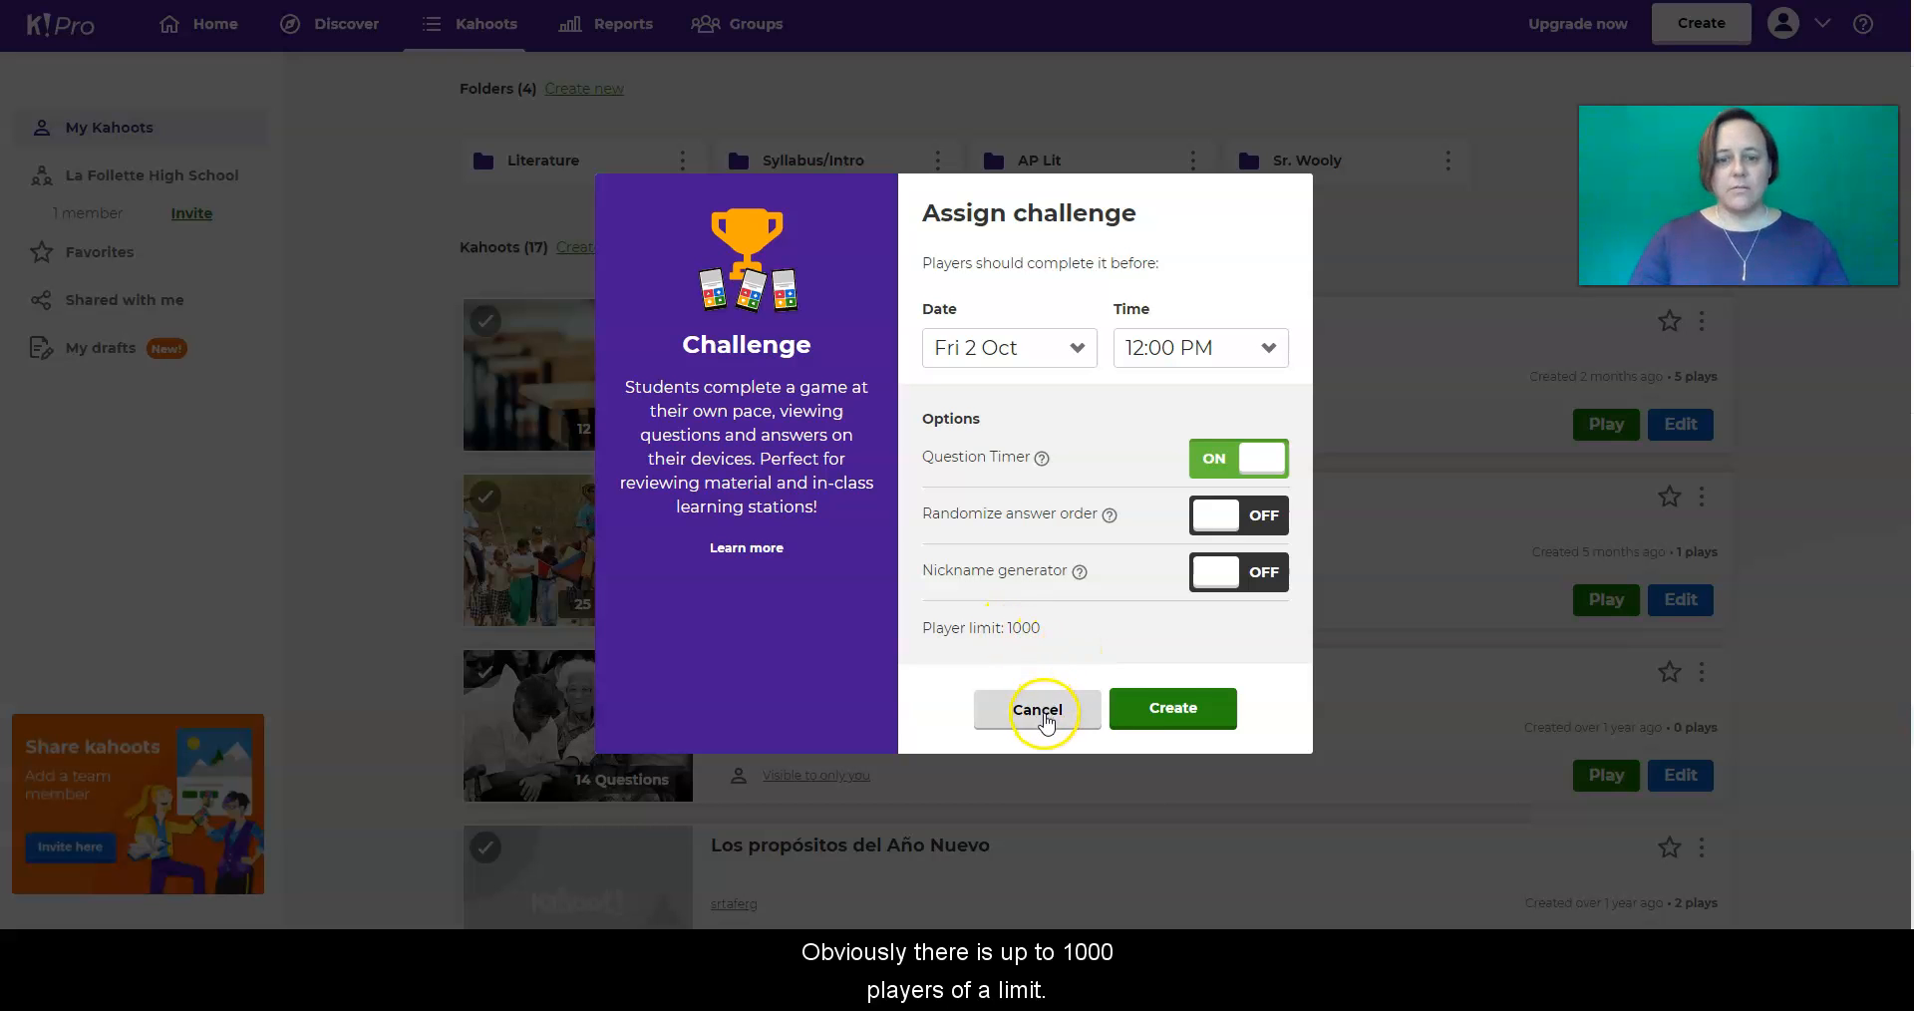
{"action": "left_click", "coordinate": [1040, 712]}
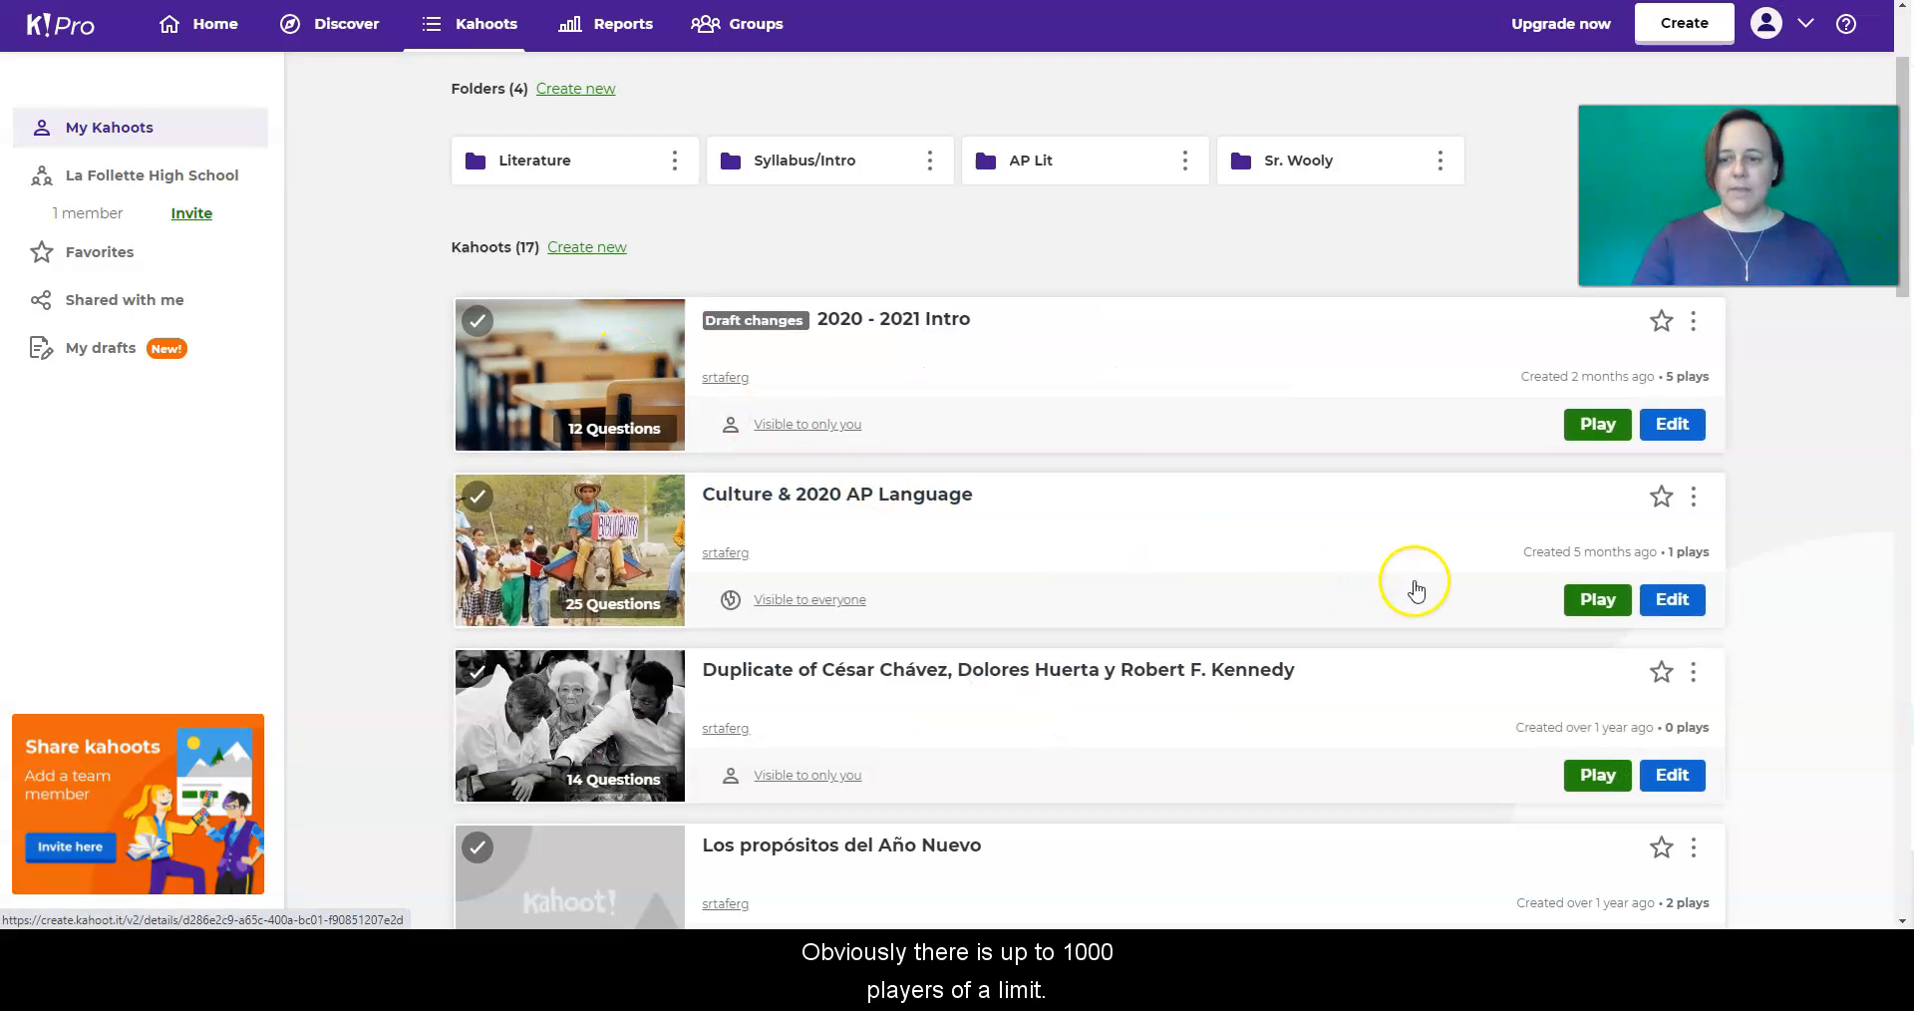
- Launch "Culture & 2020 AP Language" as a live taught game and look over its Classic and Team modes
{"action": "left_click", "coordinate": [1596, 600]}
{"action": "left_click", "coordinate": [837, 531]}
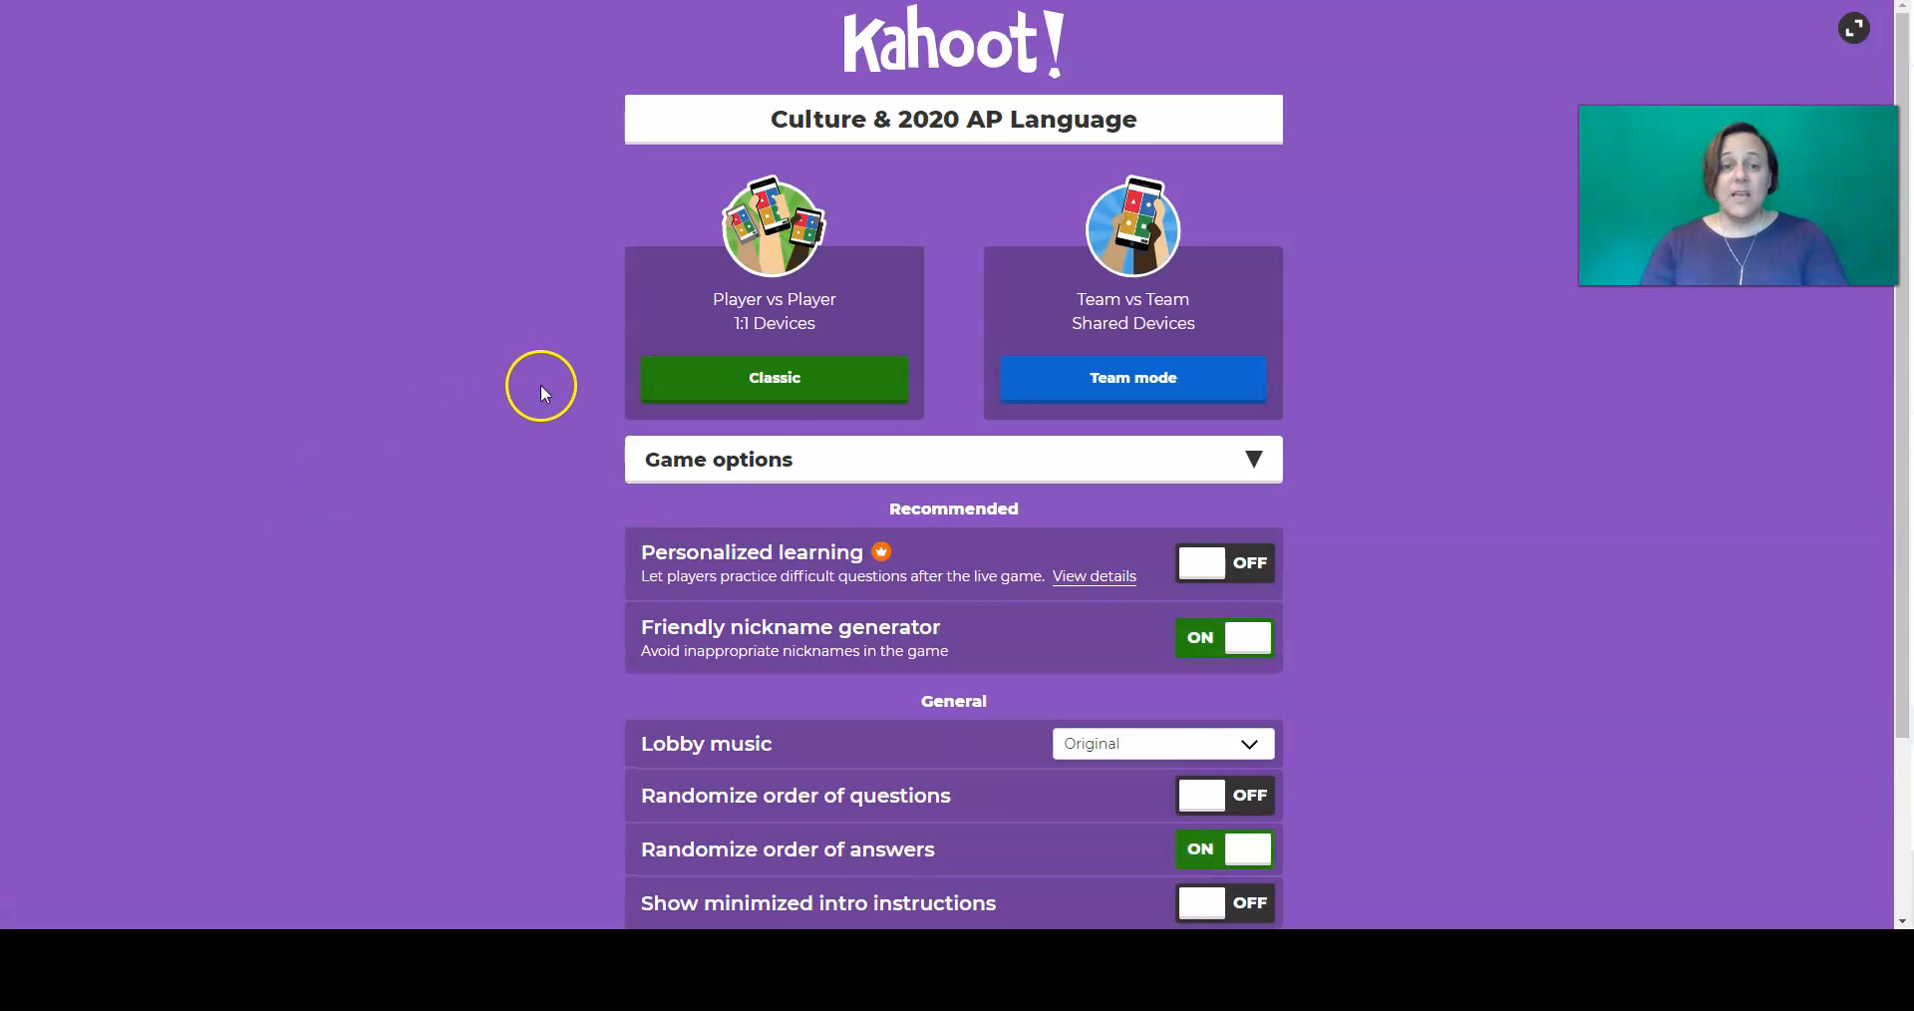
{"action": "scroll", "coordinate": [749, 344], "scroll_direction": "down", "scroll_amount": 2}
{"action": "scroll", "coordinate": [758, 299], "scroll_direction": "up", "scroll_amount": 1}
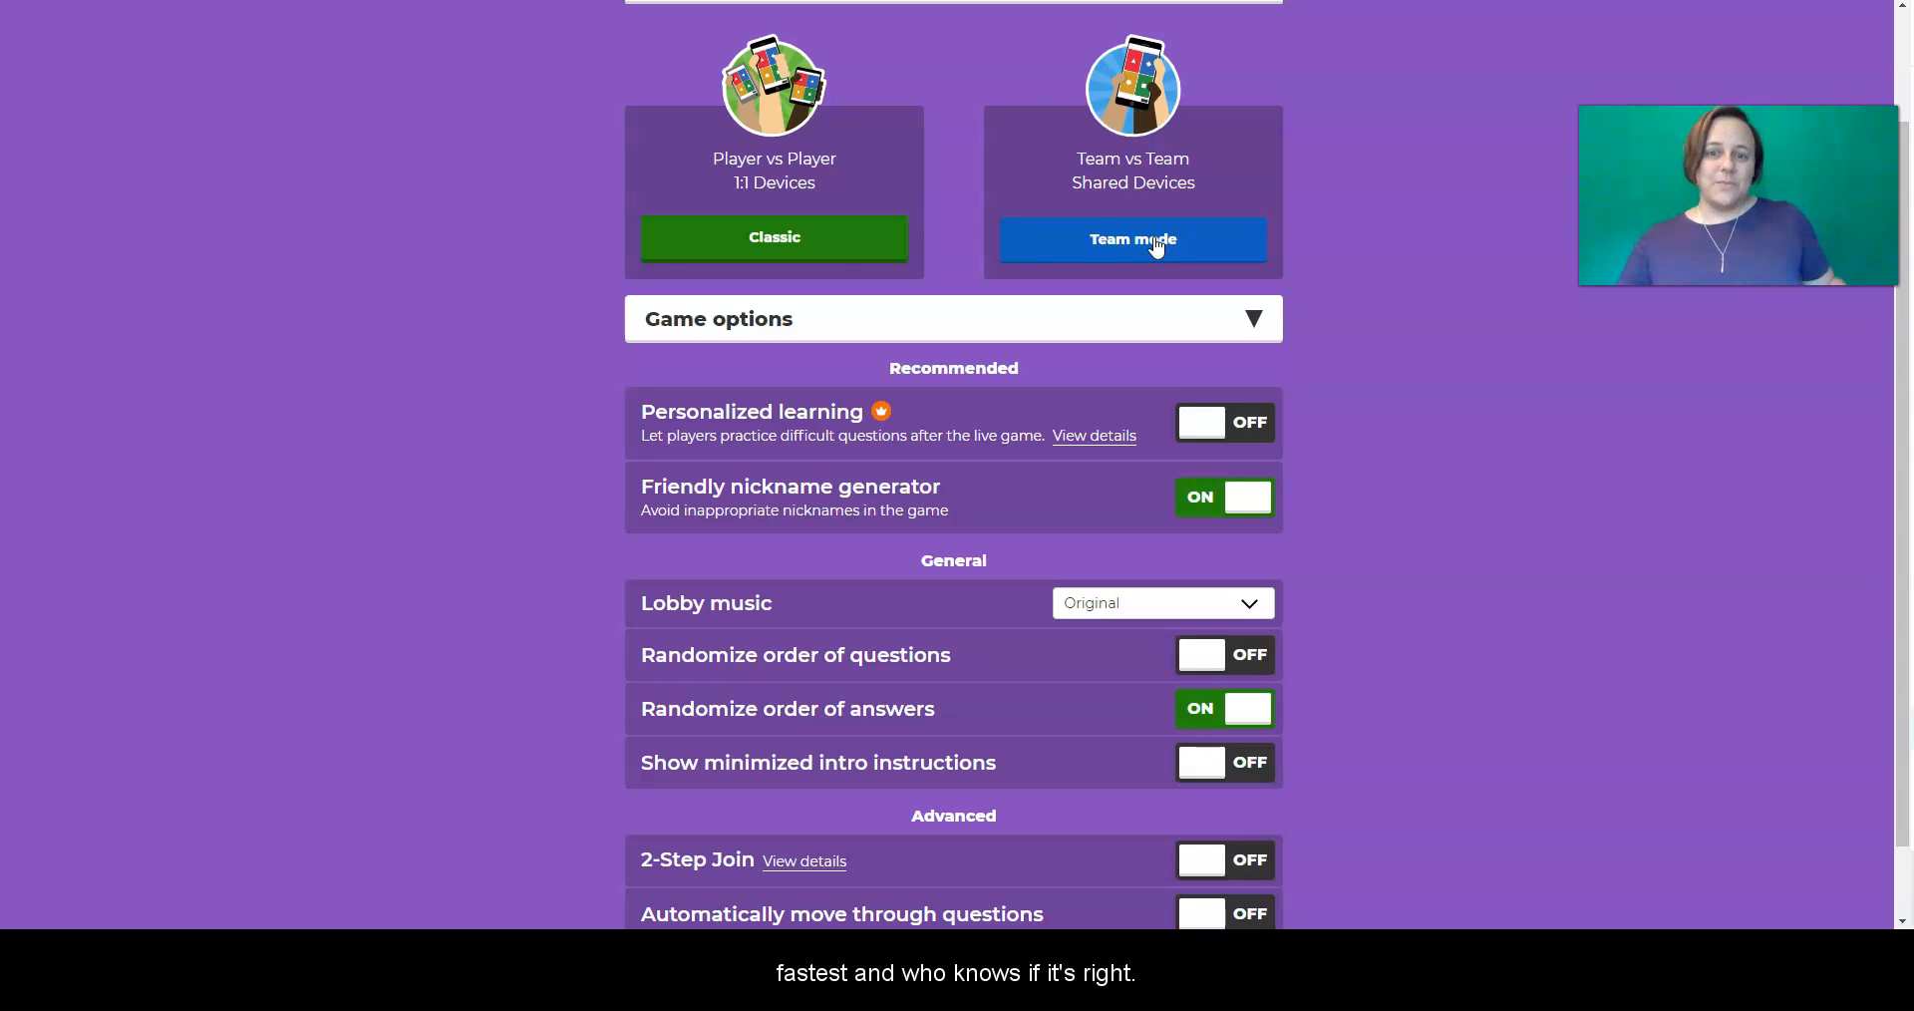
- Collapse and reopen the game options, review the available settings, and check the lobby music choices, keeping Original
{"action": "left_click", "coordinate": [1255, 321]}
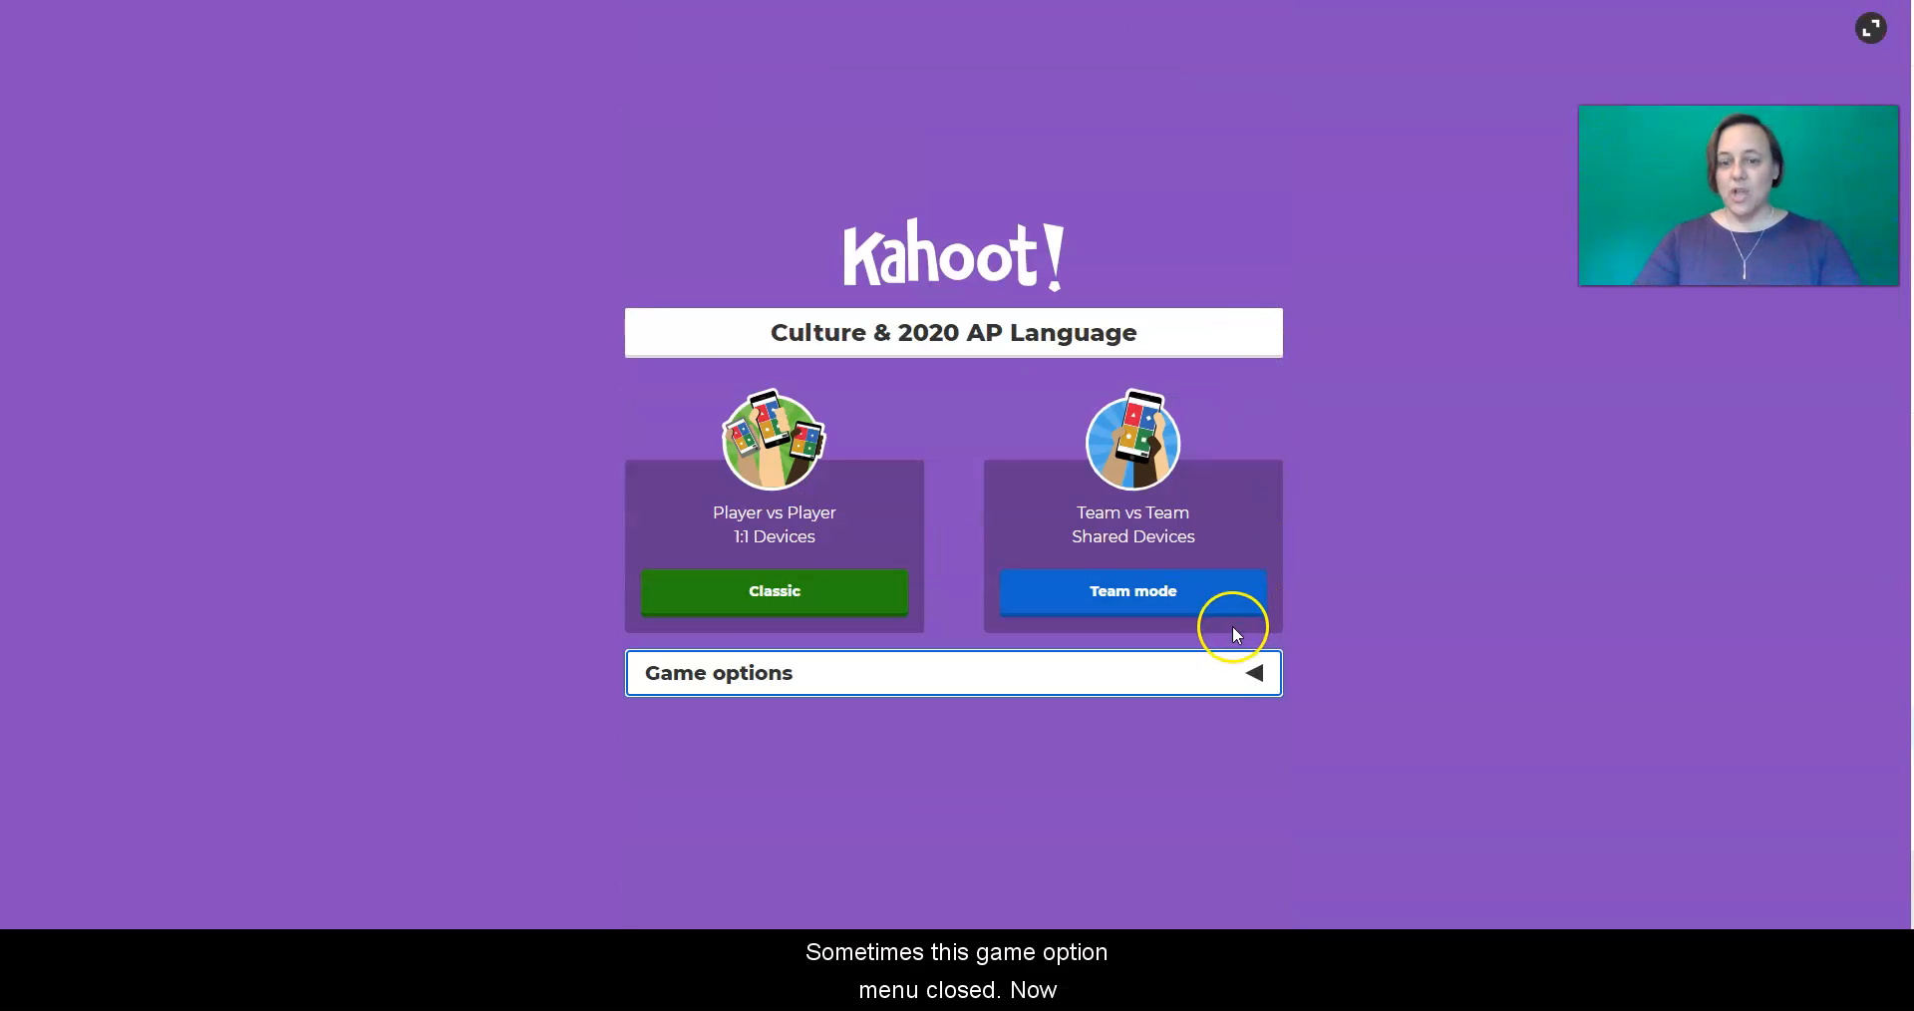
{"action": "left_click", "coordinate": [1255, 677]}
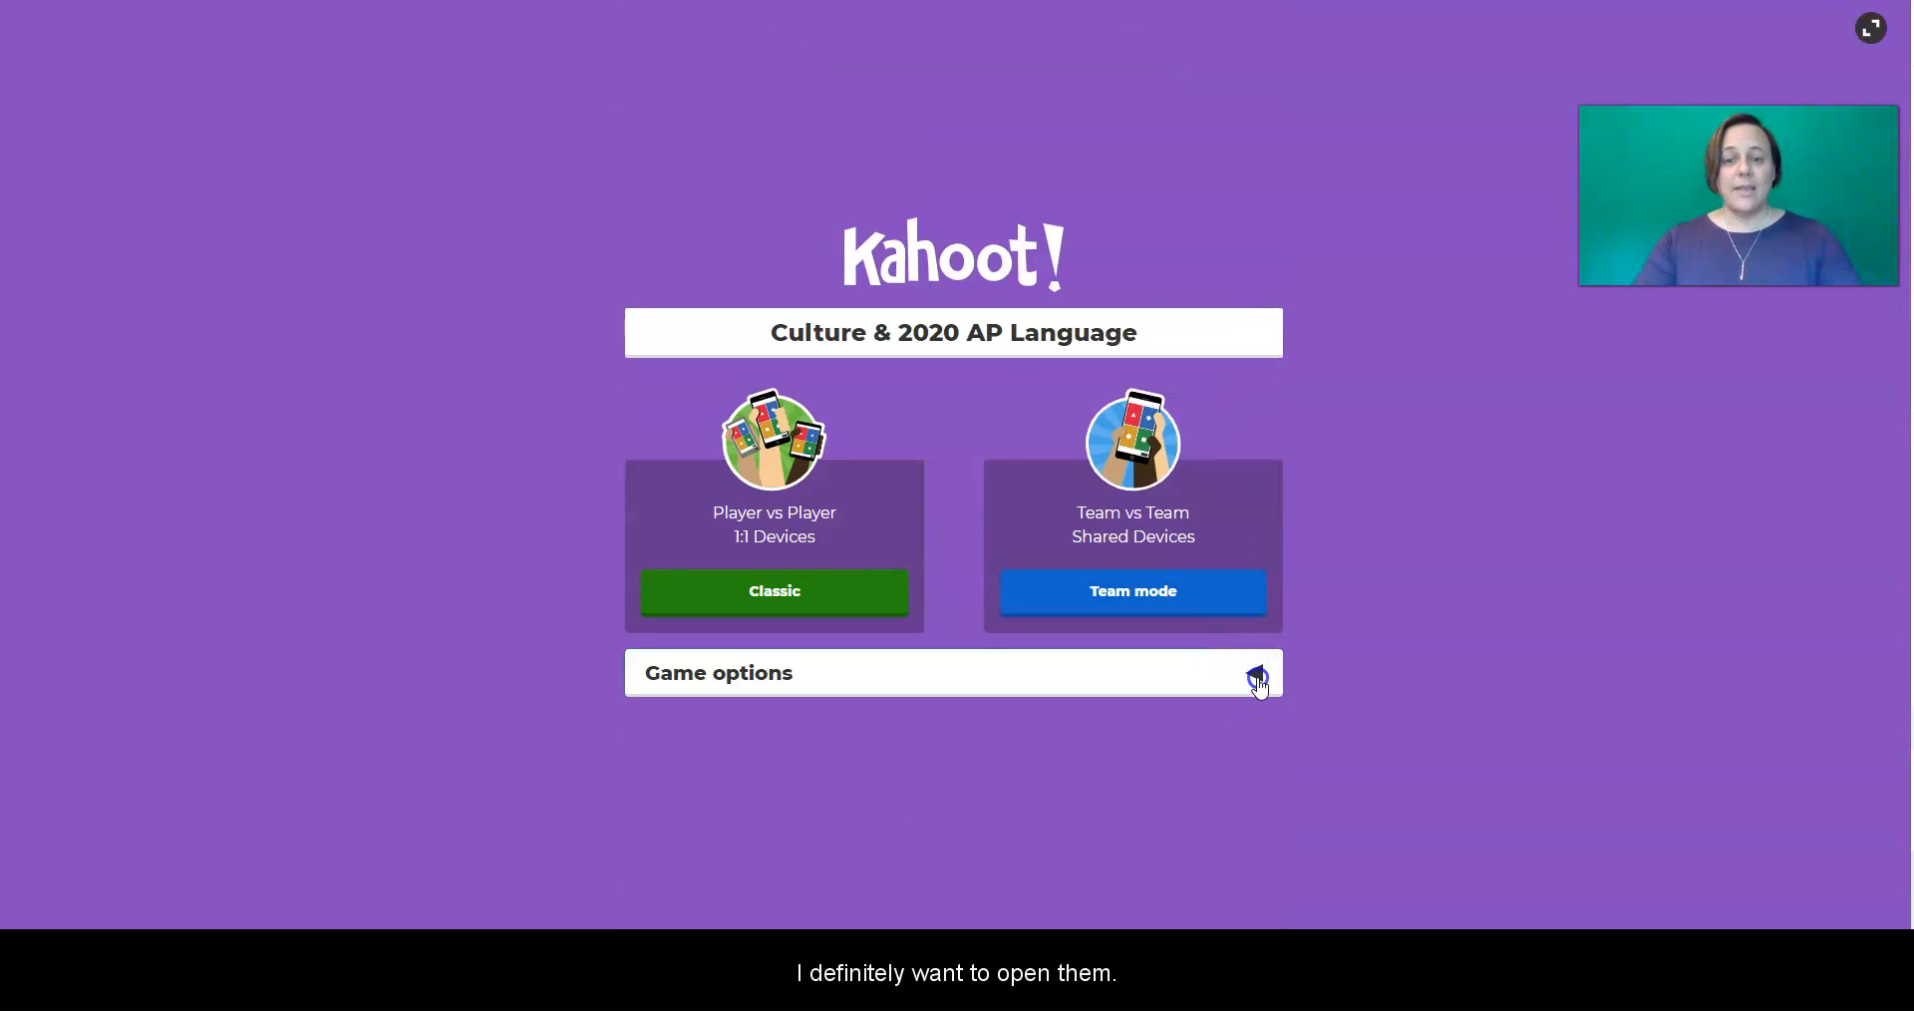
{"action": "scroll", "coordinate": [1043, 656], "scroll_direction": "down", "scroll_amount": 3}
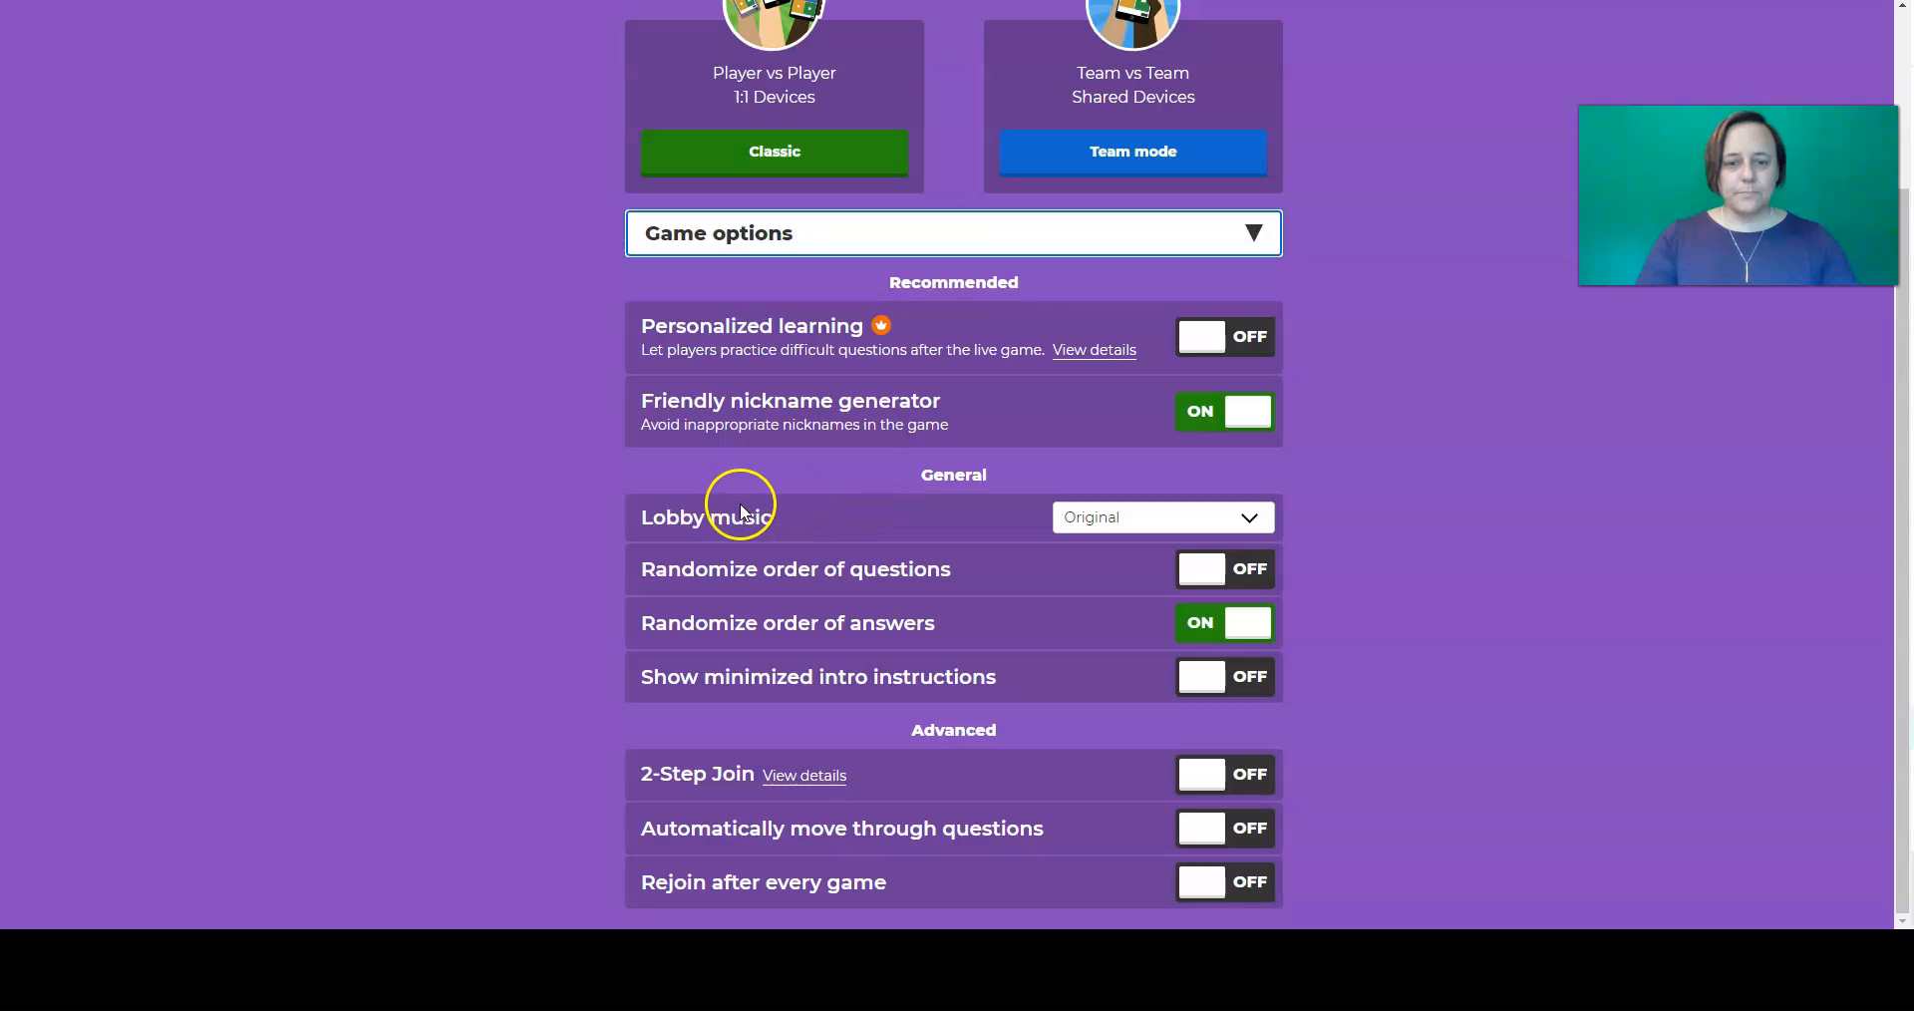
{"action": "left_click", "coordinate": [1251, 518]}
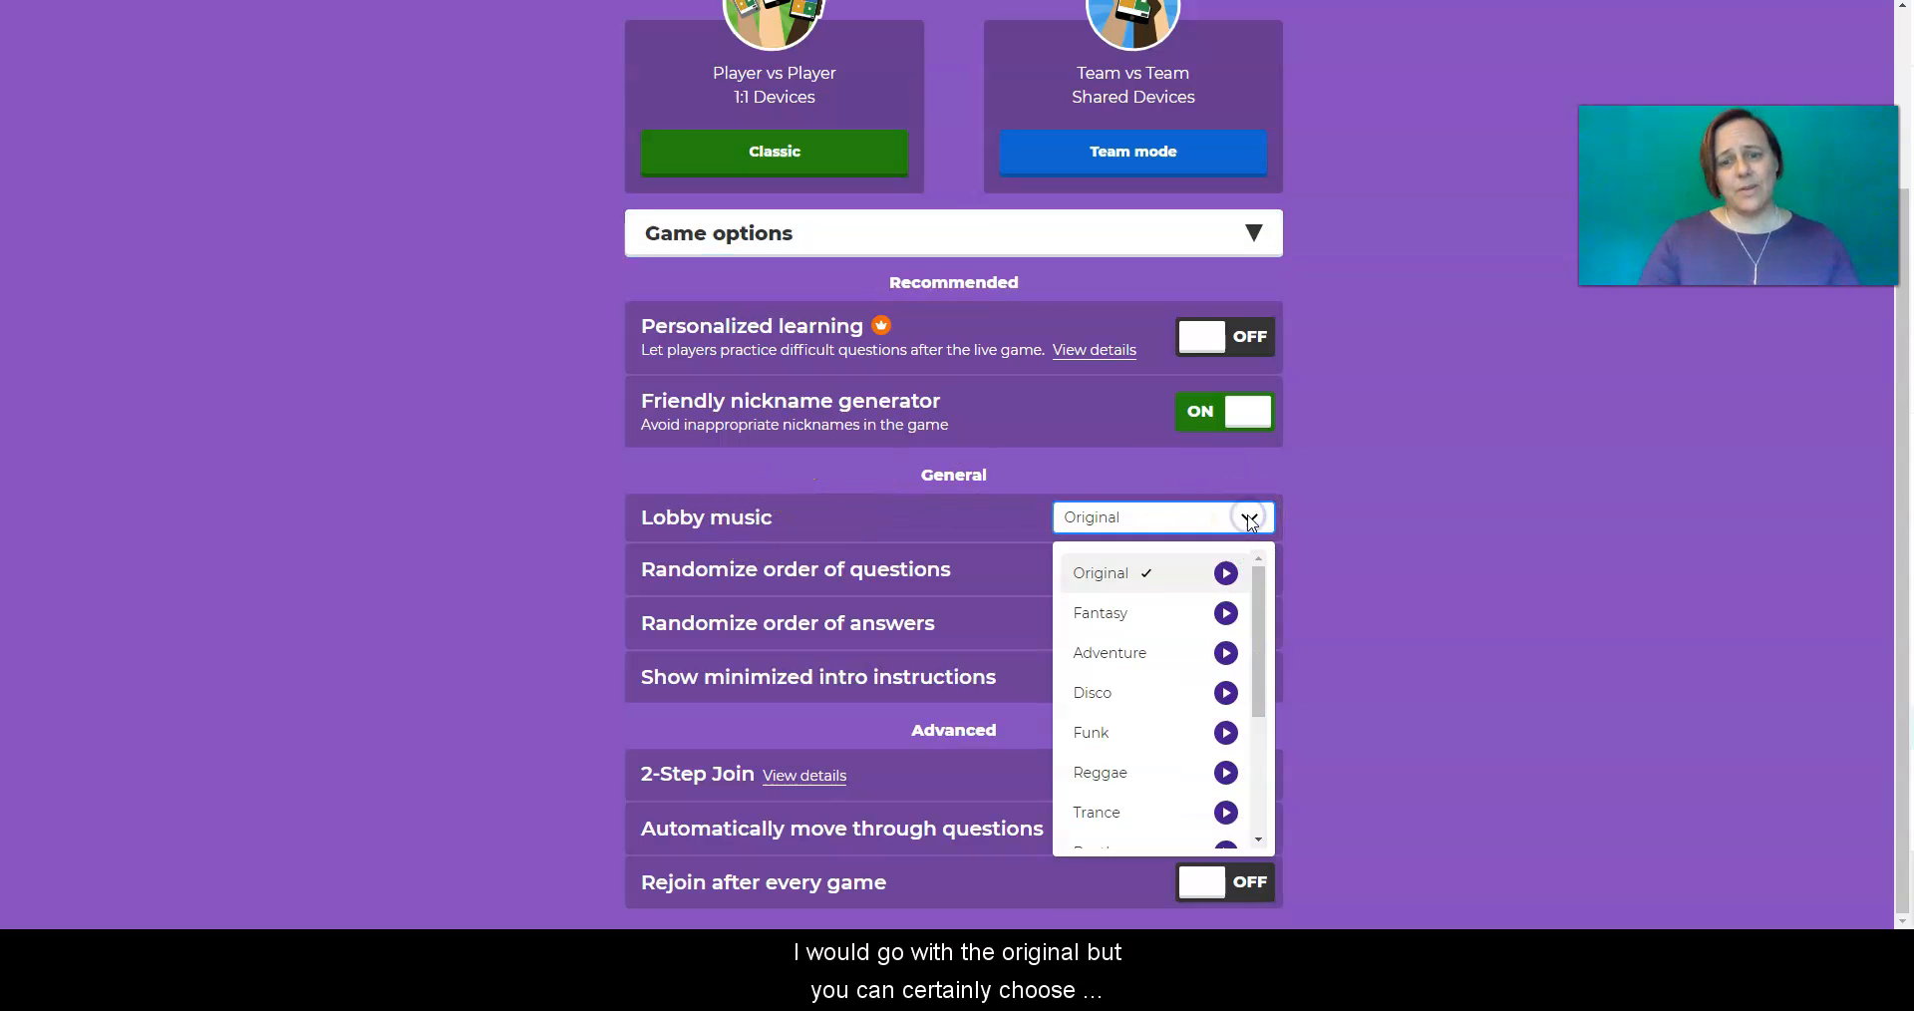
{"action": "left_click", "coordinate": [1250, 518]}
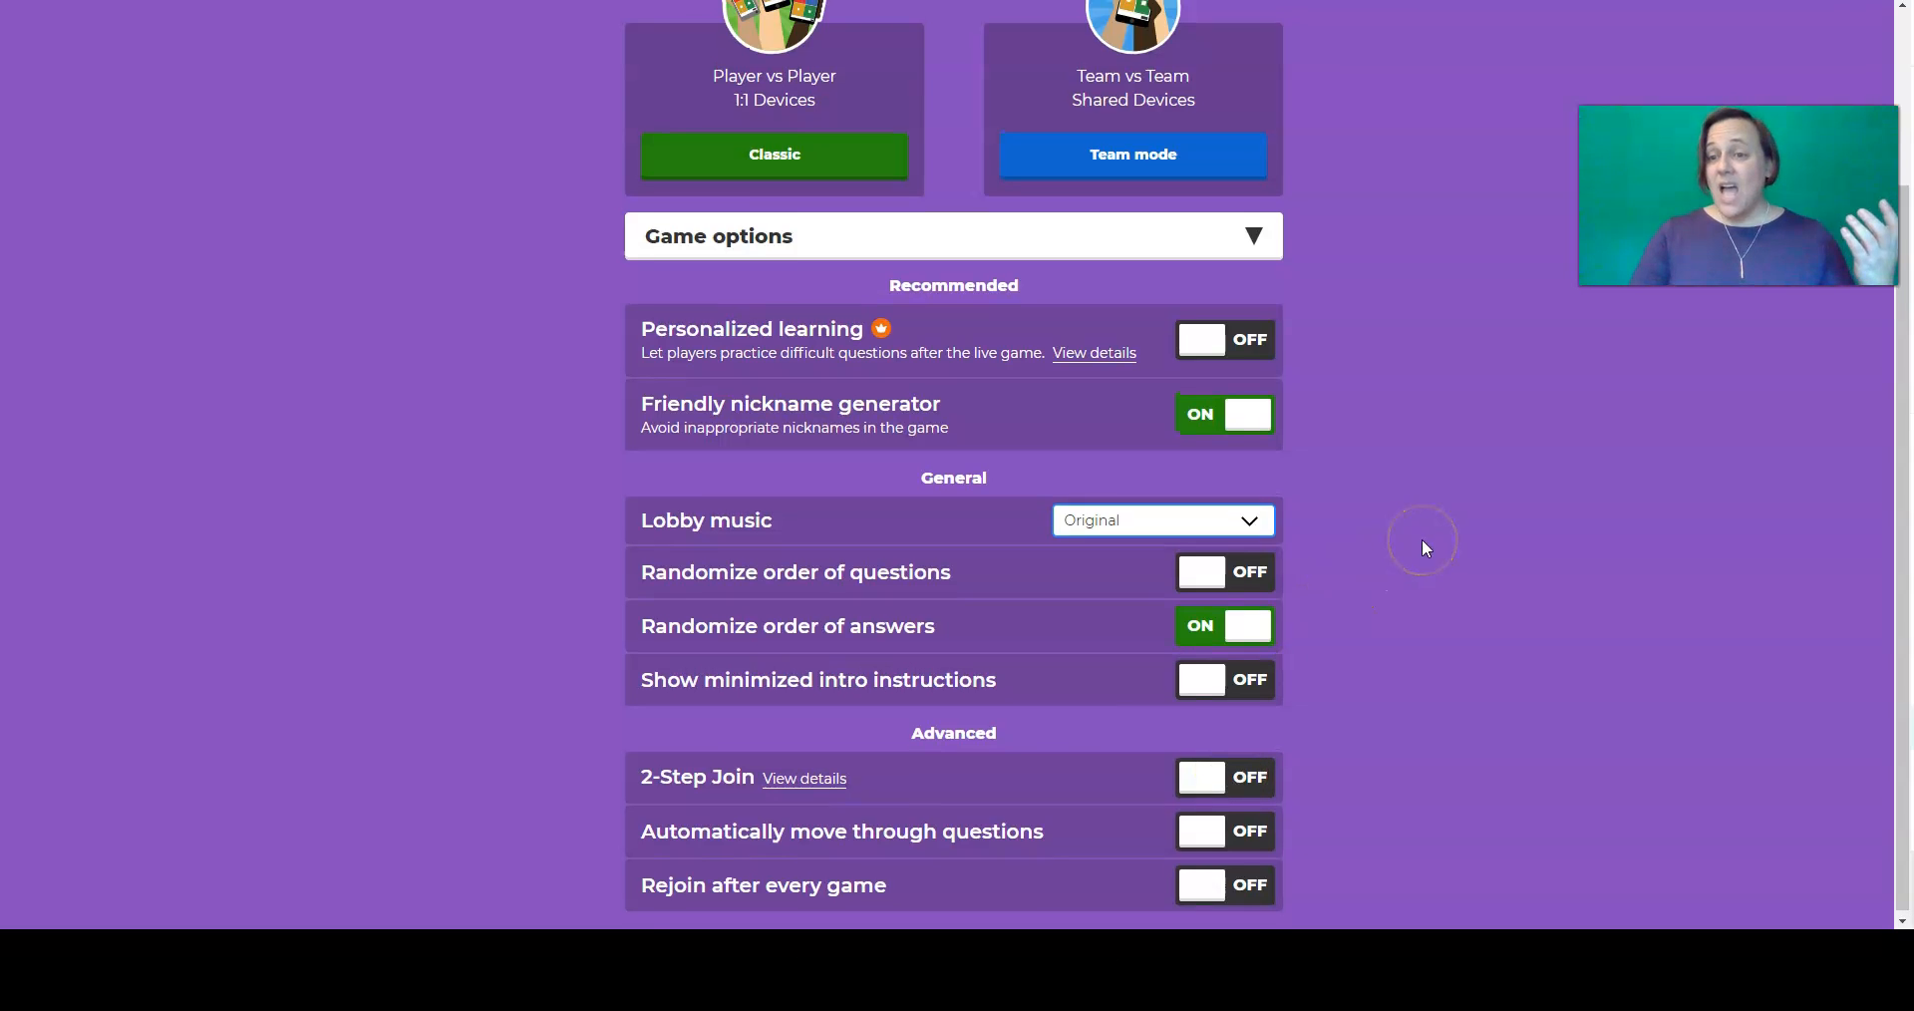
{"action": "scroll", "coordinate": [1427, 548], "scroll_direction": "up", "scroll_amount": 2}
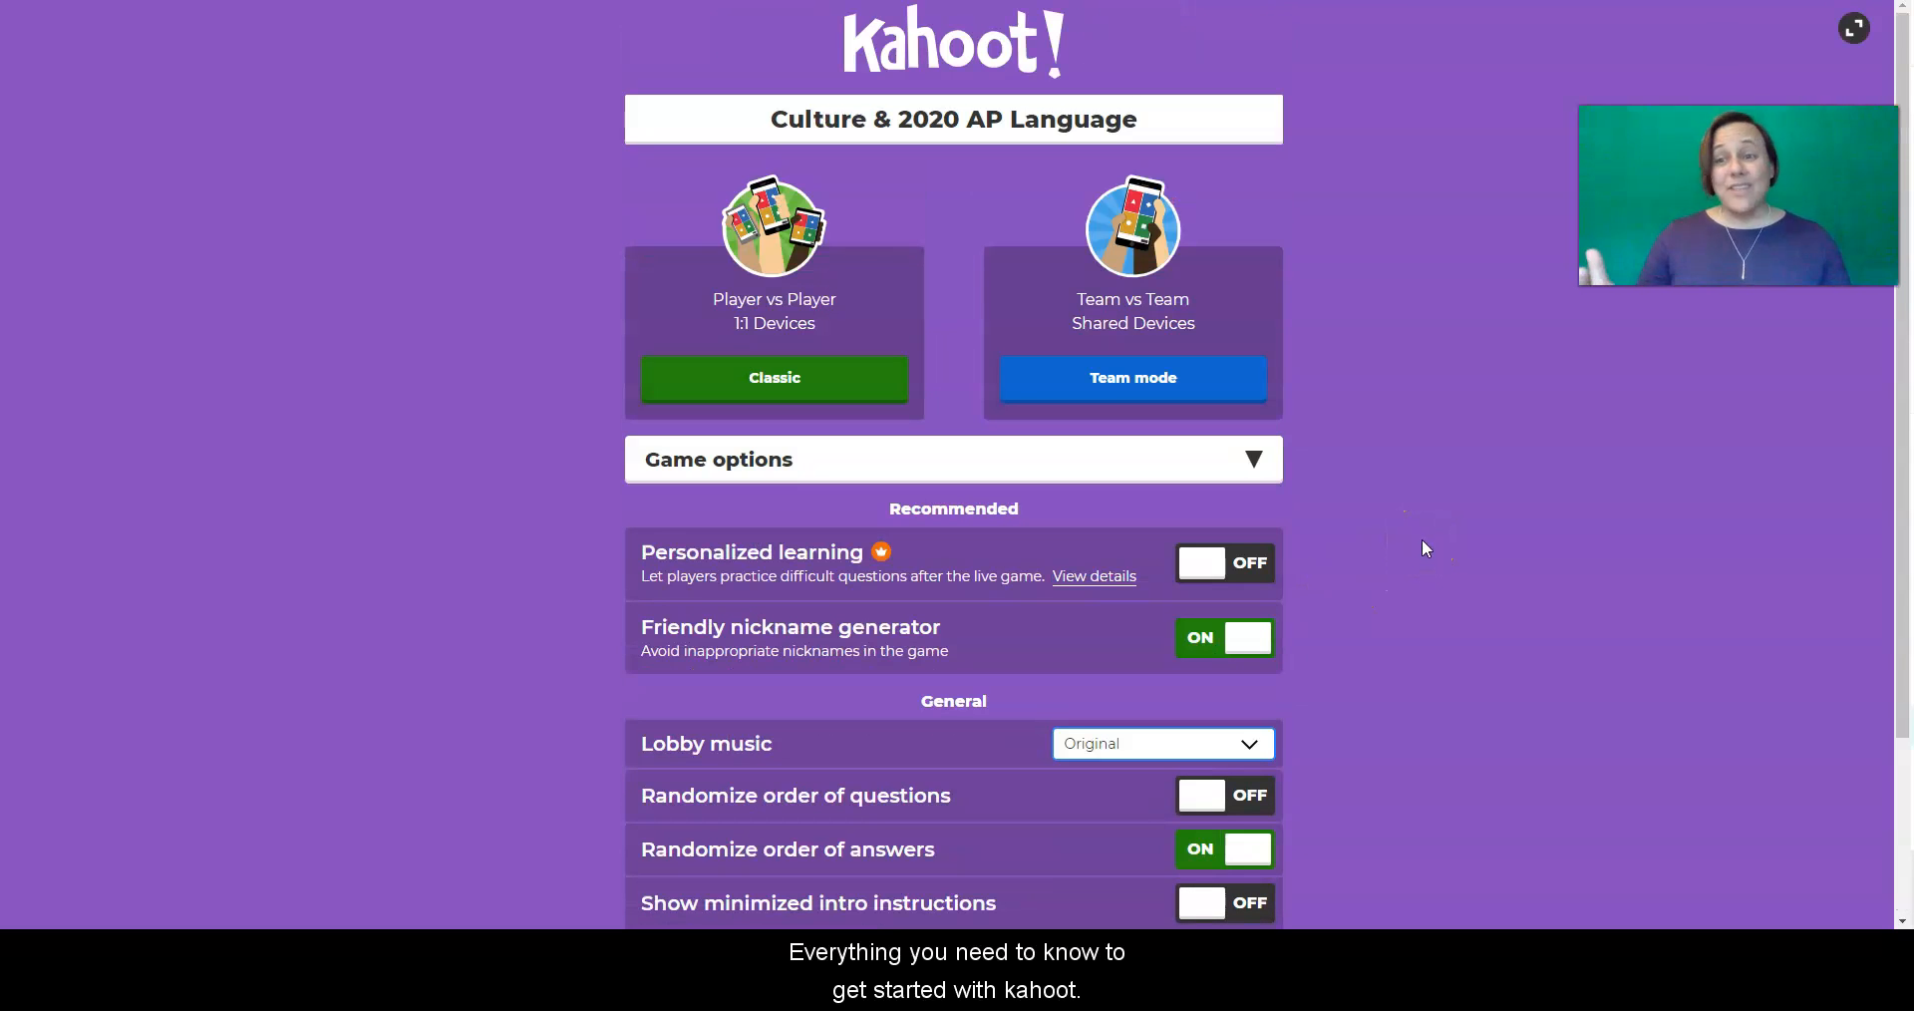